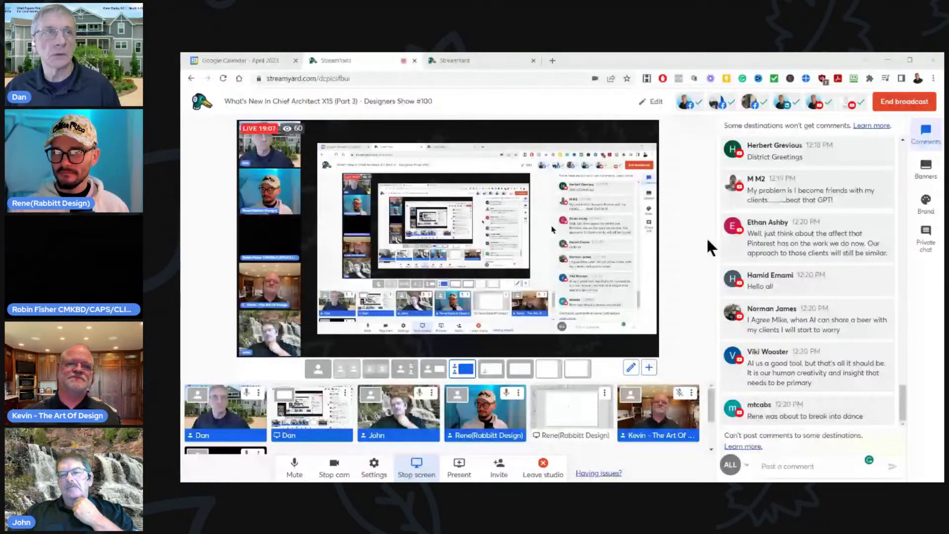
Switch to Adobe Acrobat, fit x15-new-features.pdf to the screen, and return to the first page of the feature list.
left_click(232, 60)
left_click(341, 60)
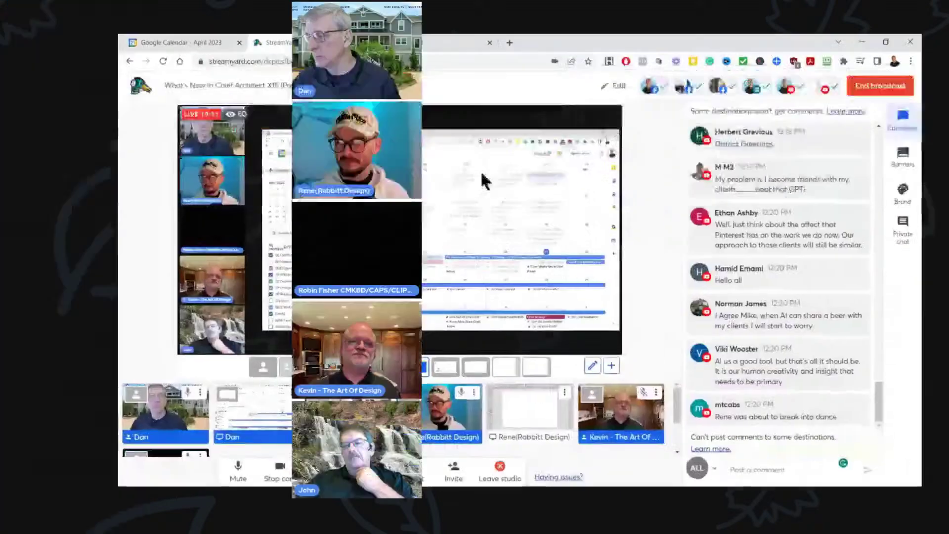
key("alt+Tab")
scroll(364, 269, "up", 10)
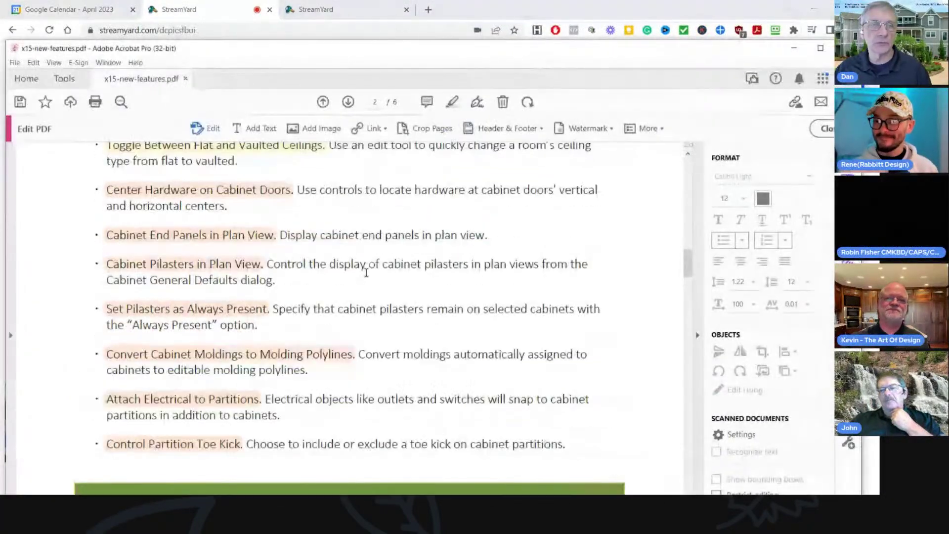
scroll(366, 272, "up", 1)
left_click_drag(455, 45, 459, 1)
scroll(414, 293, "up", 5)
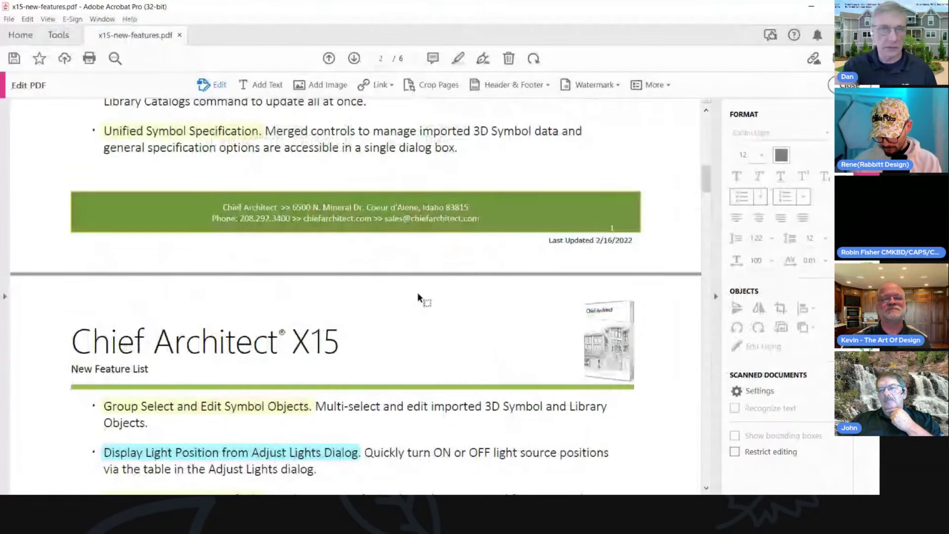
scroll(416, 301, "down", 1)
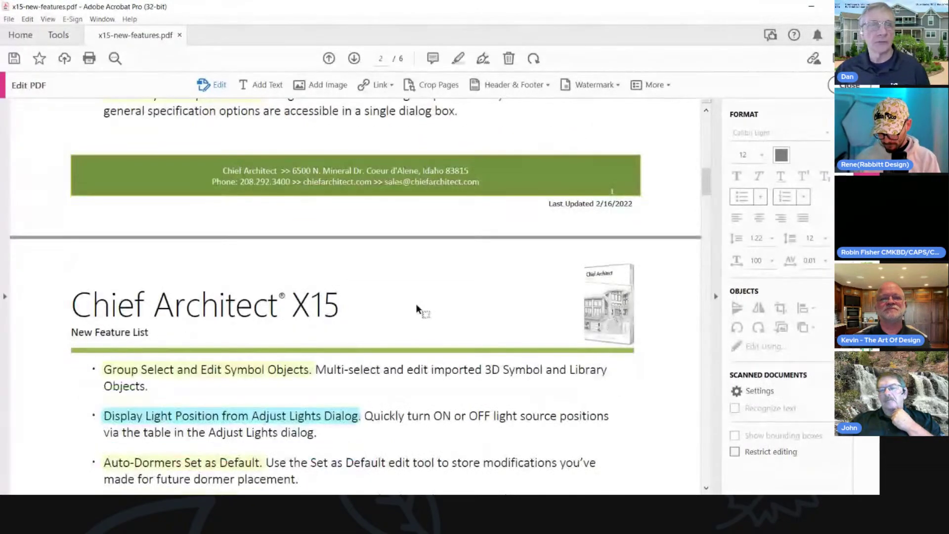
scroll(447, 315, "up", 5)
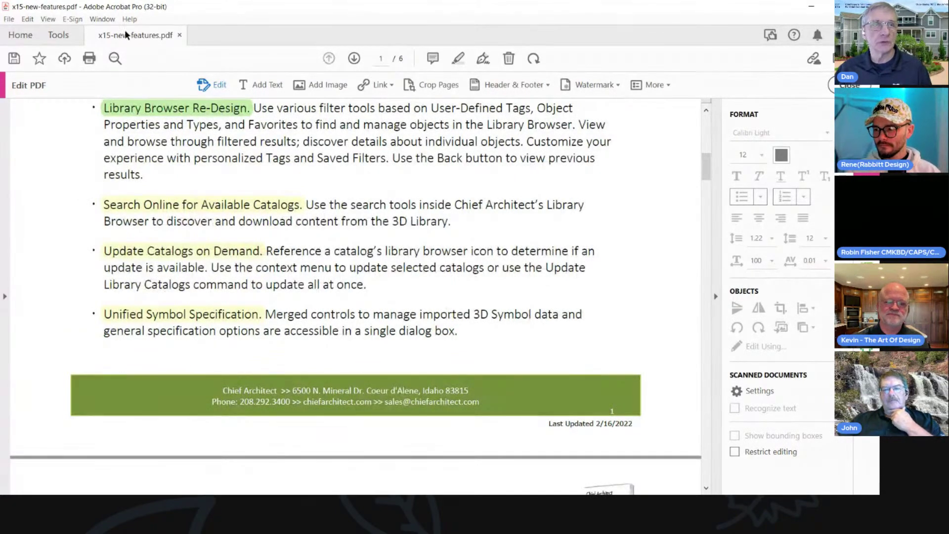
scroll(366, 261, "up", 10)
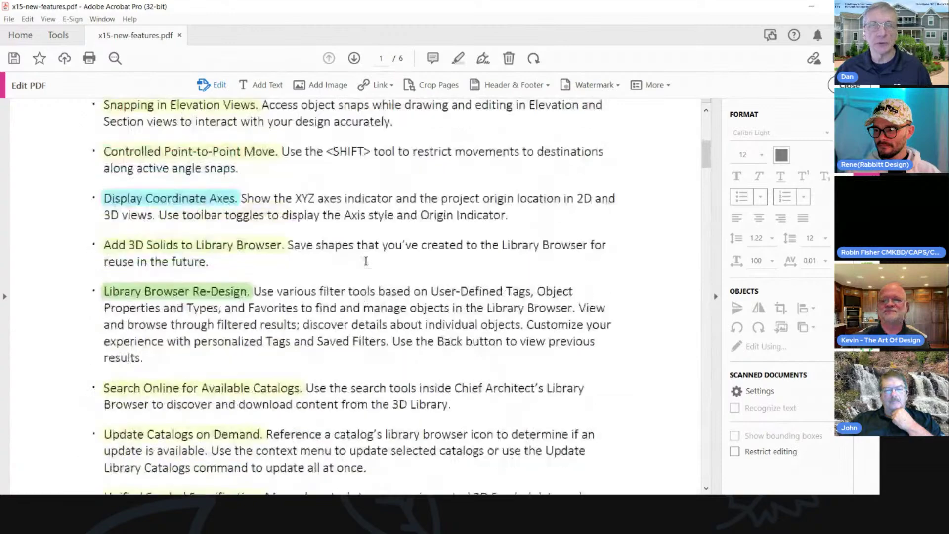
scroll(365, 261, "up", 3)
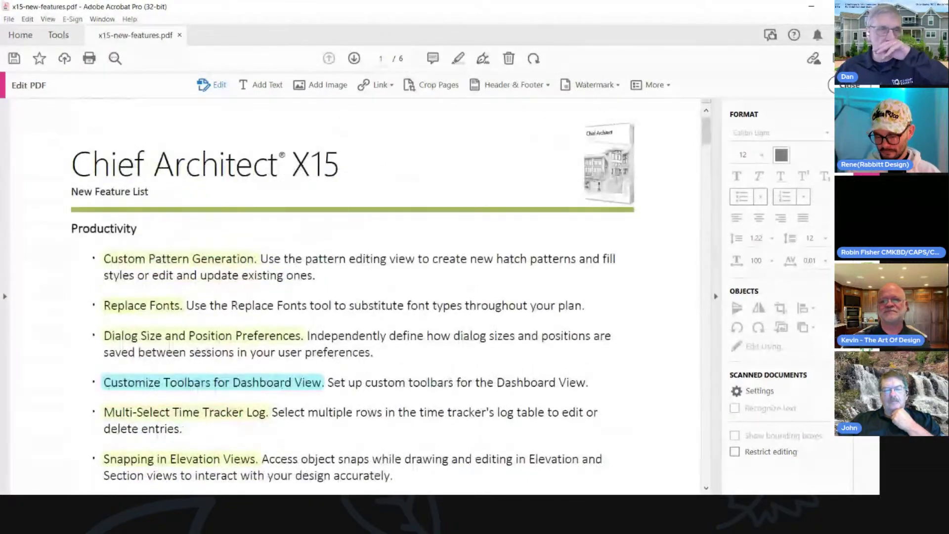
Examine the highlighted features in x15-new-features.pdf from the first page to the start of page 3.
scroll(366, 261, "down", 4)
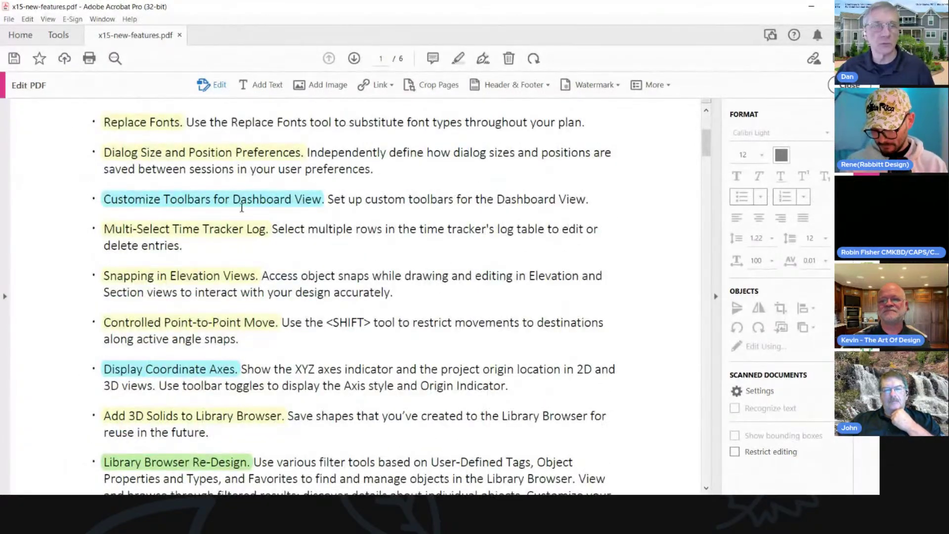
scroll(248, 212, "down", 5)
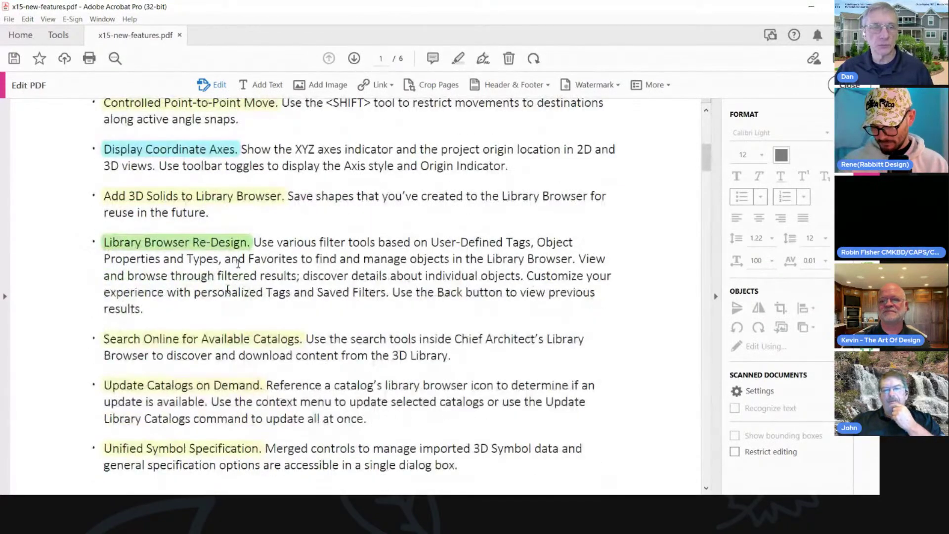
left_click_drag(706, 161, 694, 225)
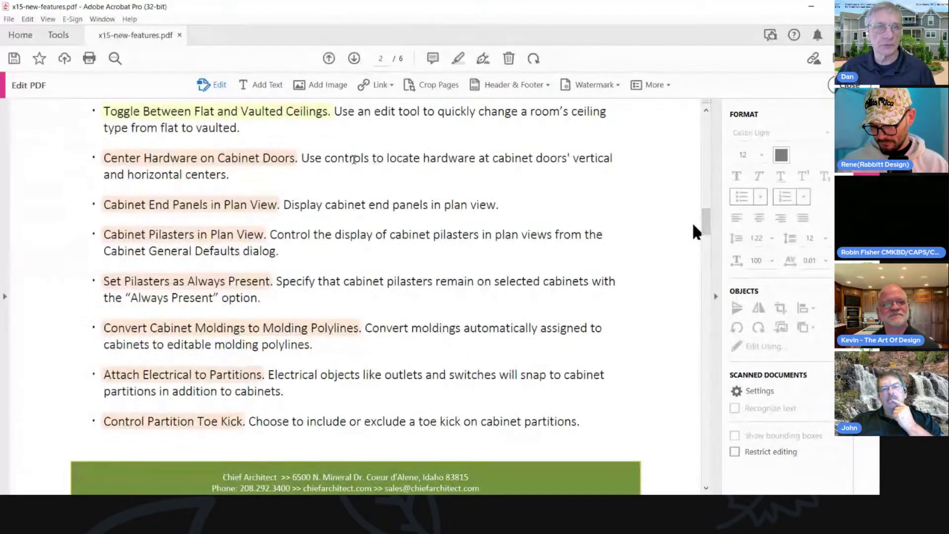
scroll(226, 391, "down", 3)
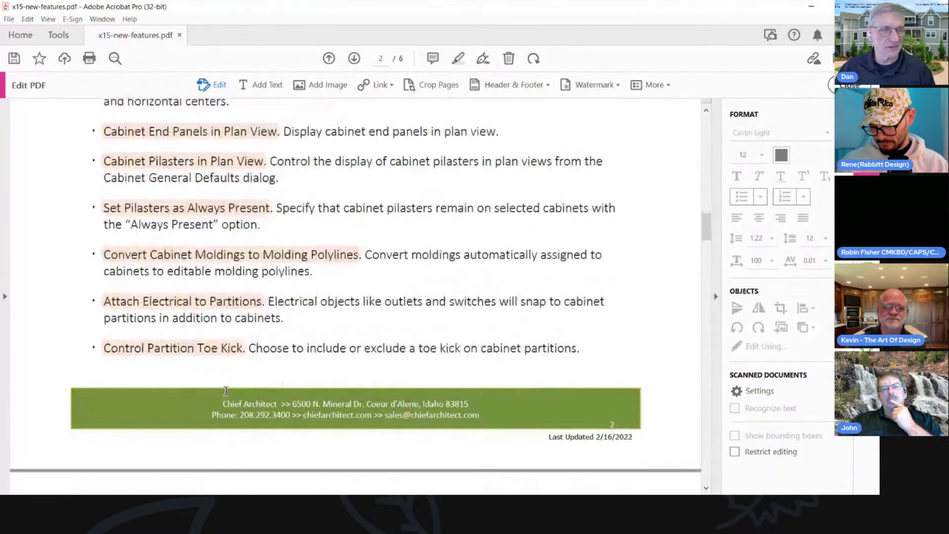
scroll(226, 390, "down", 9)
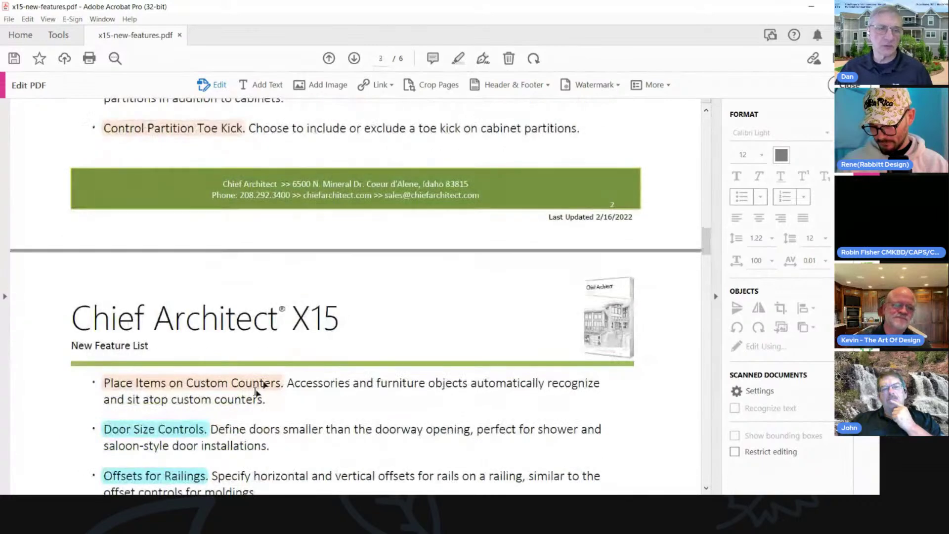
Switch to StreamYard and check the black-screen guest's display name without changing it.
left_click(811, 10)
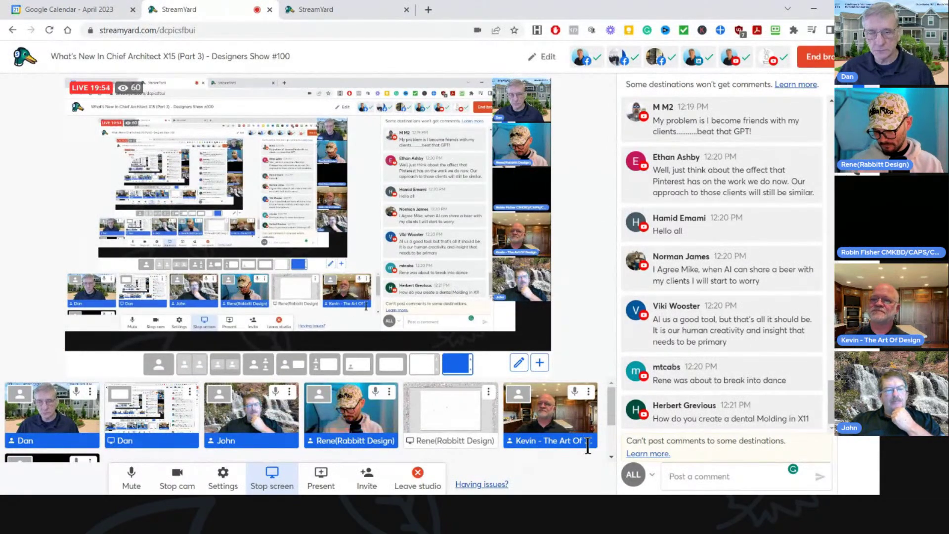
scroll(81, 447, "down", 2)
left_click(61, 444)
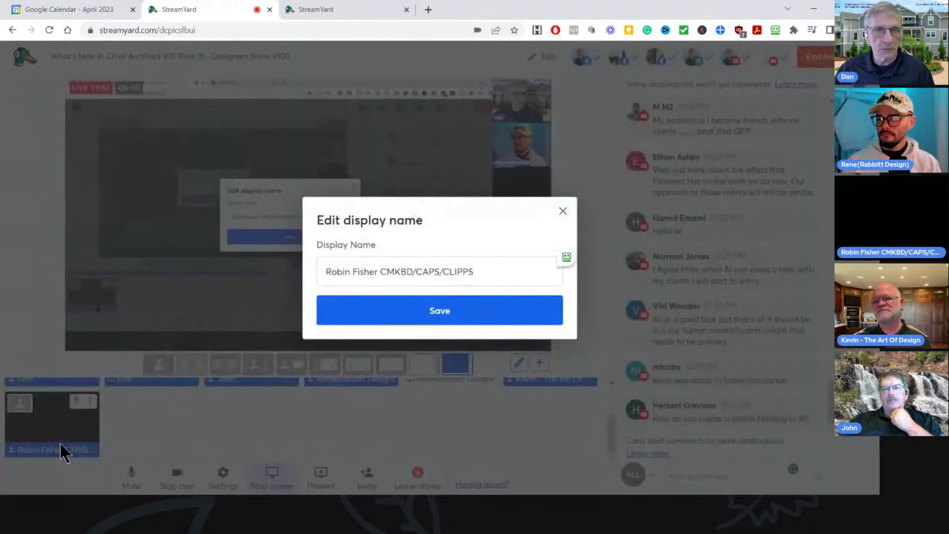
left_click(563, 211)
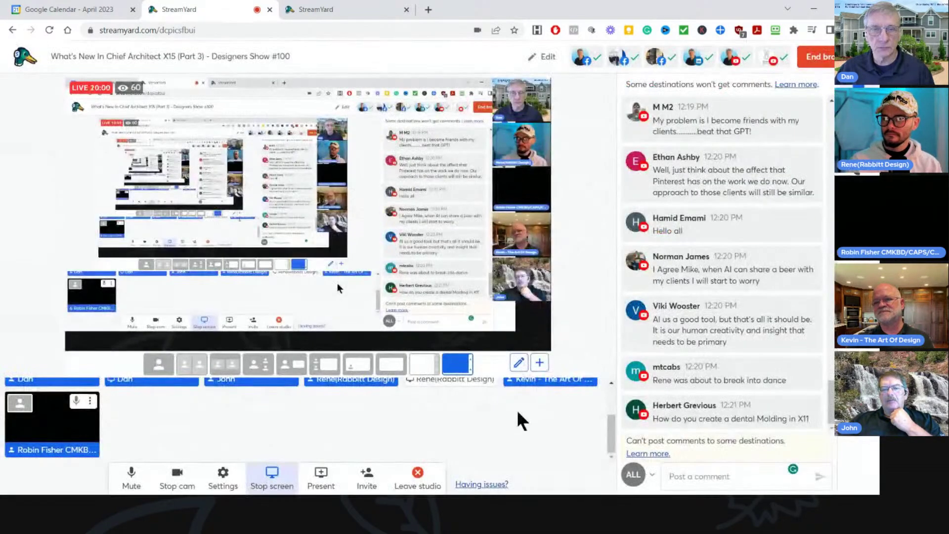
scroll(523, 405, "up", 2)
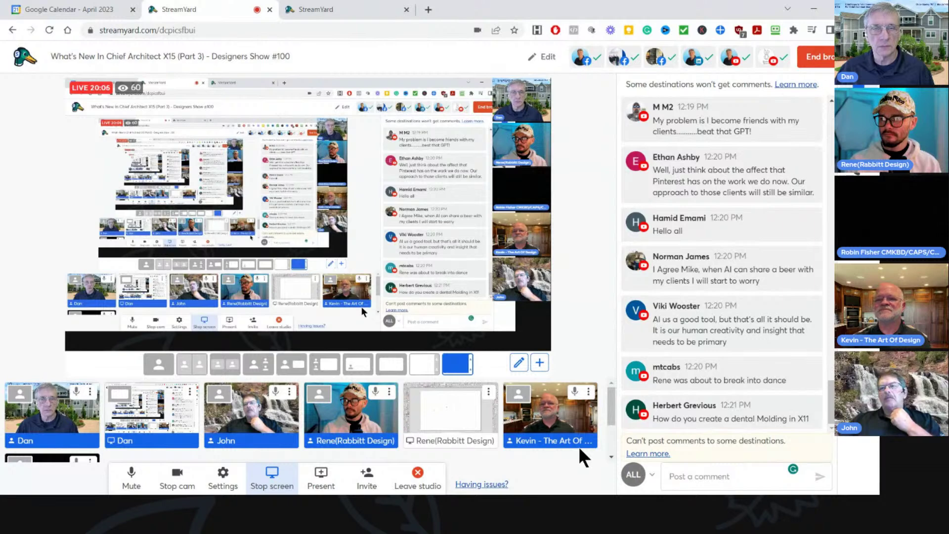
Check the participants' shared screens in the broadcast studio and glance at the April 2023 calendar.
mouse_move(350, 424)
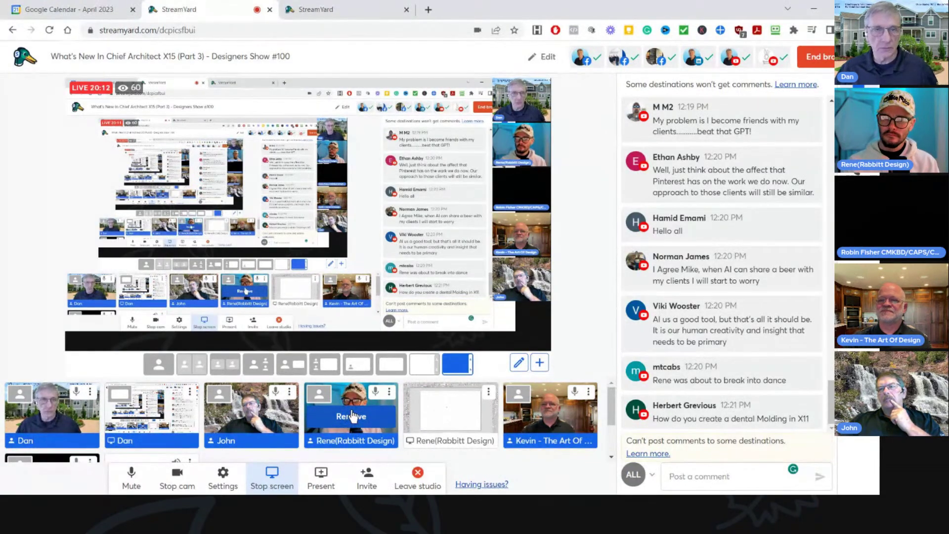
scroll(517, 452, "down", 2)
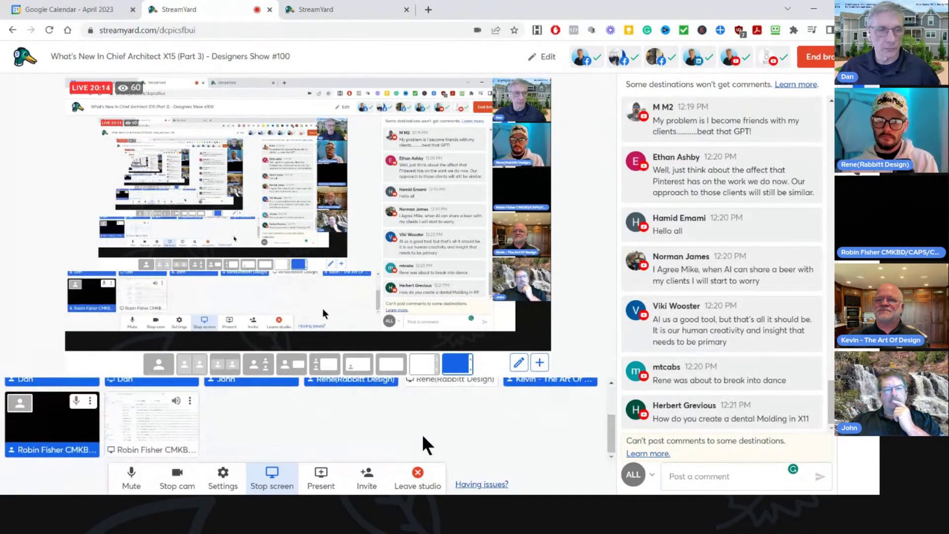
left_click(153, 430)
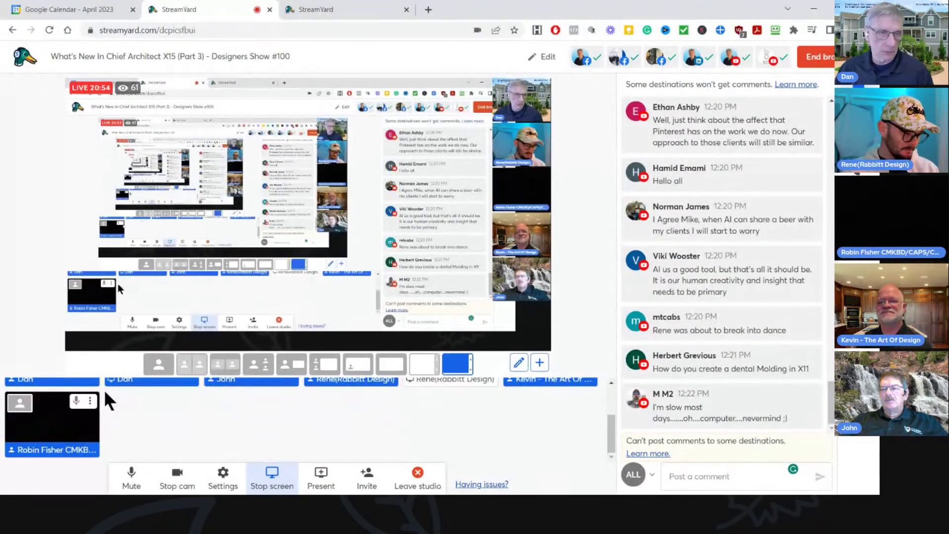
scroll(180, 425, "up", 1)
scroll(180, 425, "up", 1)
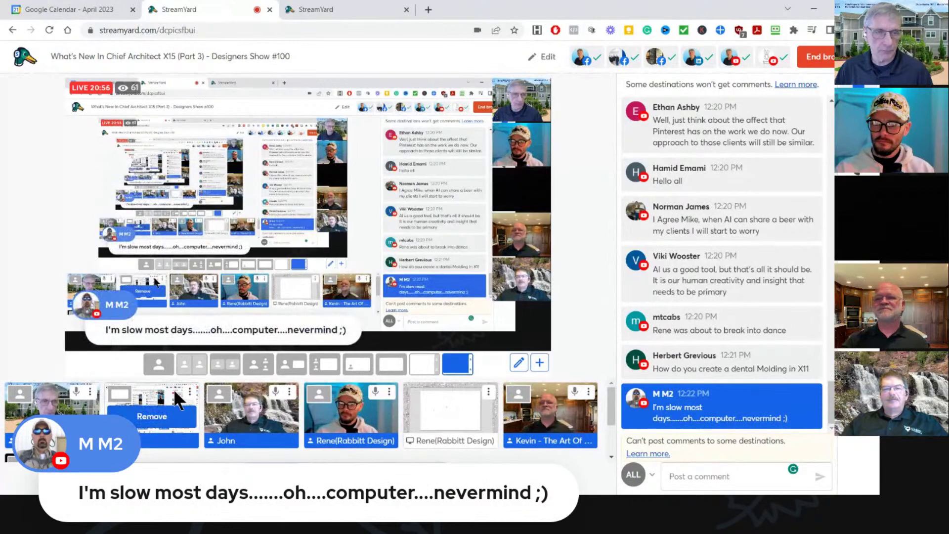
left_click(80, 10)
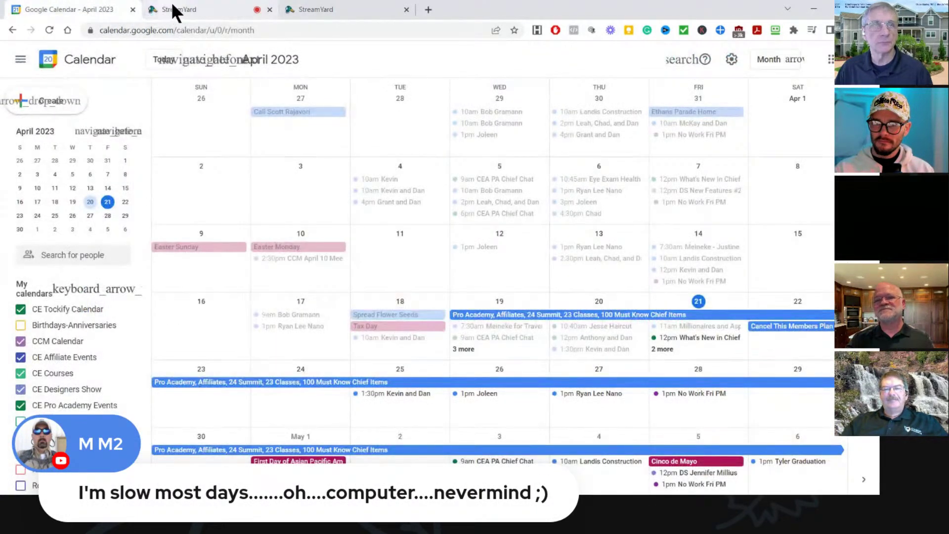
left_click(173, 10)
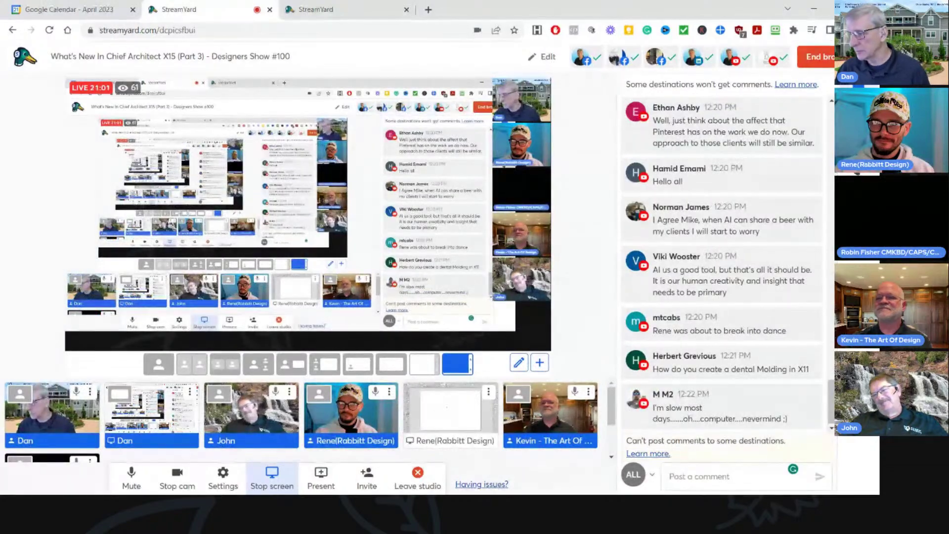
Switch to Acrobat and examine the cabinet features on page 2 of x15-new-features.pdf.
key("alt+Tab")
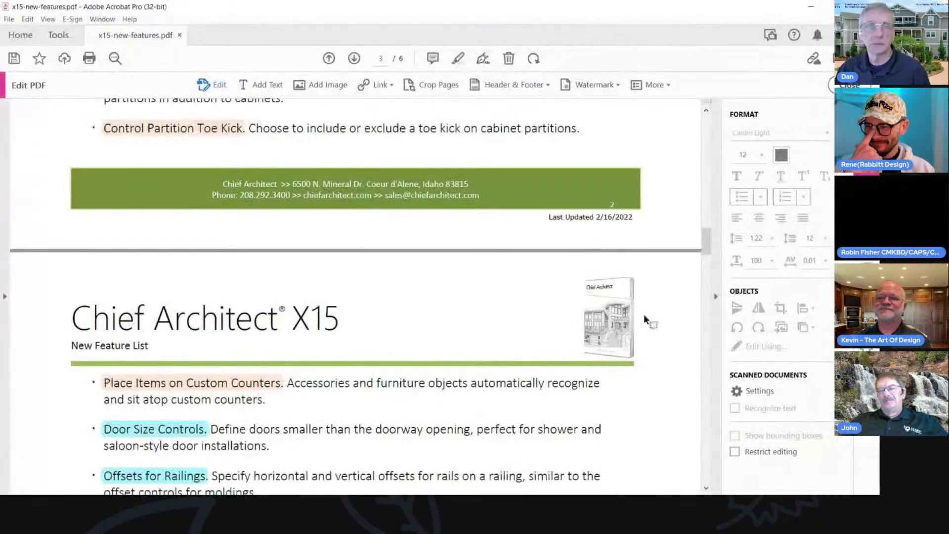
scroll(307, 197, "up", 5)
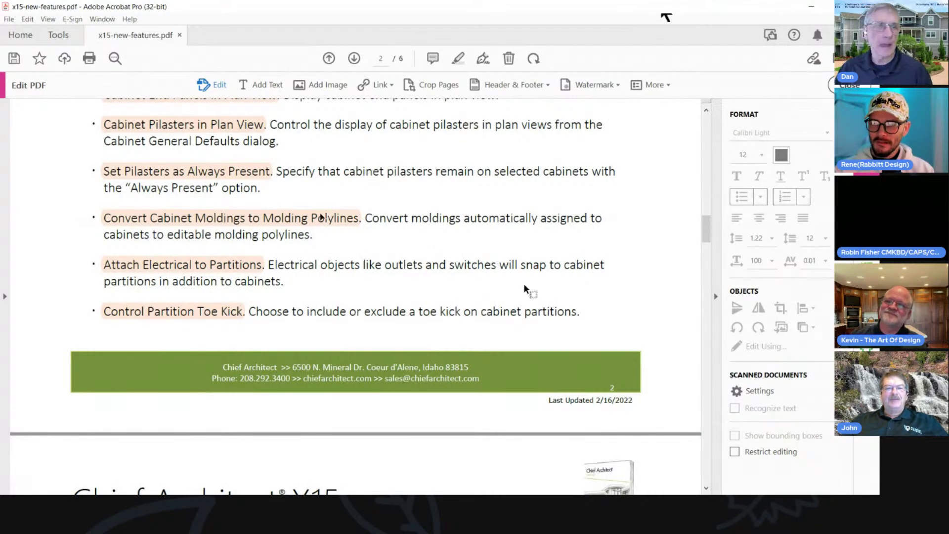
scroll(525, 289, "down", 3)
scroll(525, 286, "up", 4)
scroll(525, 286, "up", 1)
scroll(525, 285, "down", 1)
scroll(525, 285, "up", 1)
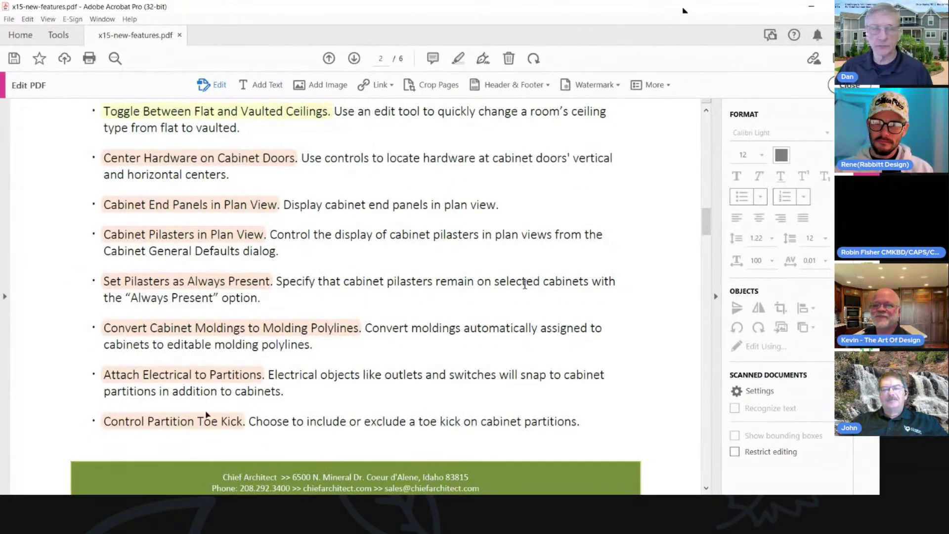
Restore the Acrobat window to a floating size, move it aside, and switch to the Demo3 plan in Chief Architect.
left_click(762, 483)
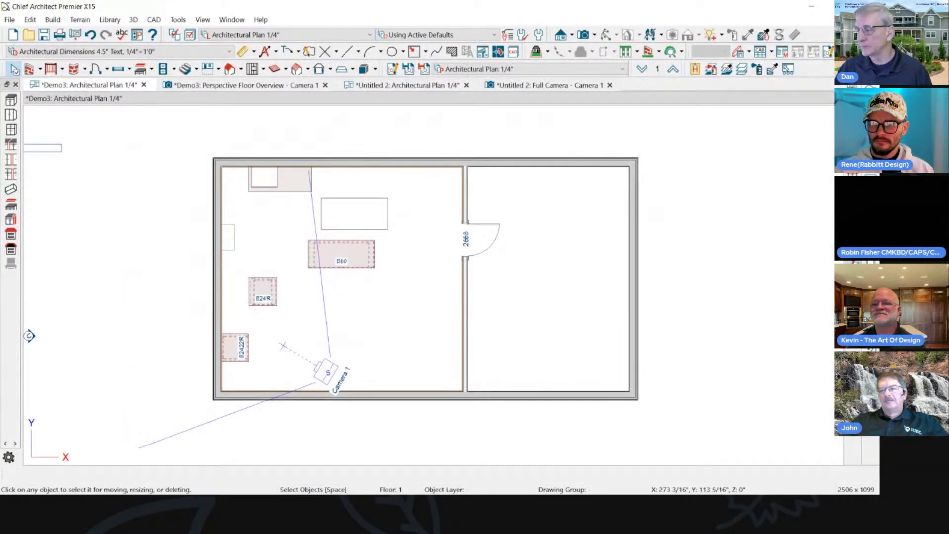
key("alt+Tab")
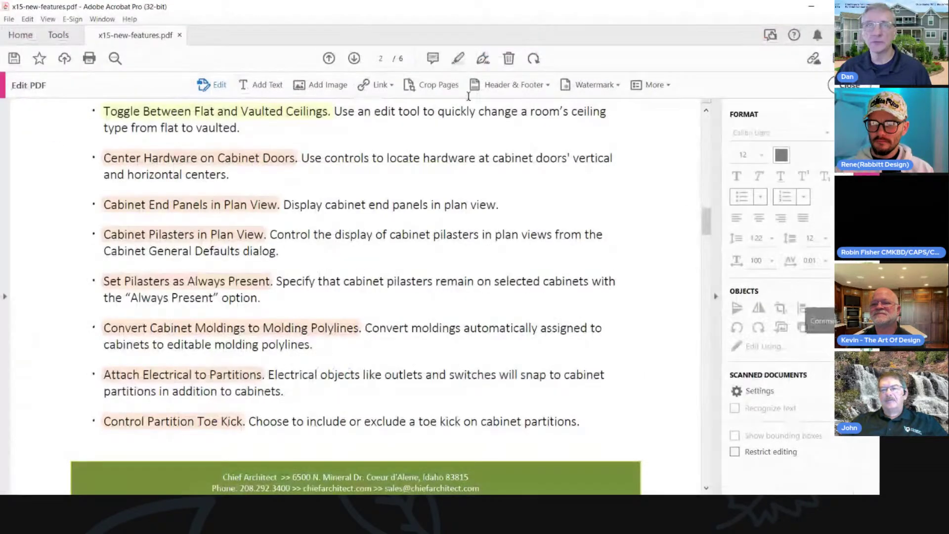
double_click(403, 8)
left_click_drag(386, 23, 670, 57)
key("alt+Tab")
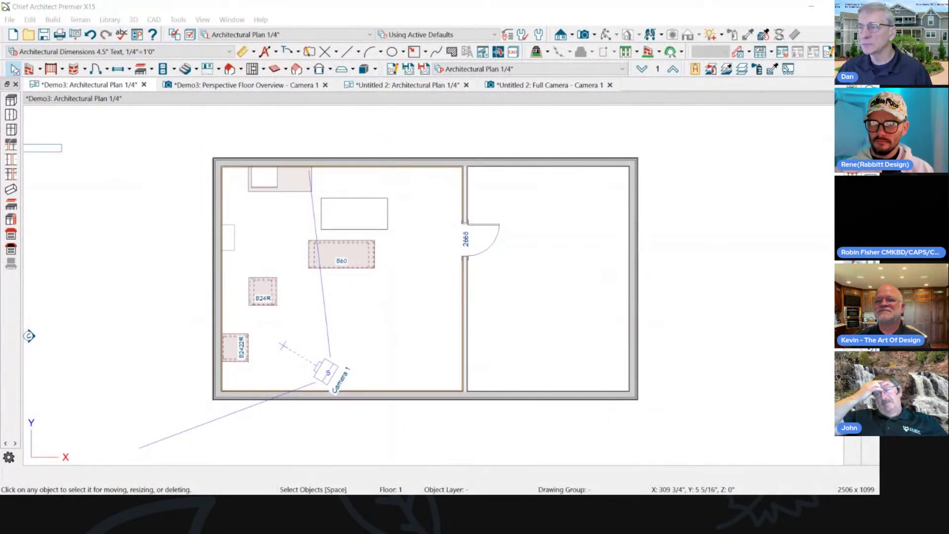
Open the specification of the B60 base cabinet and select its doors in the preview.
scroll(356, 244, "up", 4)
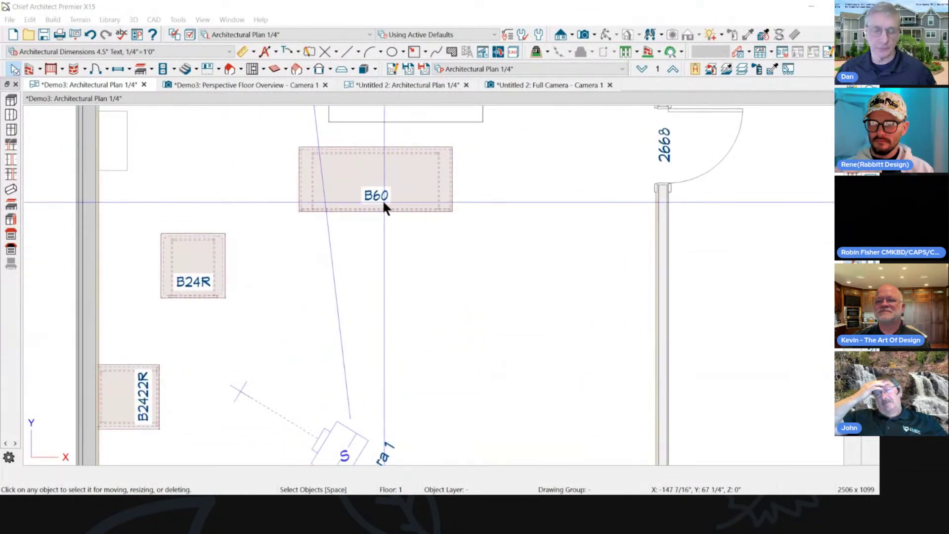
double_click(423, 191)
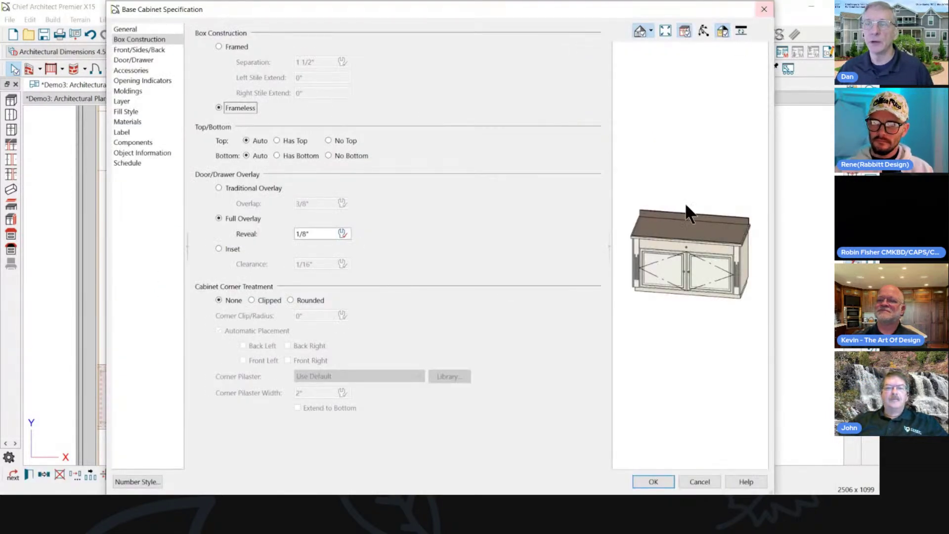
scroll(657, 255, "up", 2)
left_click(683, 270)
scroll(681, 266, "down", 1)
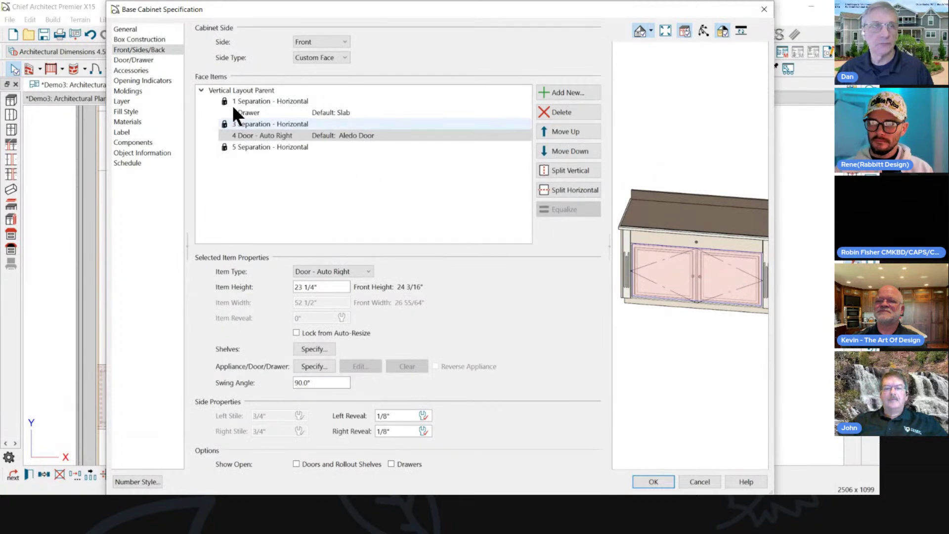
Set the horizontal position of the B60 cabinet's door handles to Centered.
left_click(130, 59)
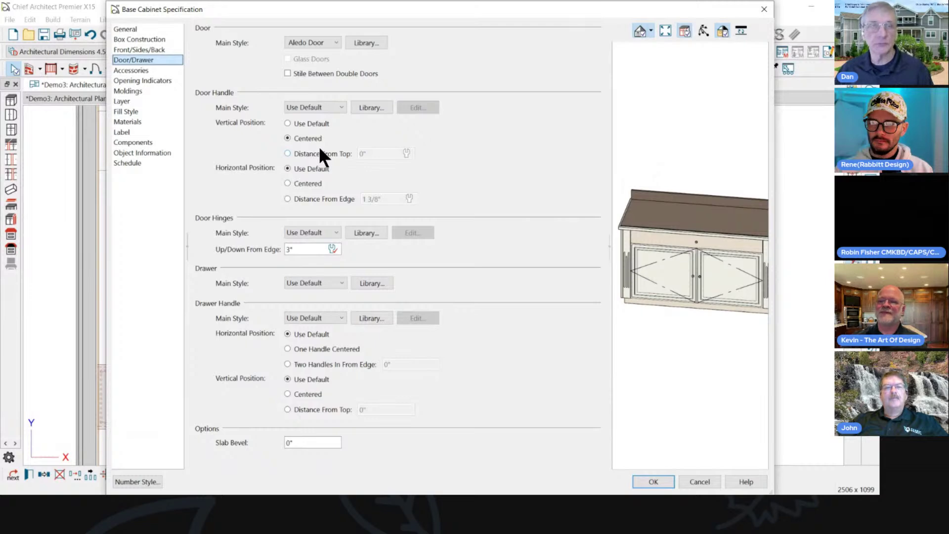
left_click_drag(275, 130, 332, 146)
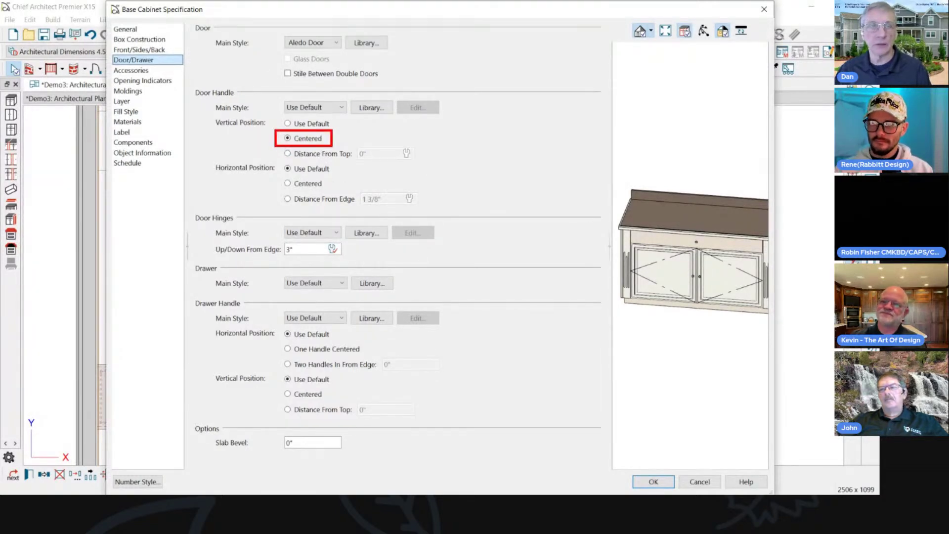
left_click_drag(274, 170, 329, 190)
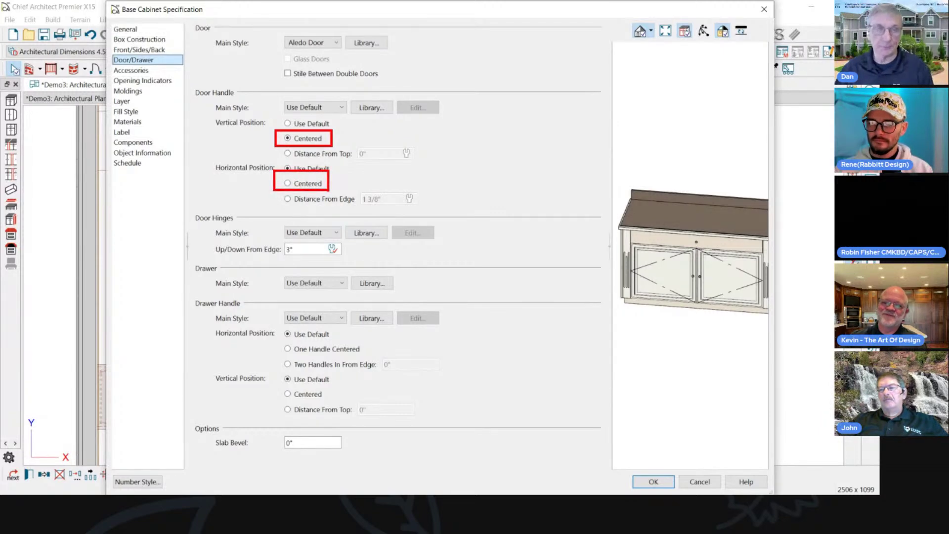
left_click(295, 184)
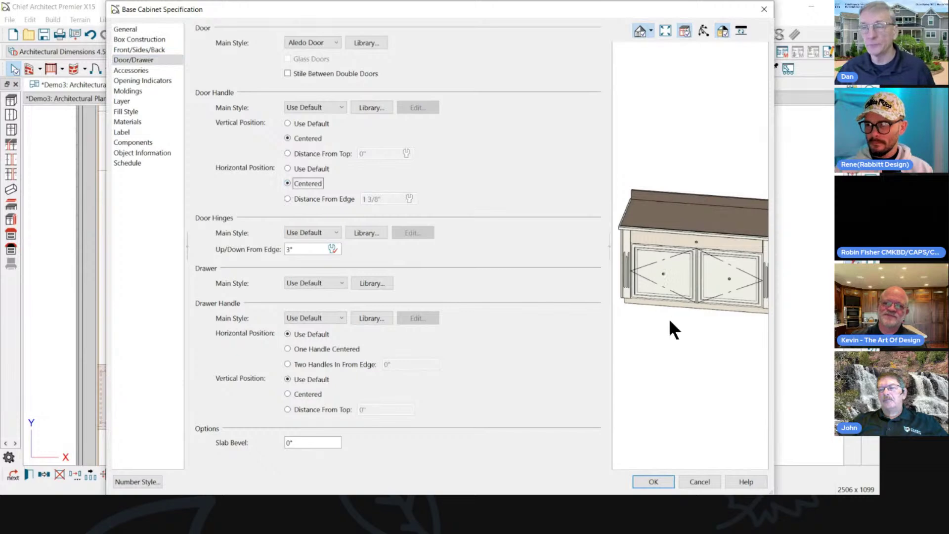
Try One Handle Centered horizontally and Centered vertically for the drawer handles, and return both positions to Use Default.
scroll(717, 279, "up", 2)
scroll(716, 279, "down", 1)
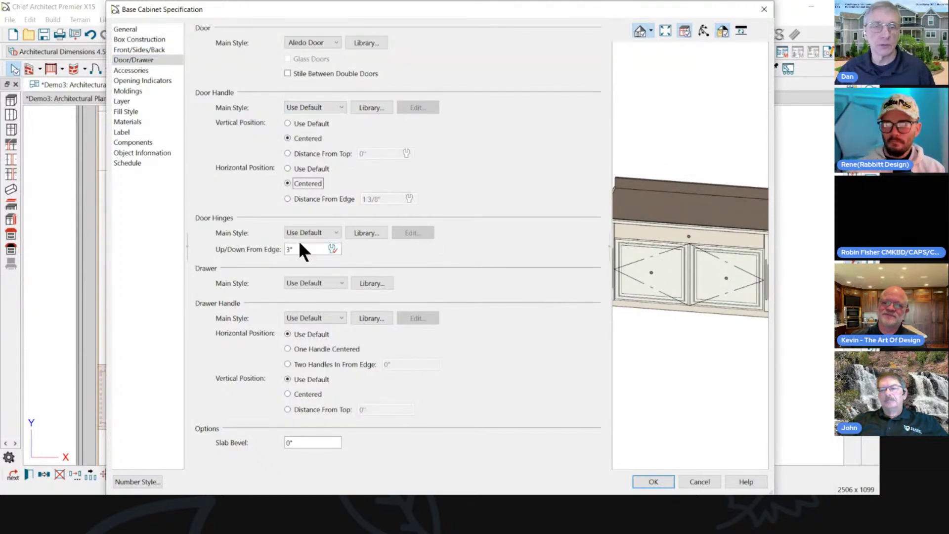
left_click(317, 349)
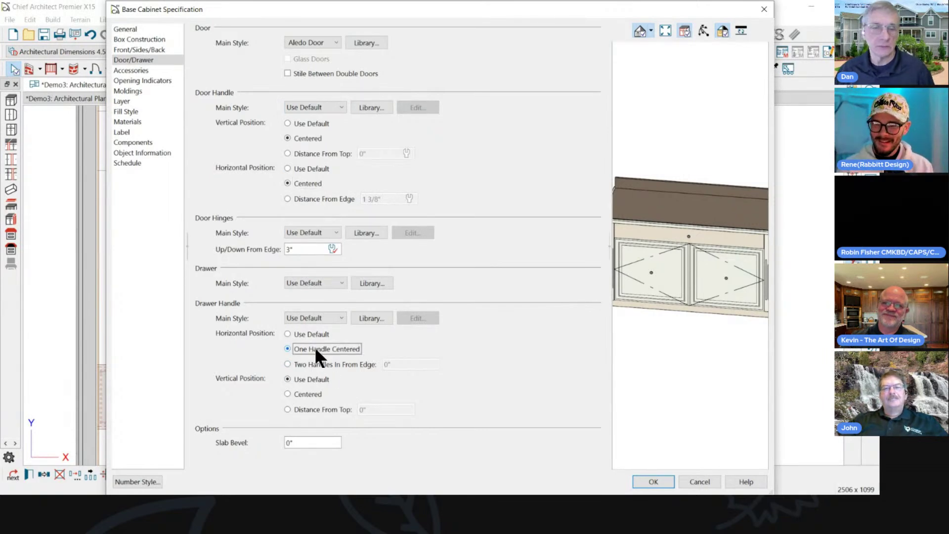
left_click(297, 394)
left_click(313, 334)
left_click(299, 377)
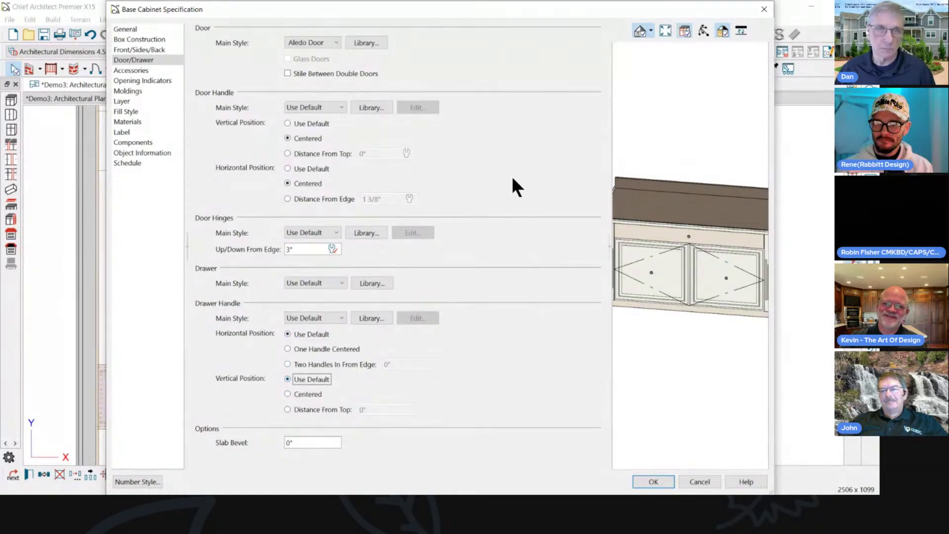
Select the doors among the B60's front face items and examine their shelf specification without changing it.
left_click_drag(321, 8, 331, 17)
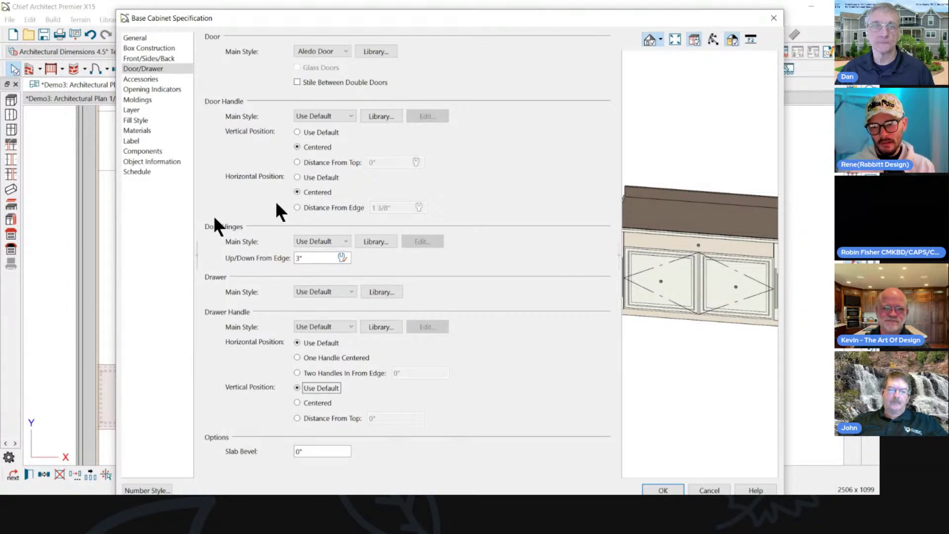
left_click(143, 57)
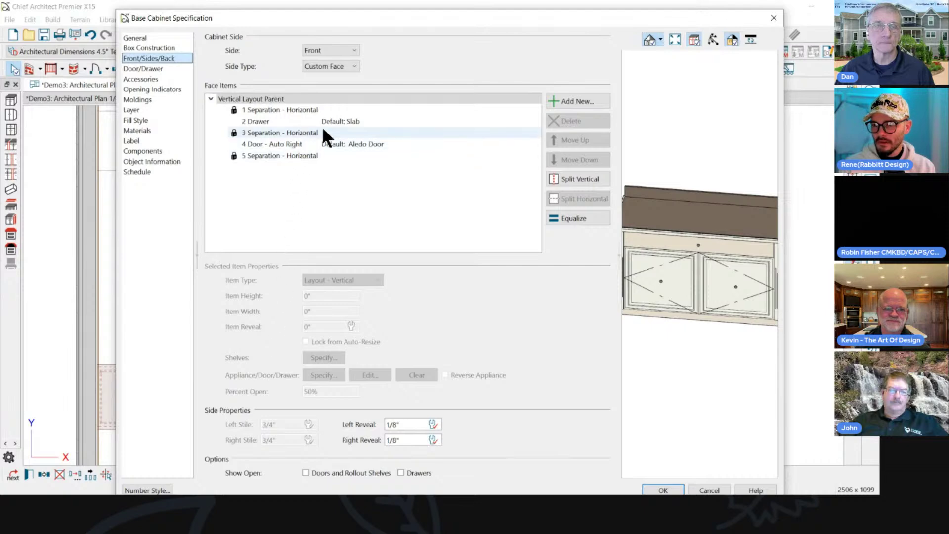
left_click(732, 291)
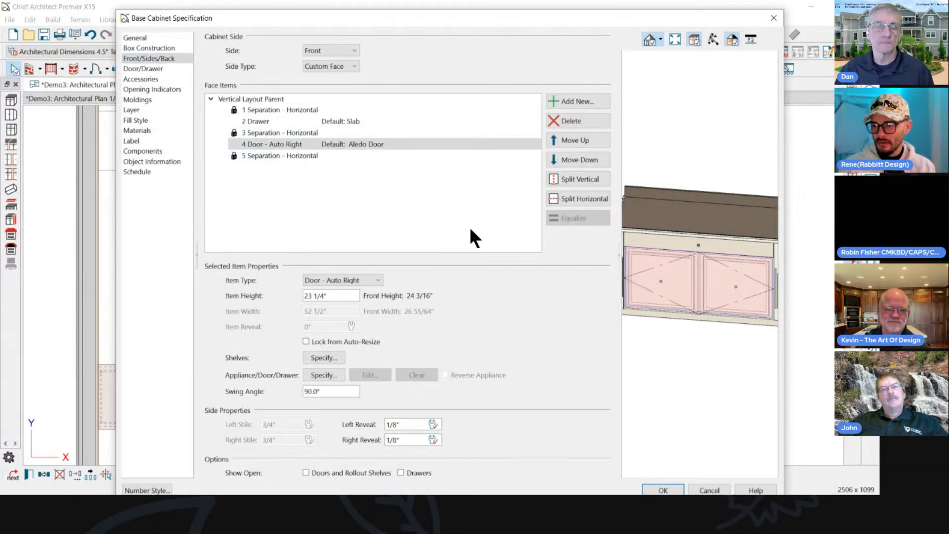
left_click(324, 358)
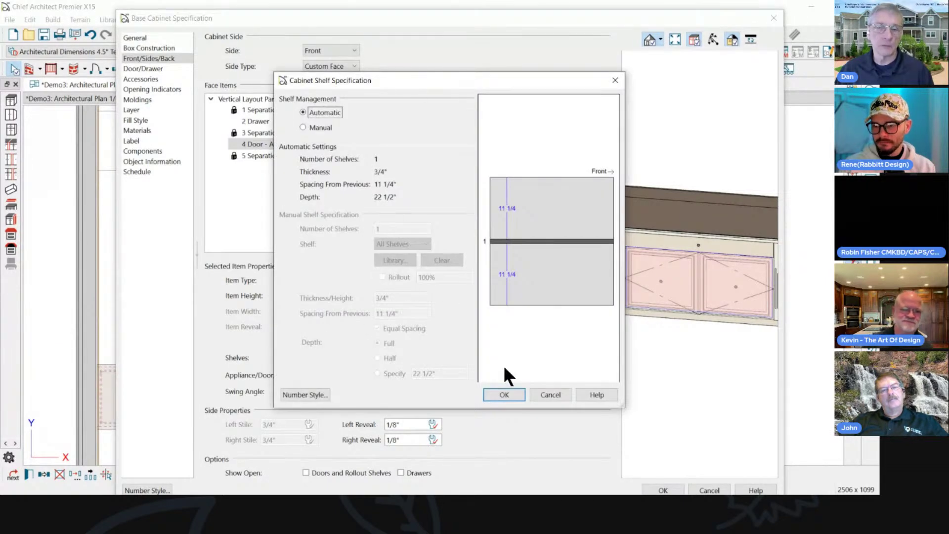
left_click(544, 394)
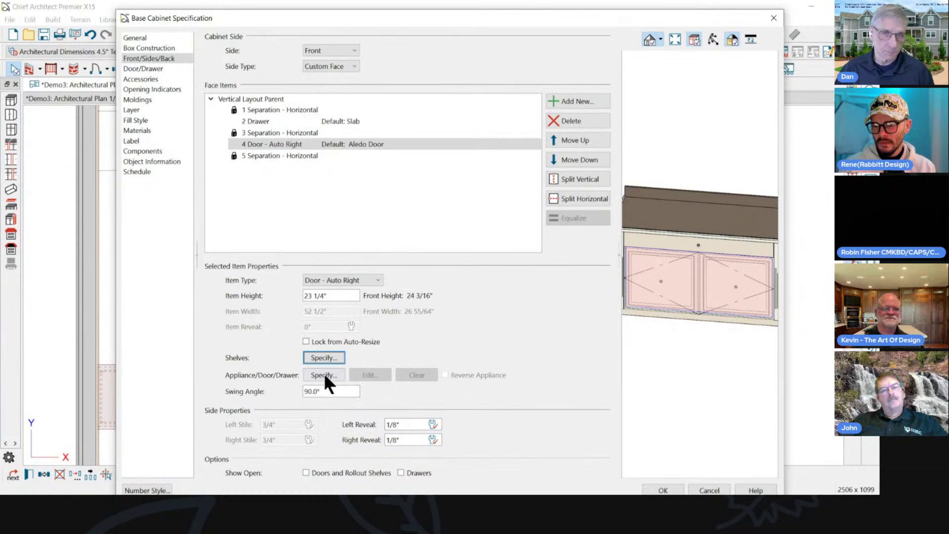
Examine the handle position options in the doors' face item specification and close the B60's specification without applying it.
left_click(330, 374)
left_click_drag(491, 27, 285, 29)
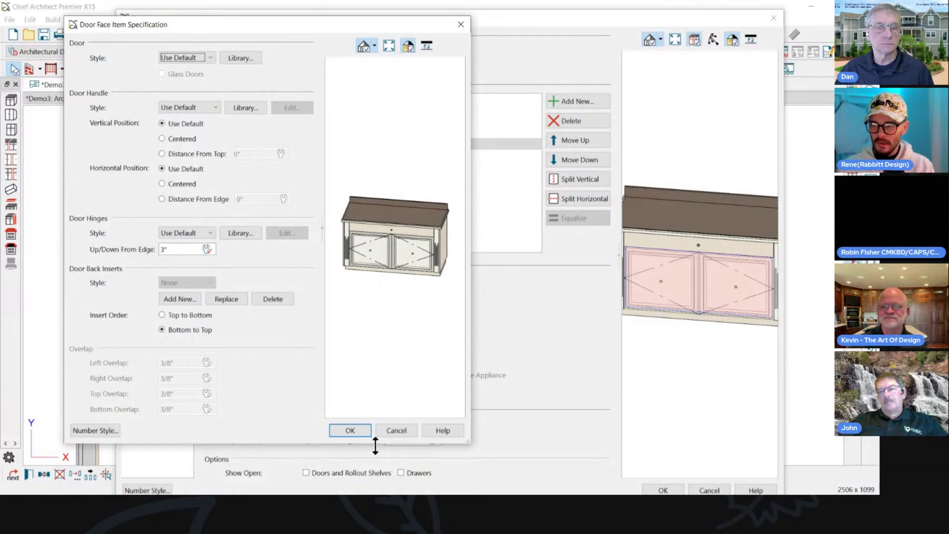
left_click(394, 429)
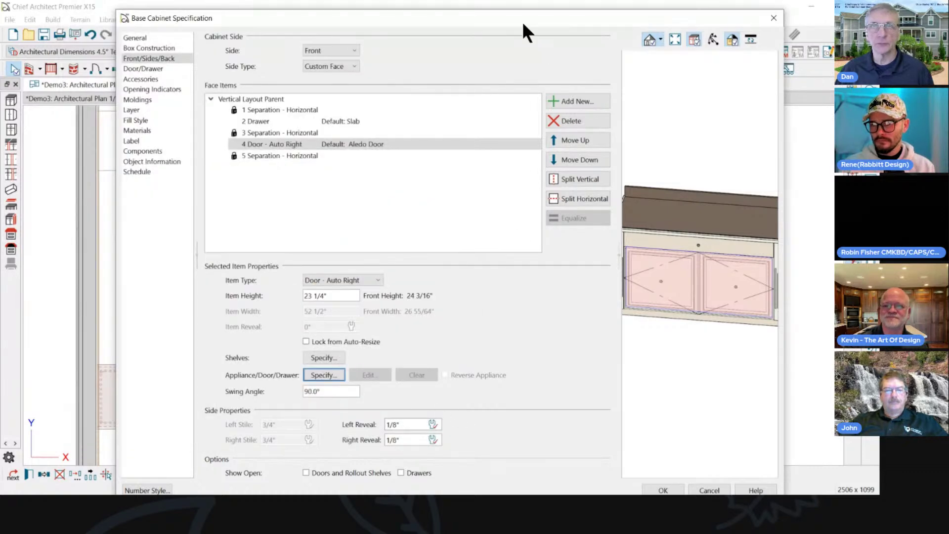
left_click_drag(471, 23, 436, 22)
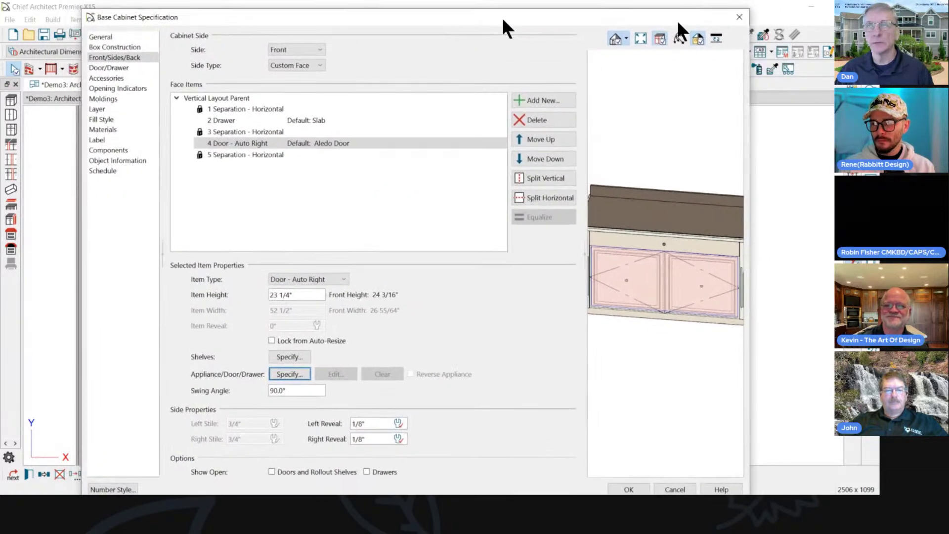
left_click(740, 15)
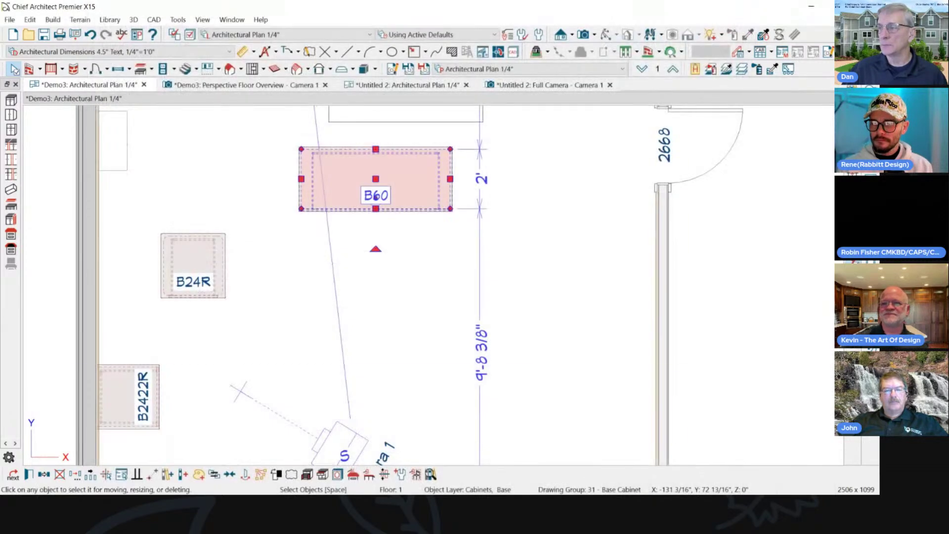
Examine how the B60 cabinet's doors, side panels and box lines are drawn in the floor plan.
left_click(451, 144)
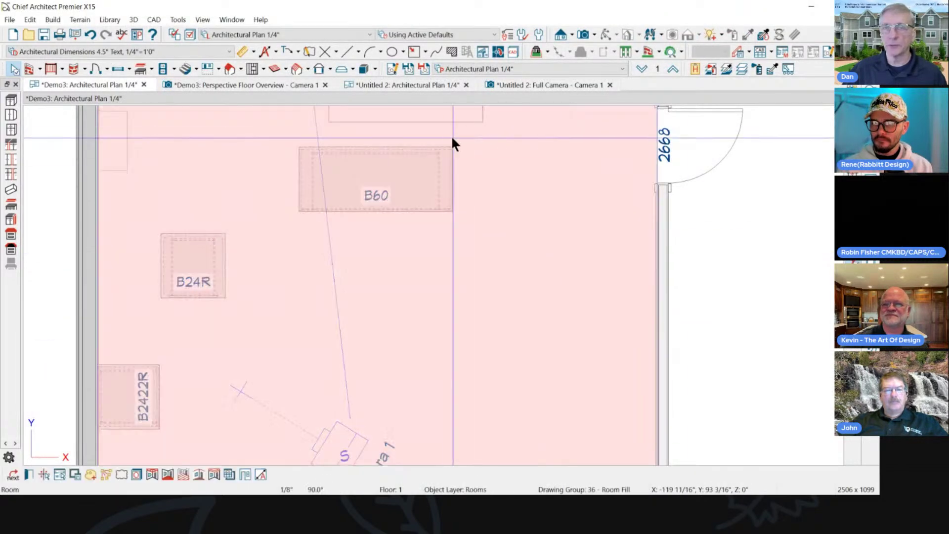
scroll(451, 151, "up", 5)
scroll(470, 176, "down", 2)
left_click(552, 193)
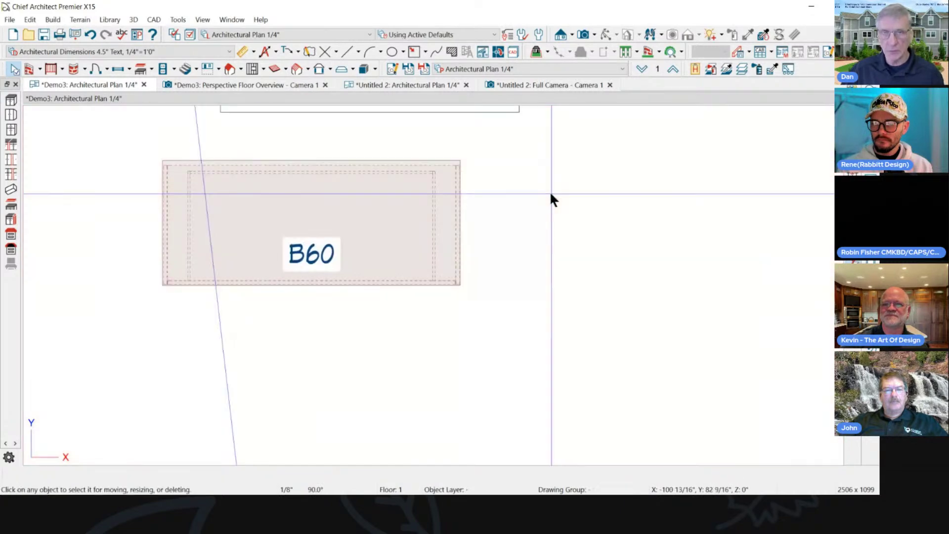
scroll(478, 178, "up", 2)
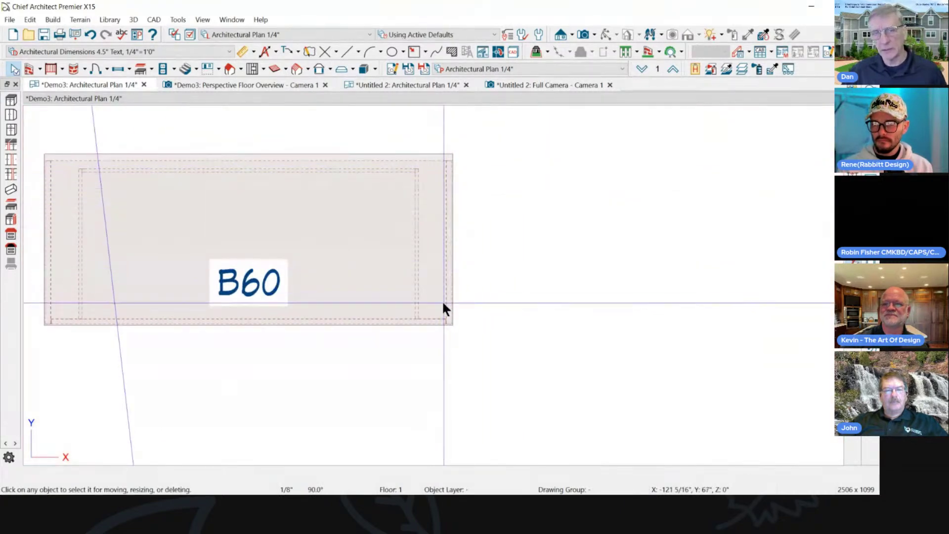
scroll(303, 202, "down", 1)
scroll(303, 200, "down", 2)
scroll(484, 283, "up", 3)
scroll(390, 222, "down", 1)
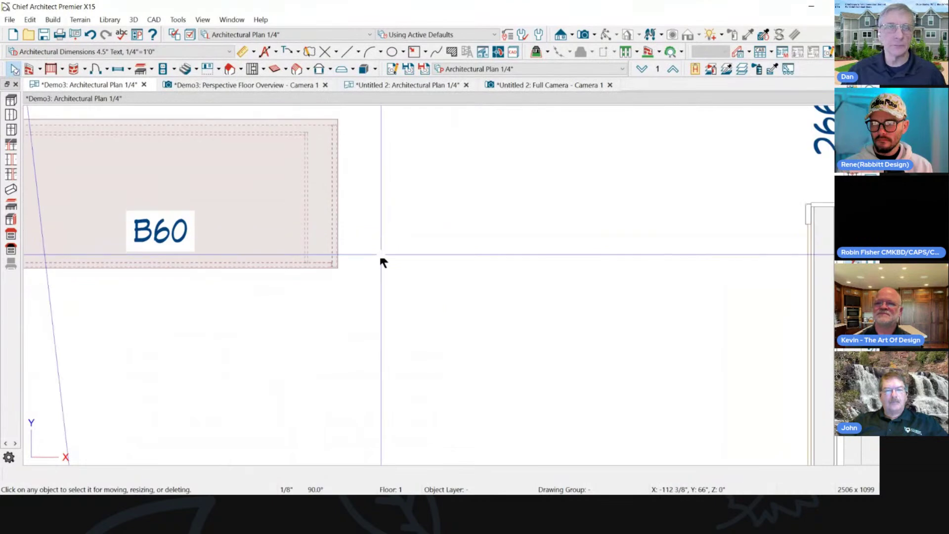
scroll(356, 128, "up", 2)
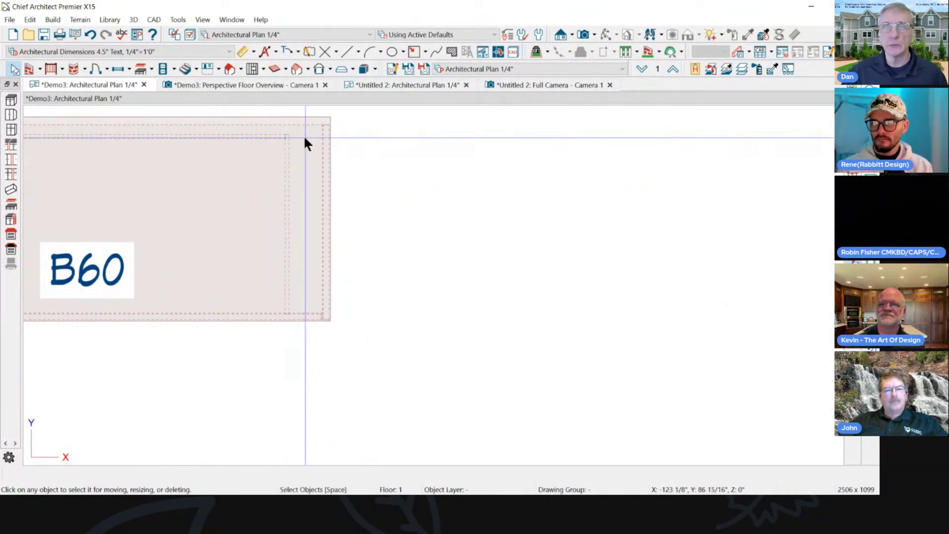
Open the General Cabinet defaults, examine the Plan Display Options, and leave the default settings unchanged.
left_click(538, 34)
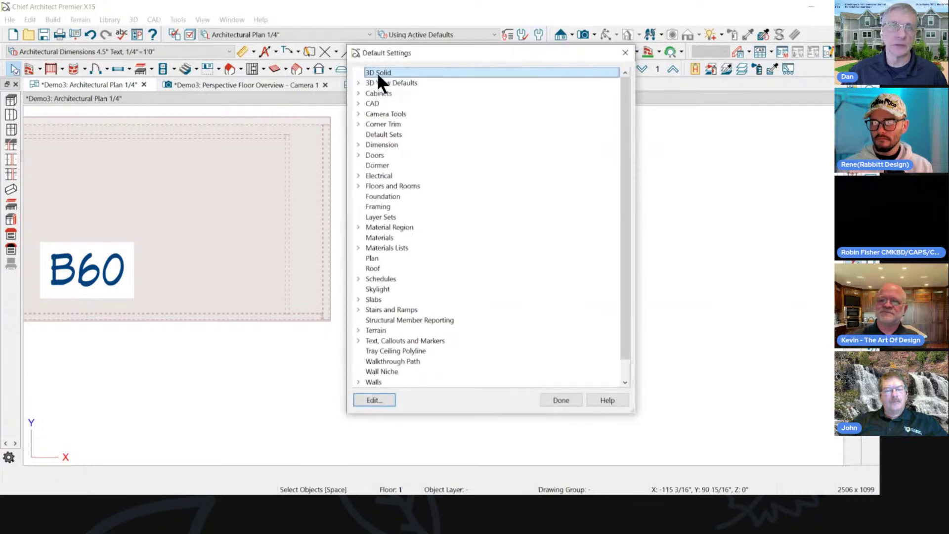
left_click(358, 94)
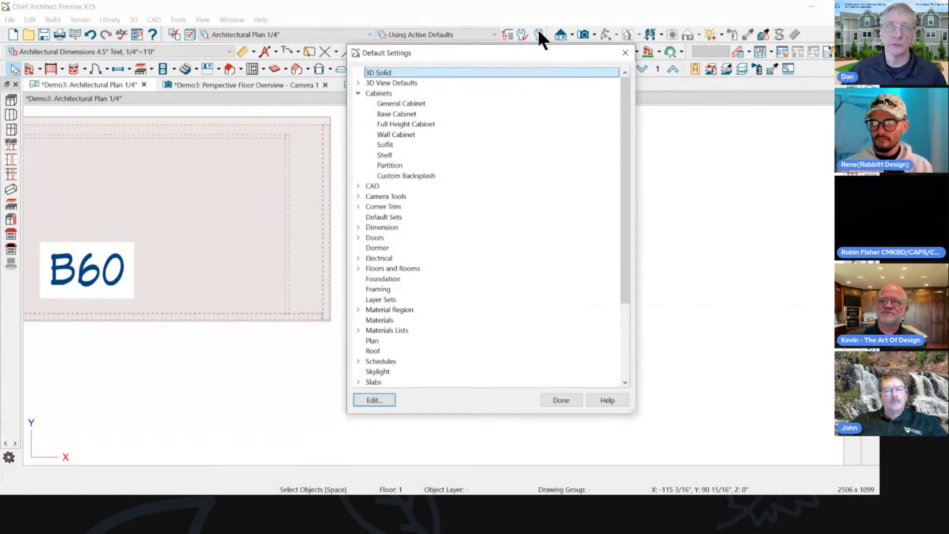
double_click(383, 104)
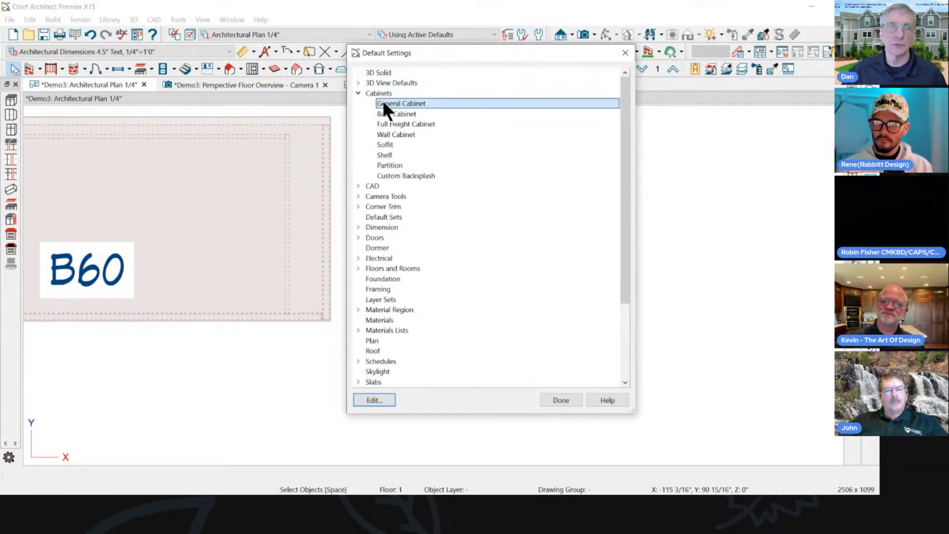
left_click_drag(452, 117, 341, 36)
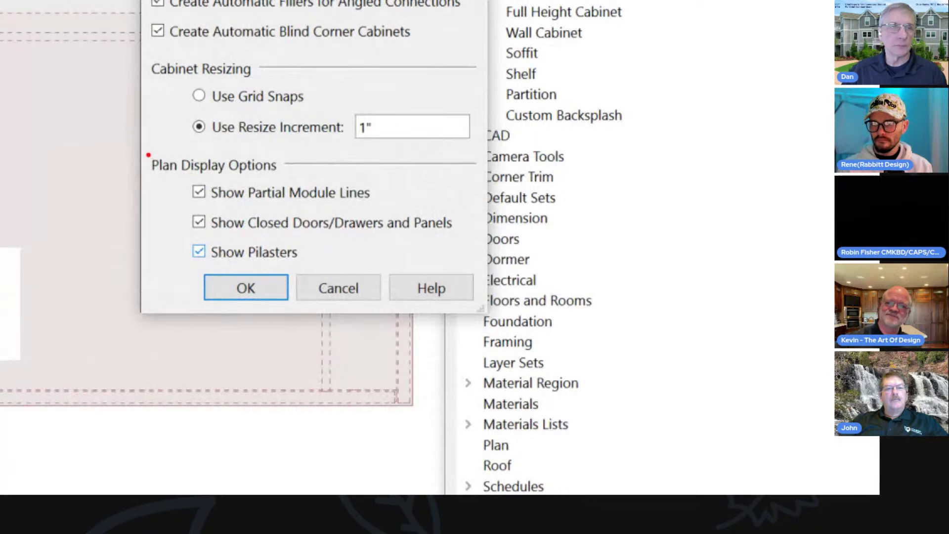
mouse_move(149, 155)
left_mouse_down()
mouse_move(339, 250)
mouse_move(466, 272)
left_mouse_up()
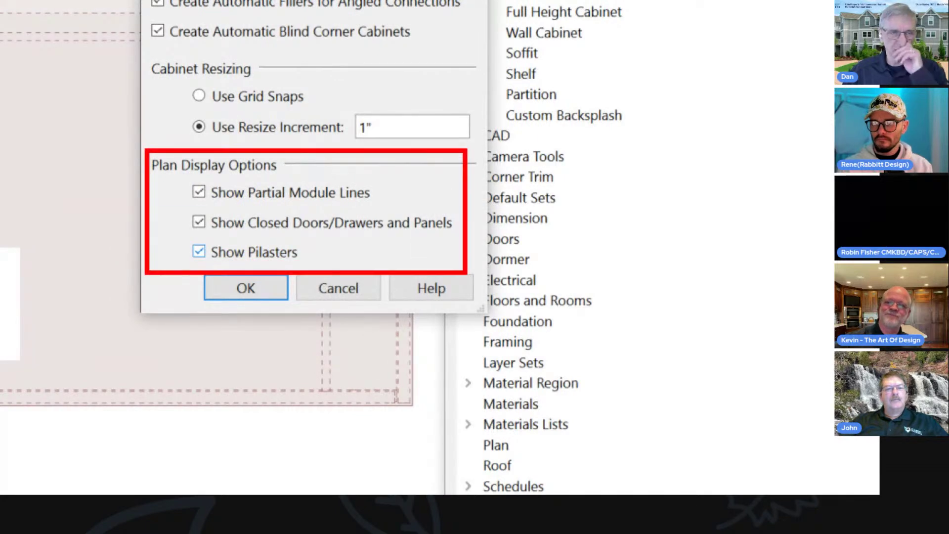
key("Escape")
left_click(296, 263)
left_click(296, 260)
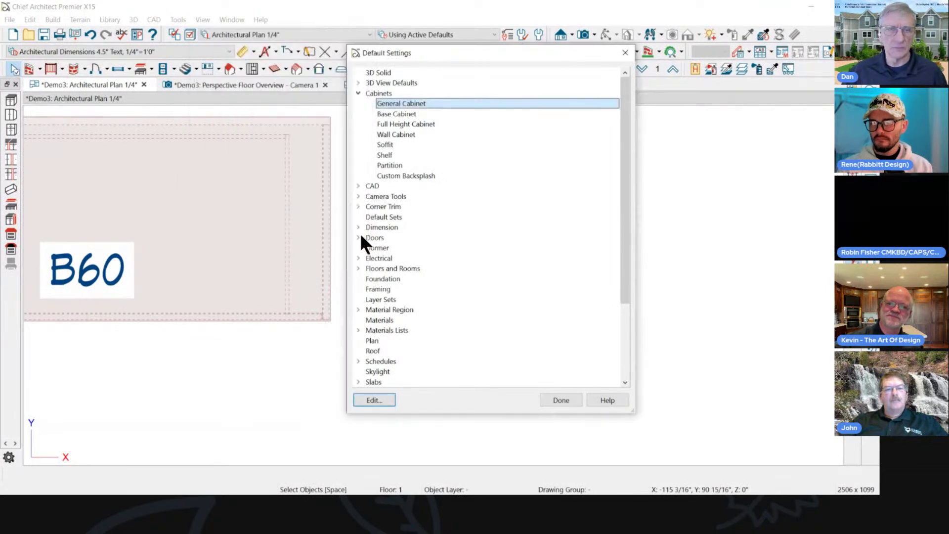
left_click(548, 400)
Check the B60's plan display against the General Cabinet defaults once more and accept them as they are.
scroll(535, 271, "down", 2)
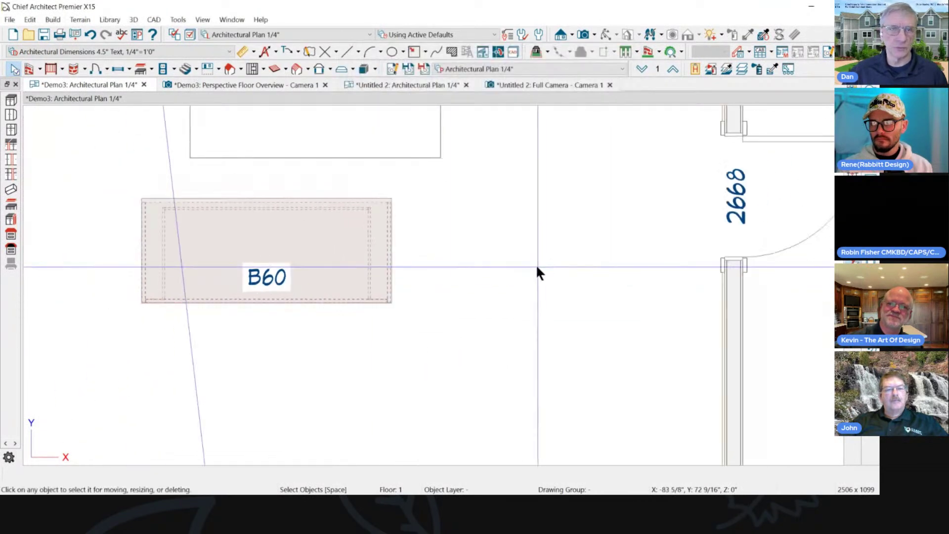
scroll(344, 289, "up", 3)
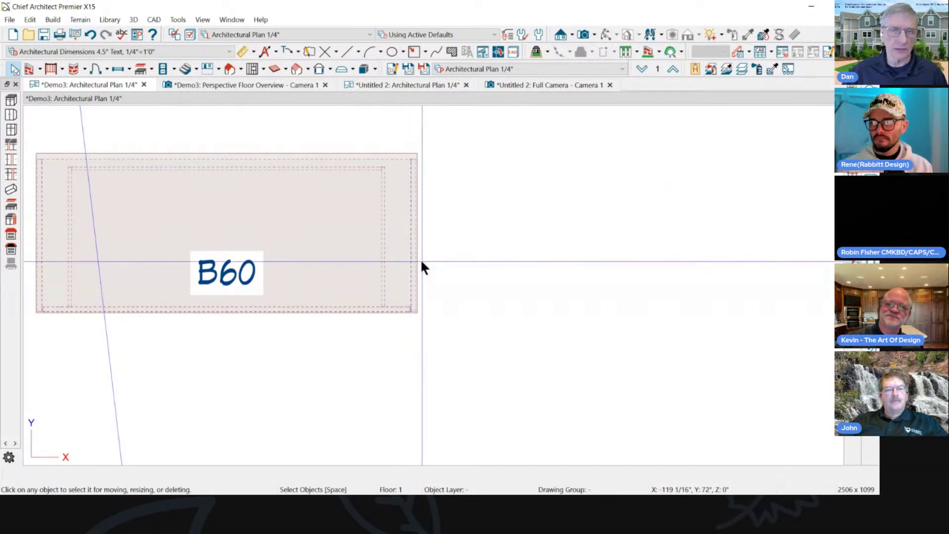
scroll(523, 221, "down", 1)
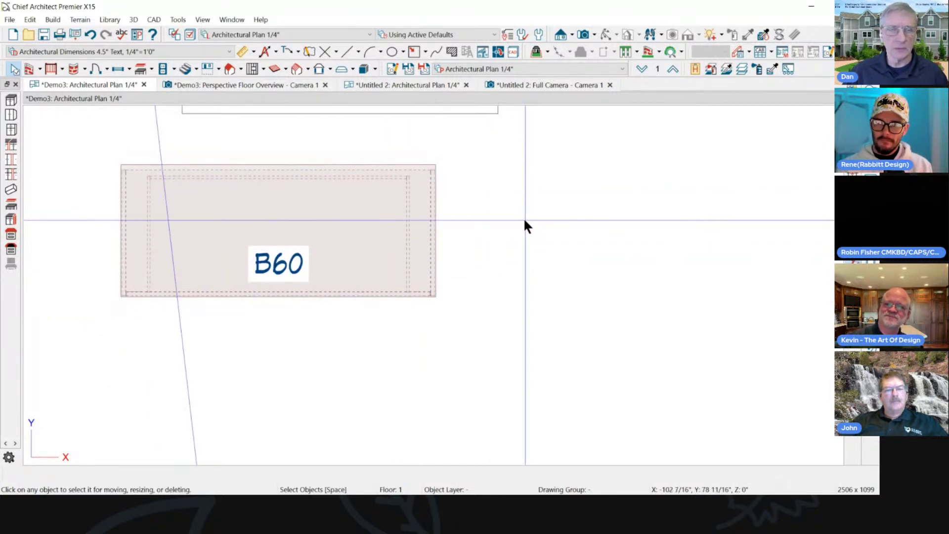
left_click(537, 35)
left_click_drag(441, 50, 295, 43)
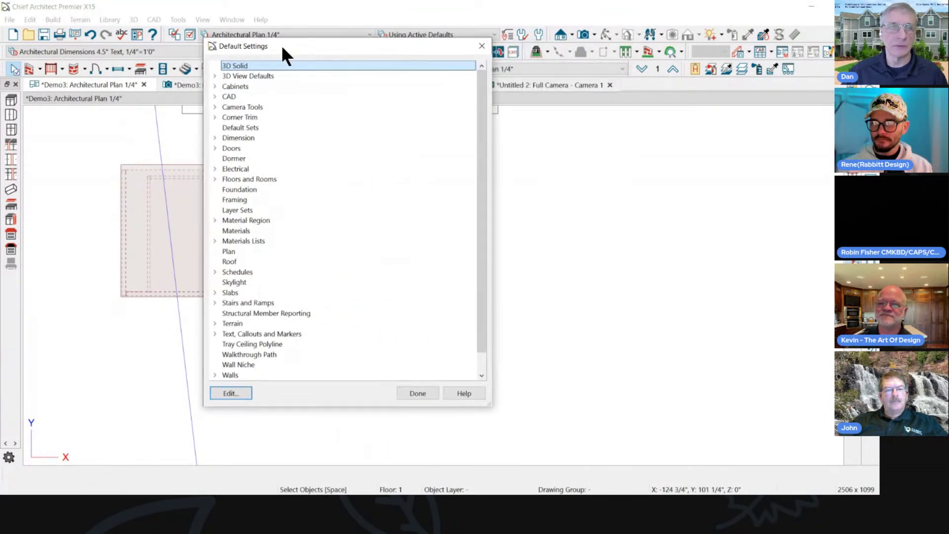
left_click(215, 75)
left_click(215, 76)
left_click(214, 97)
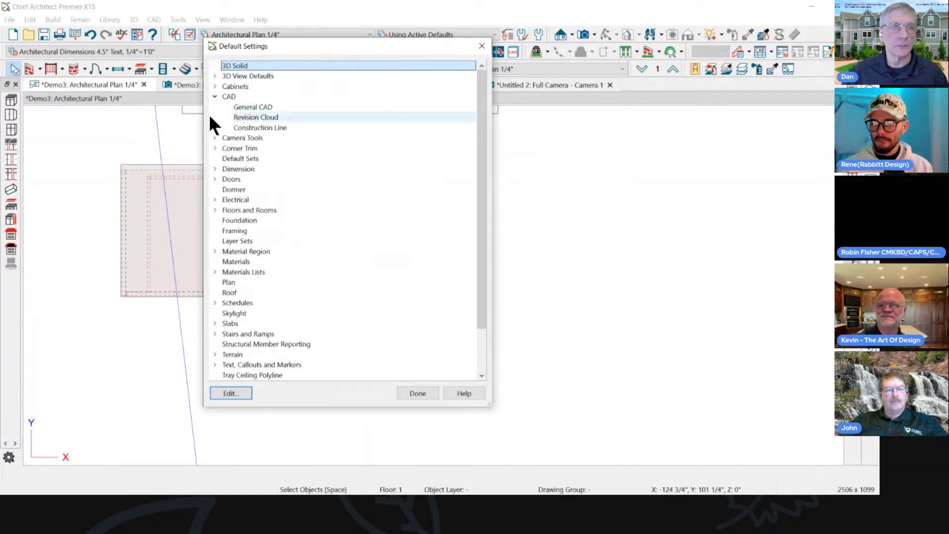
left_click(214, 86)
double_click(244, 94)
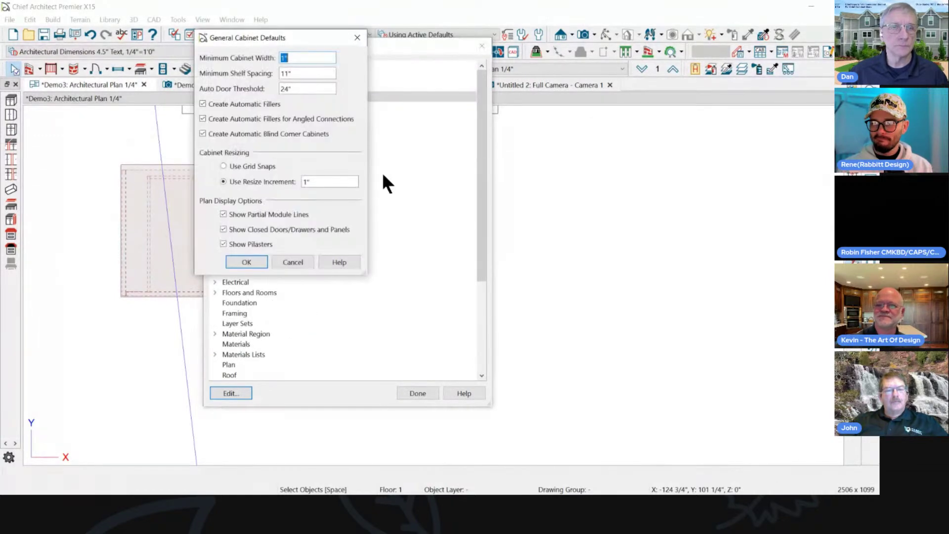
left_click(257, 261)
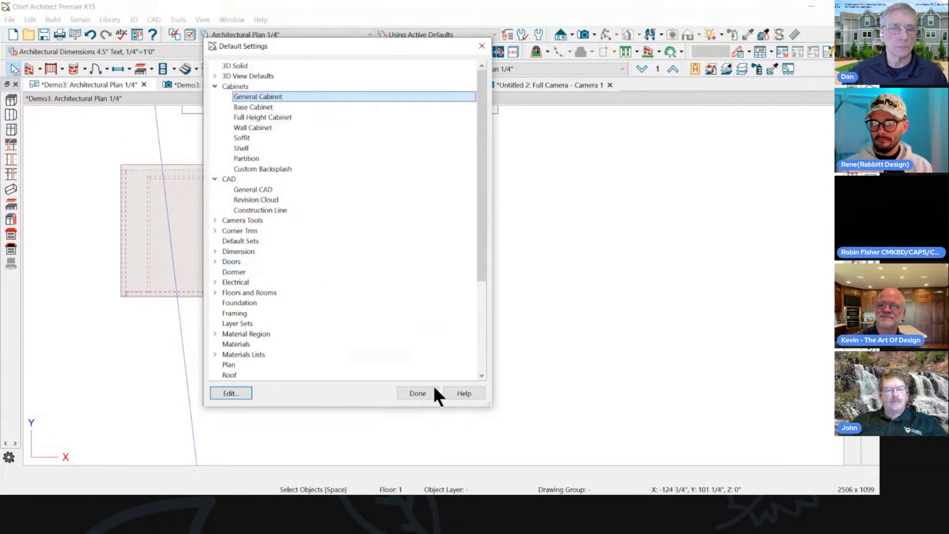
left_click(417, 393)
scroll(320, 233, "up", 2)
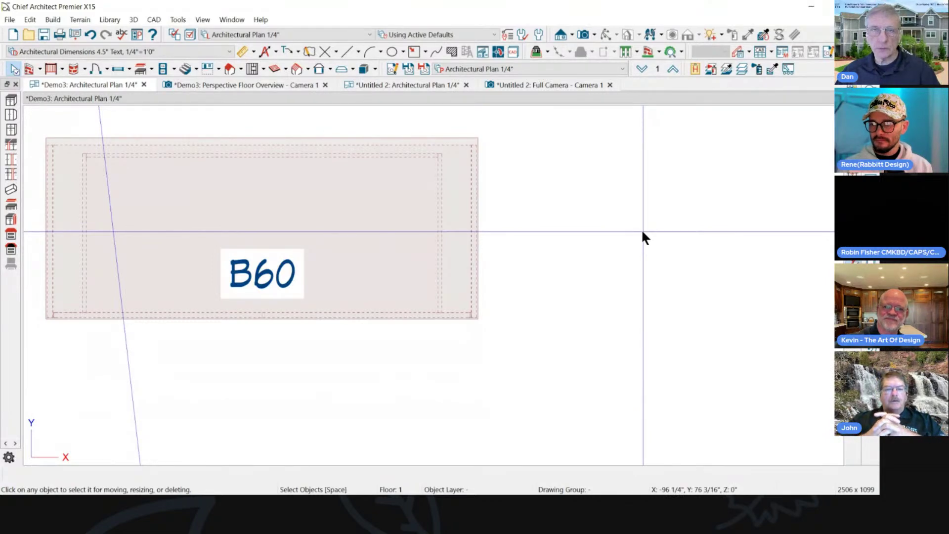
scroll(642, 229, "down", 1)
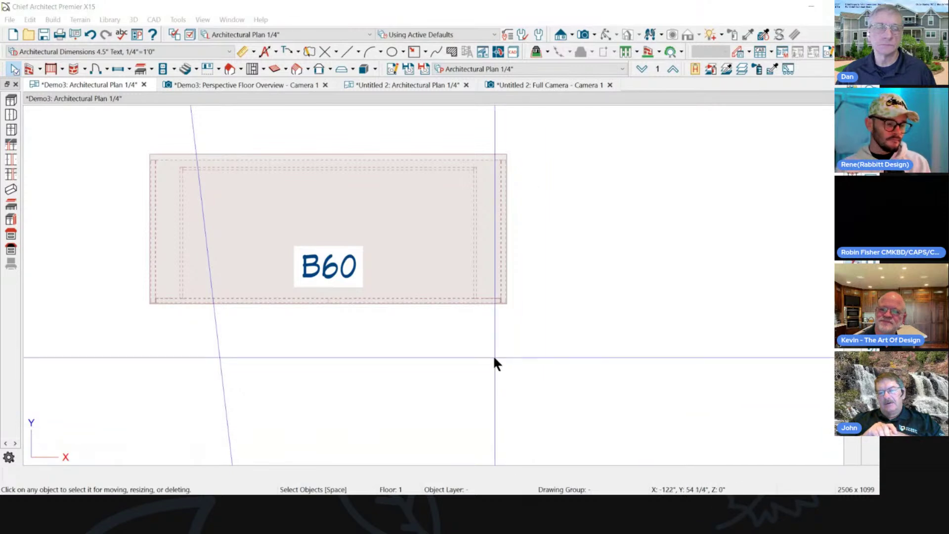
scroll(535, 208, "up", 2)
scroll(557, 138, "down", 2)
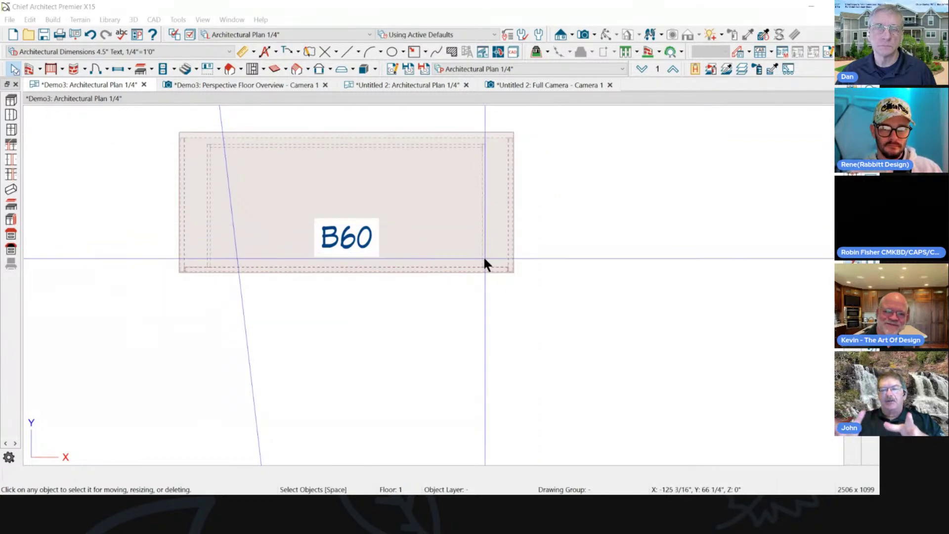
scroll(487, 257, "up", 2)
scroll(488, 256, "down", 1)
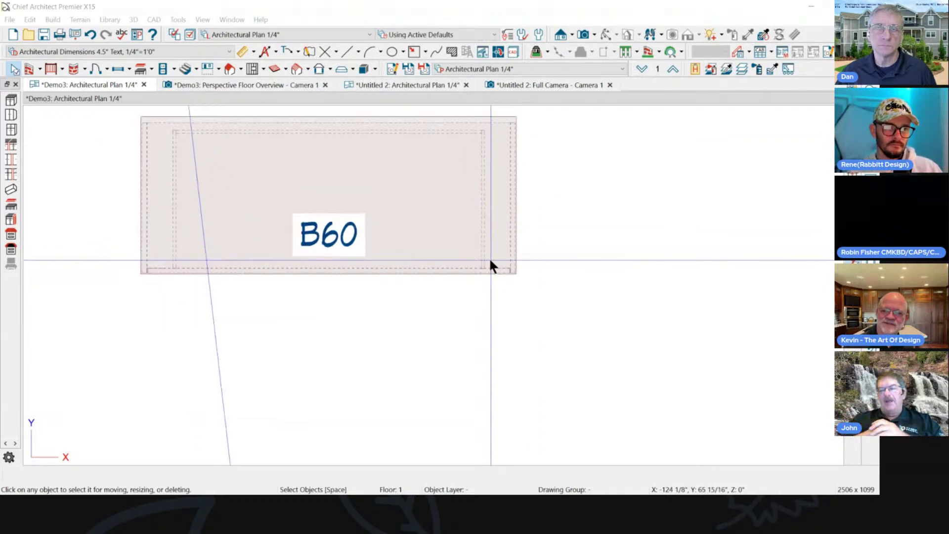
scroll(506, 123, "up", 3)
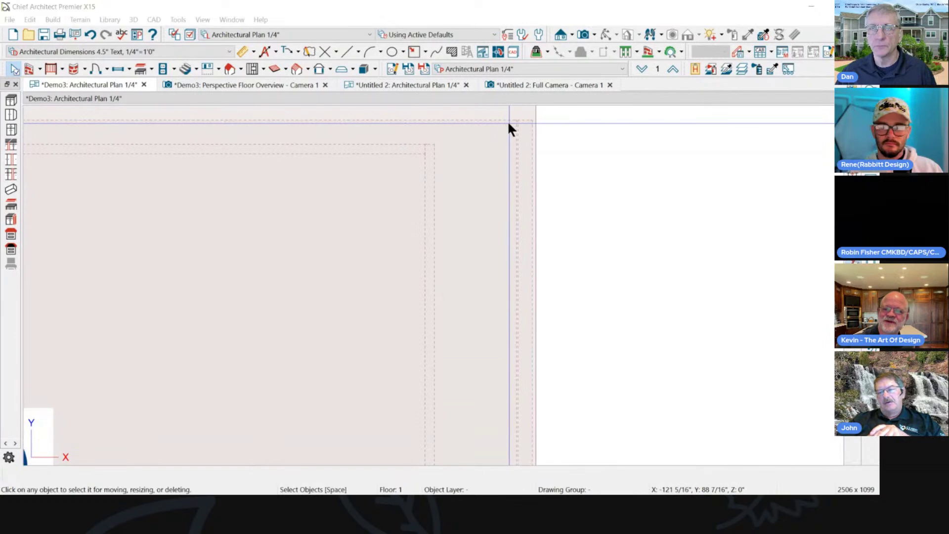
Inspect the B60 cabinet's front corner and side in its specification preview, close the specification without applying it, and deselect the cabinet.
scroll(584, 116, "down", 3)
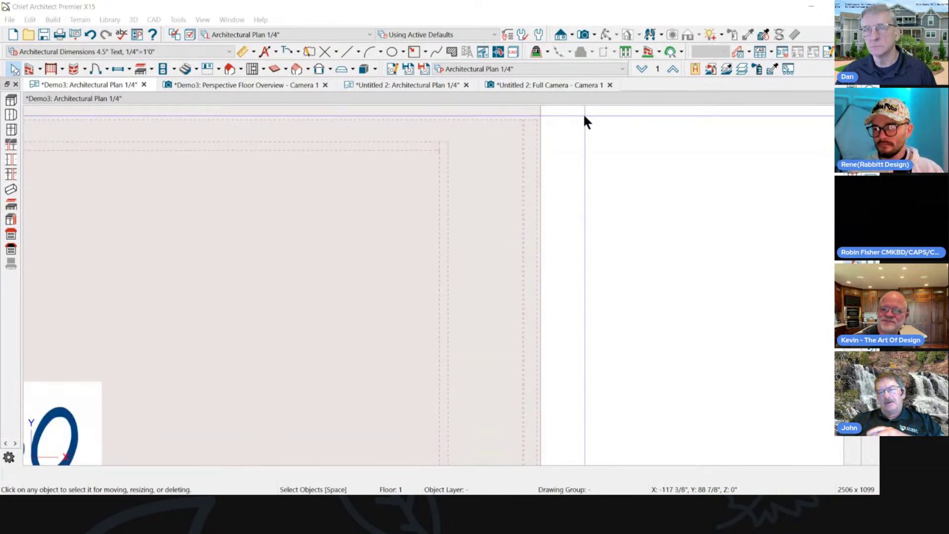
left_click(512, 188)
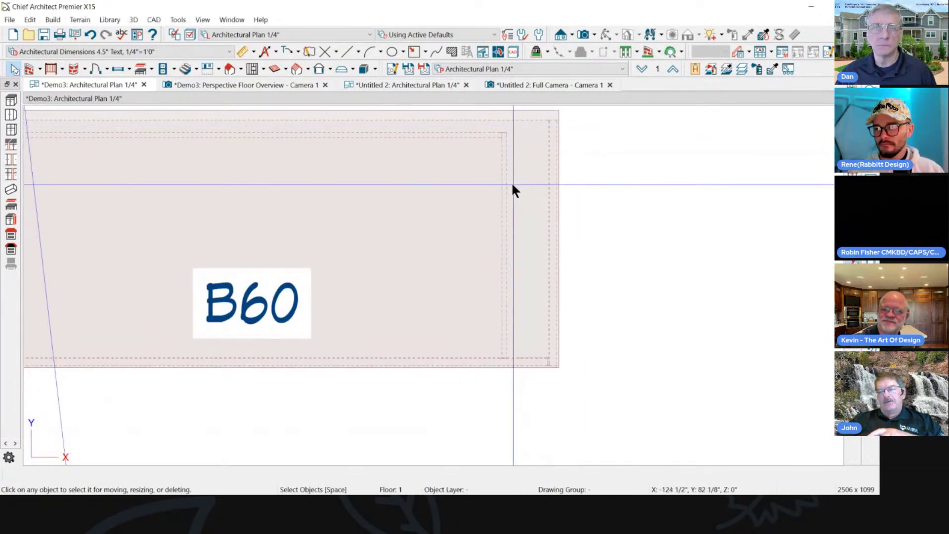
double_click(512, 186)
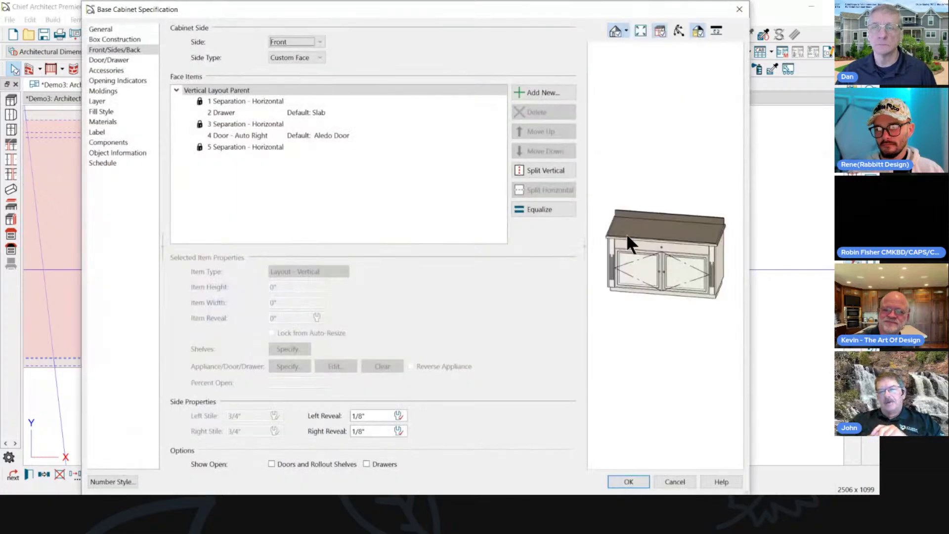
left_click(708, 250)
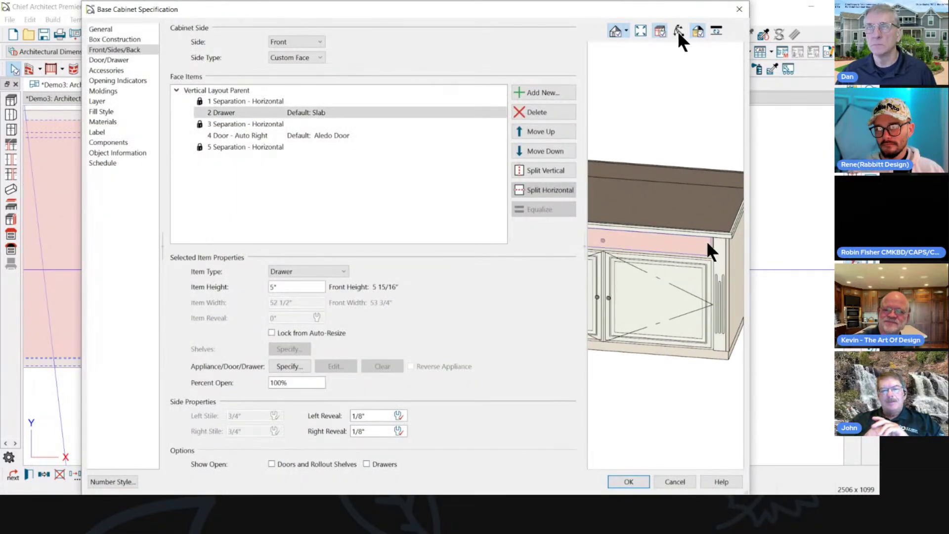
left_click(679, 30)
left_click_drag(698, 140, 641, 99)
left_click_drag(664, 165, 648, 211)
scroll(713, 301, "up", 2)
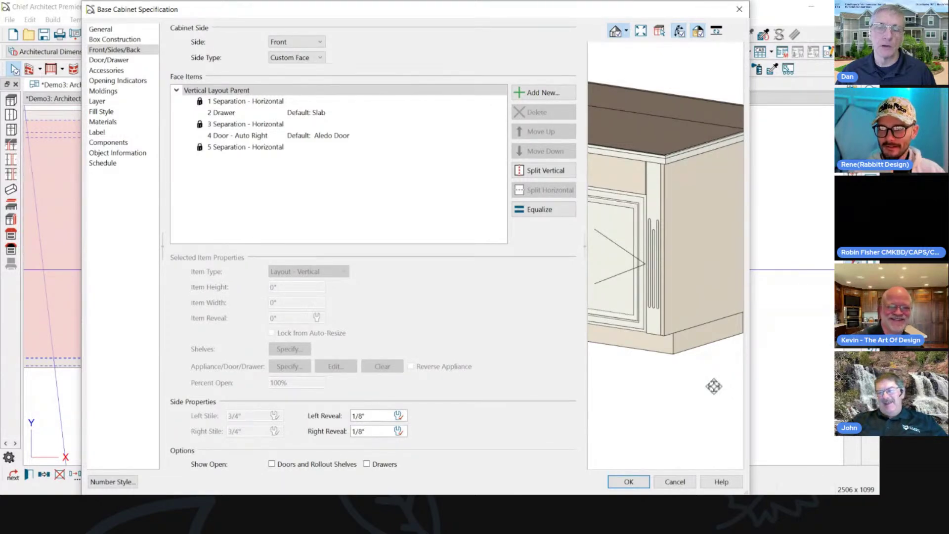
left_click(674, 480)
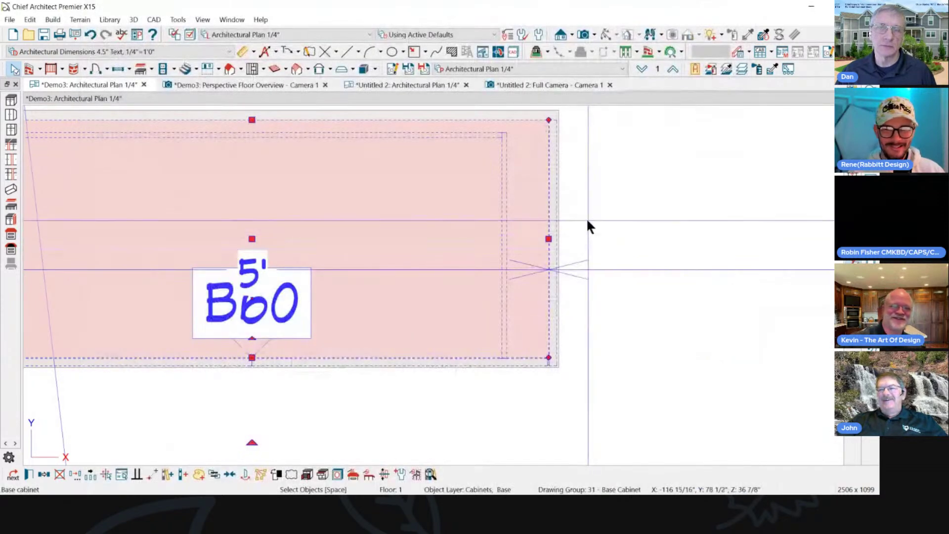
left_click(631, 206)
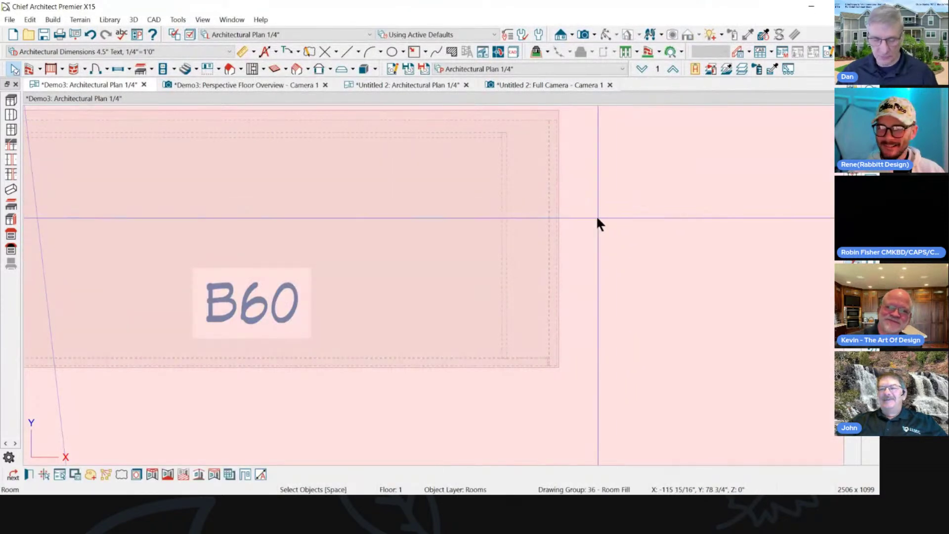
key("Escape")
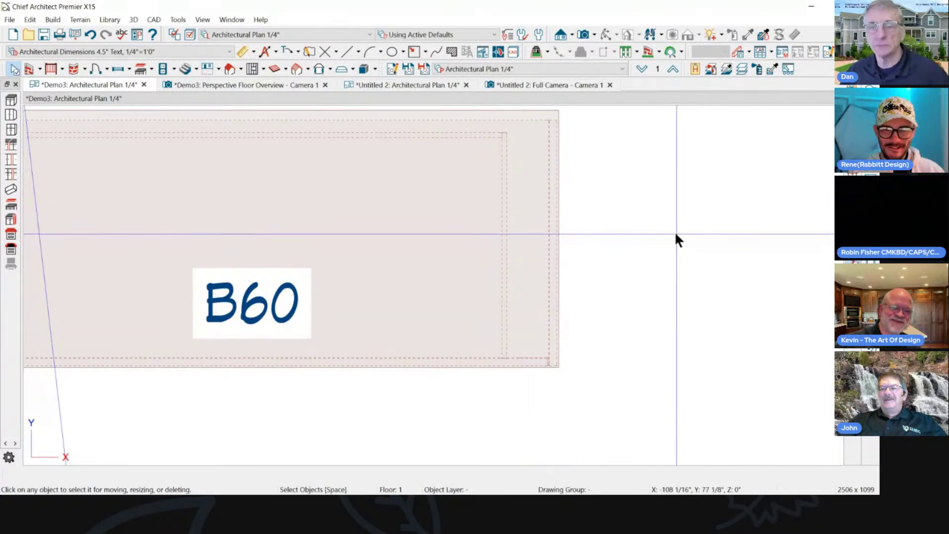
Compare the pilaster in the B60's specification preview with the lines drawn at the cabinet's front corner in the floor plan.
scroll(674, 232, "down", 1)
scroll(538, 372, "up", 3)
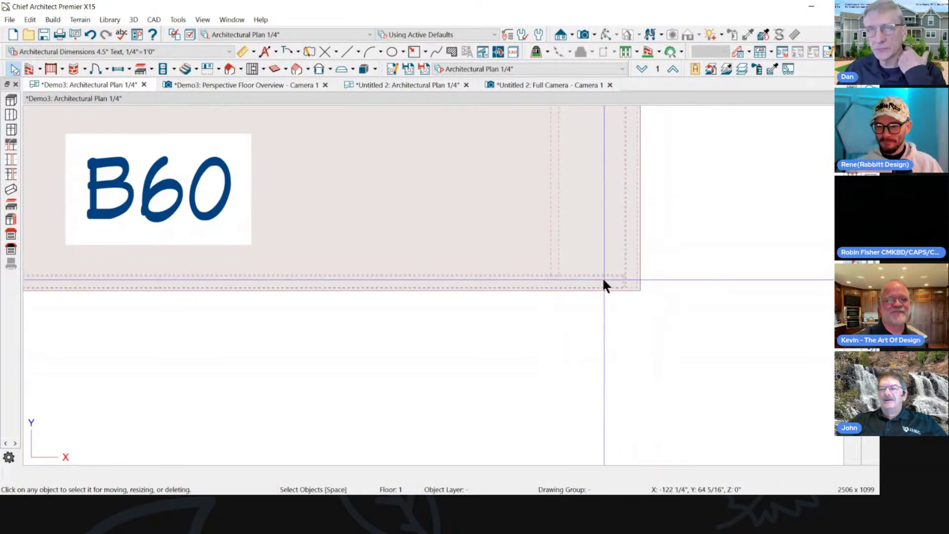
left_click(480, 139)
double_click(479, 138)
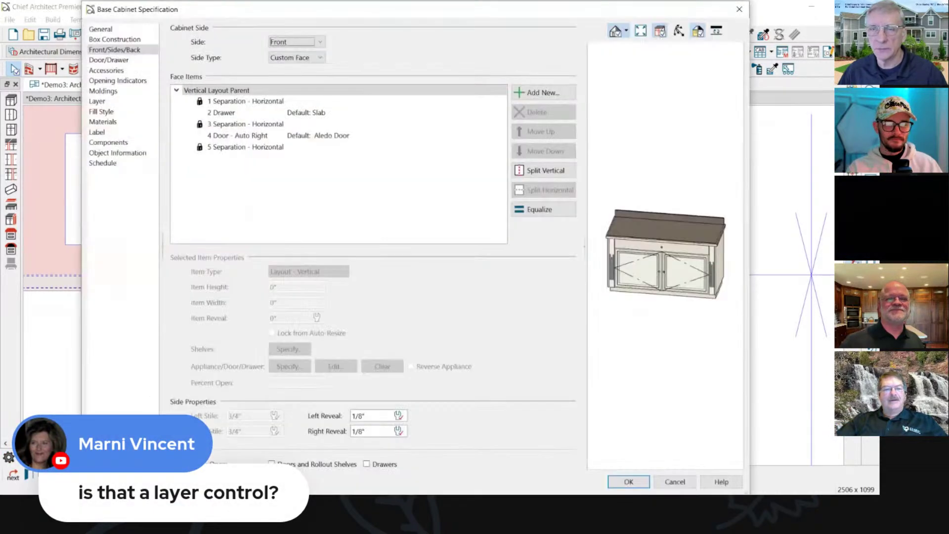
scroll(722, 265, "up", 3)
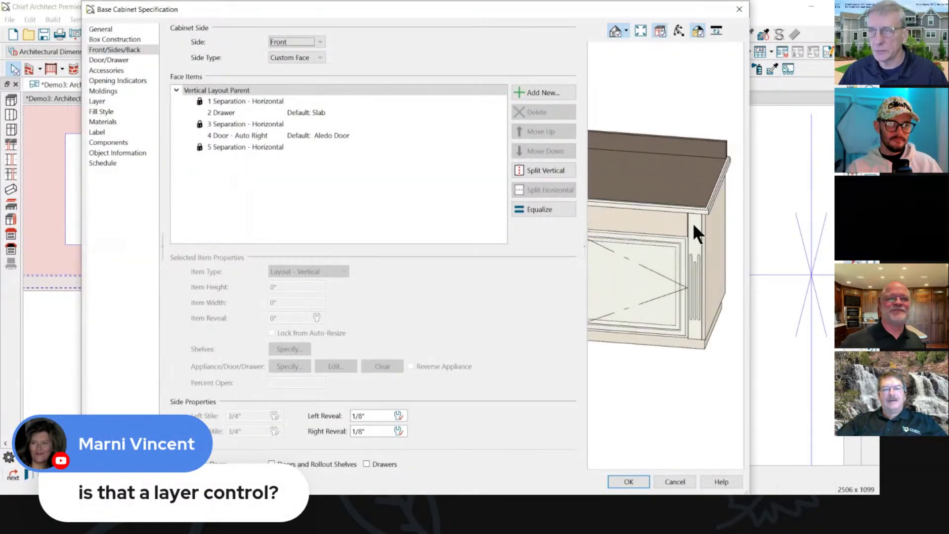
left_click(673, 483)
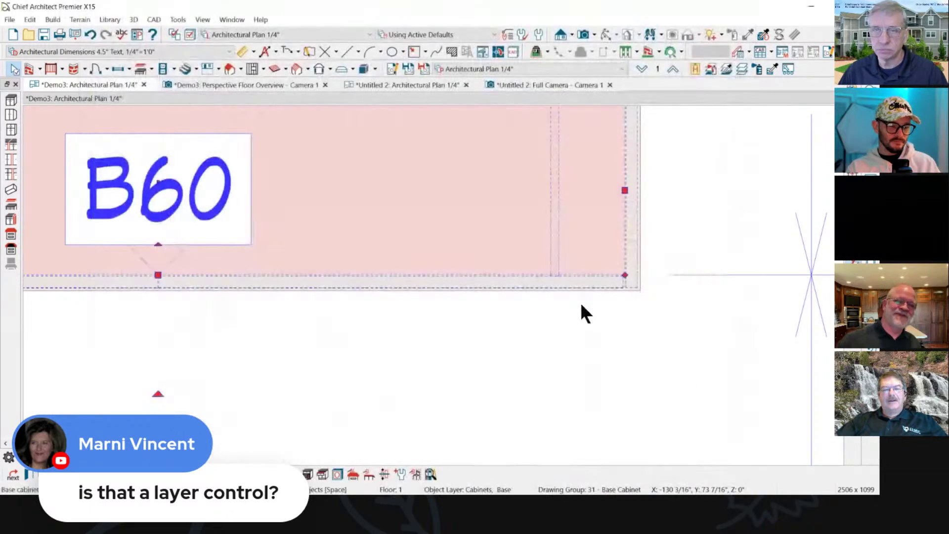
scroll(625, 327, "up", 3)
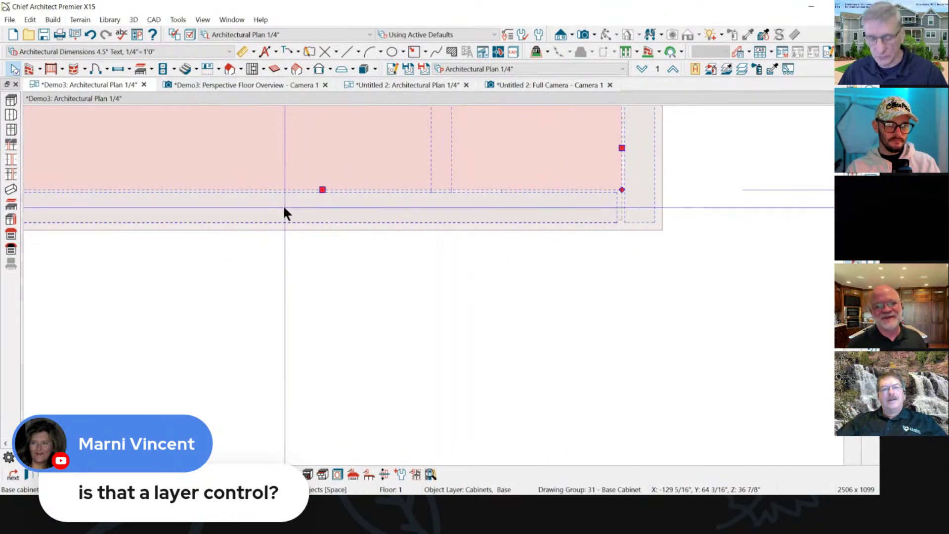
left_click(584, 328)
scroll(585, 328, "down", 2)
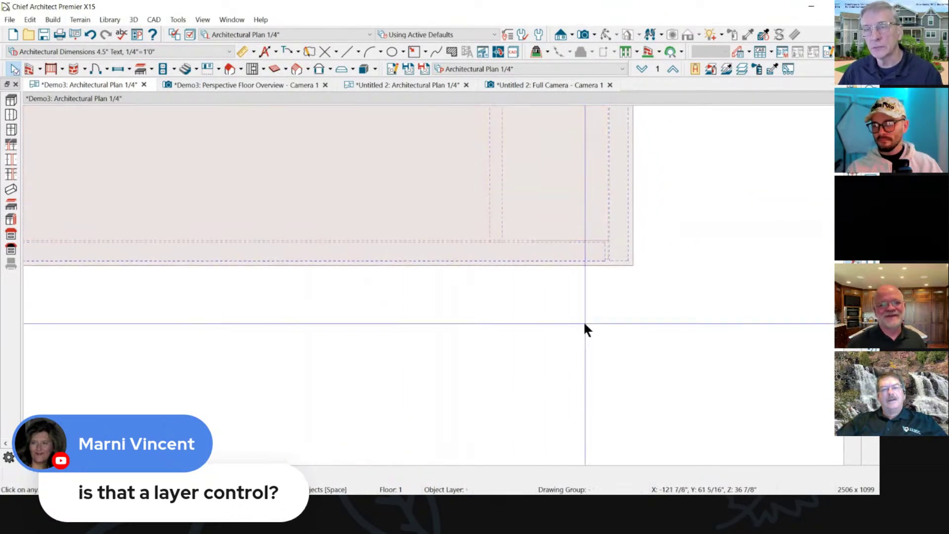
scroll(721, 293, "down", 1)
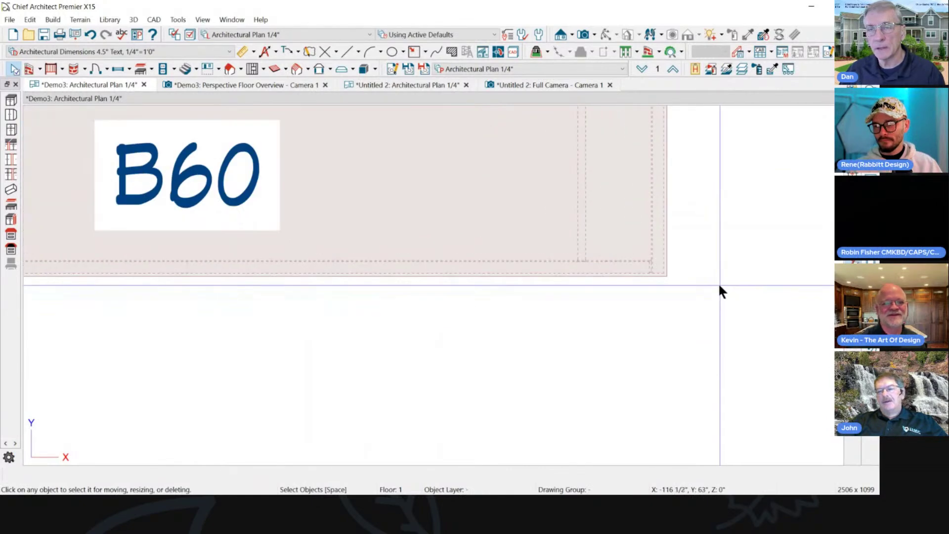
scroll(706, 242, "down", 1)
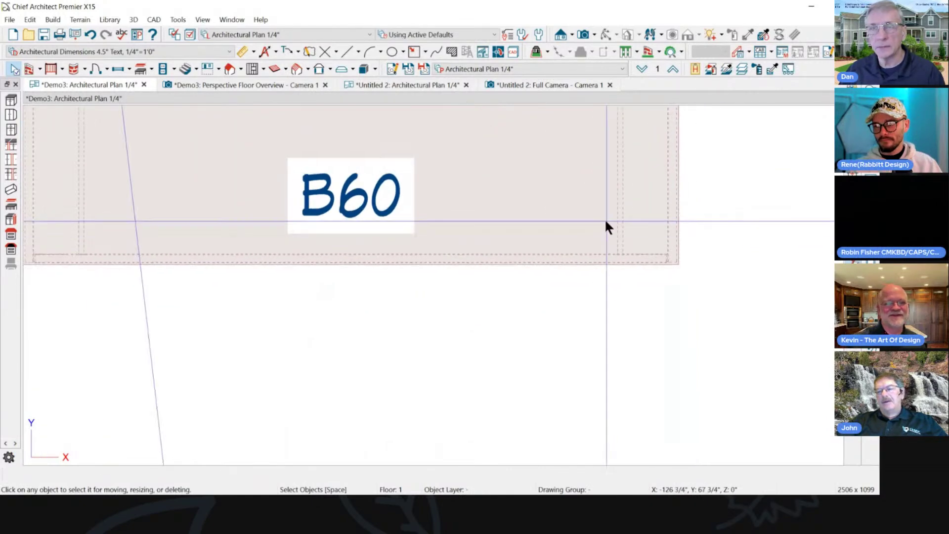
Turn off Show Closed Doors/Drawers and Panels in the General Cabinet defaults.
left_click(538, 34)
left_click(214, 106)
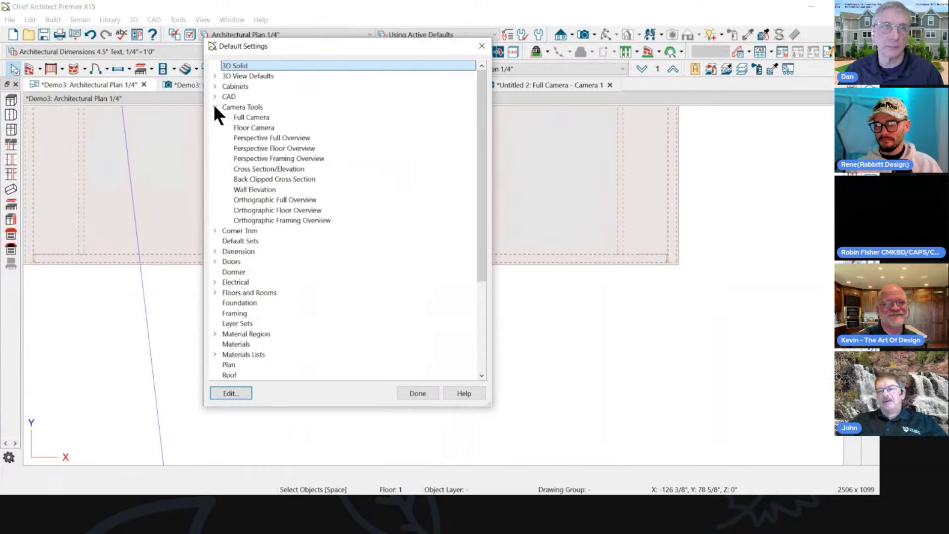
left_click(215, 106)
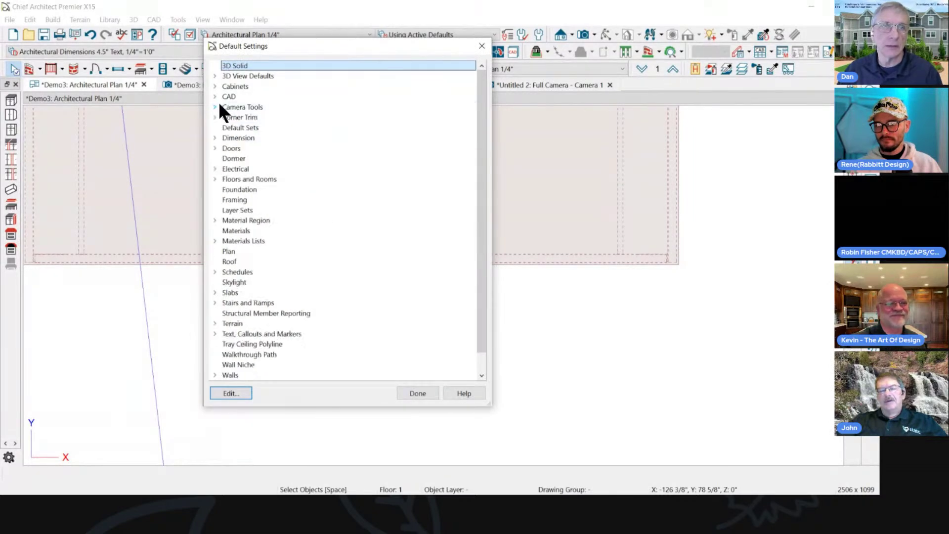
left_click(215, 106)
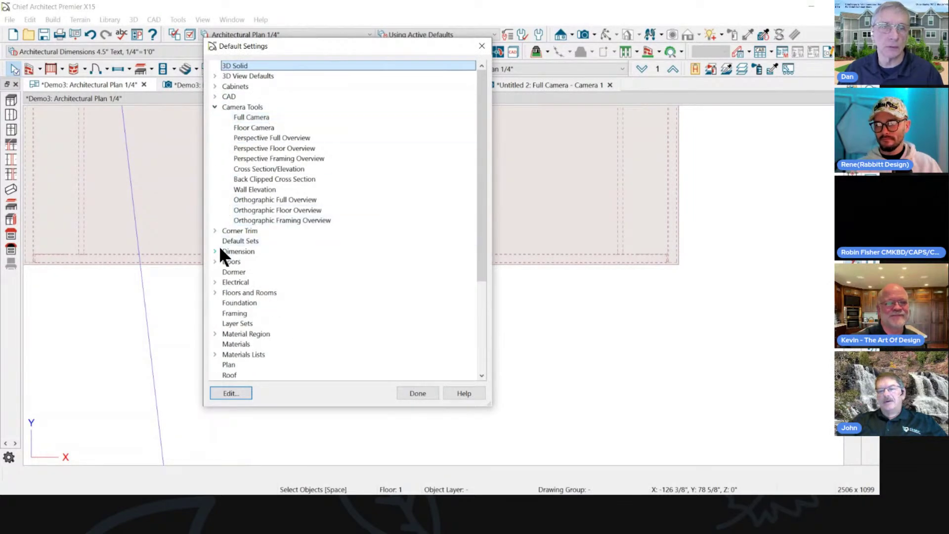
left_click(215, 87)
double_click(247, 95)
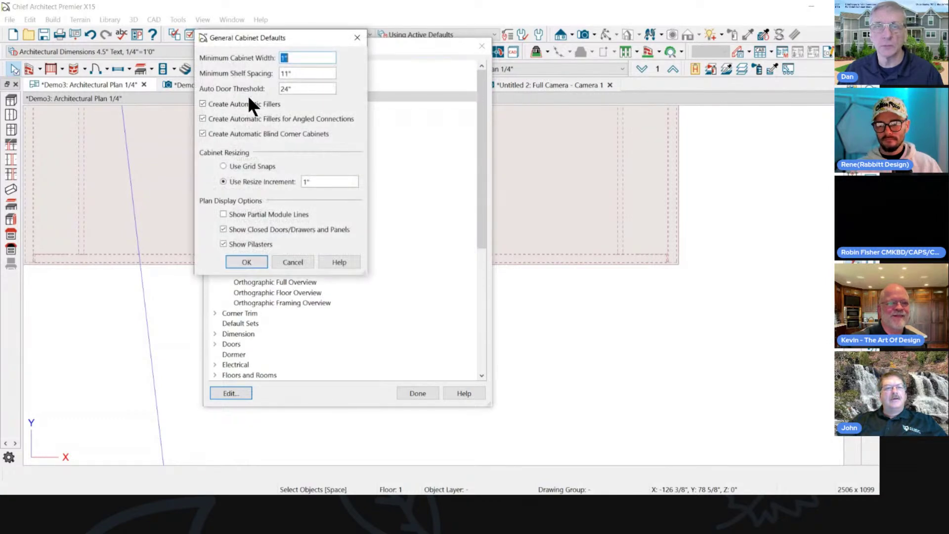
left_click(241, 229)
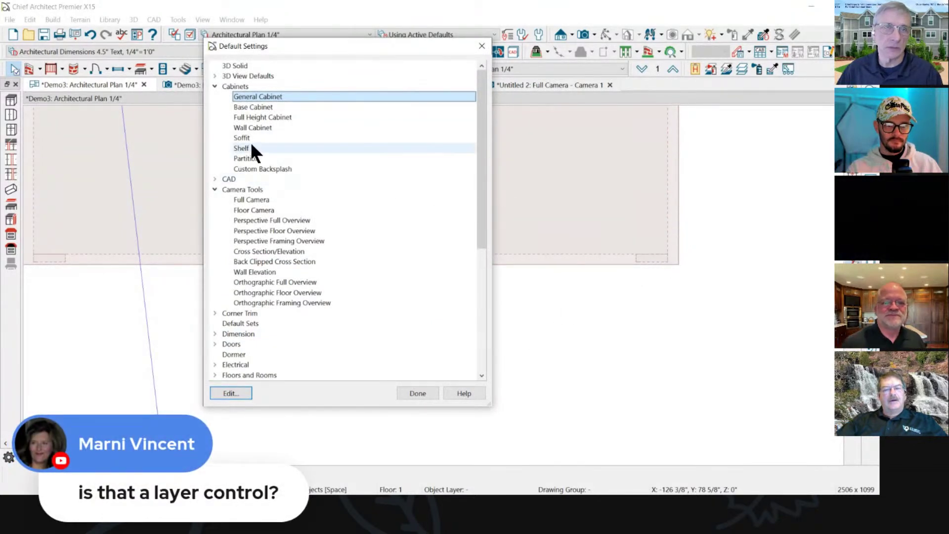
Turn Show Closed Doors/Drawers and Panels back on in the General Cabinet defaults and close the default settings.
double_click(265, 96)
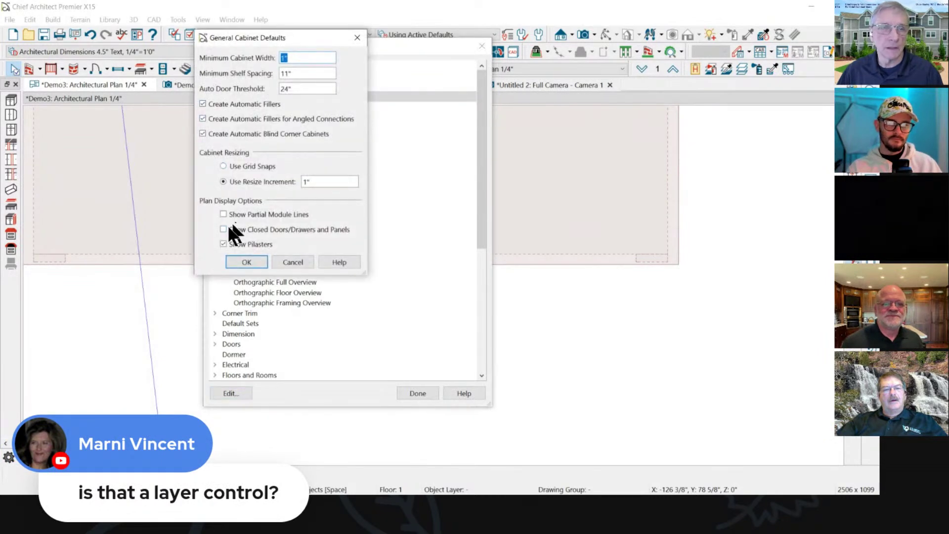
left_click(246, 259)
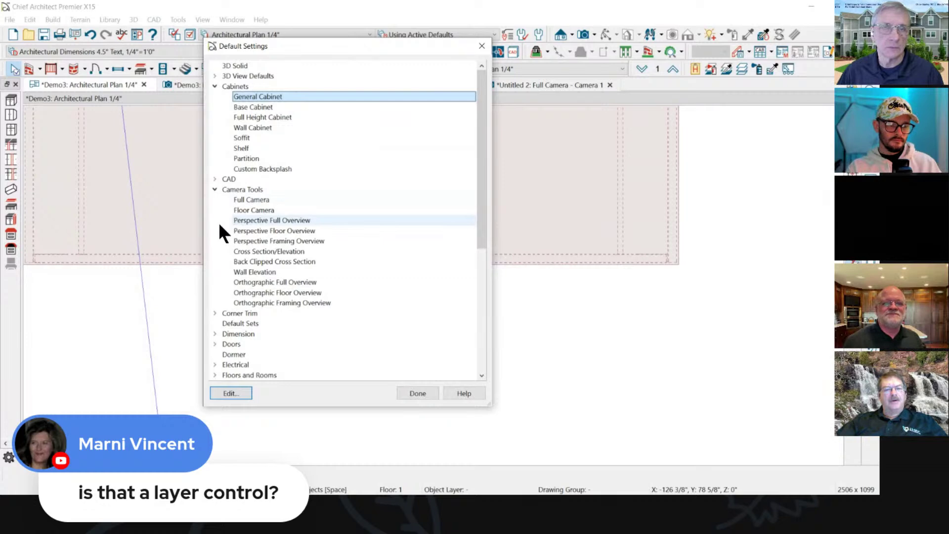
left_click(420, 392)
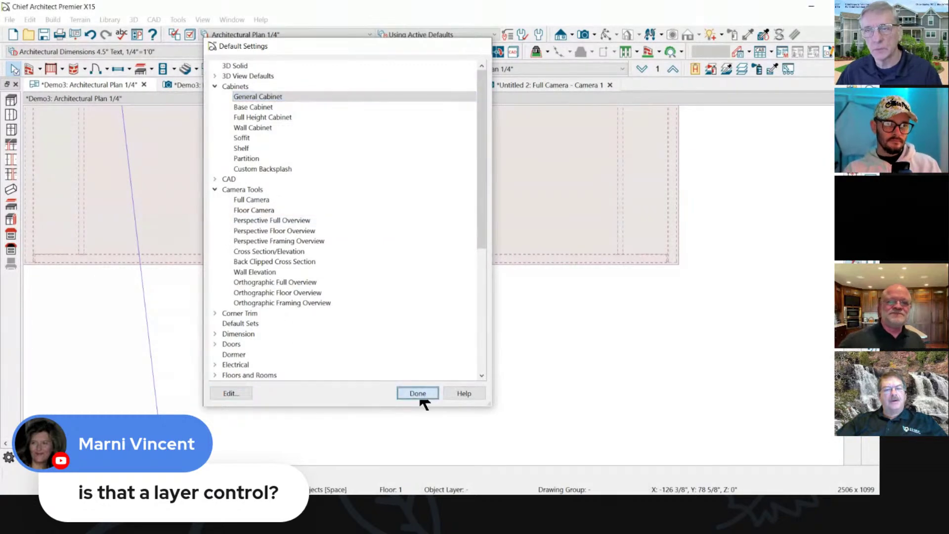
Filter the Architectural Plan 1/4" layer set by "draw" and turn off the display of the Cabinets, Doors & Drawers layer.
left_click(190, 36)
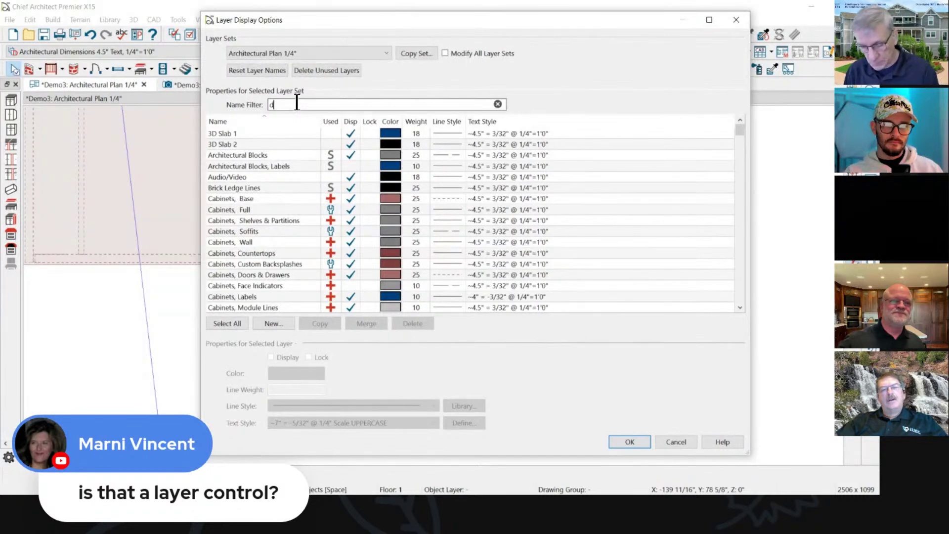
type("draw")
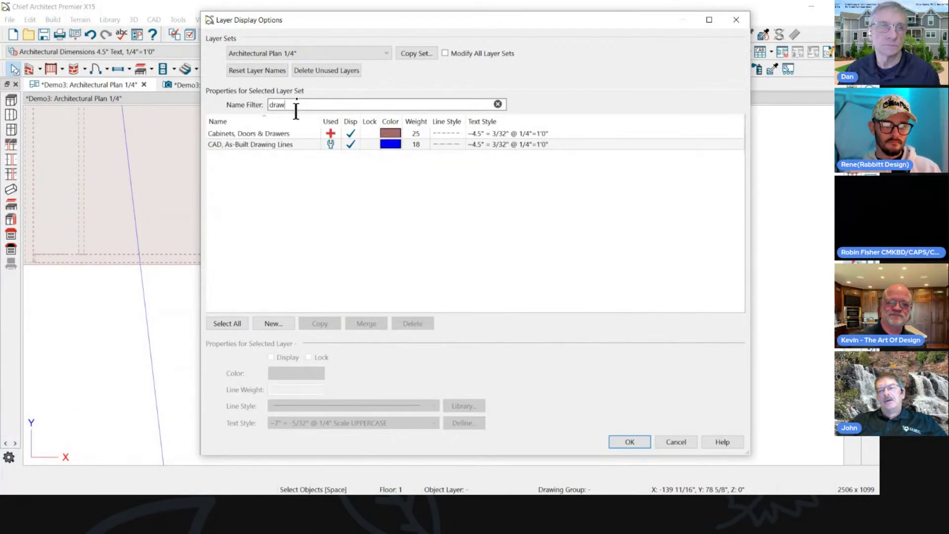
left_click(350, 133)
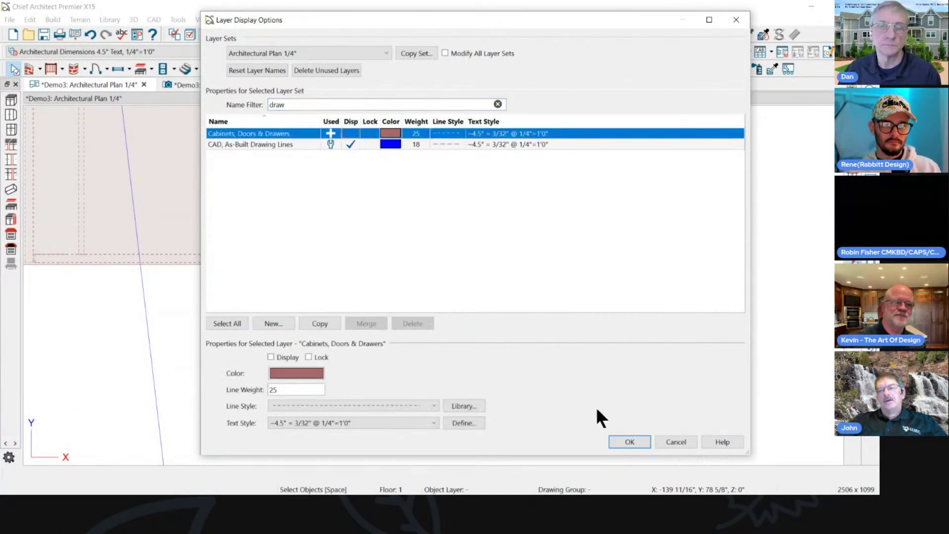
left_click(626, 441)
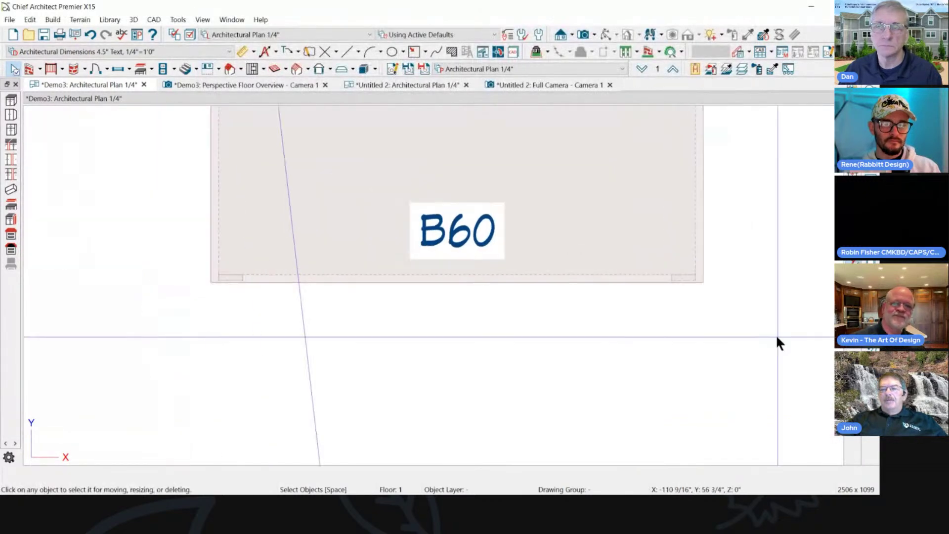
Turn on Show Partial Module Lines in the General Cabinet defaults, accept the defaults, and check the B60 in the floor plan.
scroll(618, 368, "down", 2)
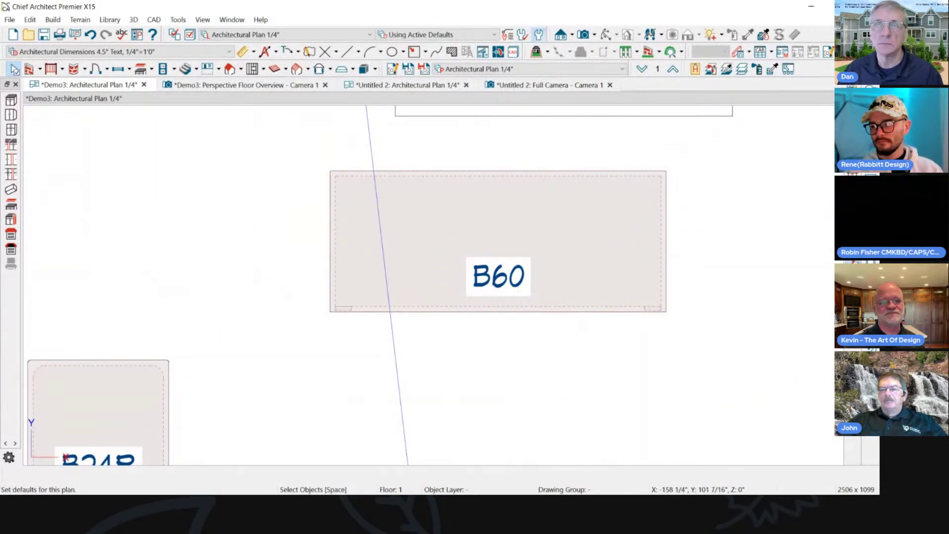
left_click(538, 34)
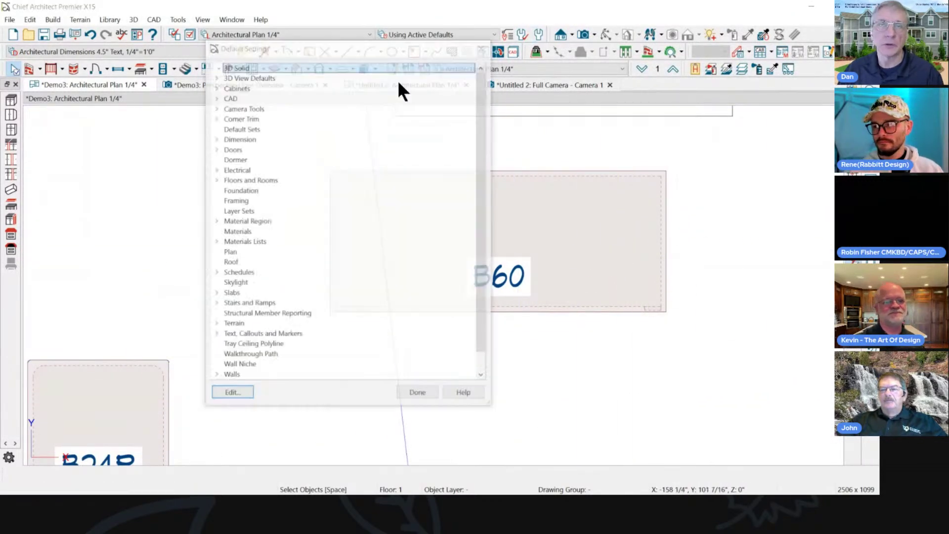
left_click(215, 117)
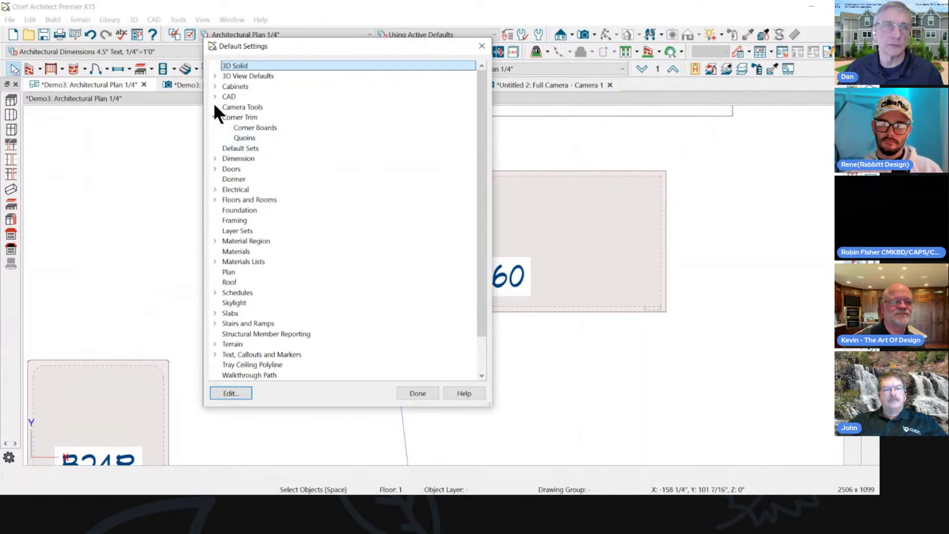
left_click(215, 107)
left_click(211, 85)
left_click(216, 86)
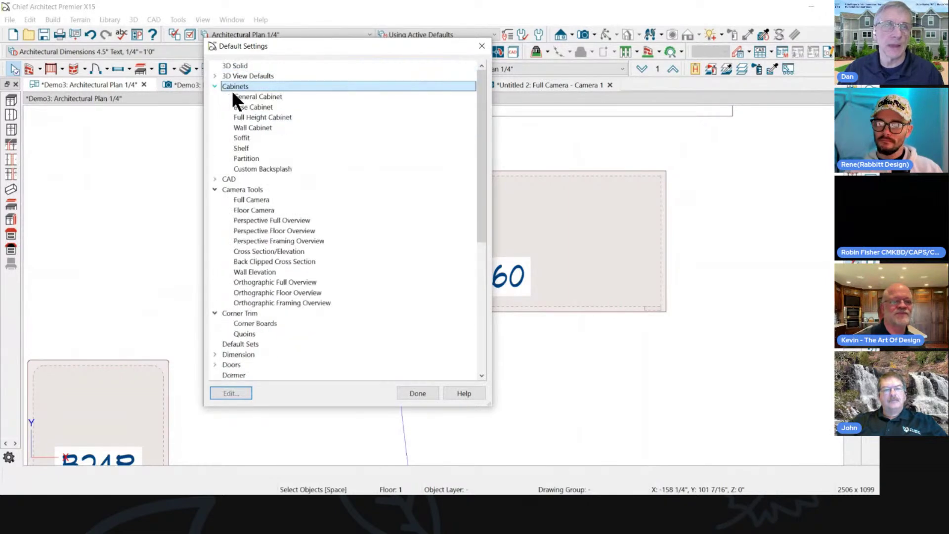
double_click(251, 96)
left_click(252, 214)
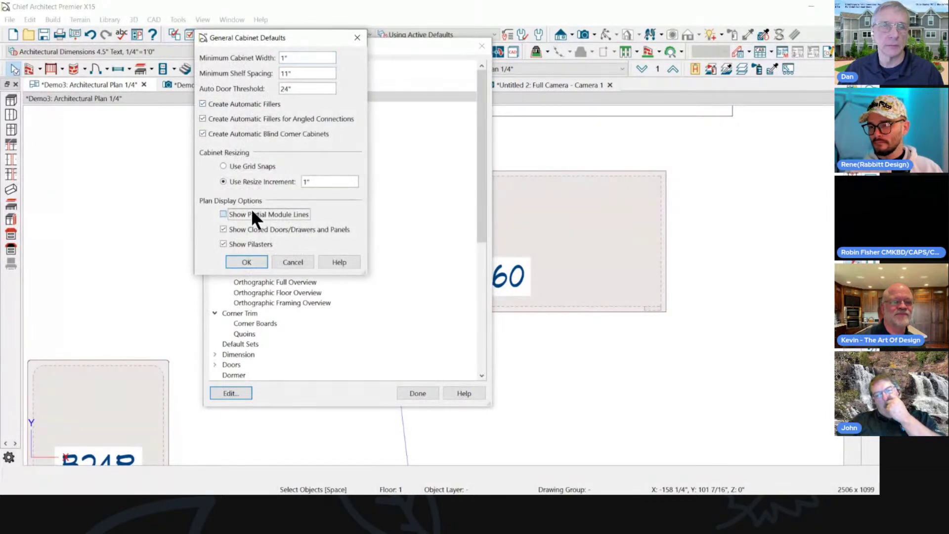
left_click(244, 262)
left_click(425, 396)
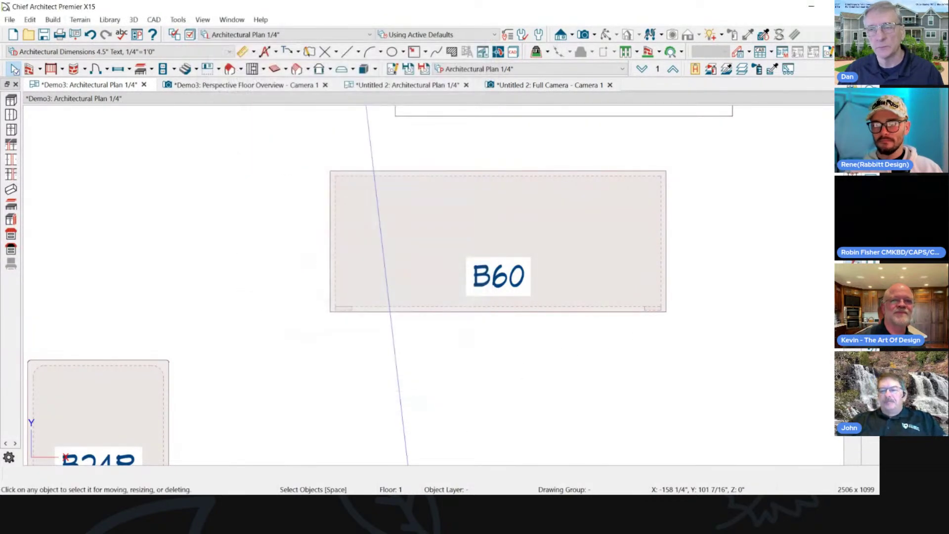
scroll(723, 322, "up", 2)
scroll(697, 329, "down", 2)
scroll(707, 228, "up", 2)
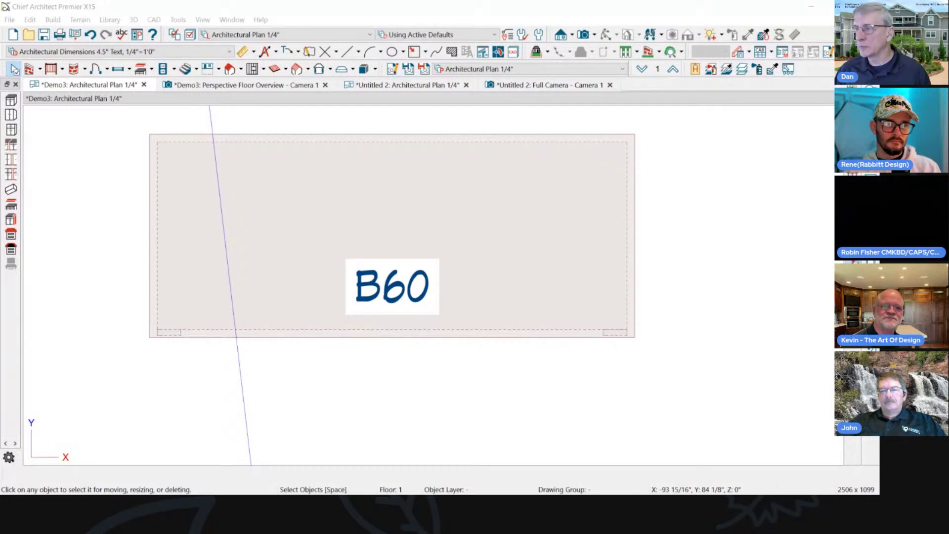
Convert the B60 cabinet's "C" Edge Profile molding into a separate molding polyline and deselect it.
left_click(500, 319)
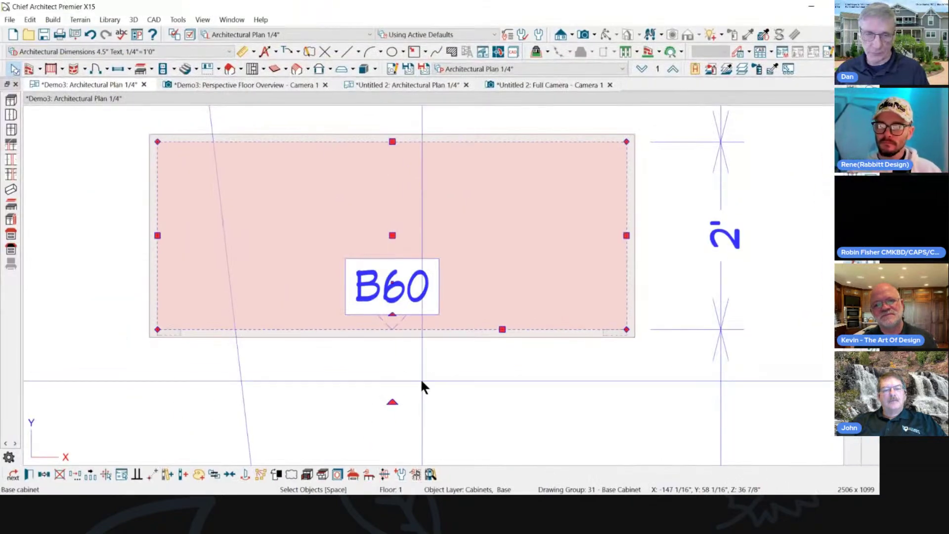
left_click(369, 473)
left_click_drag(455, 212, 239, 187)
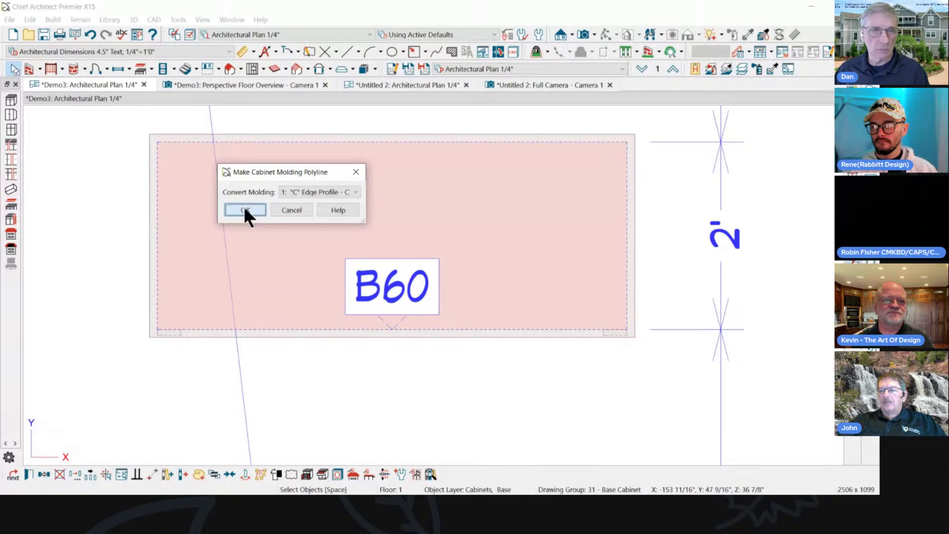
left_click(245, 210)
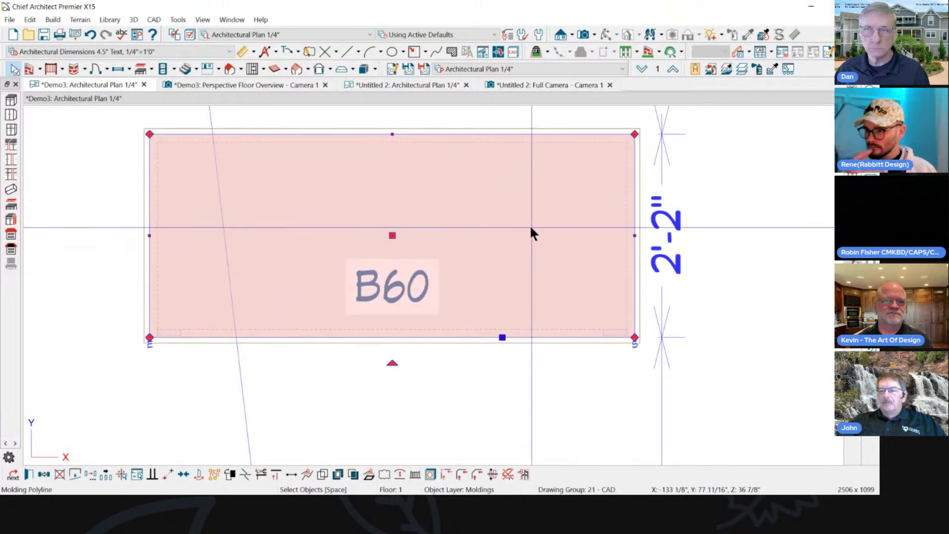
left_click(719, 203)
scroll(720, 202, "down", 2)
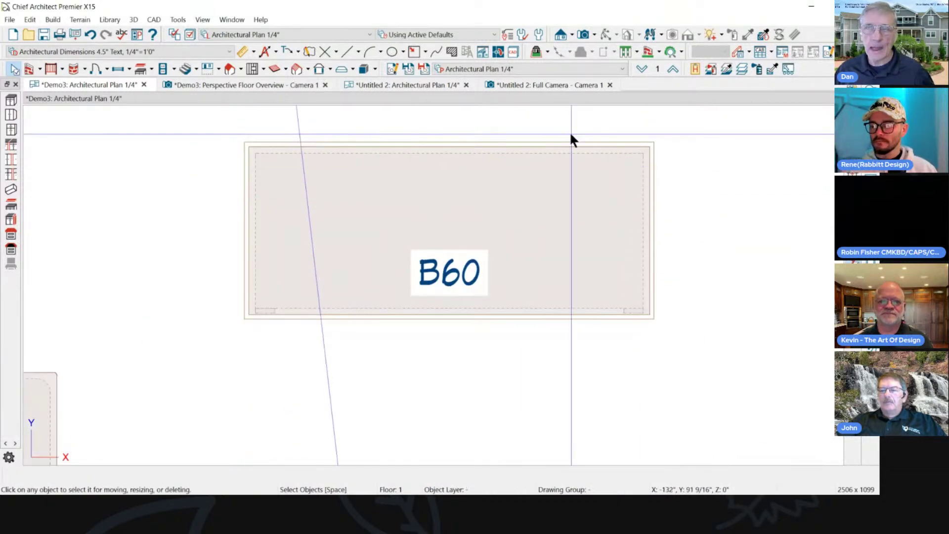
left_click(651, 187)
left_click(686, 184)
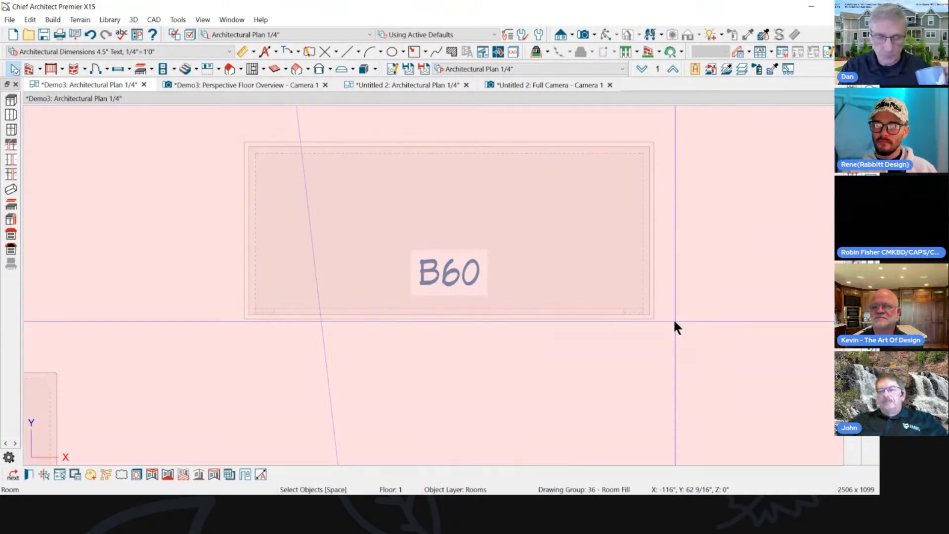
key("Escape")
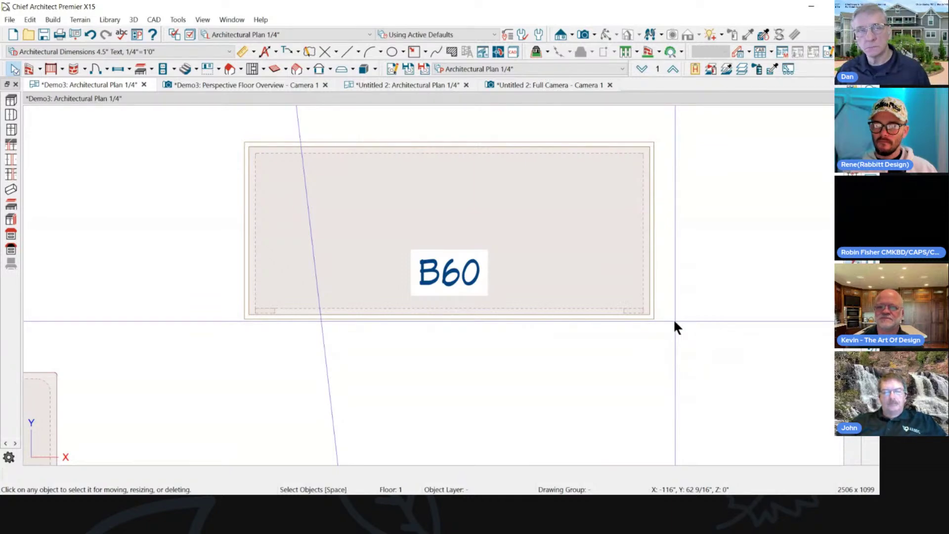
Turn off the molding along the back edge of the B60's molding polyline.
left_click(526, 147)
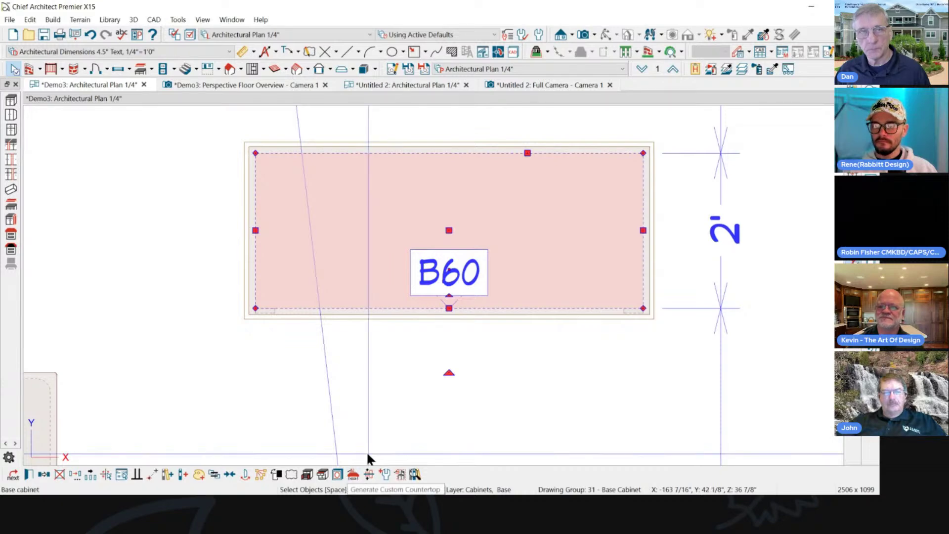
left_click(459, 201)
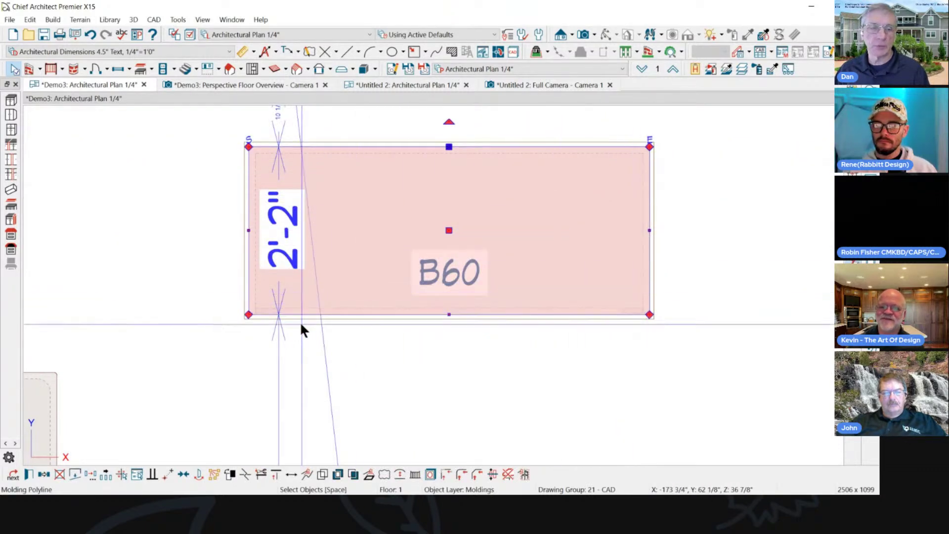
key("Escape")
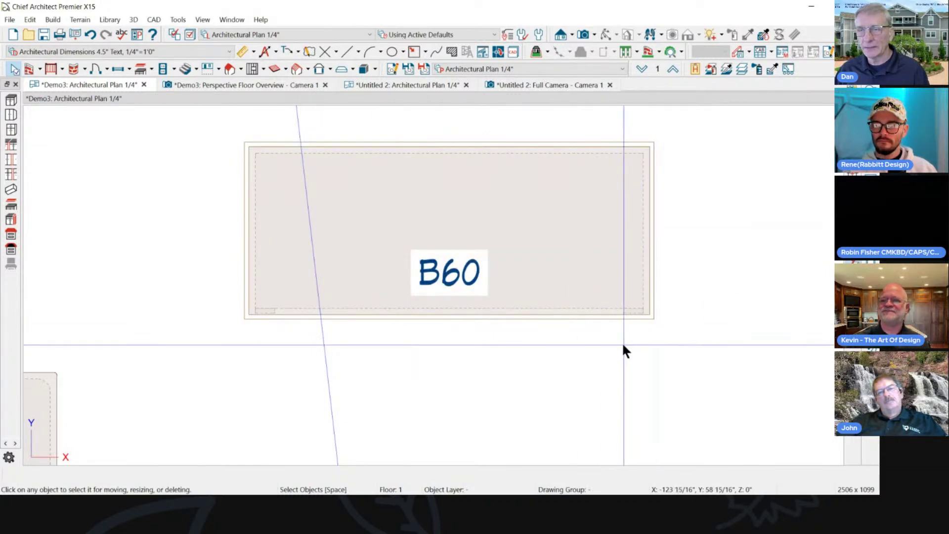
left_click(495, 153)
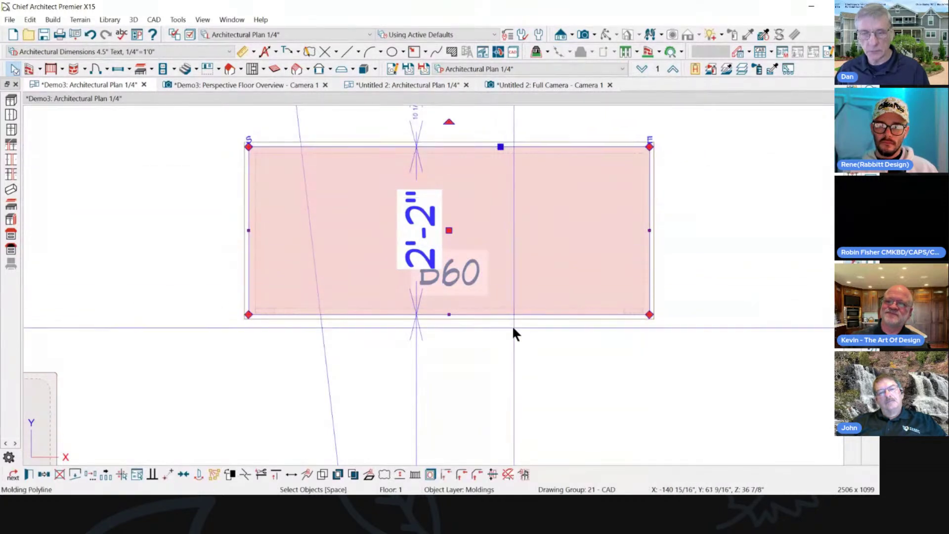
left_click(502, 472)
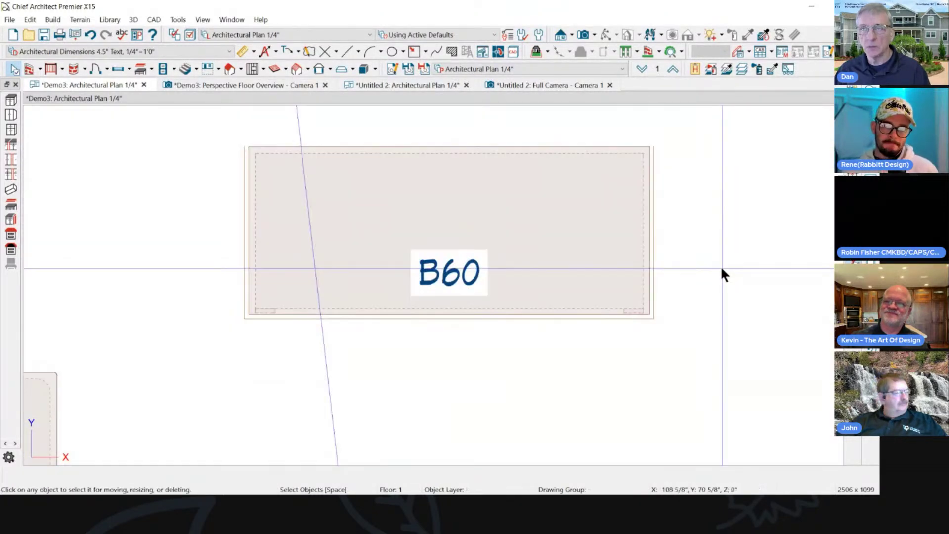
Select the back edge of the molding polyline around the B60 in the floor plan.
scroll(379, 162, "down", 2)
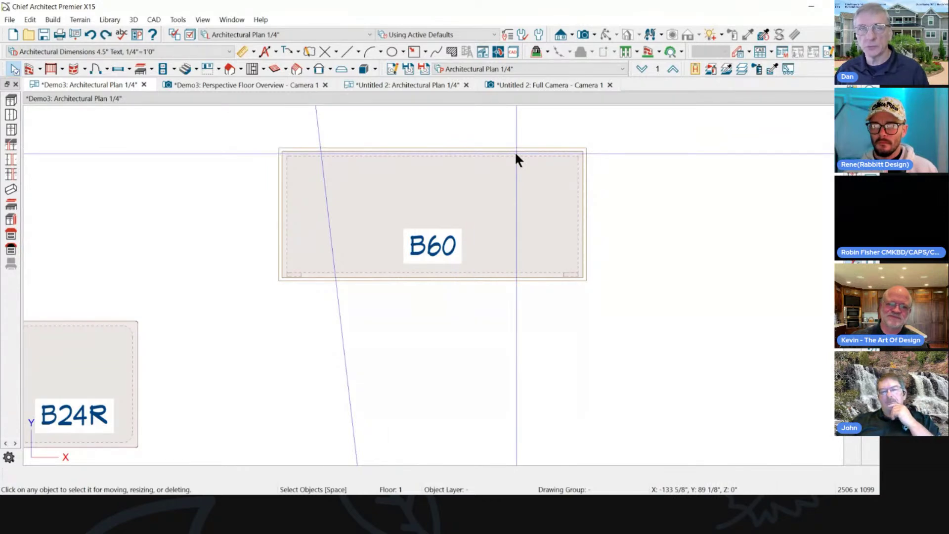
scroll(515, 155, "up", 1)
left_click(519, 155)
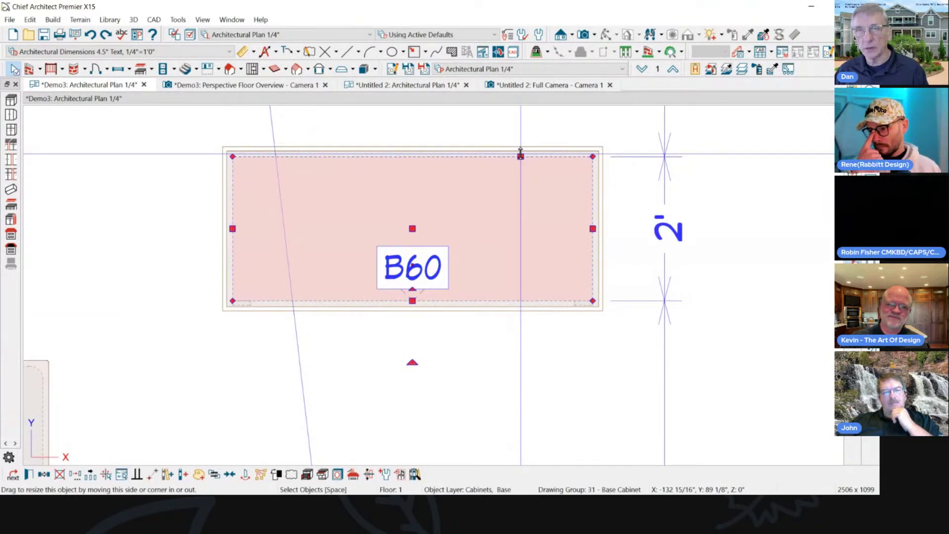
left_click(520, 154)
scroll(436, 162, "down", 1)
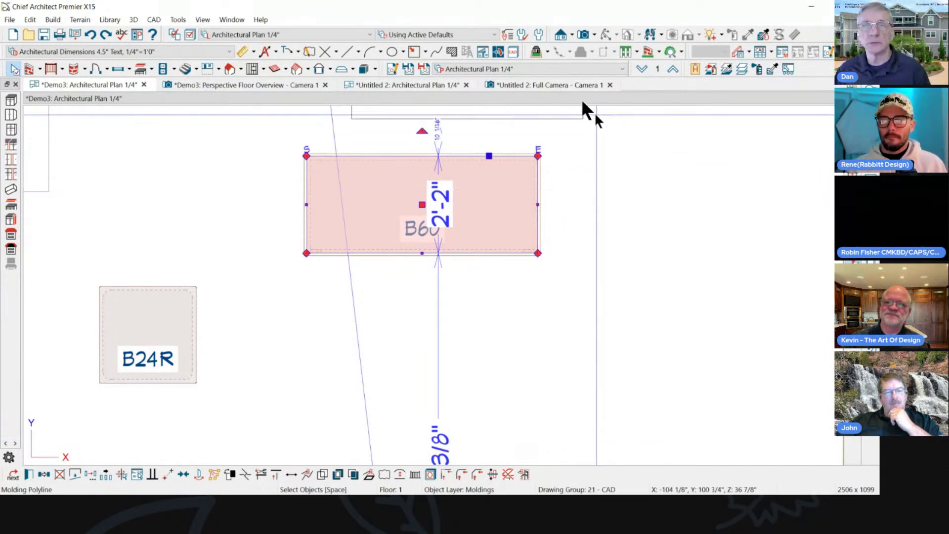
Switch to the Demo3 Perspective Floor Overview and examine the edge molding around the B60's countertop from several angles.
left_click(263, 89)
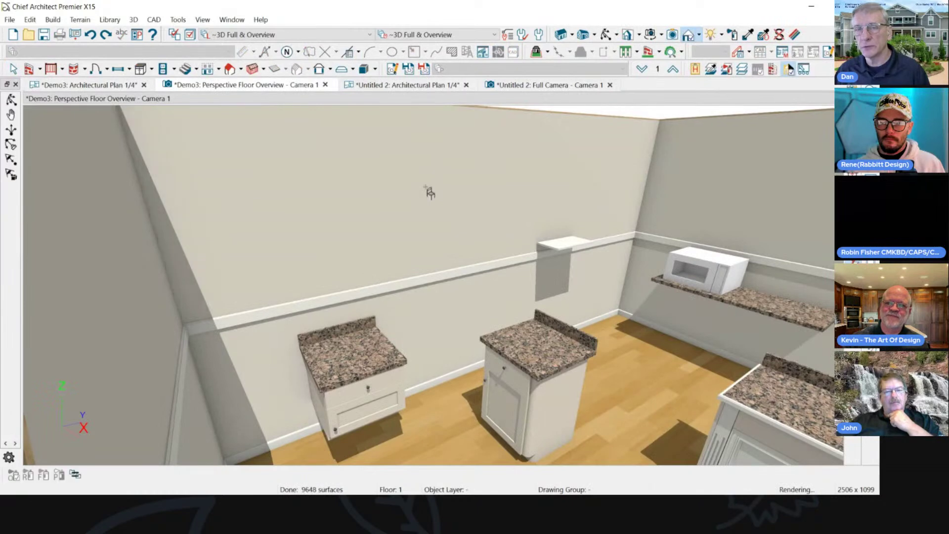
scroll(433, 193, "down", 3)
scroll(639, 254, "up", 3)
scroll(638, 364, "up", 3)
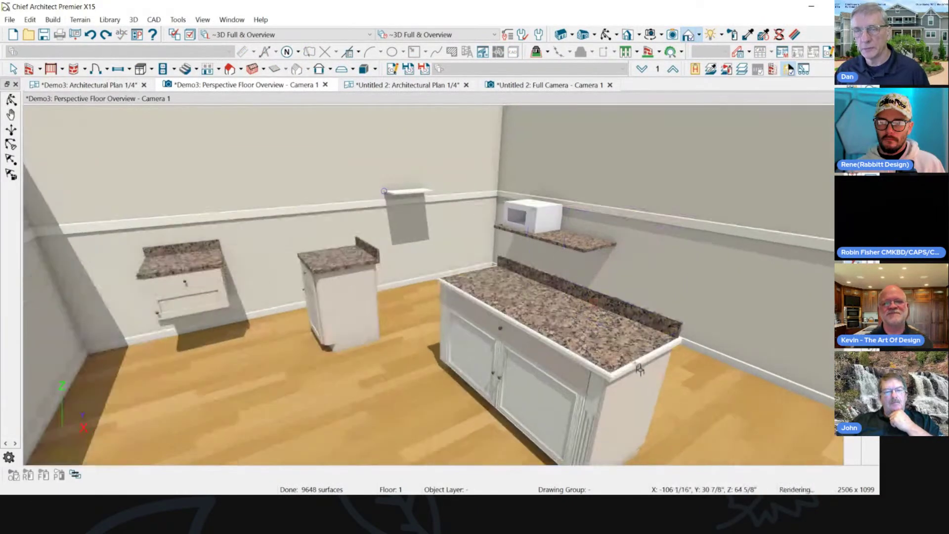
key("space")
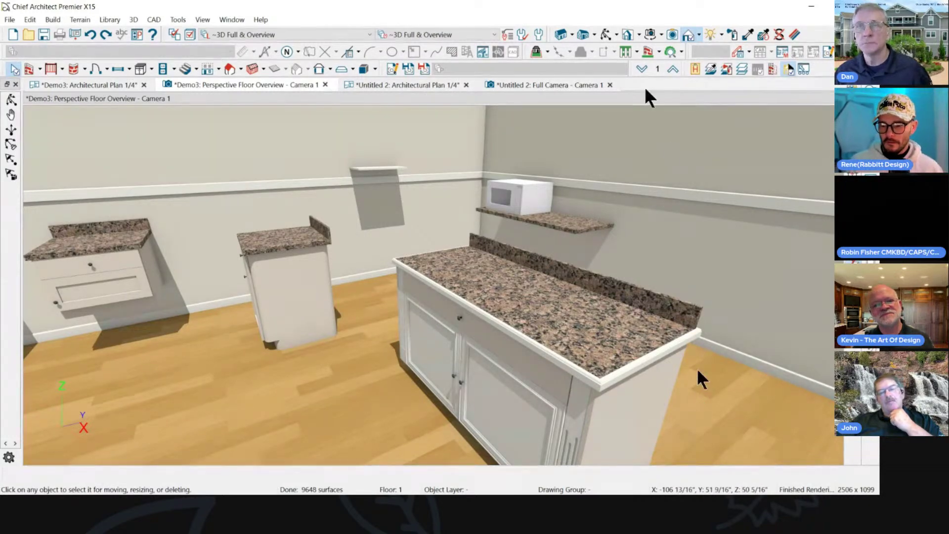
left_click(605, 34)
left_click_drag(660, 222, 753, 236)
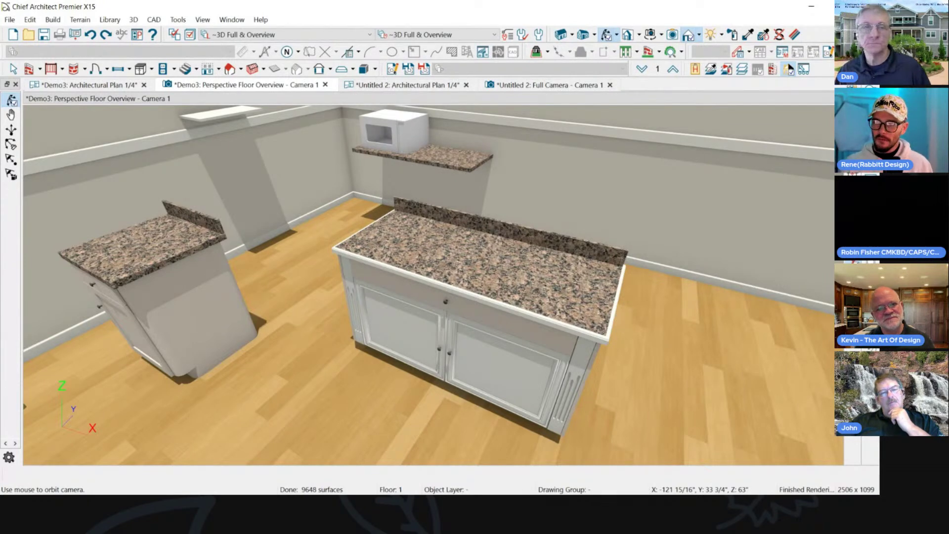
left_click_drag(621, 317, 665, 201)
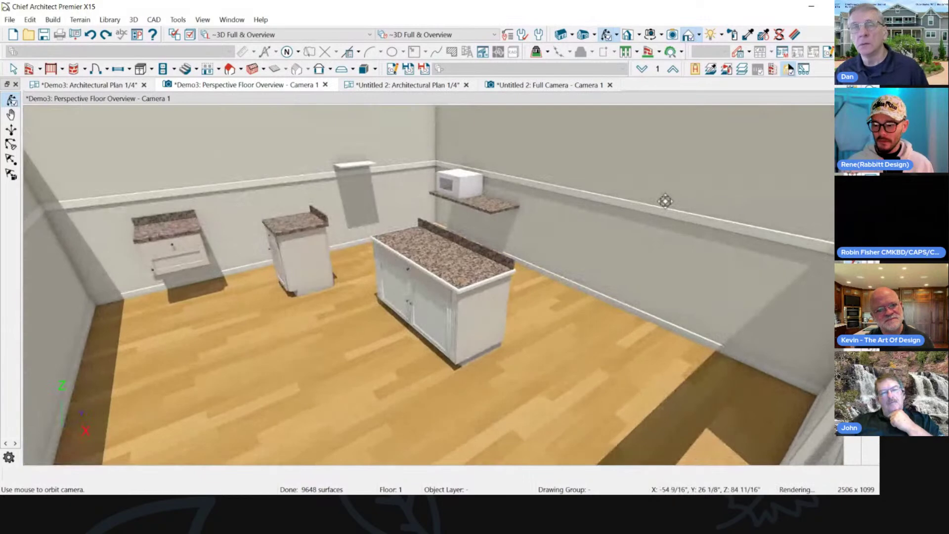
Place a vertical partition on the long wall beside the island cabinet and lower it along the wall.
left_click(152, 70)
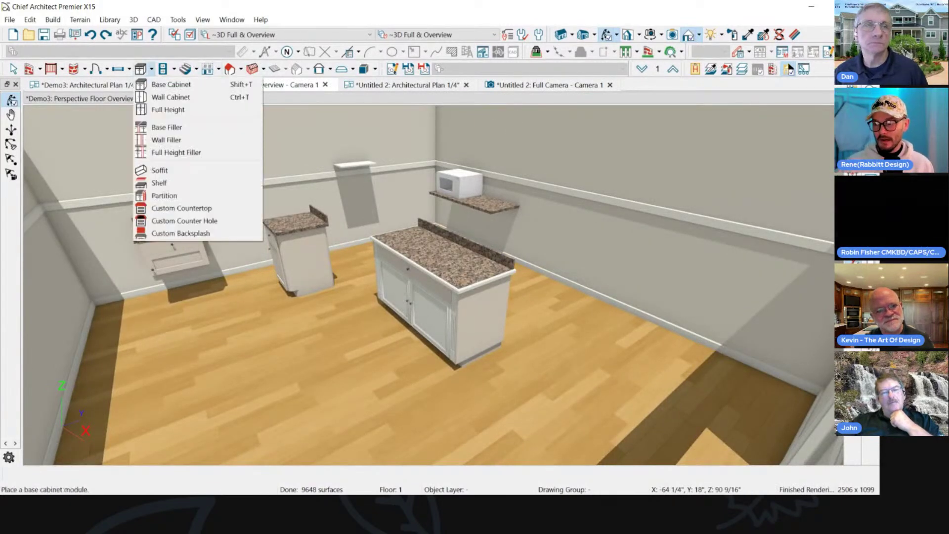
left_click(188, 197)
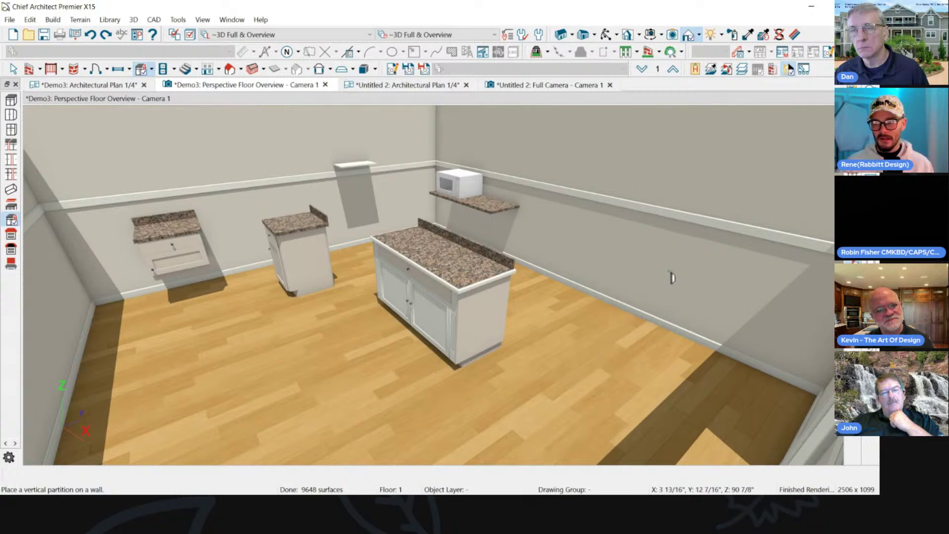
left_click(671, 278)
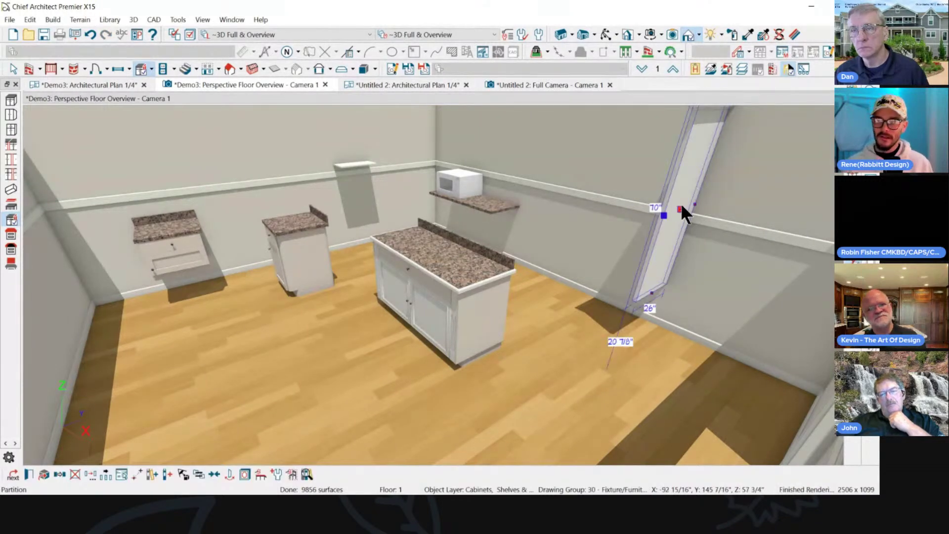
left_click_drag(680, 209, 663, 259)
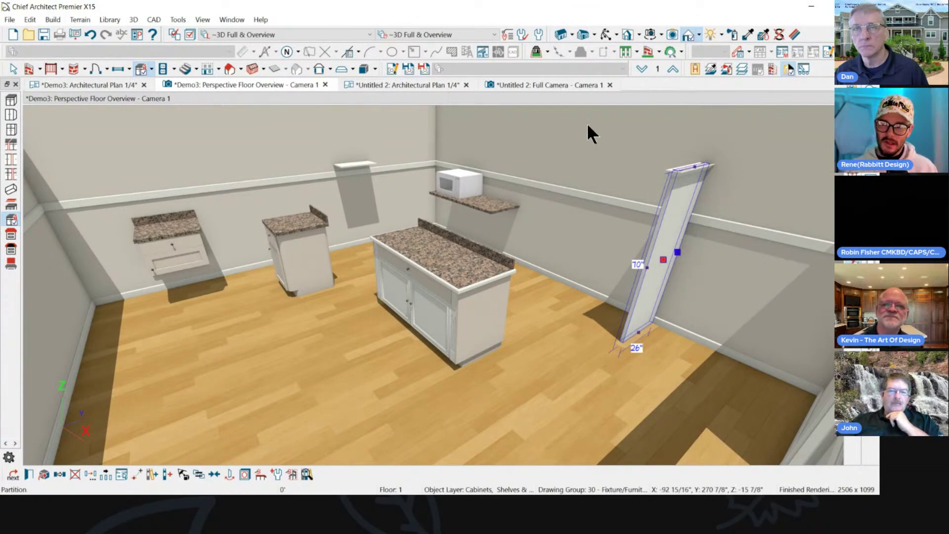
Place a 110 volt electrical outlet on the side face of the wall partition.
left_click(163, 69)
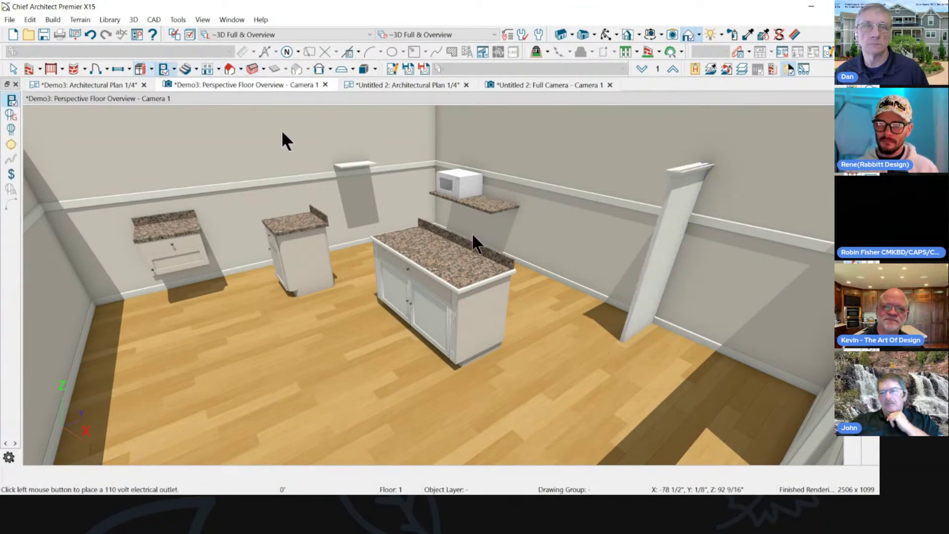
left_click(656, 271)
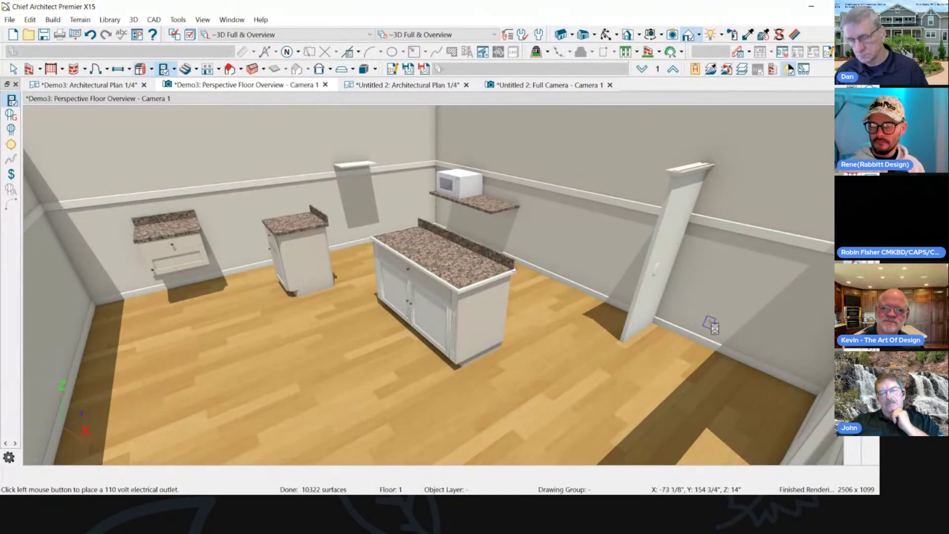
key("space")
scroll(690, 268, "up", 2)
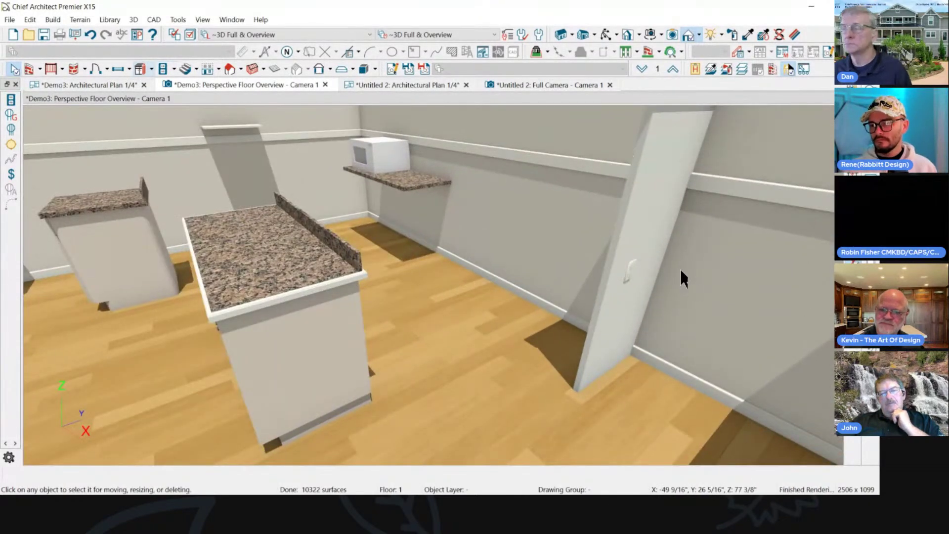
Place a 110 volt outlet high on the end panel of the B60 island cabinet.
left_click(161, 69)
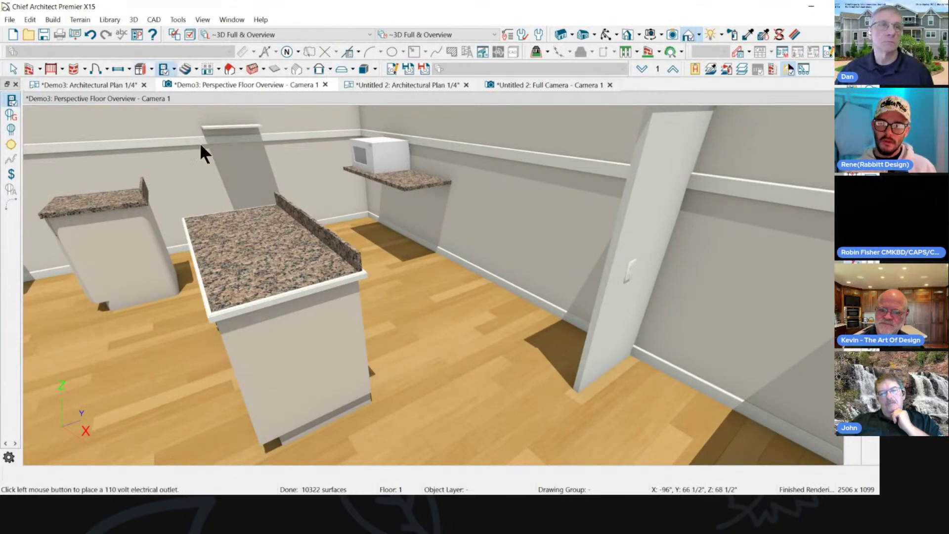
left_click(341, 329)
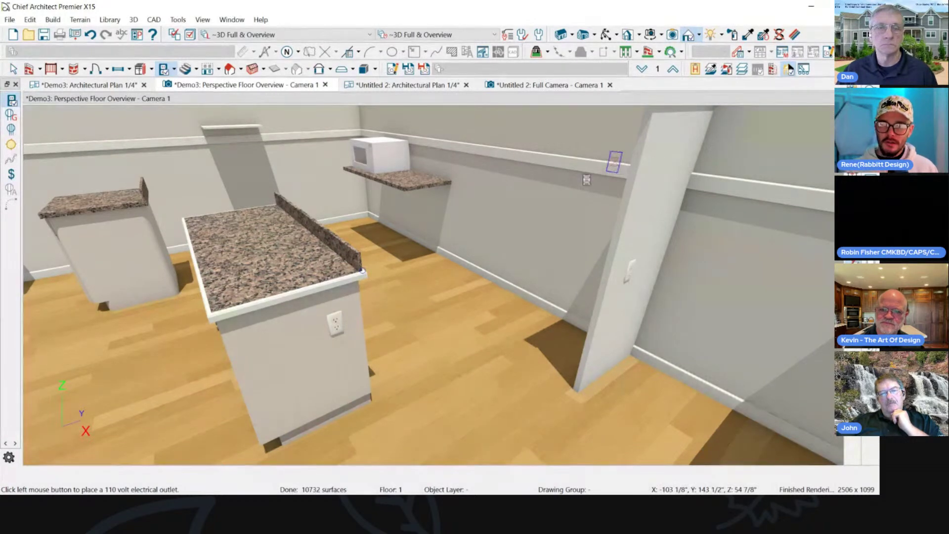
key("space")
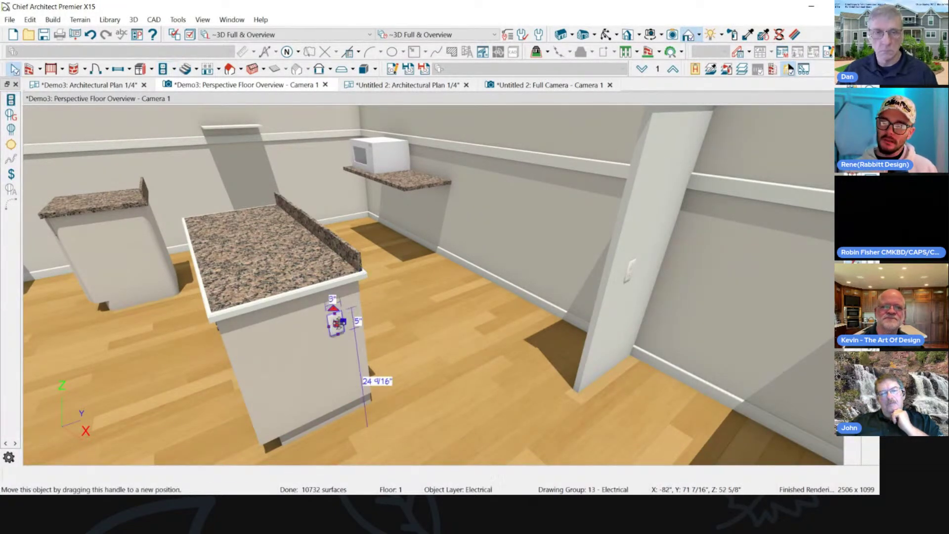
Rotate the outlet on the B60's end panel 90° to horizontal and regenerate its 2D plan view symbol.
left_click(337, 324)
left_click_drag(335, 308, 349, 321)
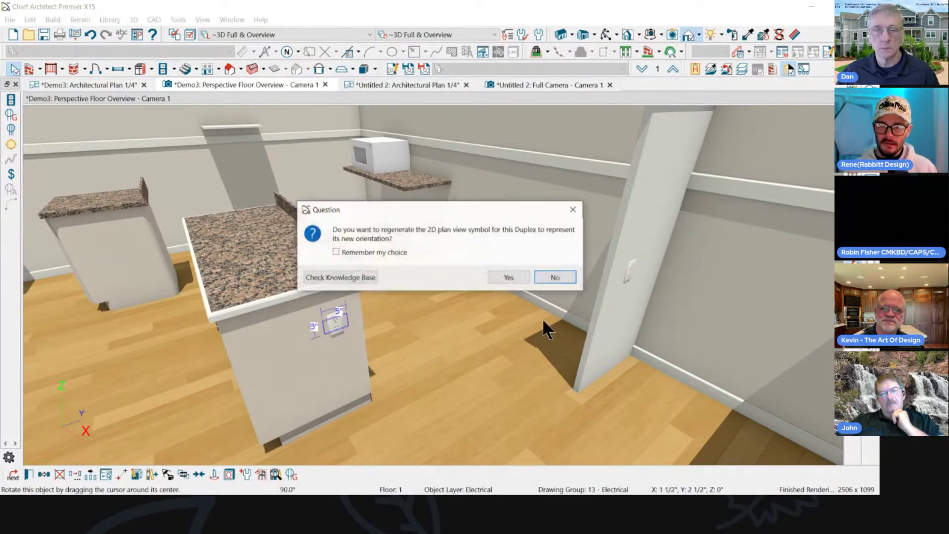
left_click(523, 279)
left_click(463, 254)
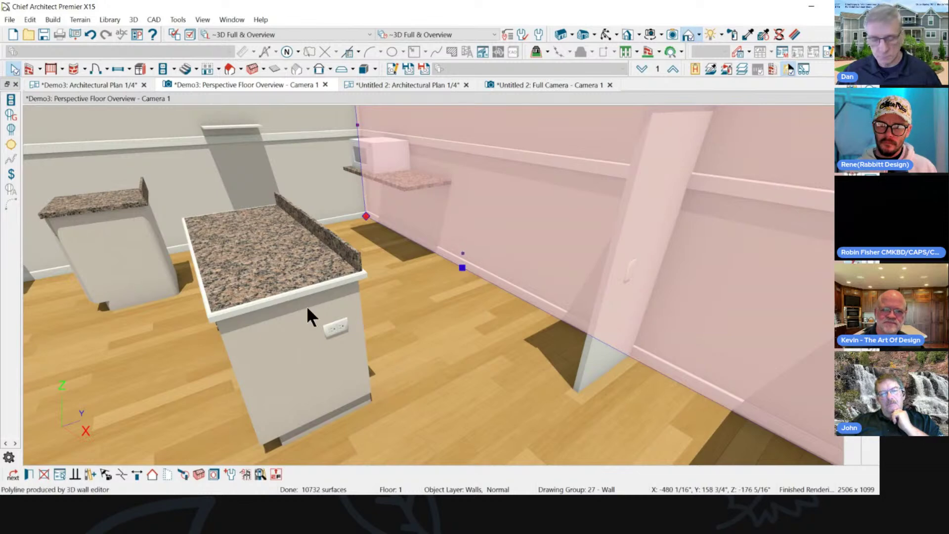
key("Escape")
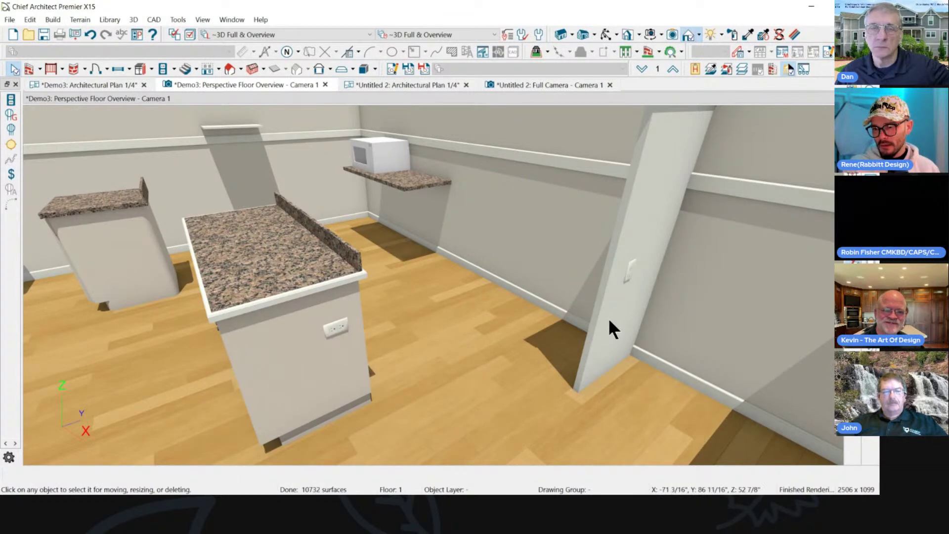
Examine the horizontal outlet on the B60's end panel up close.
left_click(329, 330)
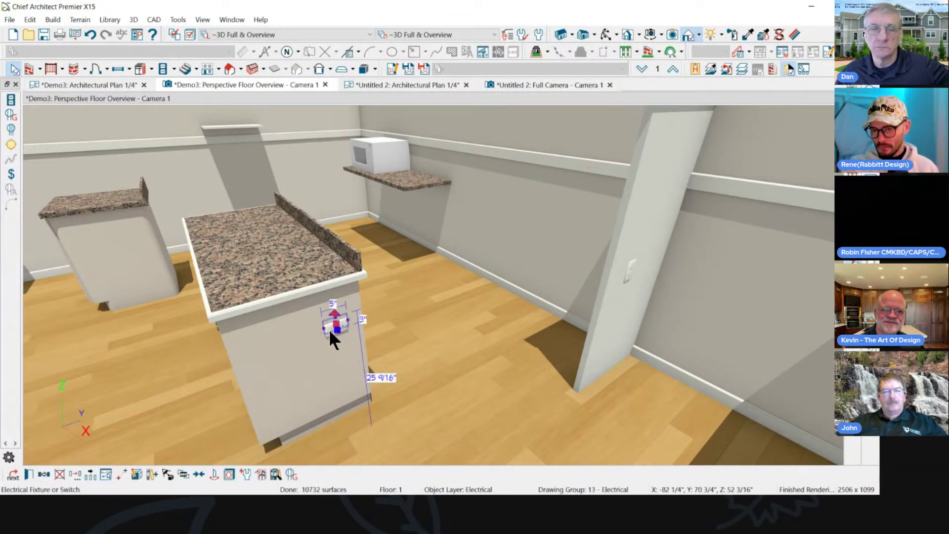
scroll(341, 352, "up", 3)
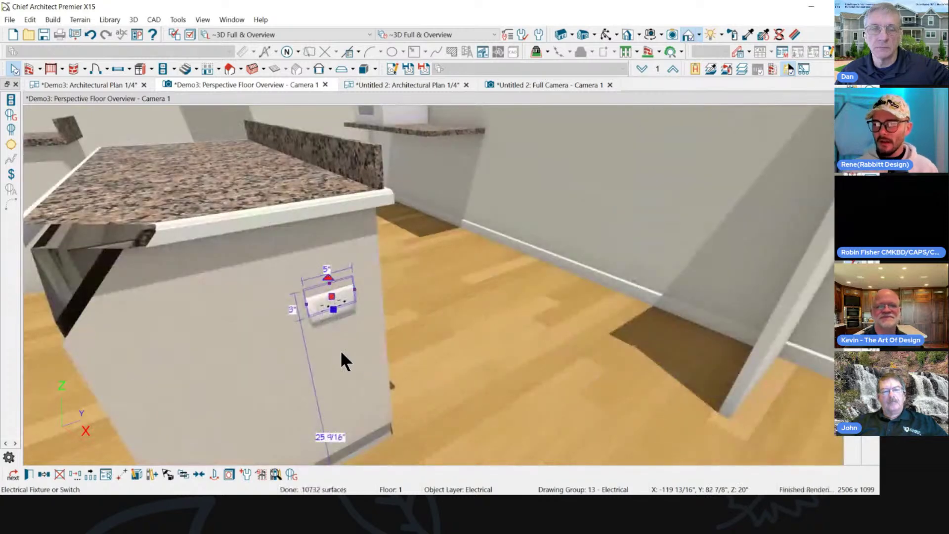
left_click(403, 267)
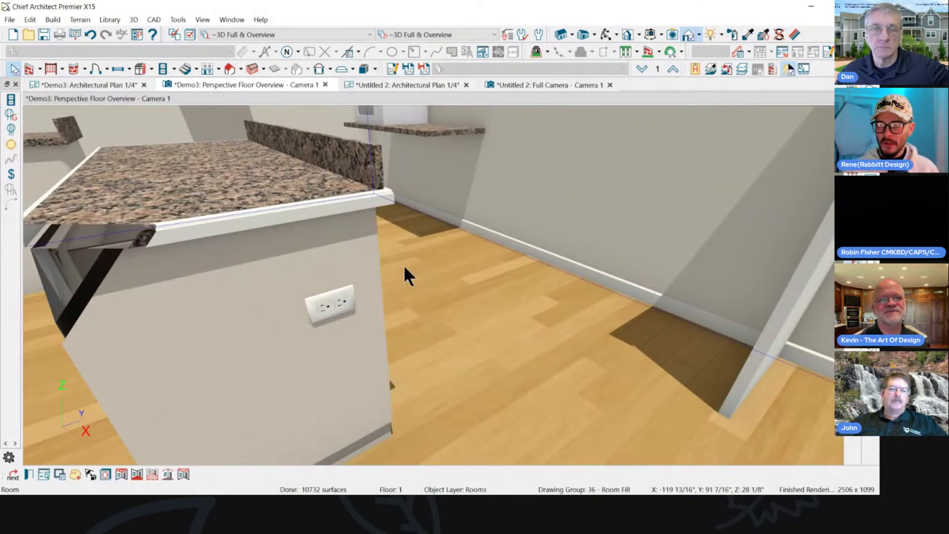
Set the smoothing angle of the horizontal outlet on the island's end panel to 12° in its 3D settings.
right_click(329, 307)
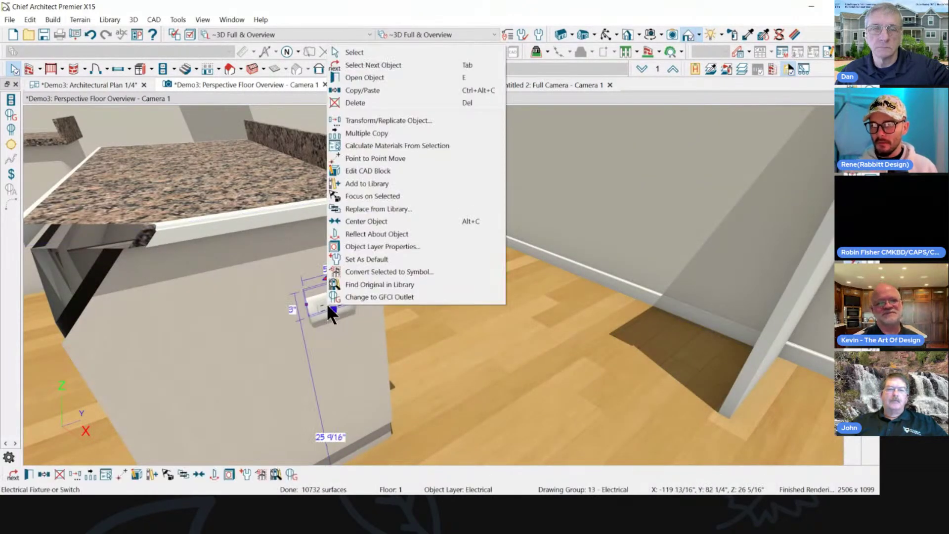
left_click(362, 69)
left_click(361, 69)
left_click(348, 292)
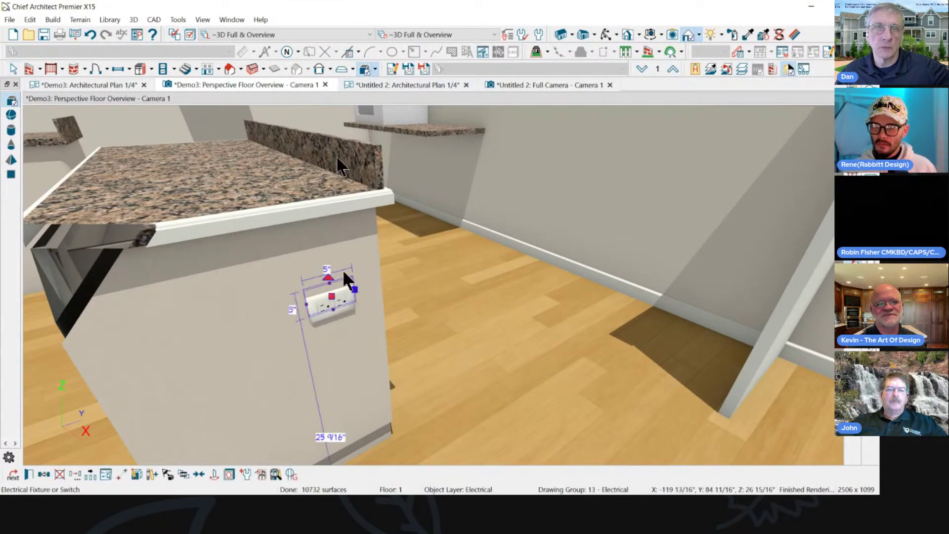
left_click(30, 475)
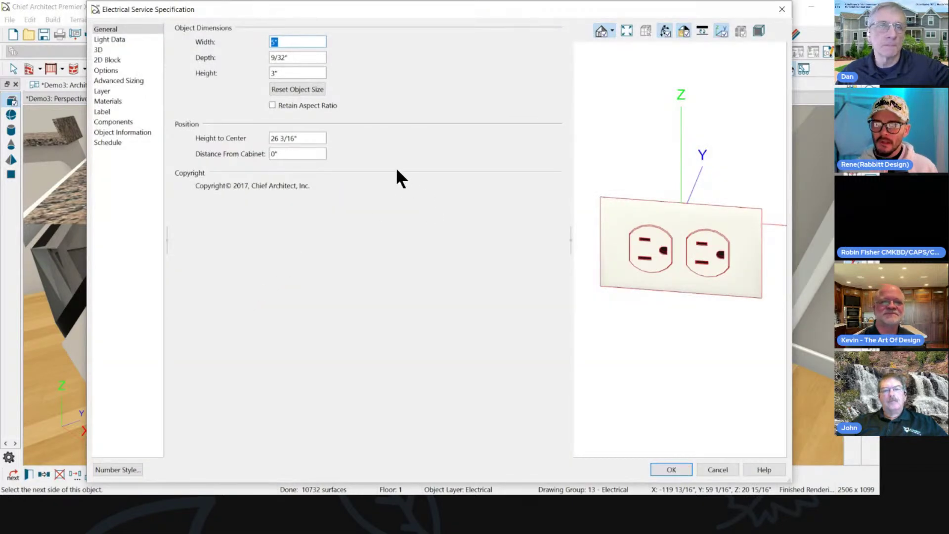
left_click(99, 48)
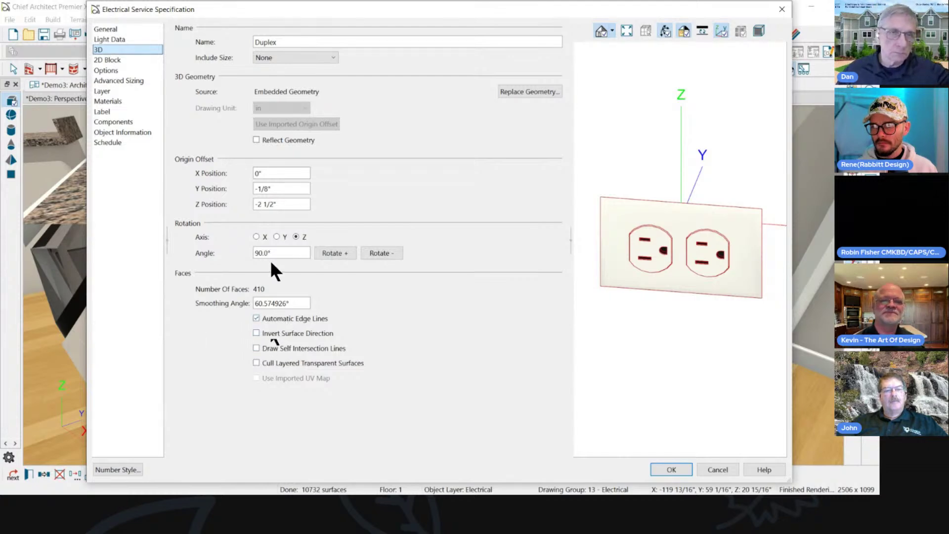
left_click_drag(310, 11, 276, 6)
double_click(237, 298)
type("12")
left_click(257, 249)
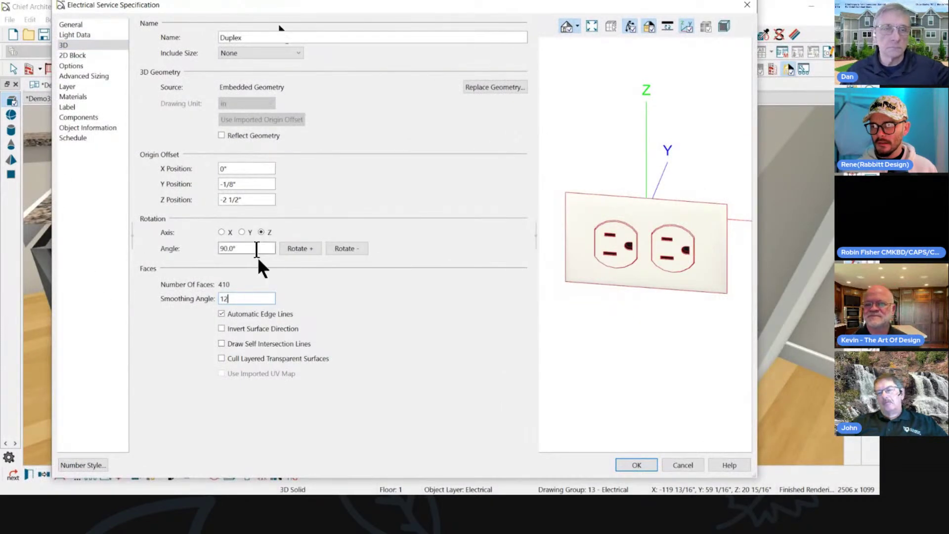
left_click_drag(692, 244, 604, 232)
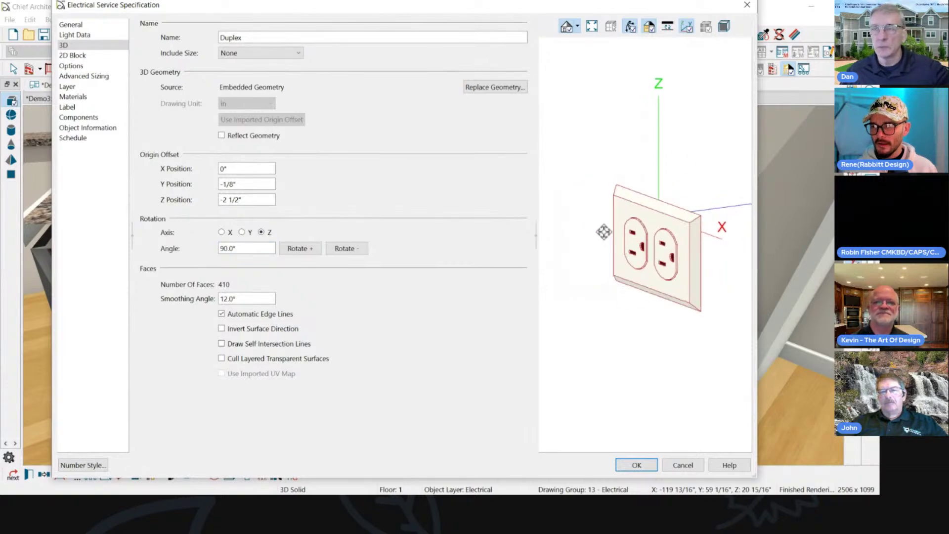
left_click(638, 465)
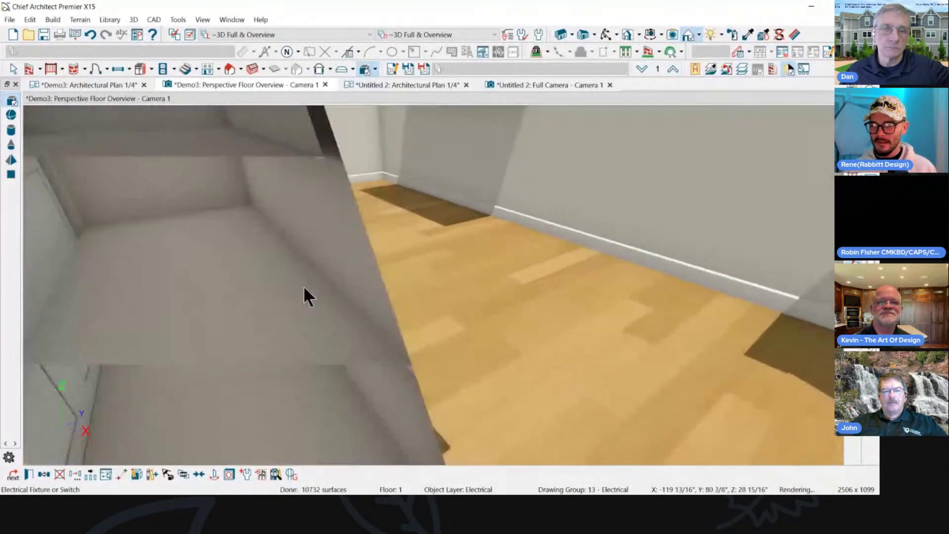
key("Escape")
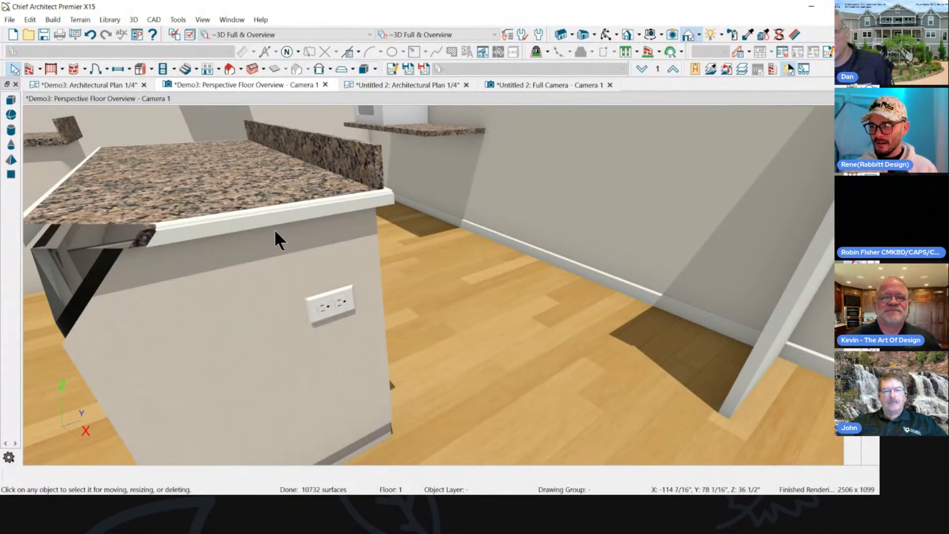
left_click(315, 314)
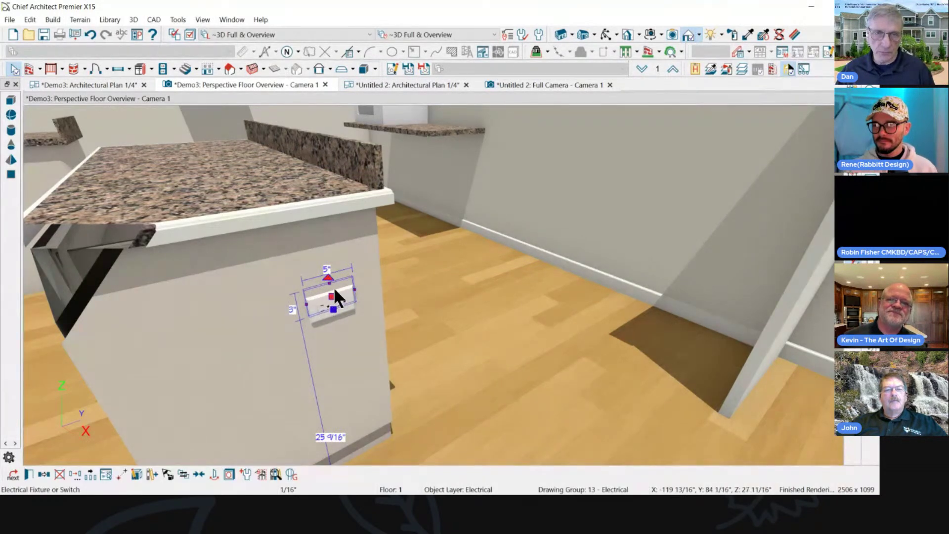
scroll(200, 310, "down", 2)
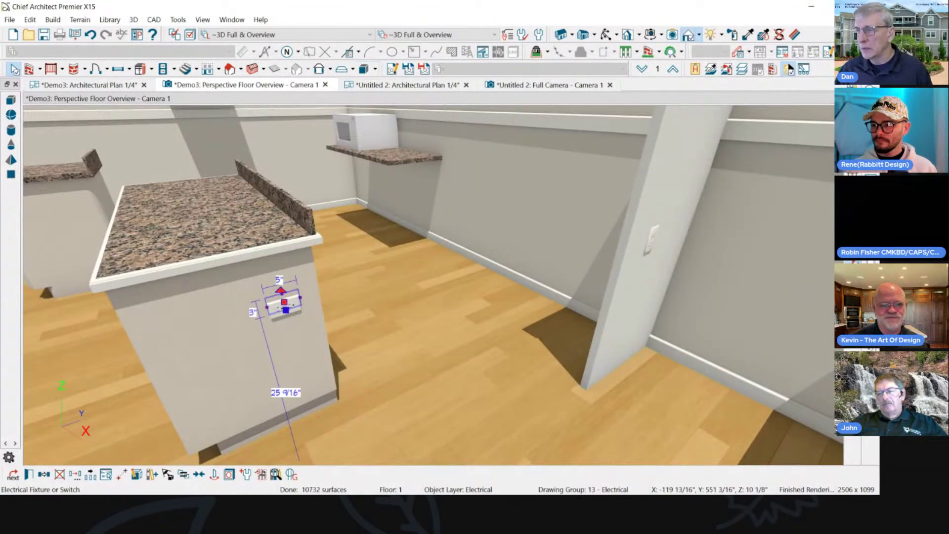
key("Escape")
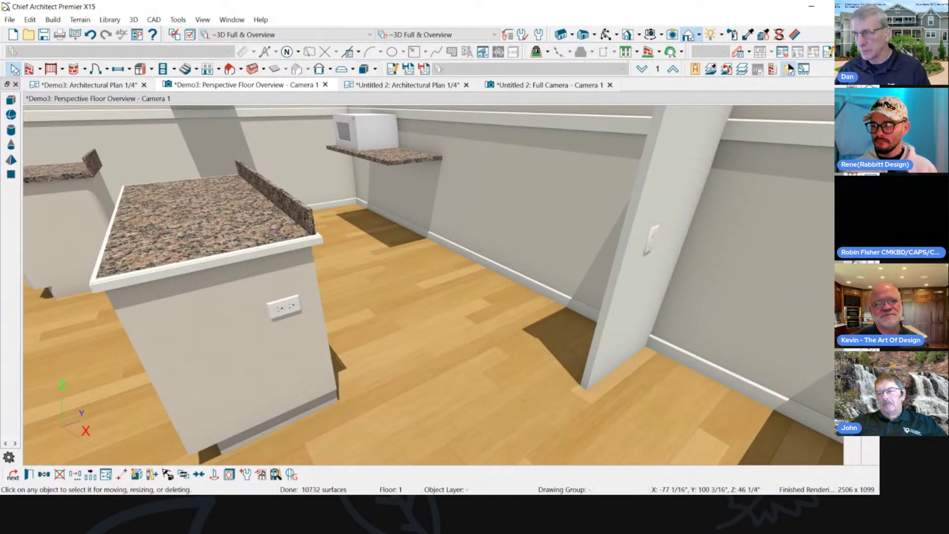
Select the wall partition that carries the outlet and cycle through its selectable sides.
left_click(654, 244)
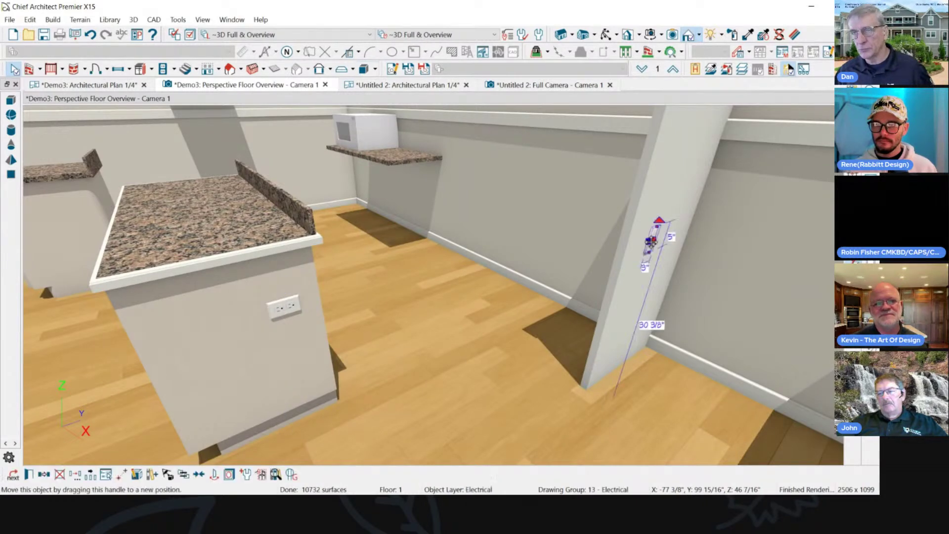
left_click(669, 202)
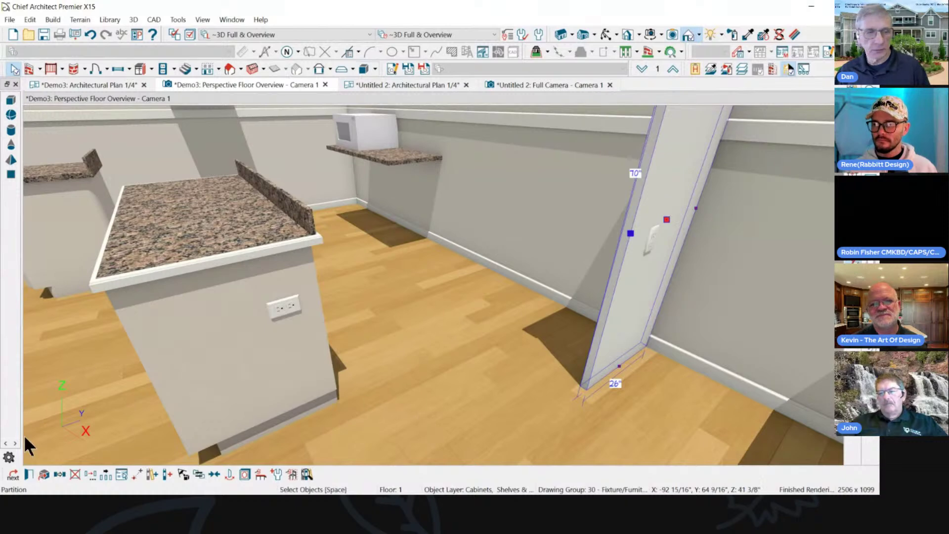
left_click(44, 475)
left_click(44, 474)
left_click(44, 474)
left_click(44, 474)
left_click(44, 474)
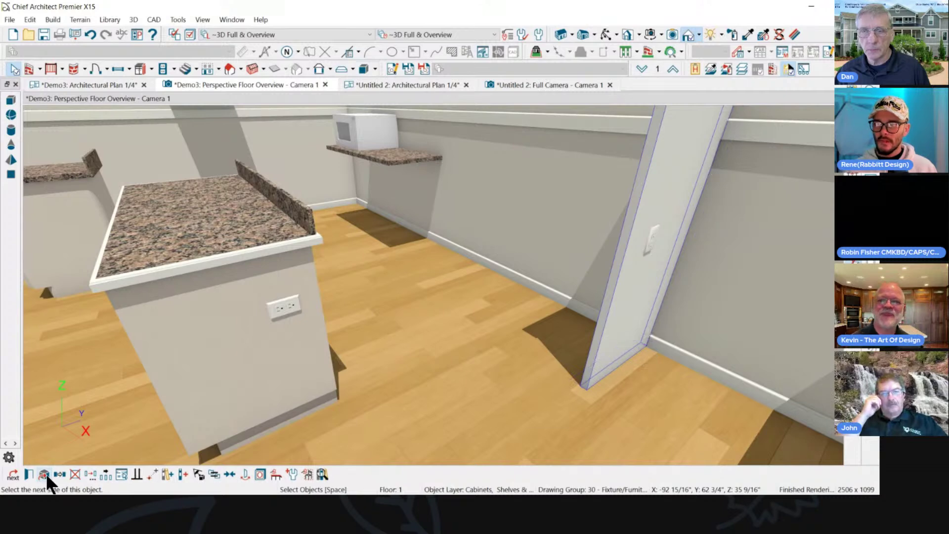
left_click(44, 474)
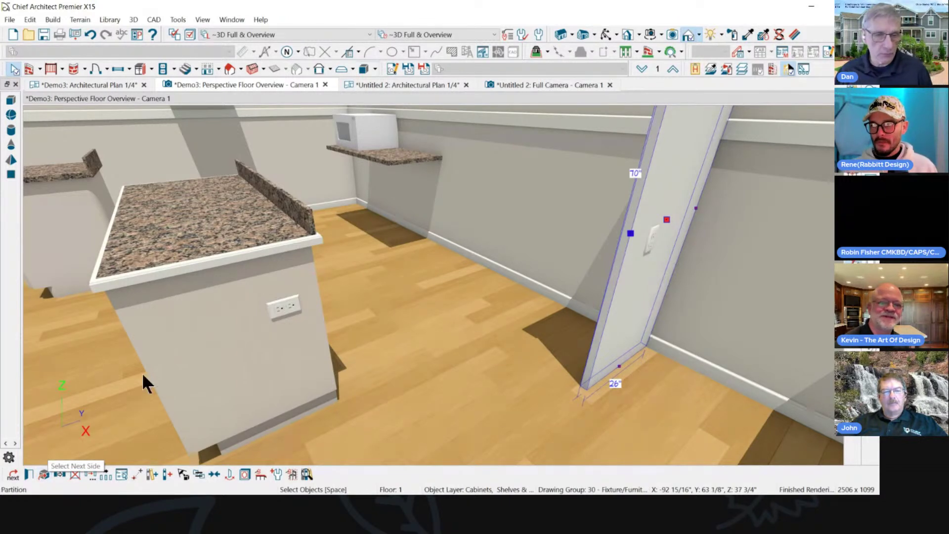
Enable a toe kick 4" high and 3" deep with a flat back on the wall partition.
left_click(29, 472)
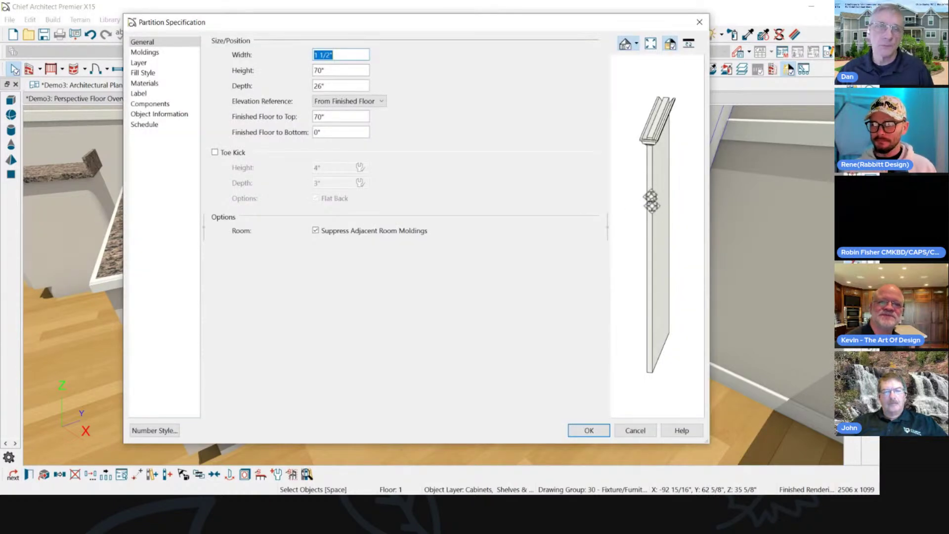
left_click(214, 152)
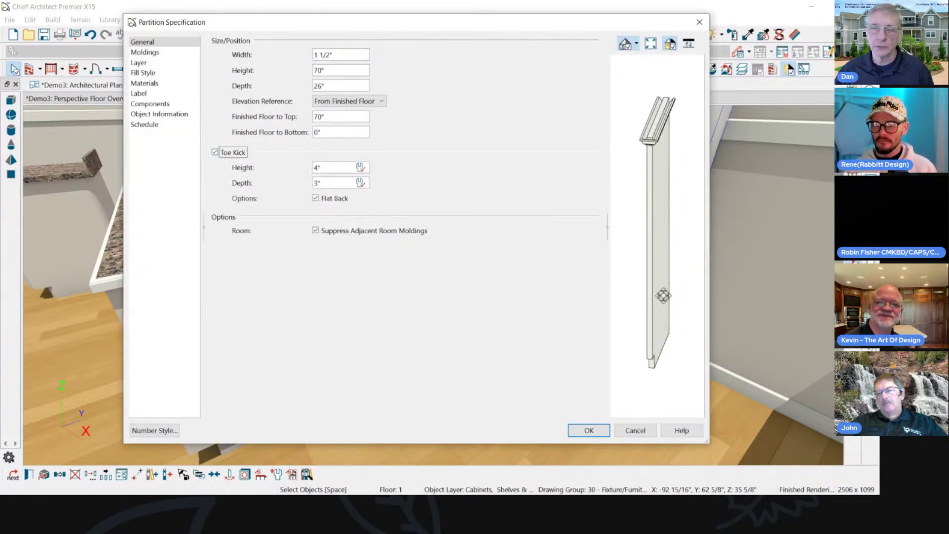
left_click_drag(663, 294, 614, 237)
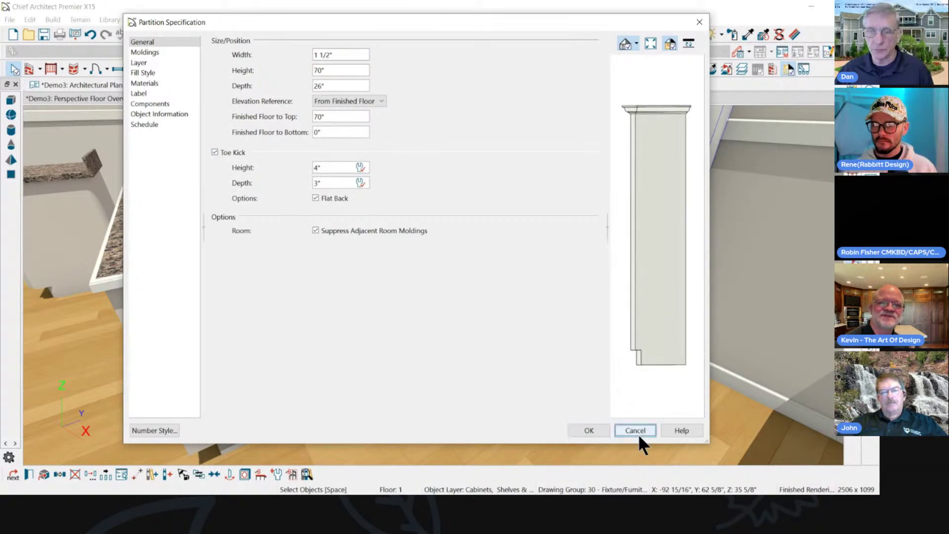
left_click(586, 430)
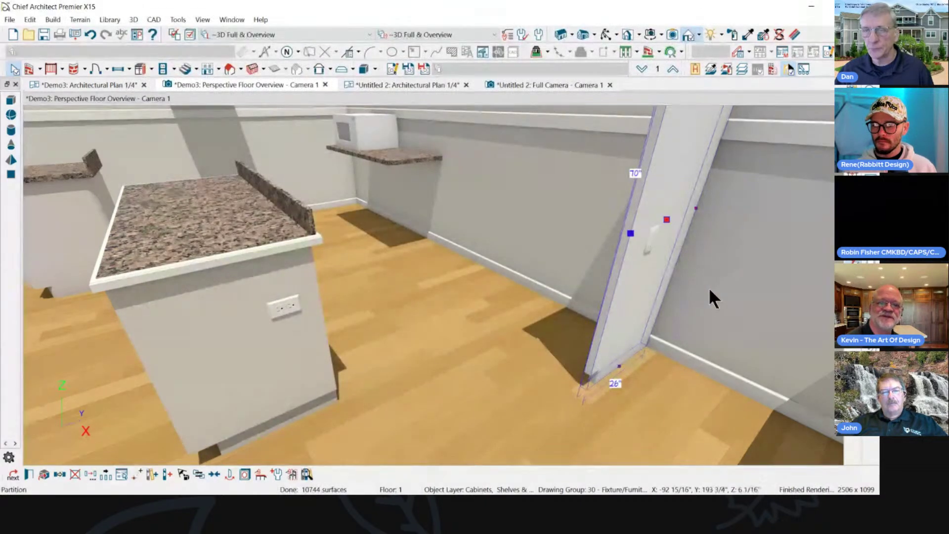
left_click(709, 288)
key("Escape")
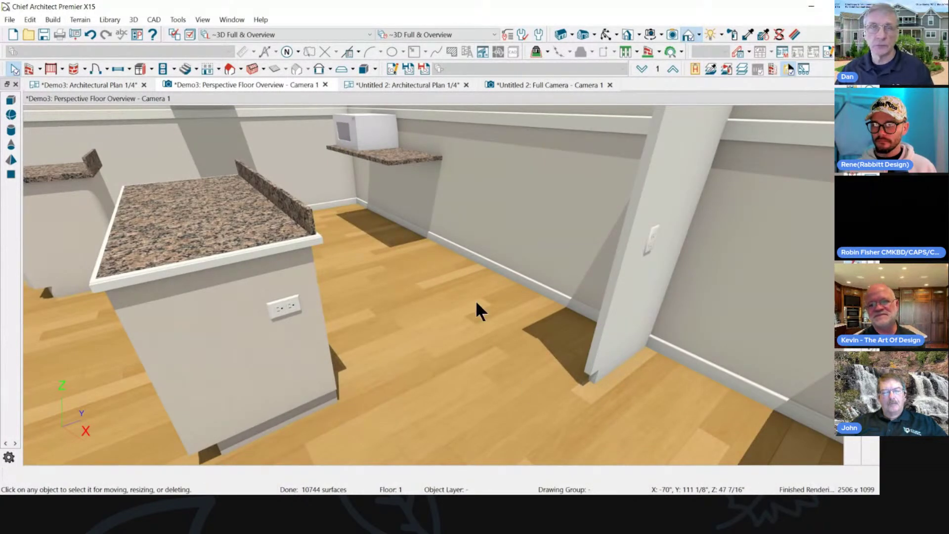
Examine the microwave shelf, the island and the partition up close and from the island's door side.
scroll(389, 143, "up", 3)
scroll(379, 148, "down", 2)
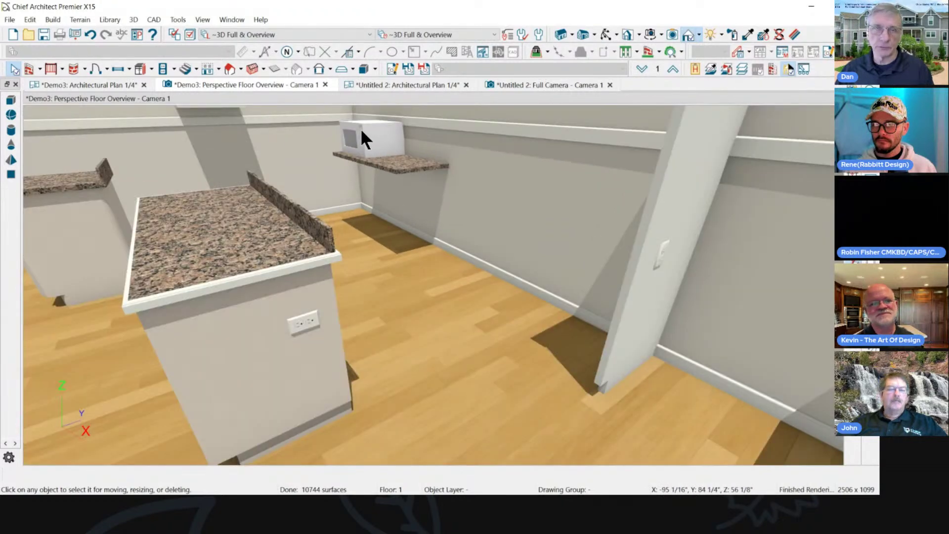
scroll(360, 128, "up", 2)
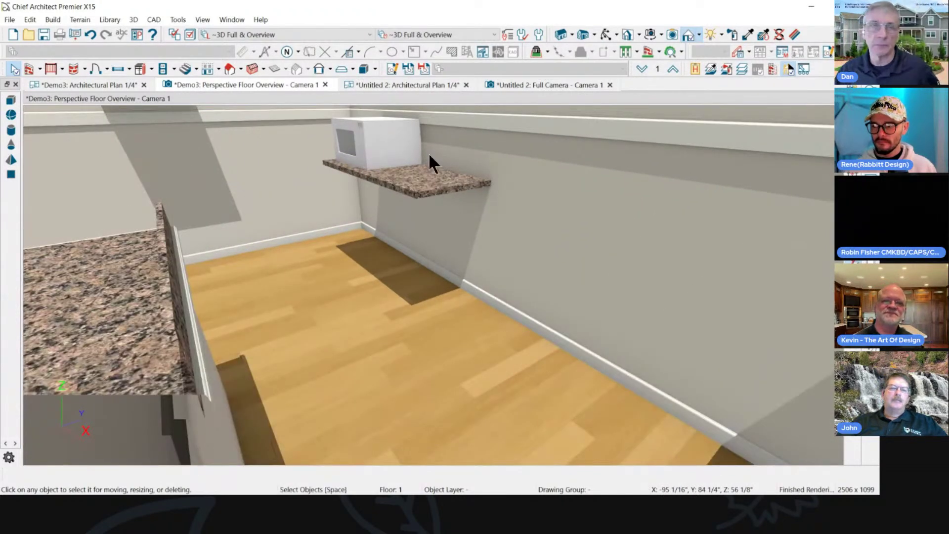
scroll(539, 197, "down", 3)
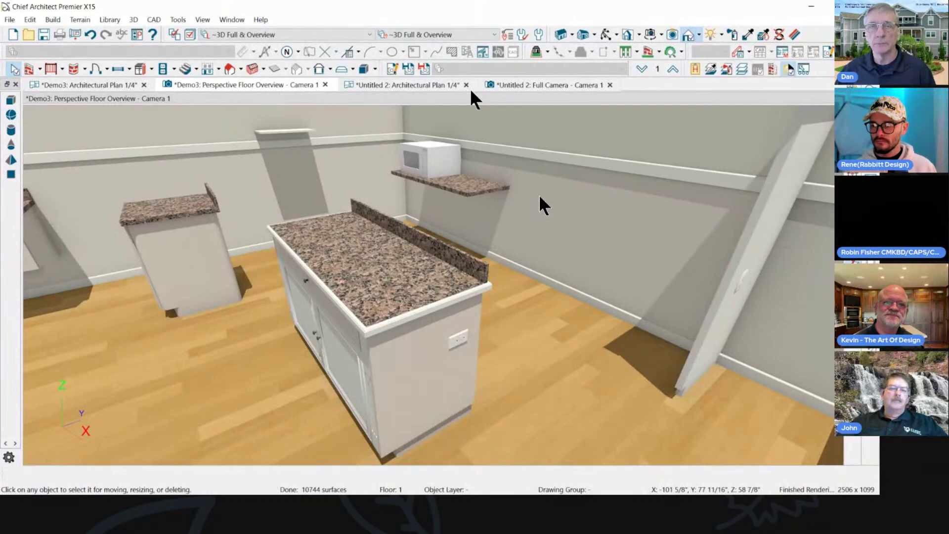
left_click(606, 34)
left_click(606, 45)
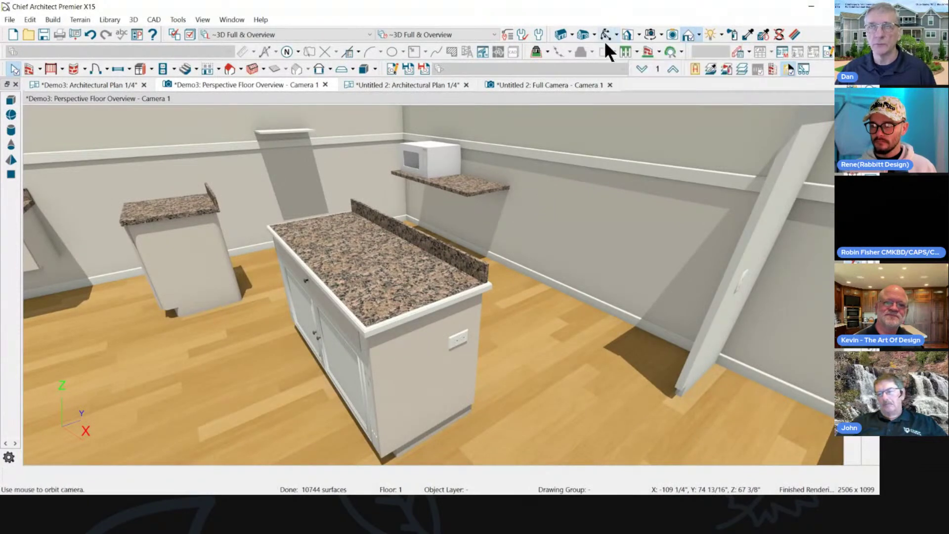
left_click(607, 36)
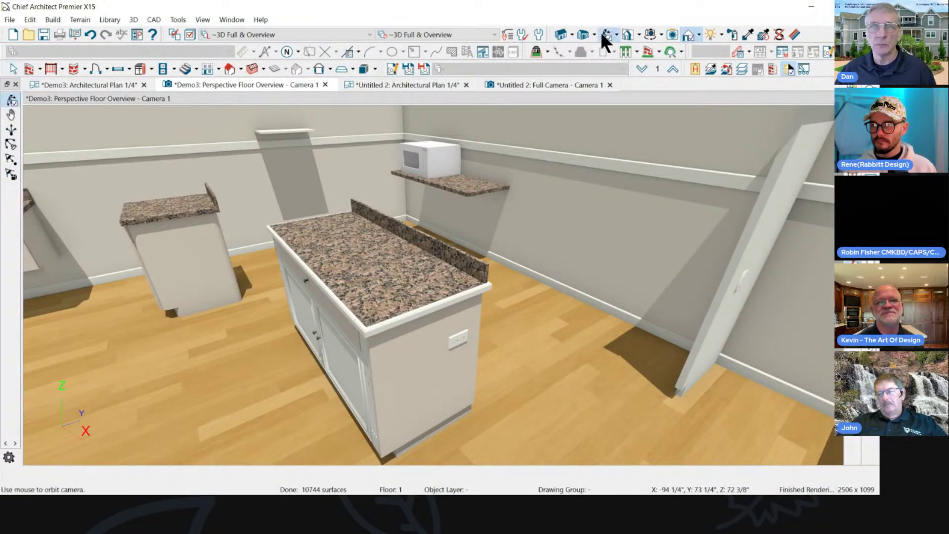
left_click_drag(415, 158, 459, 212)
scroll(567, 205, "down", 3)
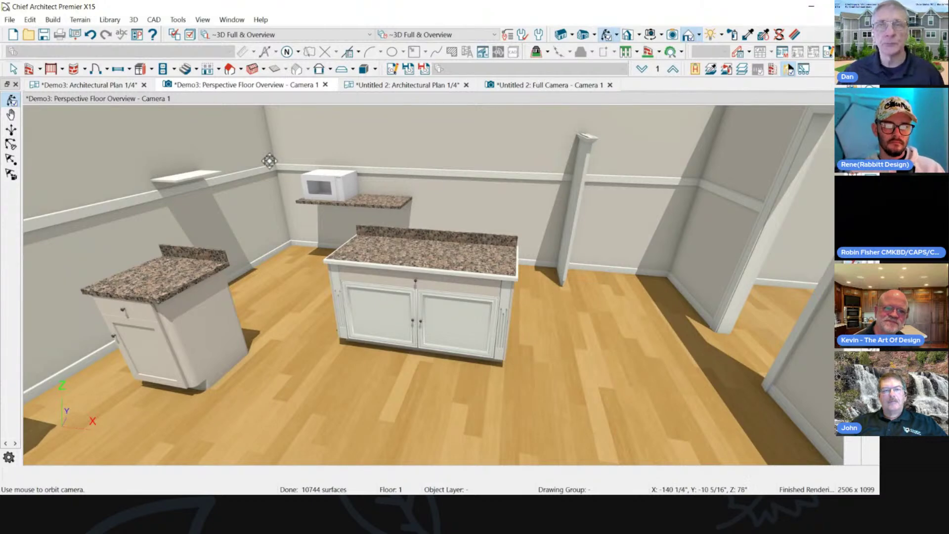
Switch to the StreamYard studio and take the current screen share off the broadcast.
left_click(812, 6)
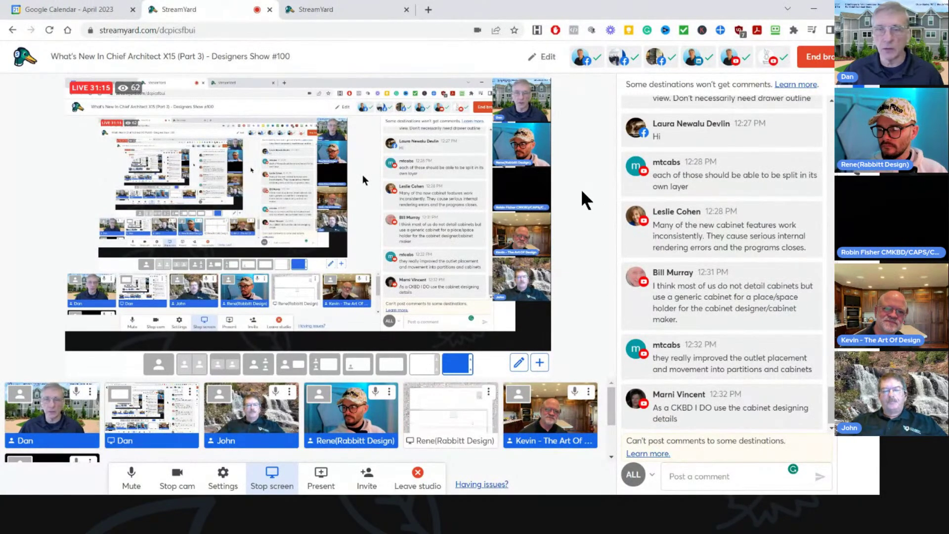
mouse_move(637, 254)
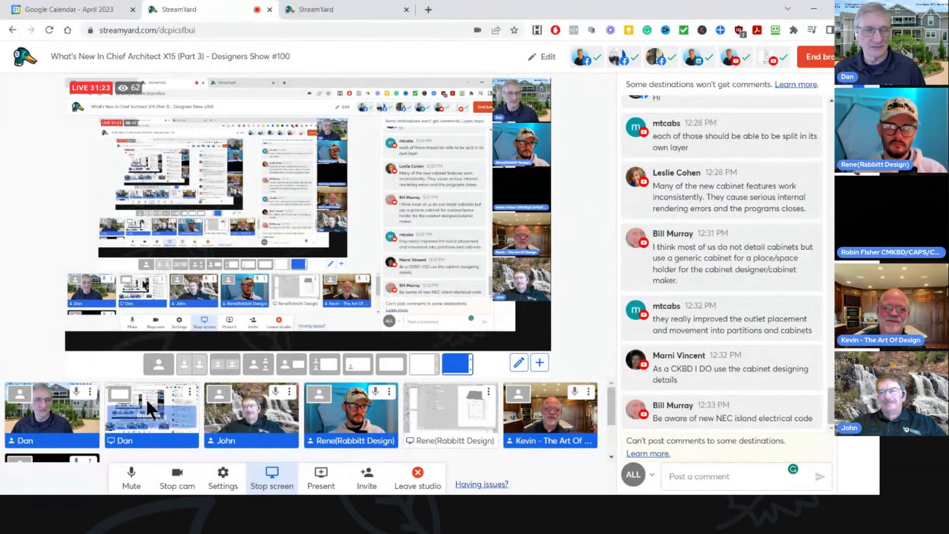
left_click(132, 436)
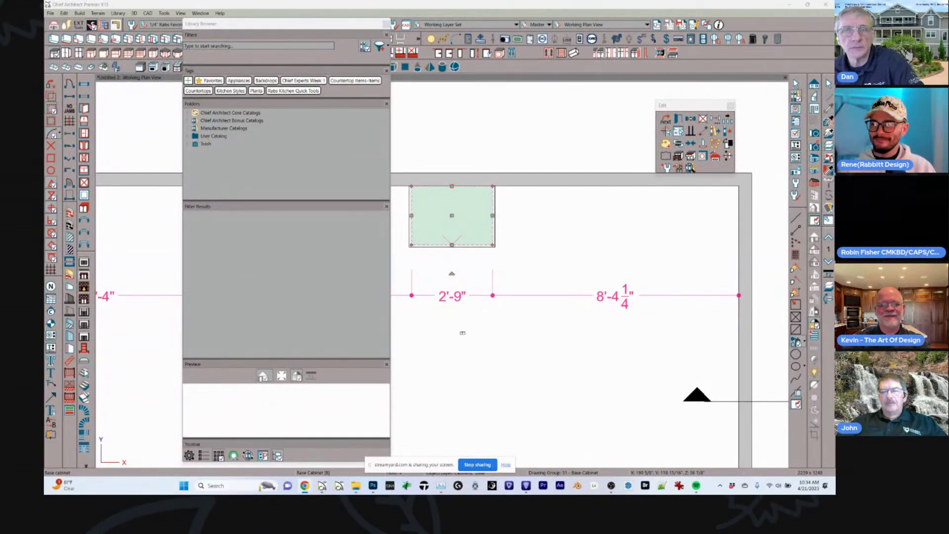
Move the Library Browser over the middle of the plan and select Marble Triangle Tile in the User Catalog.
left_click_drag(319, 29, 462, 37)
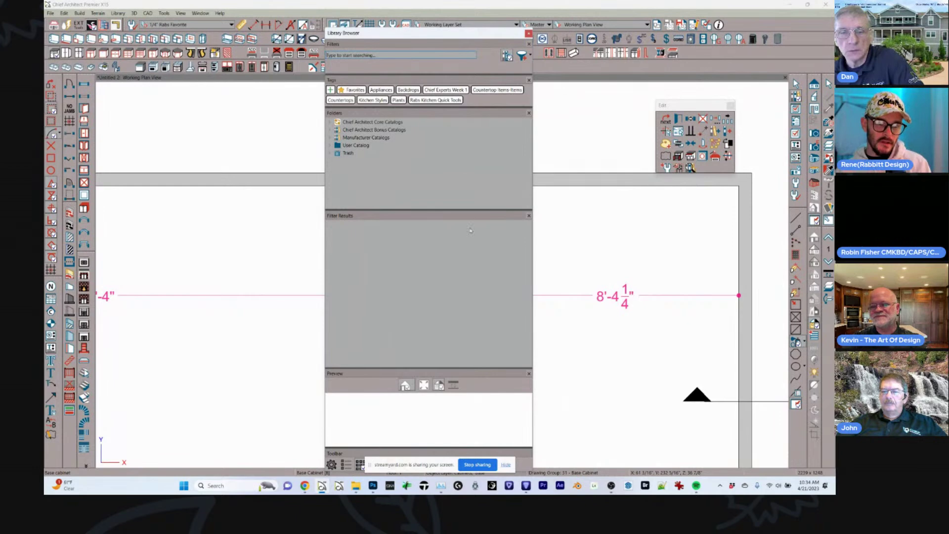
left_click(506, 465)
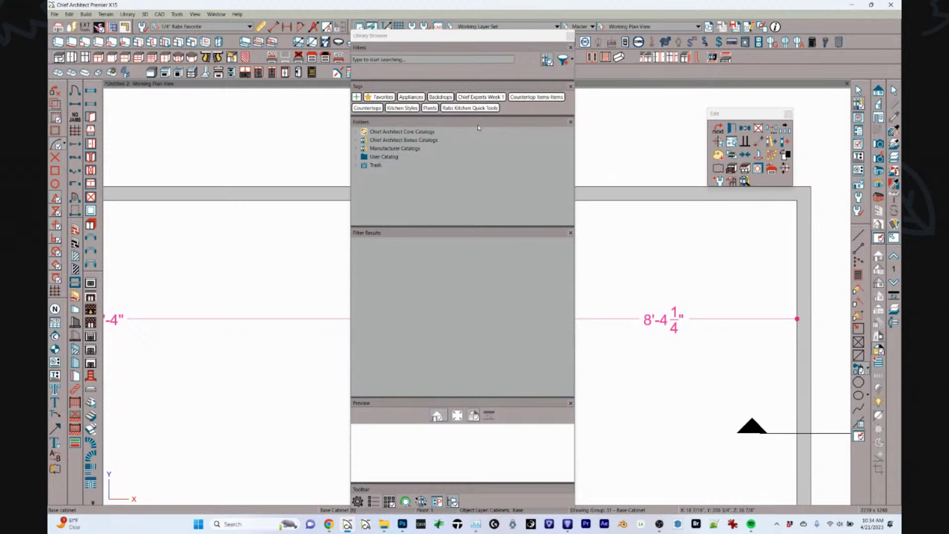
left_click(358, 157)
scroll(417, 159, "down", 1)
left_click(393, 165)
scroll(452, 187, "down", 1)
scroll(452, 186, "down", 2)
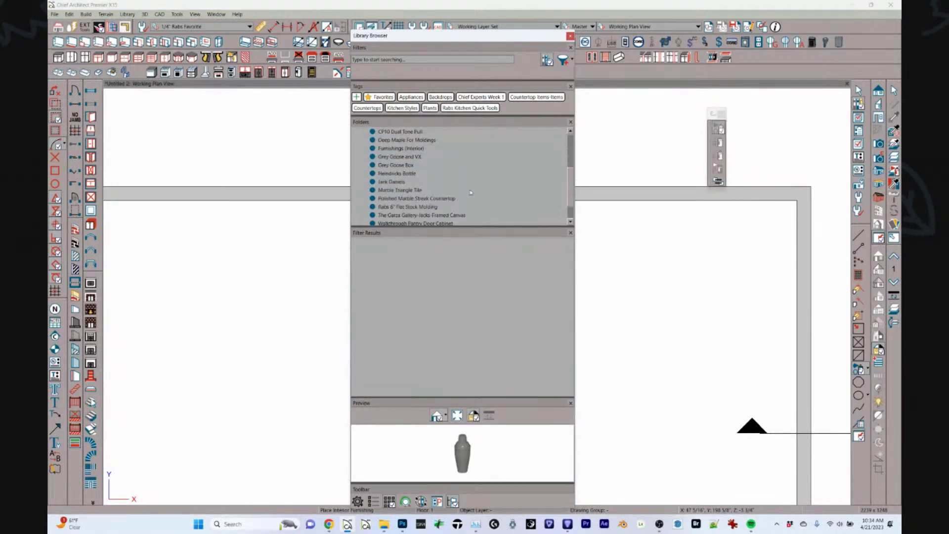
left_click(416, 166)
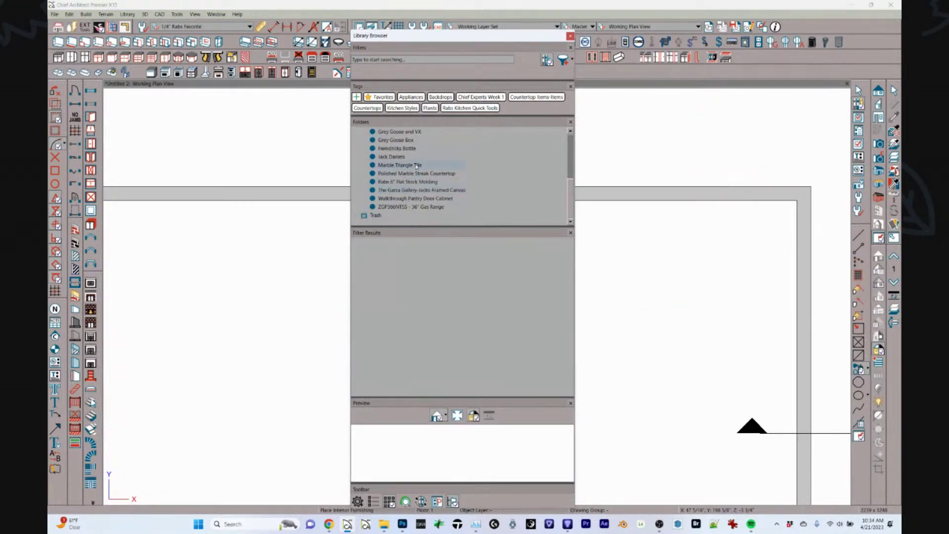
Create a library tag named Tile and assign it to Marble Triangle Tile.
scroll(454, 177, "up", 1)
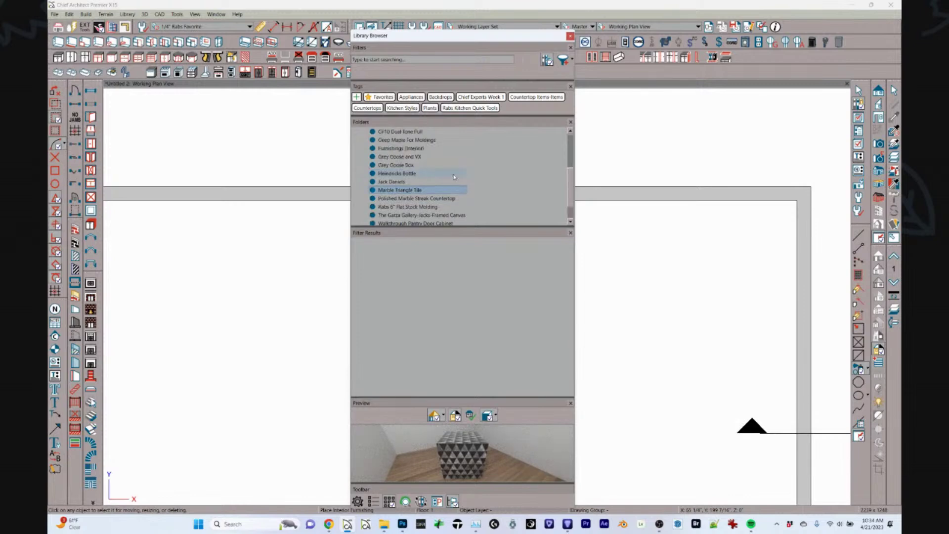
scroll(453, 176, "up", 1)
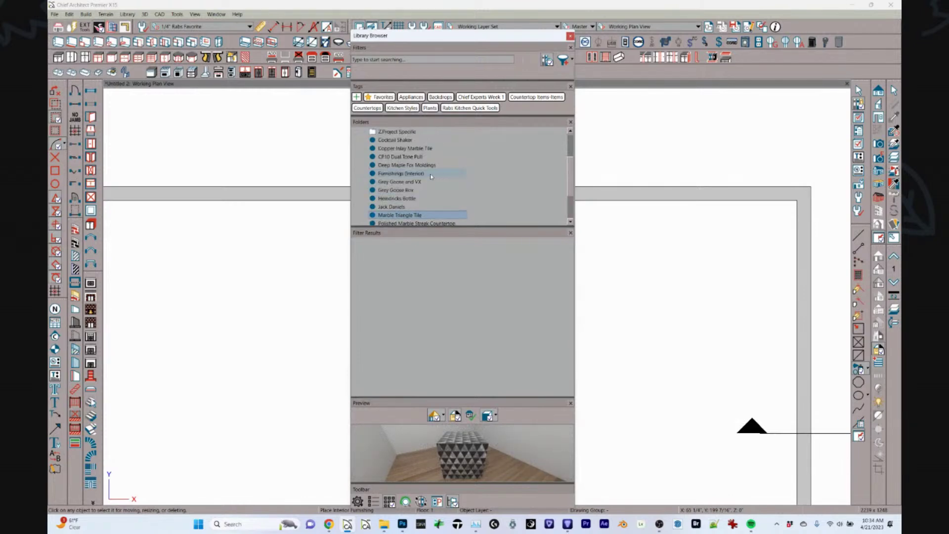
scroll(426, 174, "down", 1)
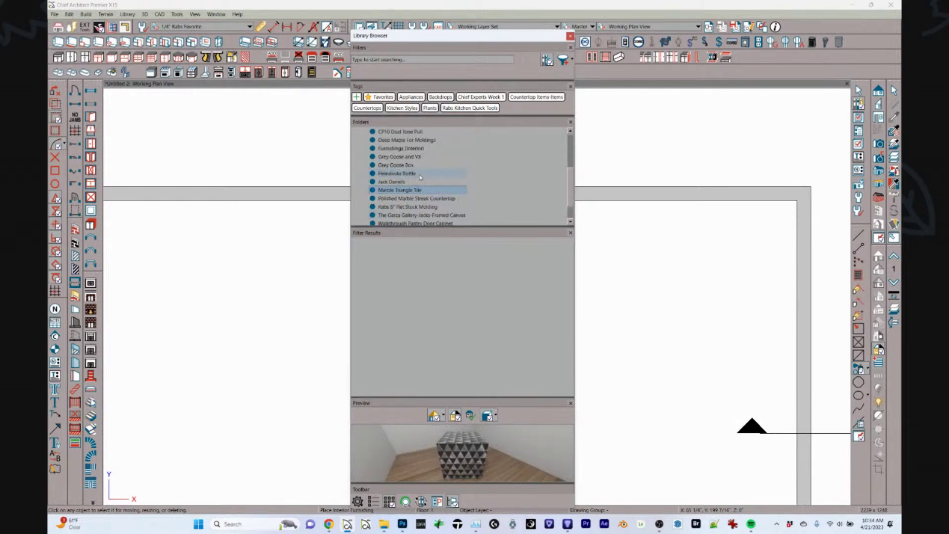
scroll(410, 200, "down", 1)
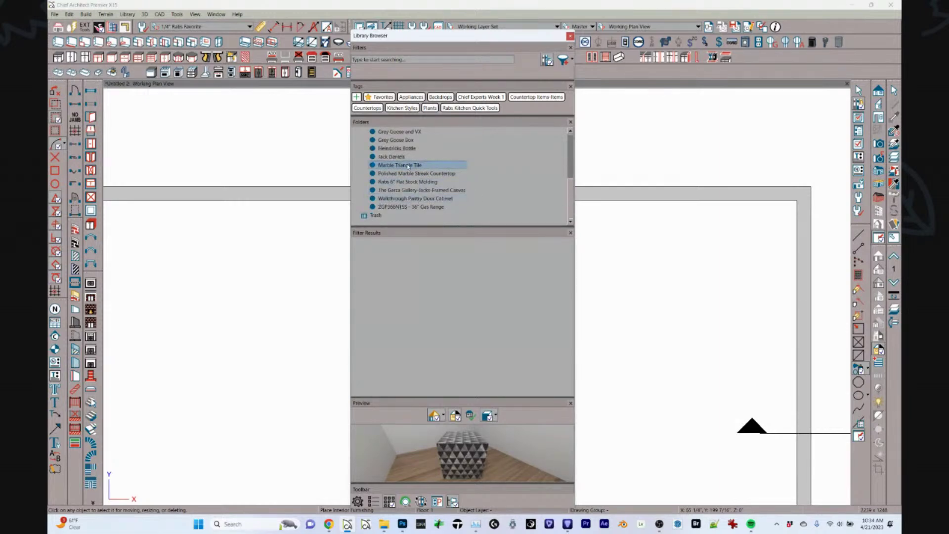
scroll(401, 148, "up", 1)
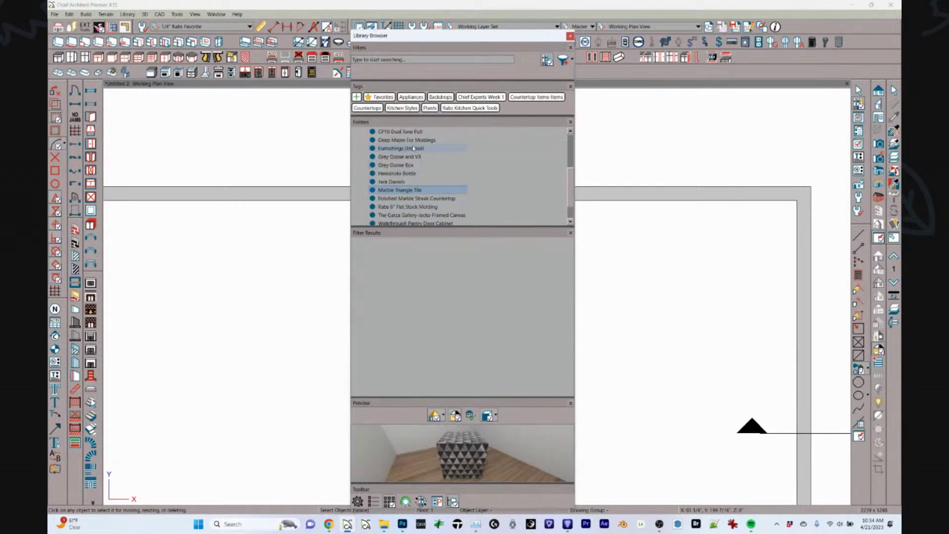
scroll(397, 144, "up", 1)
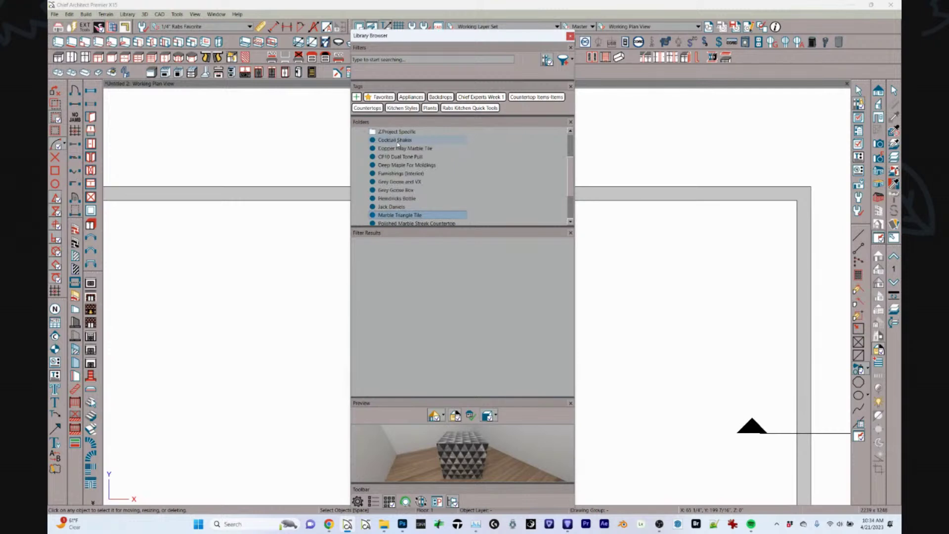
right_click(410, 216)
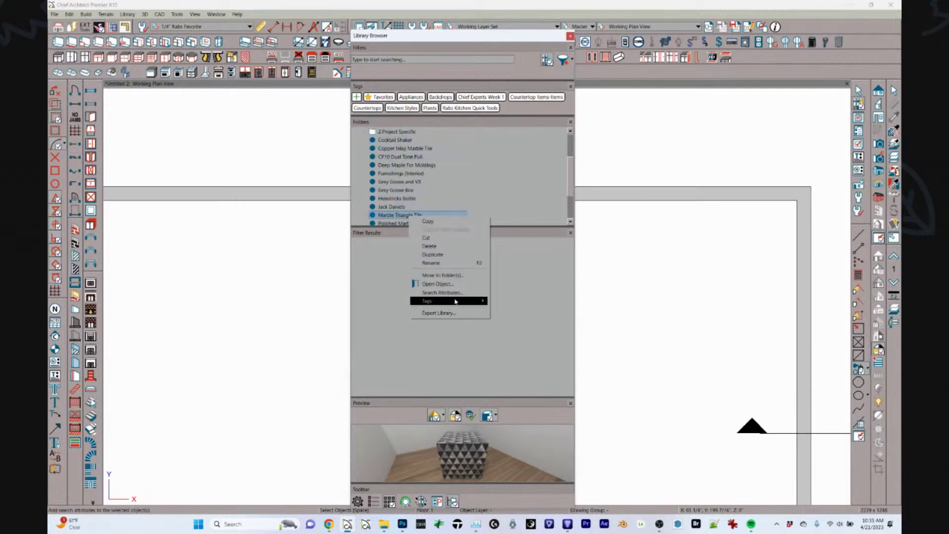
mouse_move(455, 301)
scroll(515, 325, "down", 2)
scroll(515, 325, "up", 3)
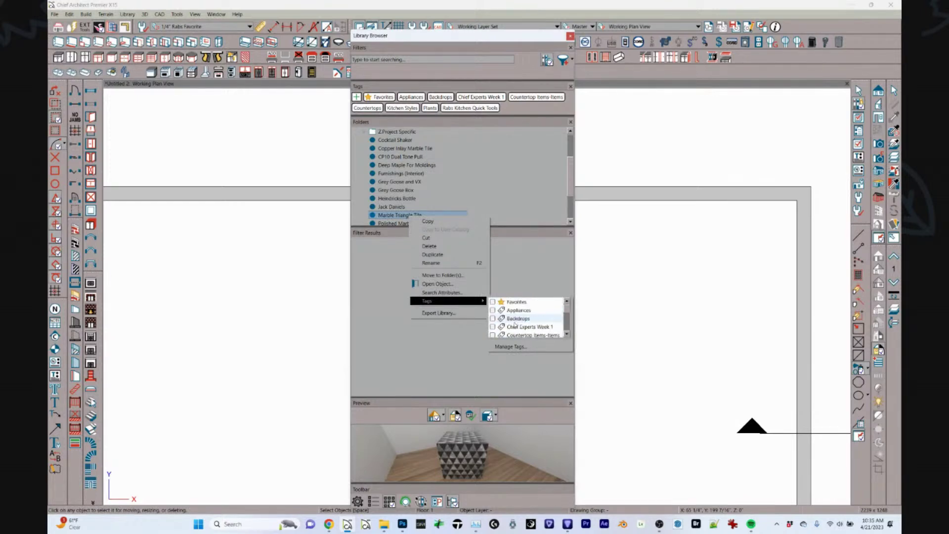
left_click(511, 346)
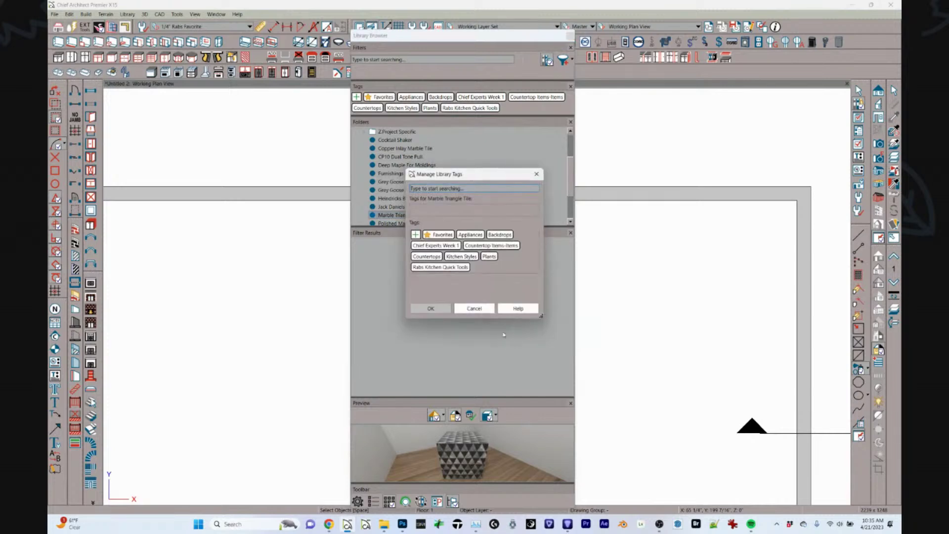
type("Tile")
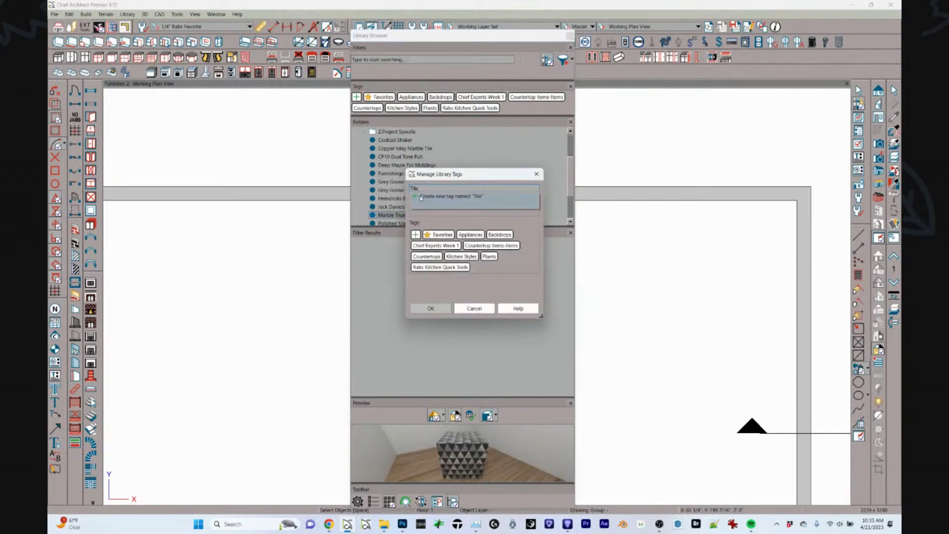
left_click(420, 197)
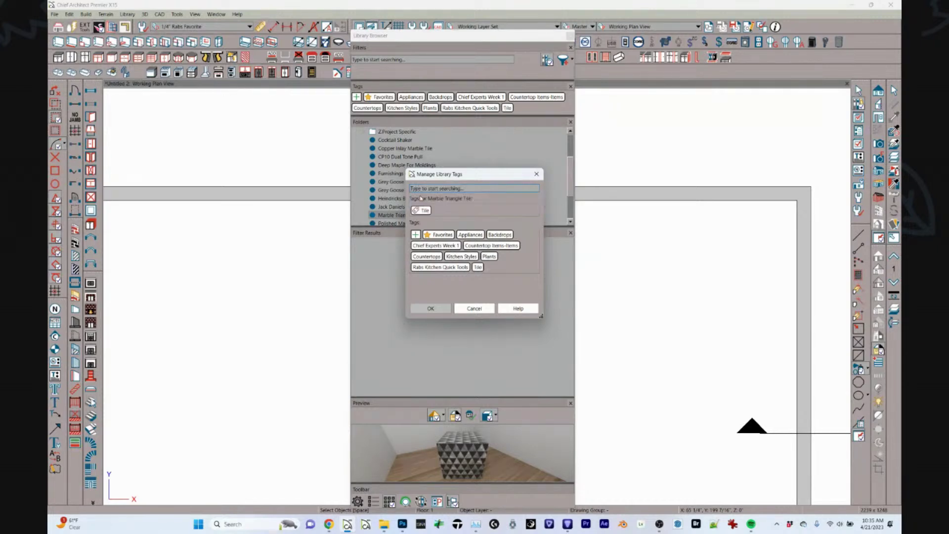
left_click(430, 308)
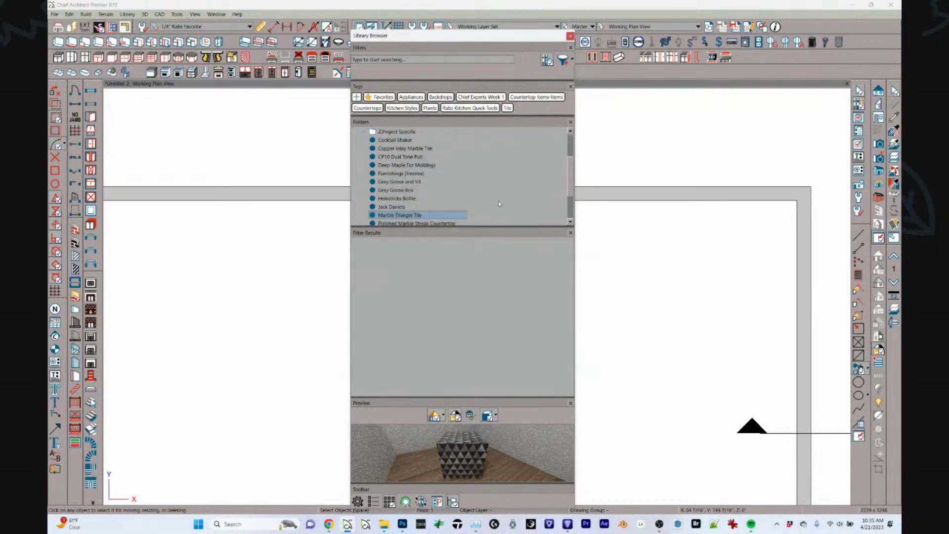
Inspect the Marble Triangle Tile preview and filter the library by the Tile tag.
scroll(477, 435, "up", 3)
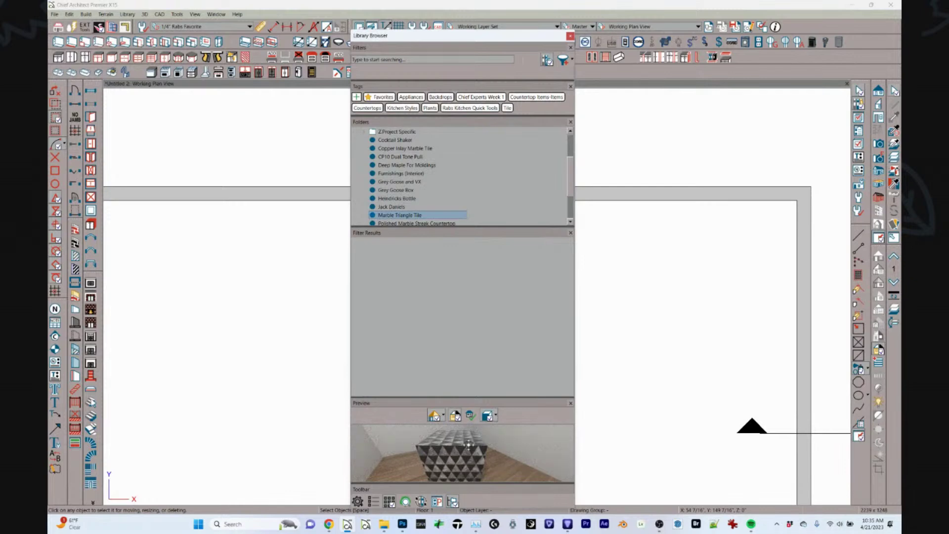
scroll(454, 438, "down", 3)
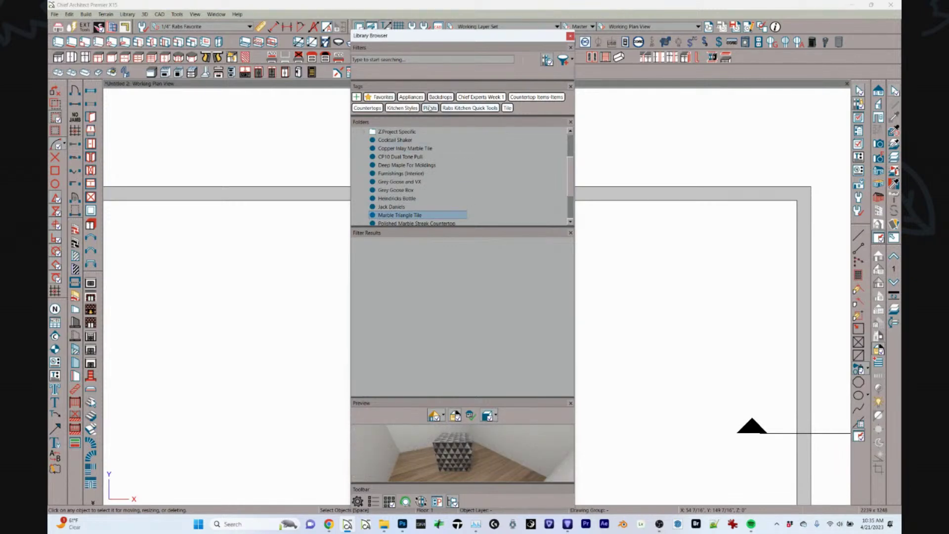
left_click(507, 107)
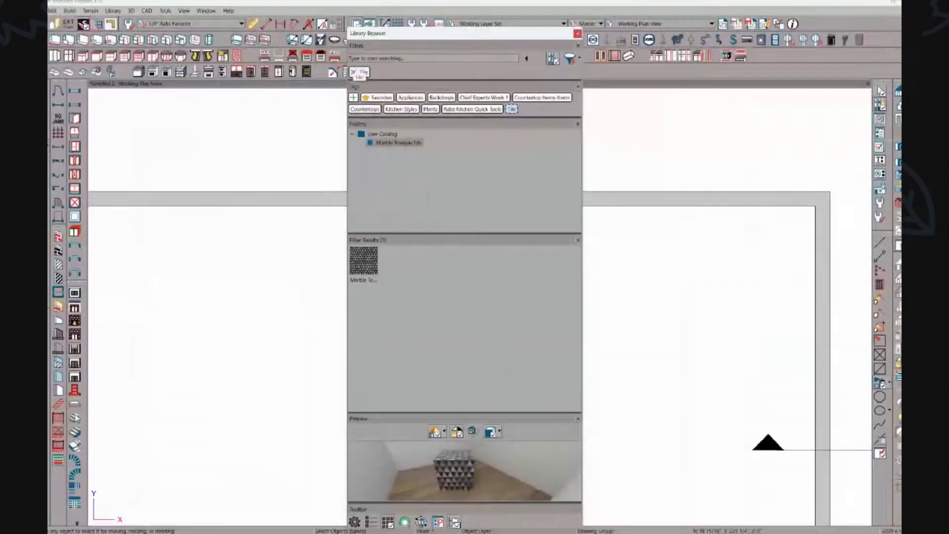
Replace the Tile tag filter with Appliances to view the tagged items, and clear the filter.
left_click(410, 97)
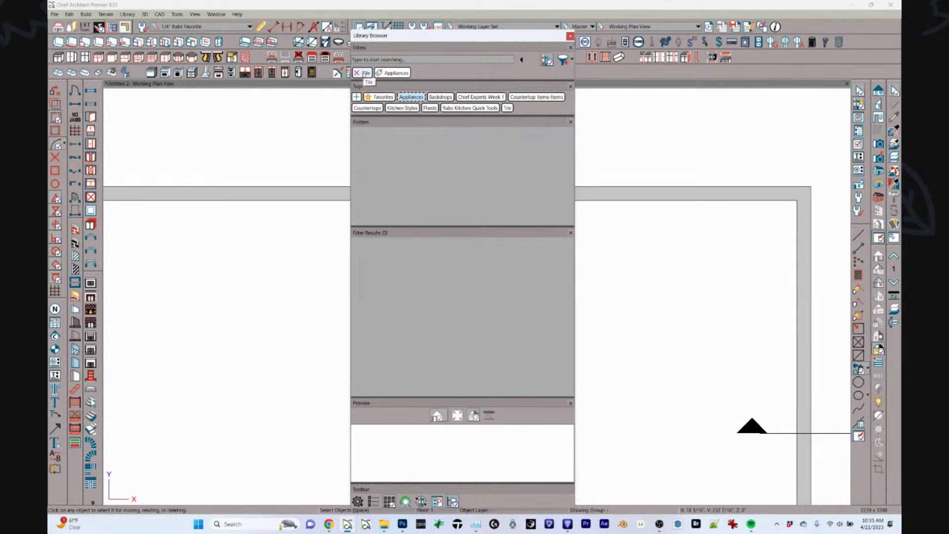
left_click(366, 73)
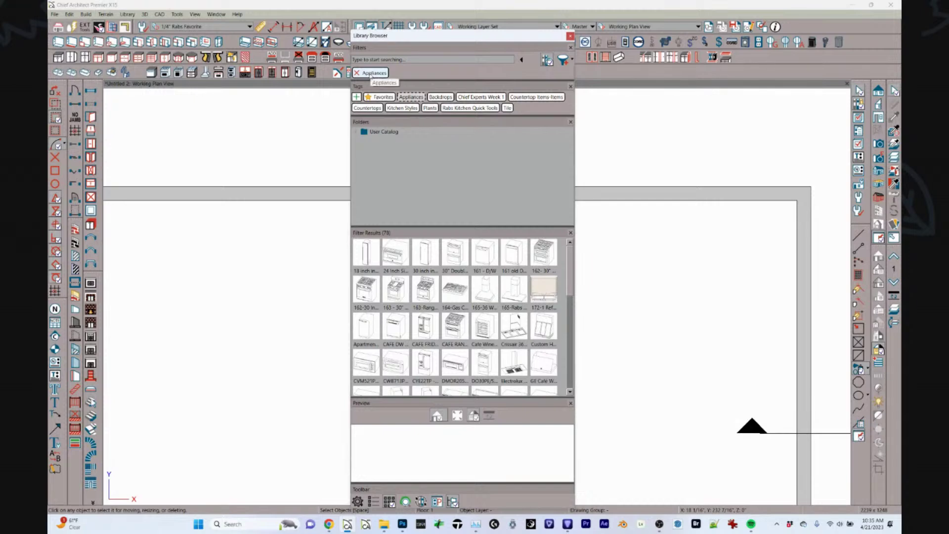
left_click(371, 73)
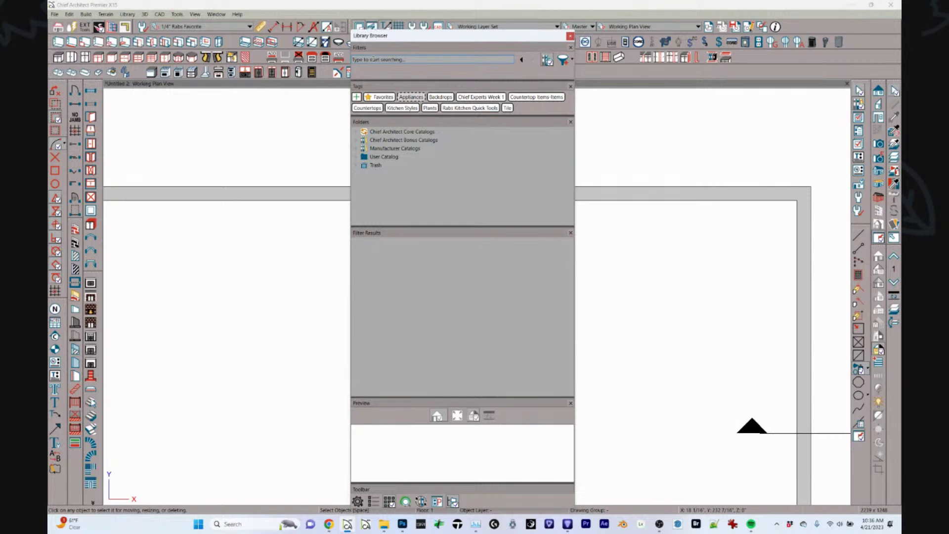
Filter the library by the symbol placement Sits on Base Cabinet or Table and browse the matching items.
type("sits o")
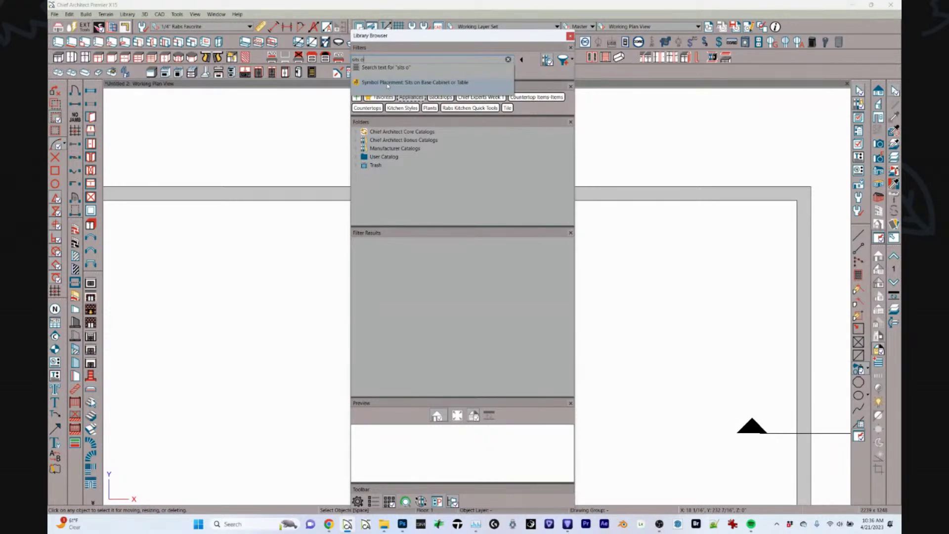
left_click(387, 82)
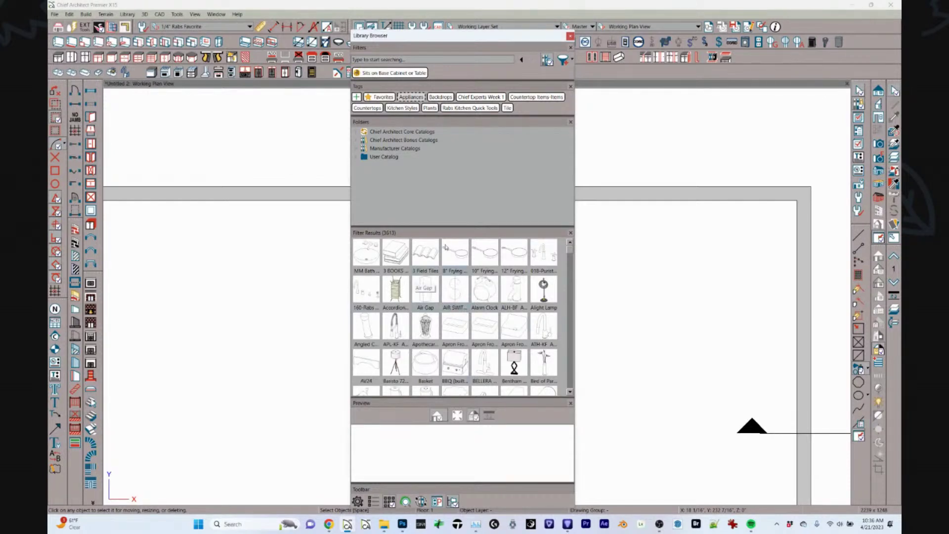
scroll(450, 302, "down", 5)
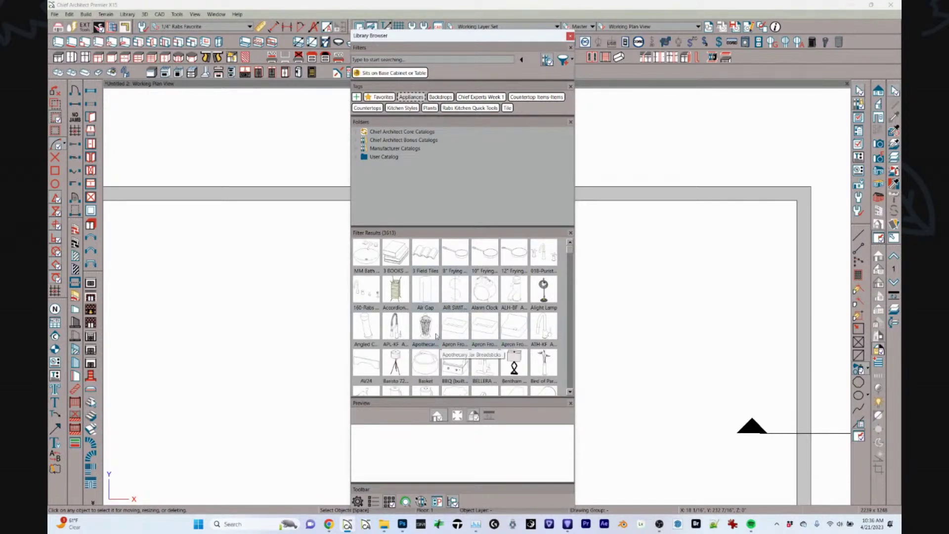
scroll(455, 316, "down", 3)
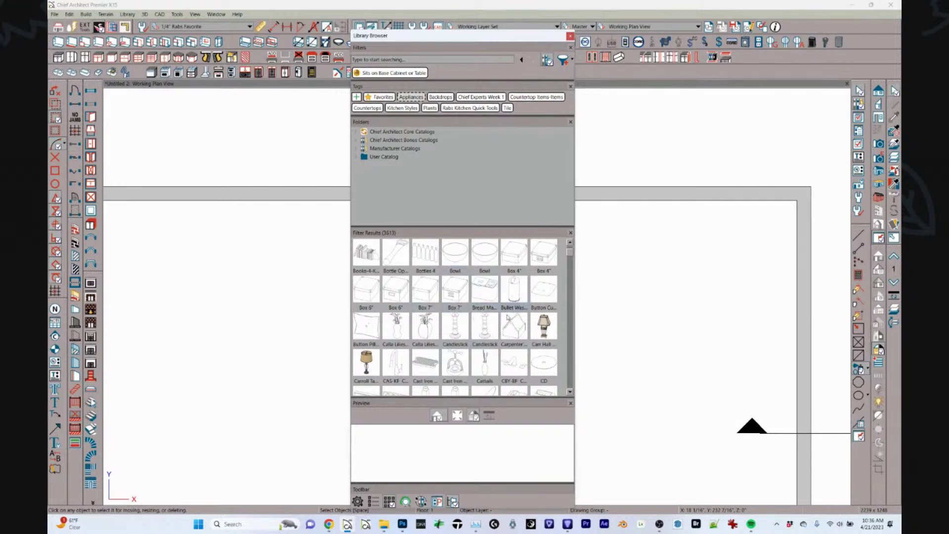
scroll(431, 288, "up", 3)
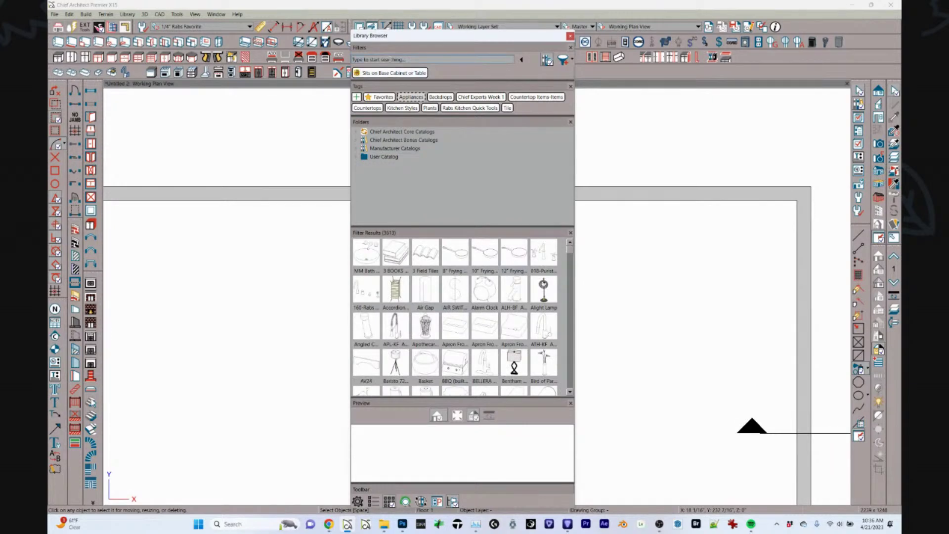
Add the symbol type Sinks (kitchen) to the library filter and browse the narrowed items.
left_click(390, 60)
type("sink")
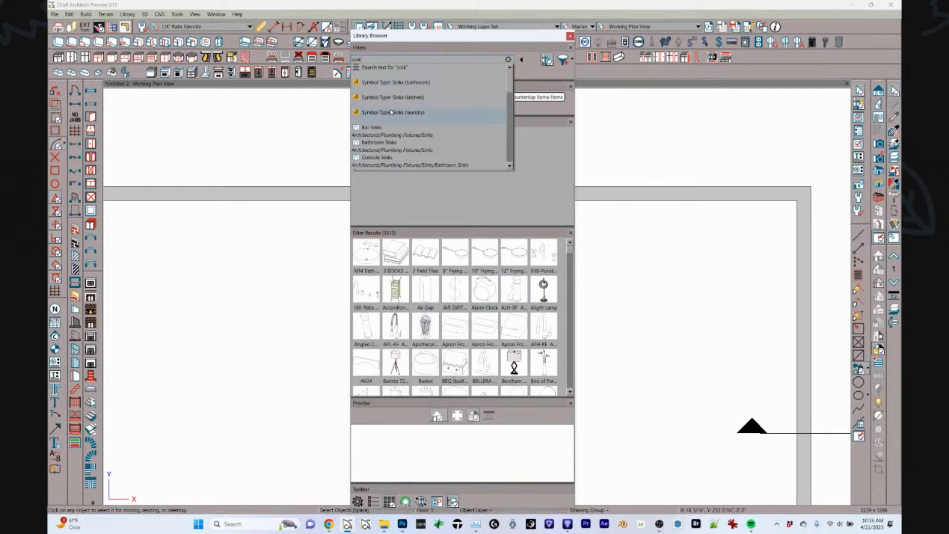
left_click(390, 104)
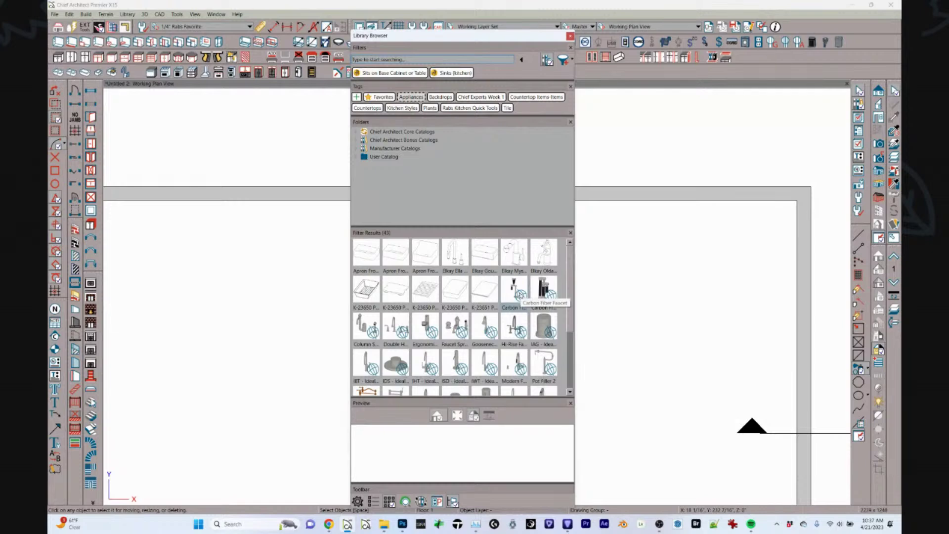
scroll(479, 328, "down", 3)
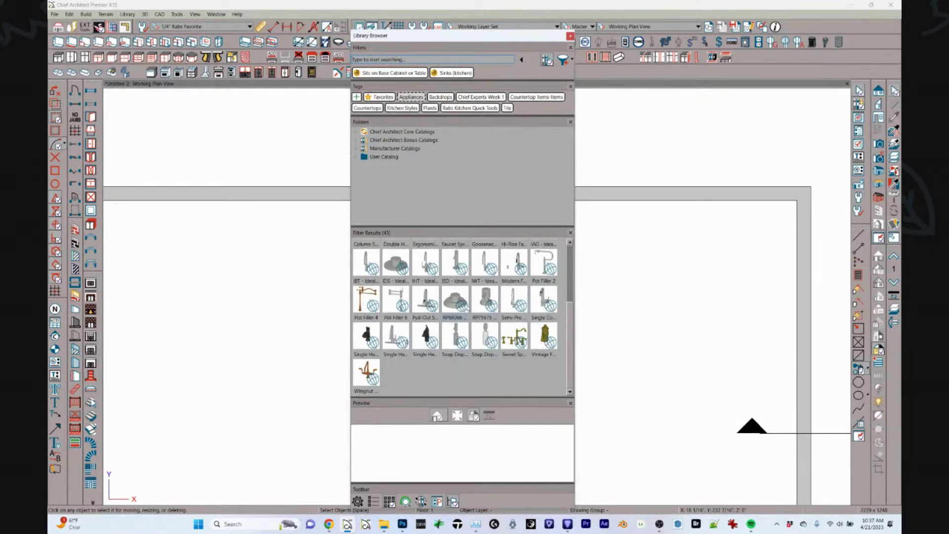
Preview the round grey sink accessory and the IWT faucet among the filtered library items.
left_click(466, 303)
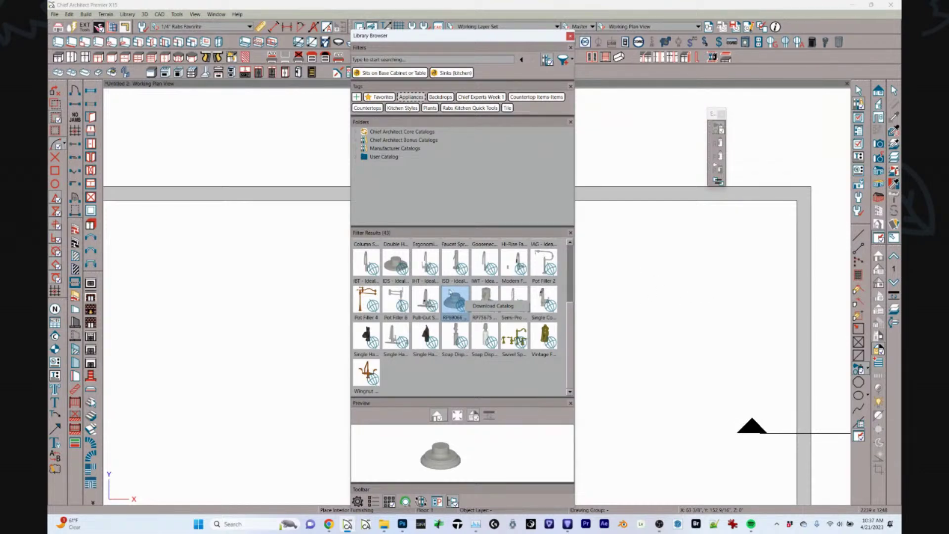
left_click(483, 272)
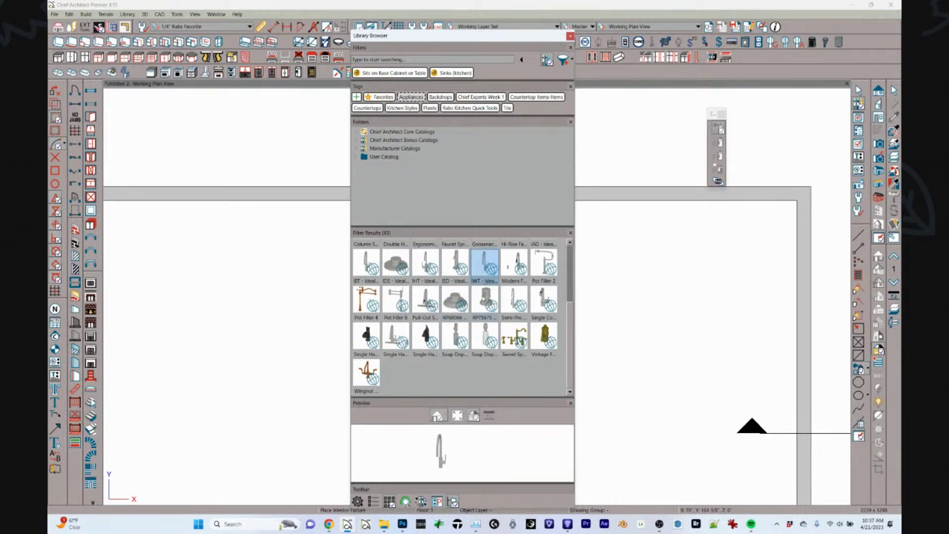
scroll(483, 301, "up", 3)
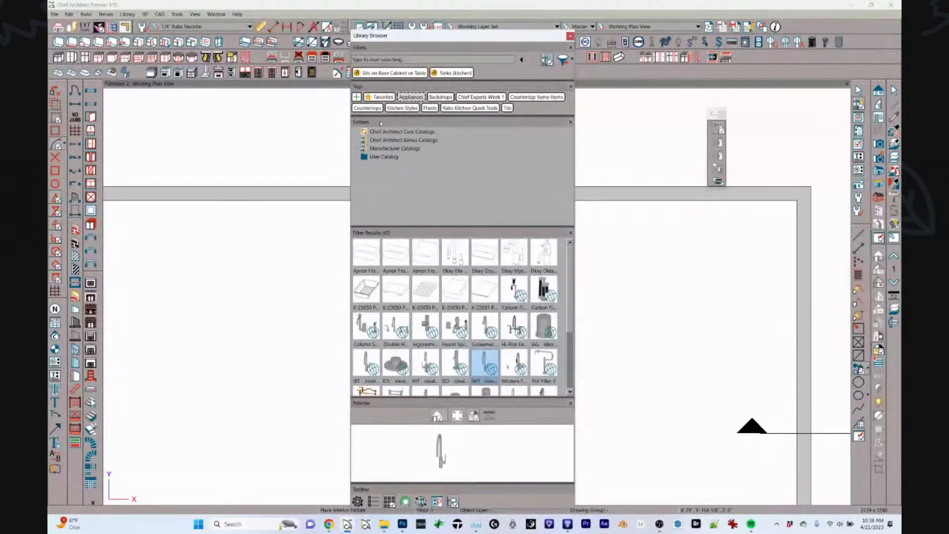
Magnify the library folder list and circle the Chief Architect Core Catalogs icon in red.
key("ctrl+1")
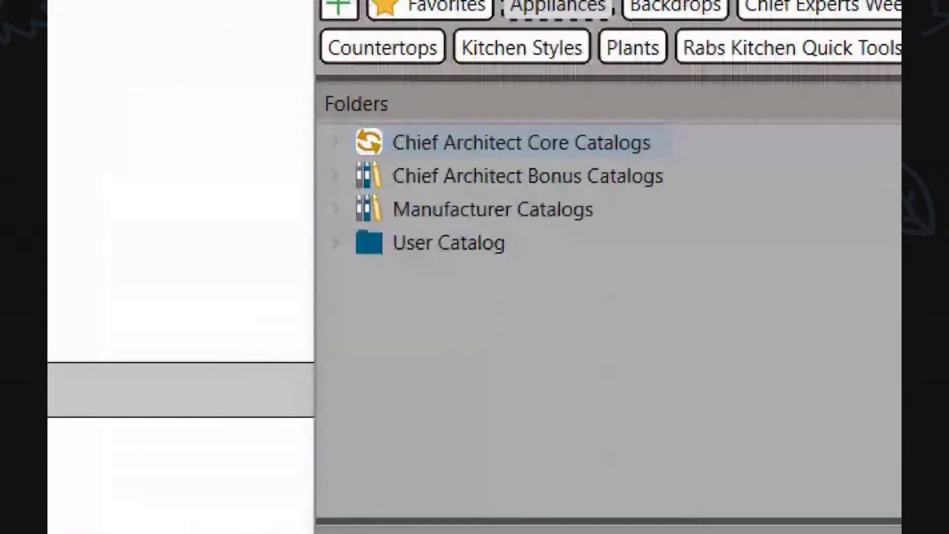
mouse_move(358, 132)
left_mouse_down()
mouse_move(379, 134)
mouse_move(357, 124)
mouse_move(326, 181)
left_mouse_up()
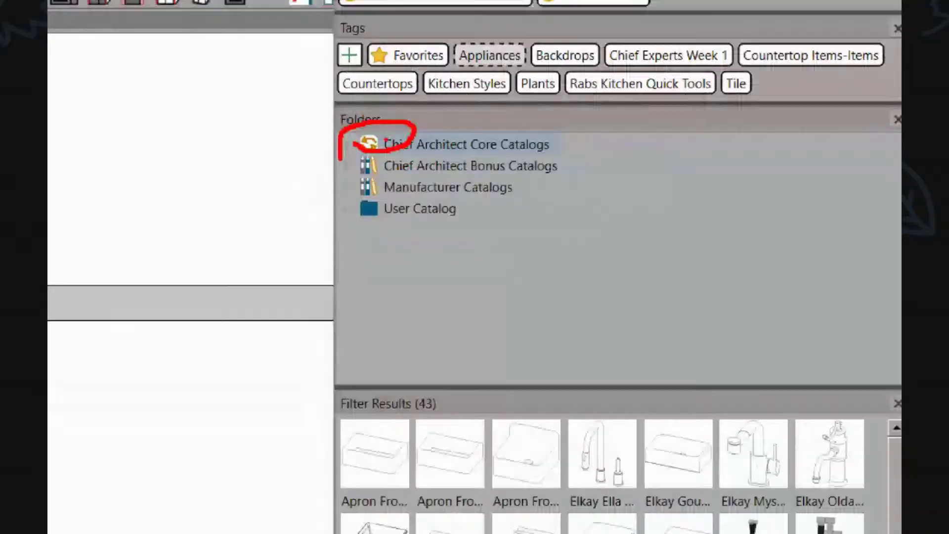
Remove the "Sits on Base Cabinet or Table" and "Sinks (kitchen)" filters from the library search.
key("Escape")
left_click(347, 145)
left_click(365, 140)
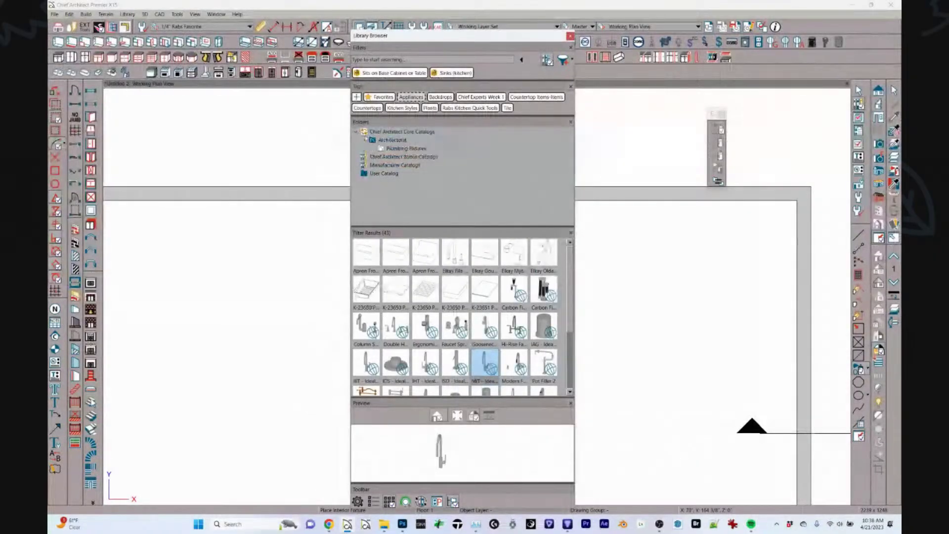
left_click(389, 132)
left_click(356, 73)
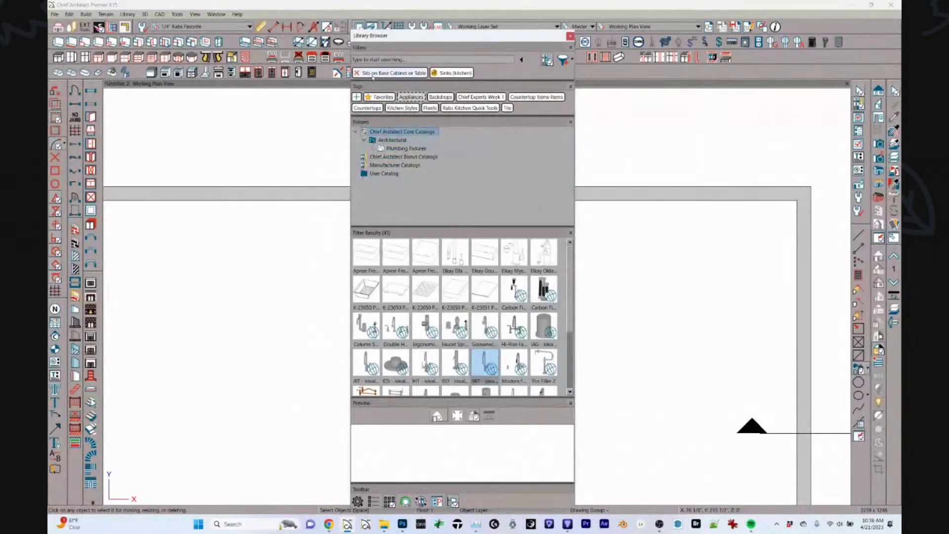
left_click(356, 73)
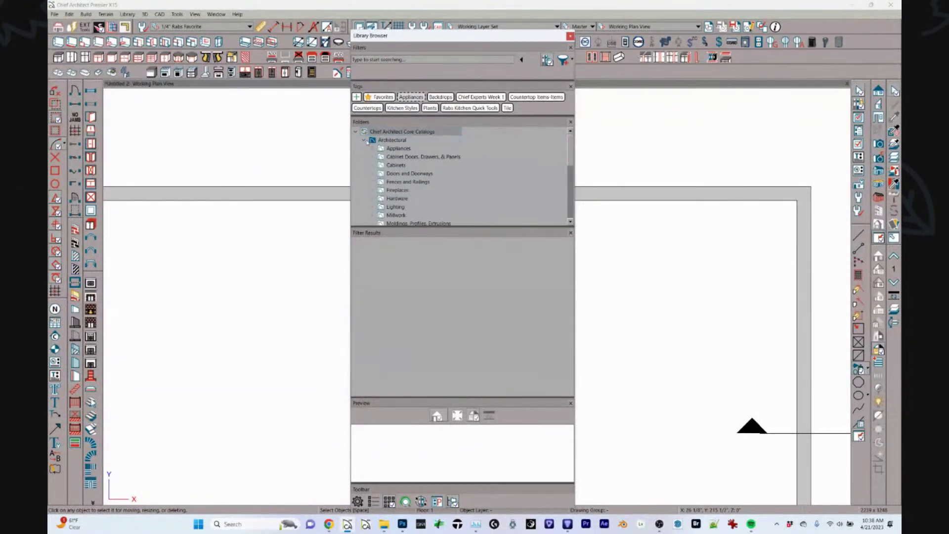
Update the Chief Architect Core Catalogs and close the update summary.
left_click(365, 140)
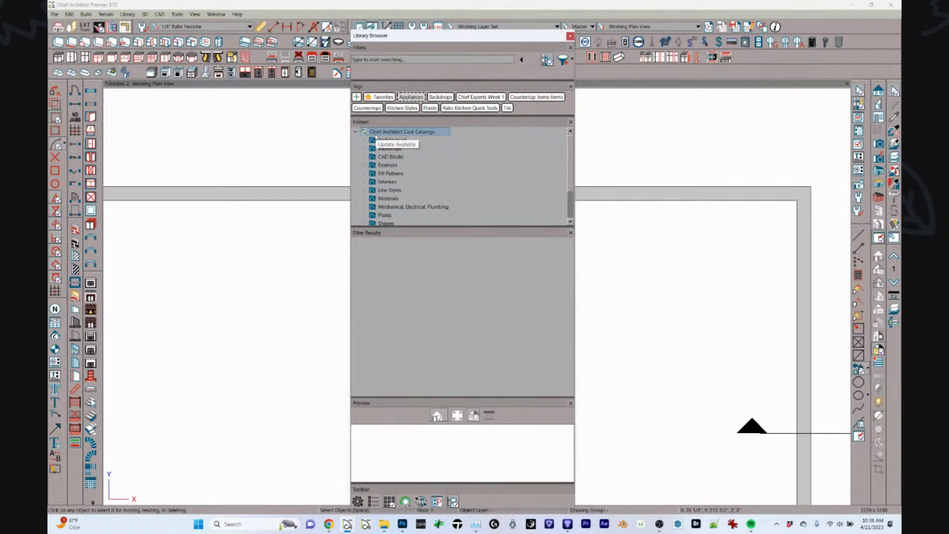
right_click(376, 137)
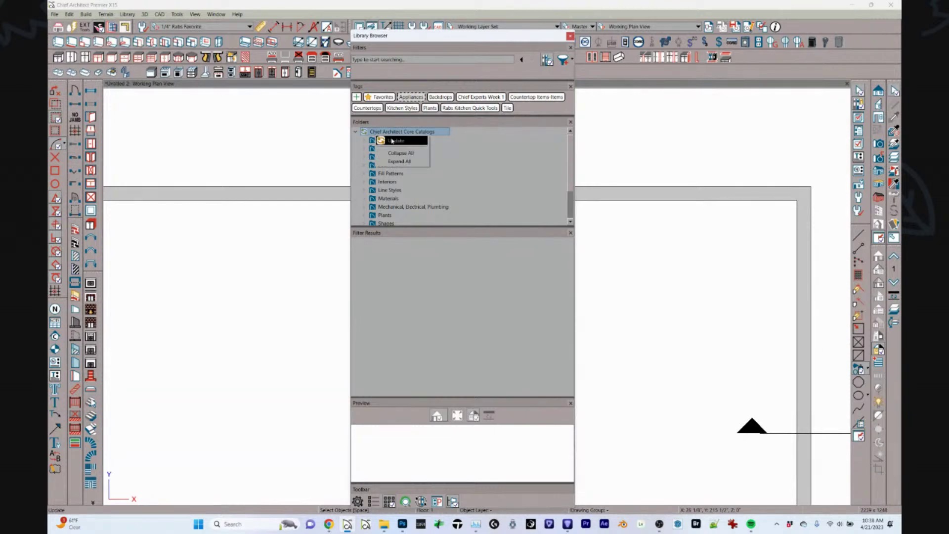
left_click(392, 141)
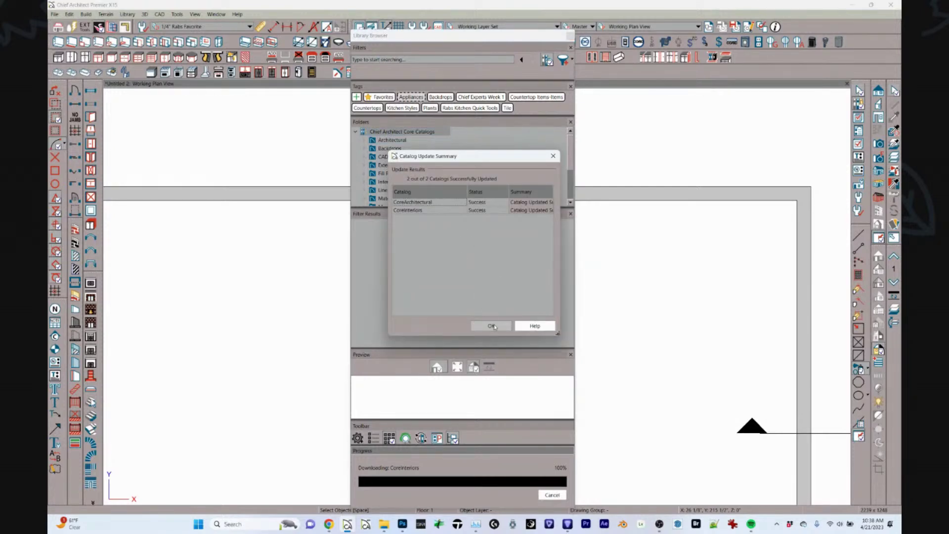
left_click(492, 325)
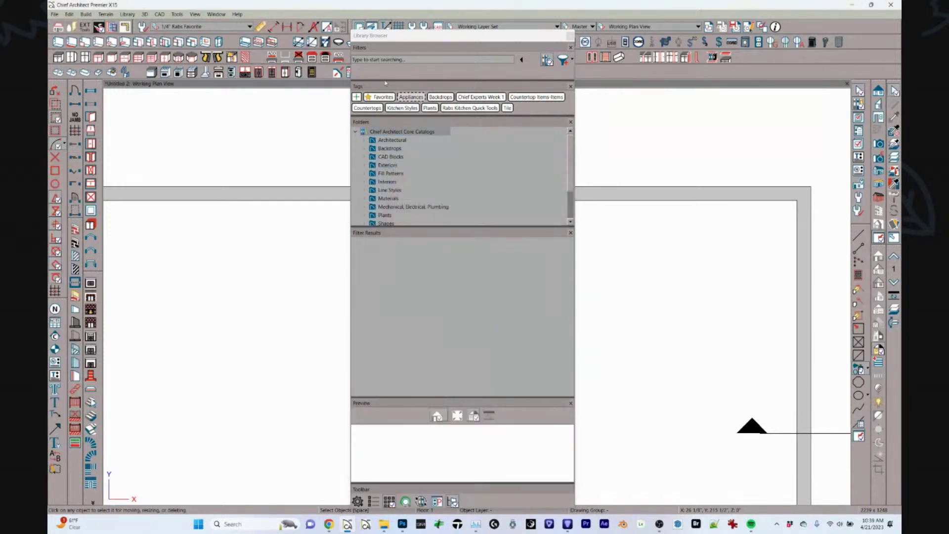
Filter the library by manufacturer GE, symbol type Ranges (free standing) and the keyword 48.
left_click(379, 59)
type("ge")
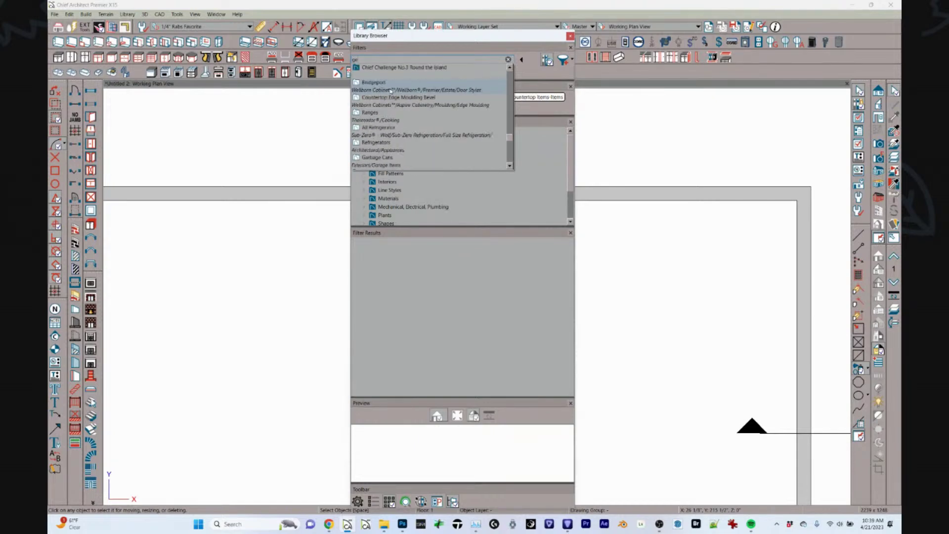
scroll(391, 92, "down", 8)
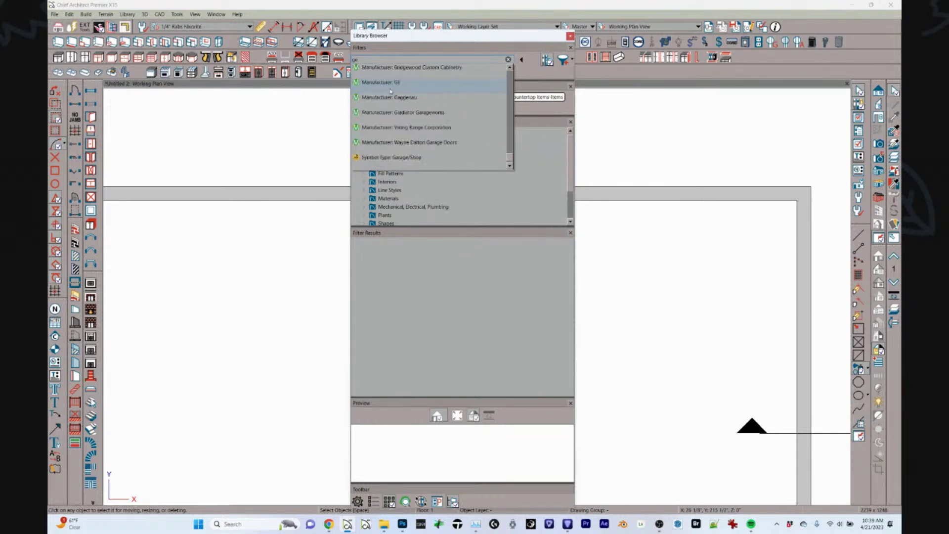
left_click(390, 83)
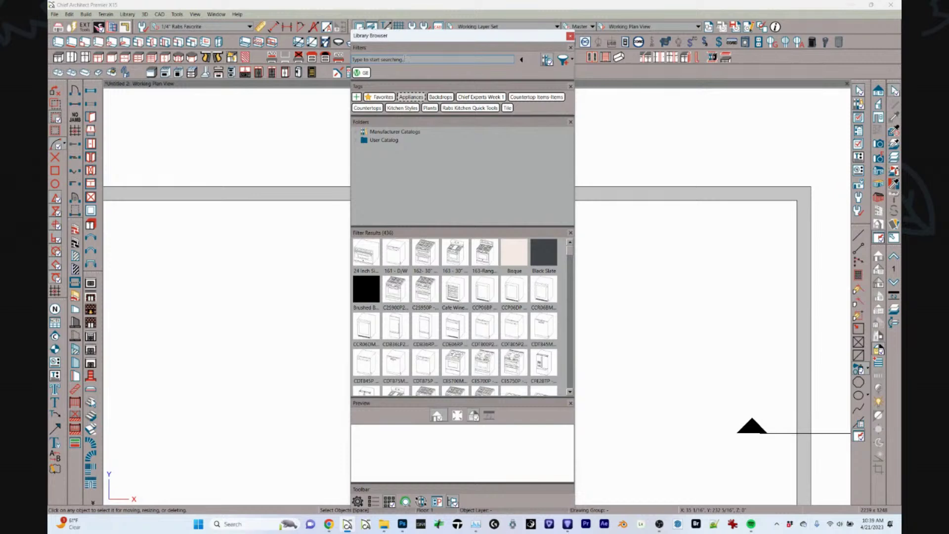
type("range")
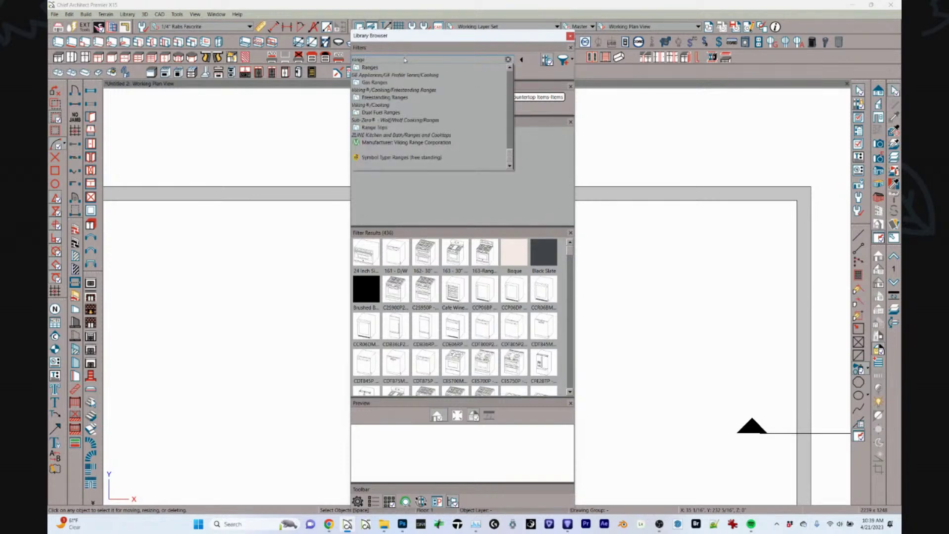
left_click(400, 158)
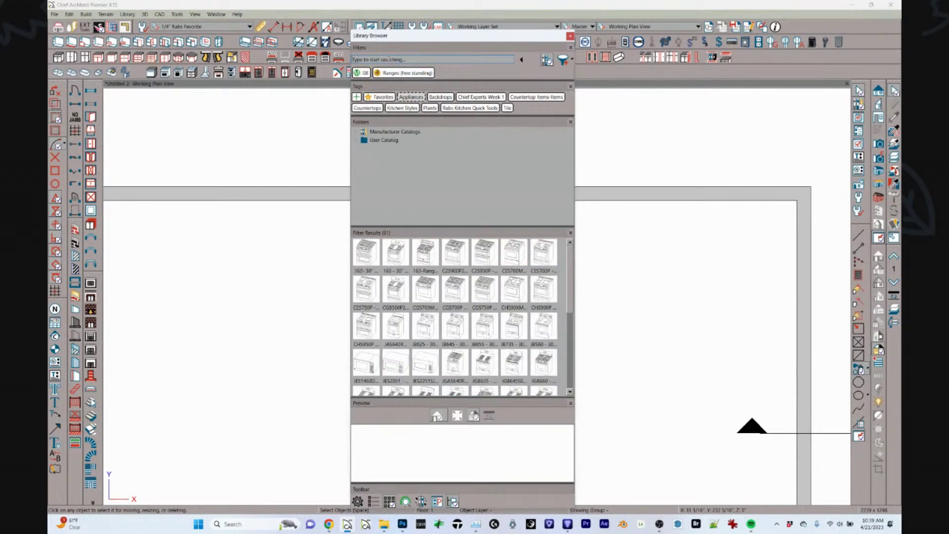
type("48")
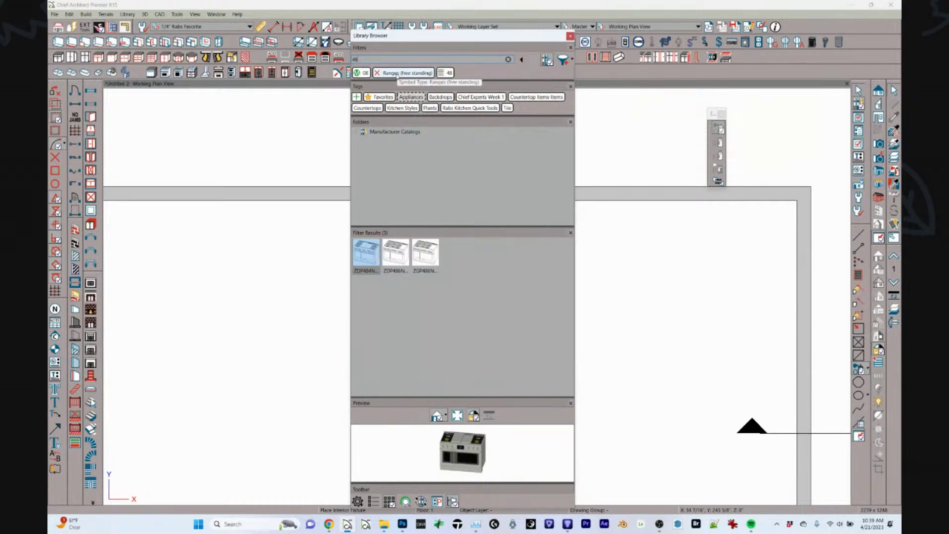
Remove the Ranges (free standing), 48 and GE filters from the library search.
left_click(397, 74)
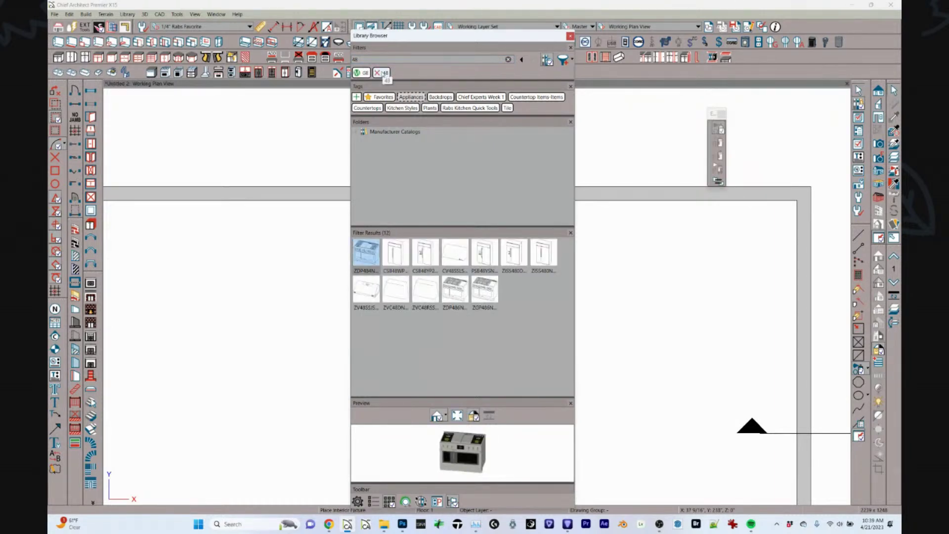
left_click(384, 74)
left_click(364, 74)
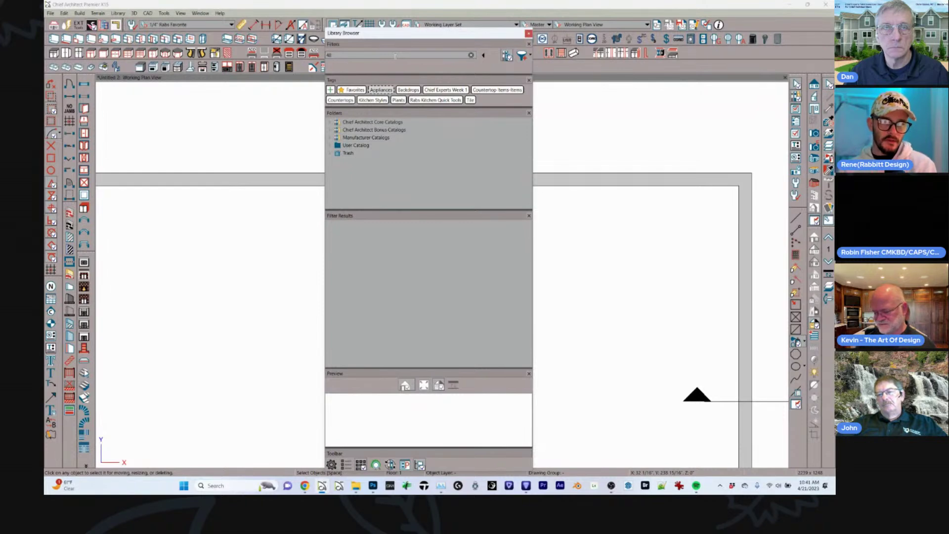
Browse the contents of the 0.Shop folder in the User Catalog's Rabbitt Design Library.
left_click(331, 146)
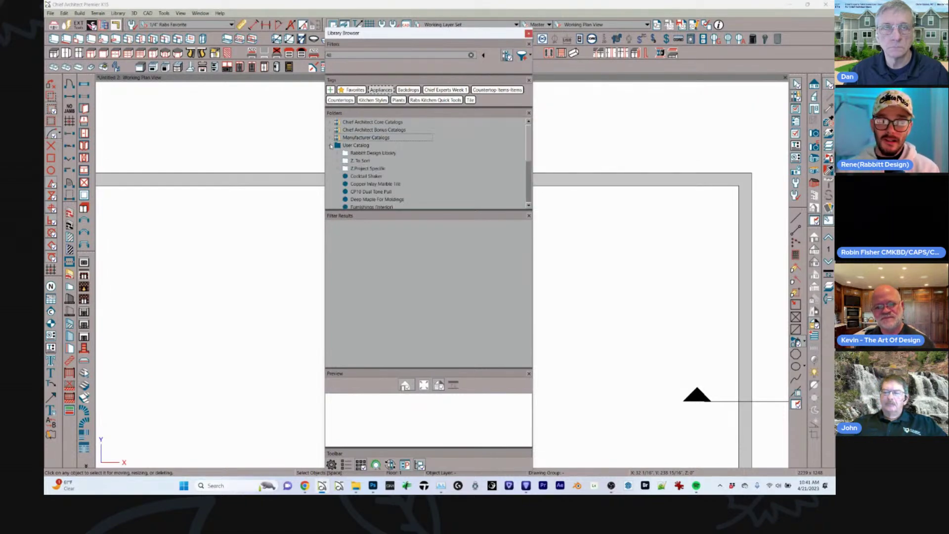
left_click(337, 154)
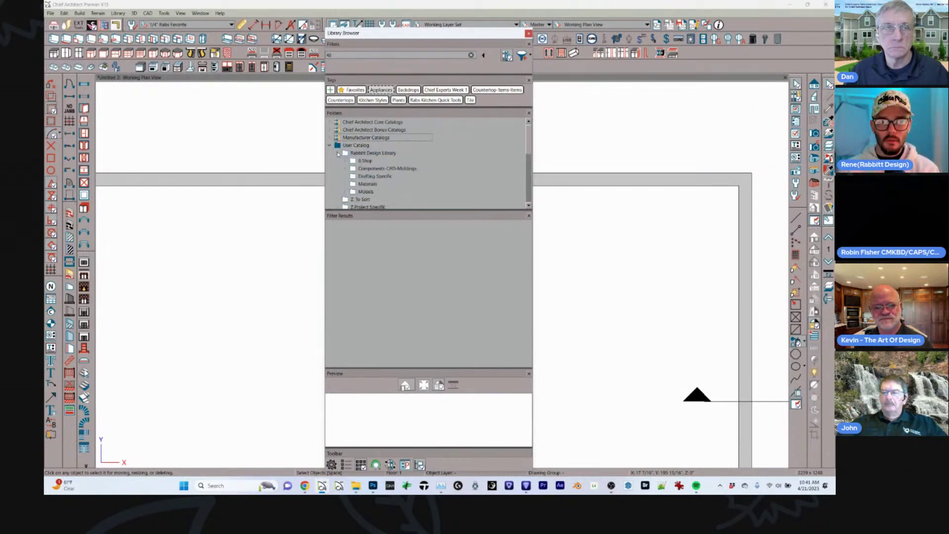
left_click(367, 161)
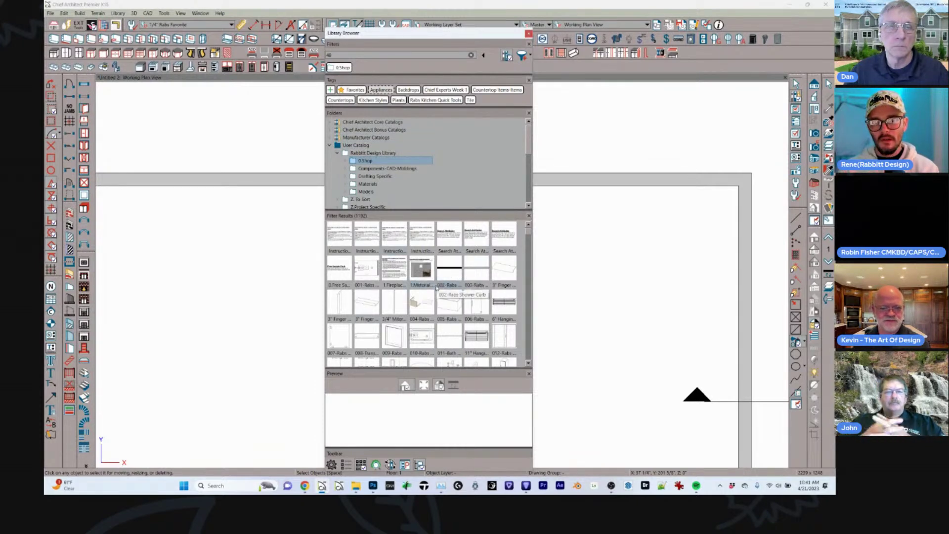
scroll(437, 288, "down", 3)
scroll(437, 287, "up", 3)
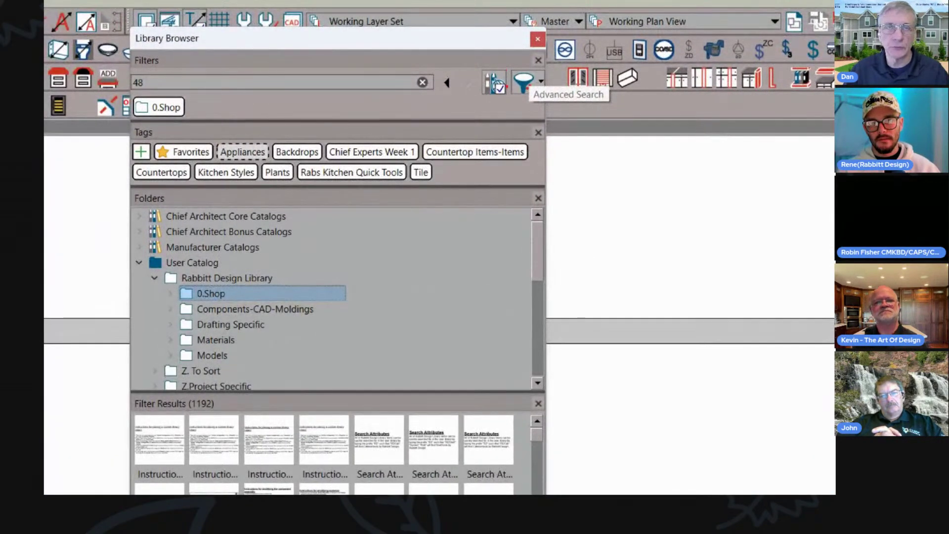
Apply the saved shelf filter from the advanced searches, and clear its keyword and Style Palette filters after viewing the results.
mouse_move(506, 82)
left_mouse_down()
mouse_move(551, 75)
mouse_move(470, 81)
left_mouse_up()
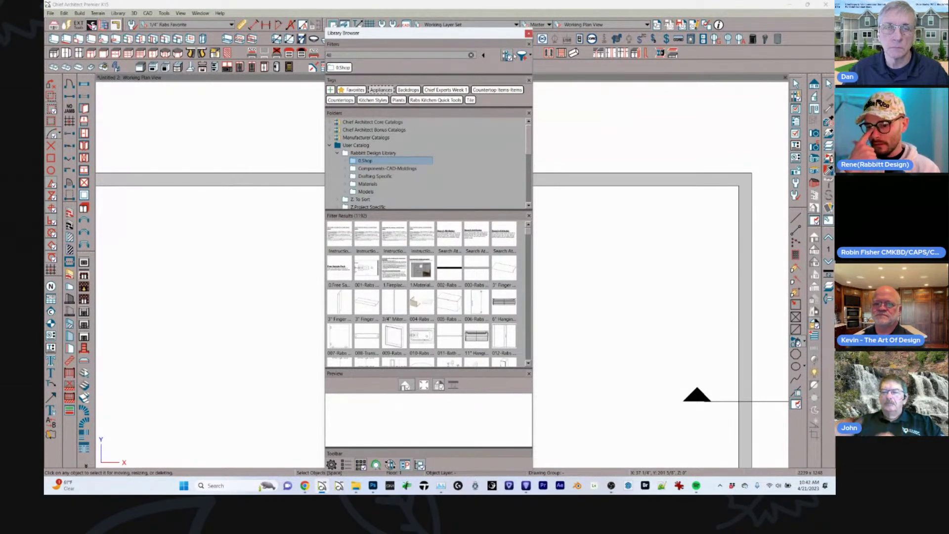
left_click(532, 55)
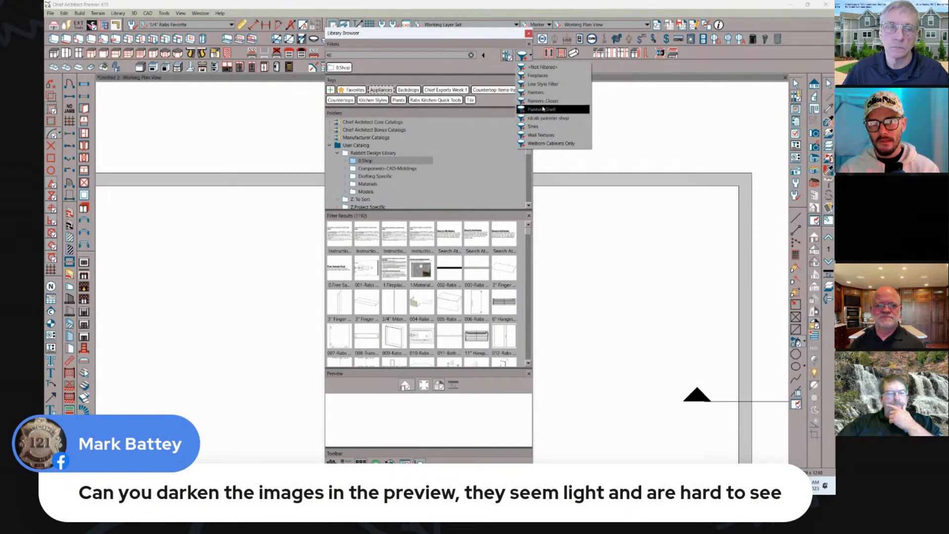
left_click(542, 109)
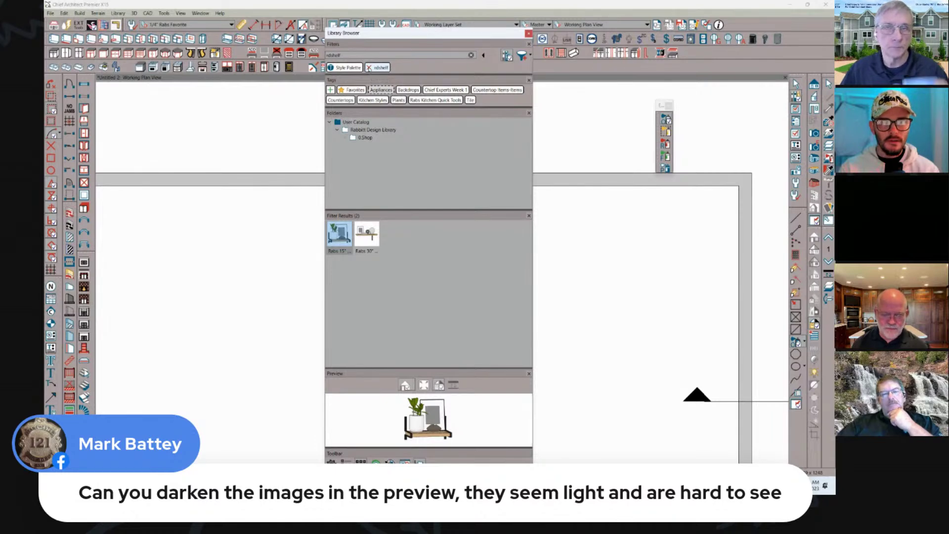
left_click(369, 69)
left_click(346, 68)
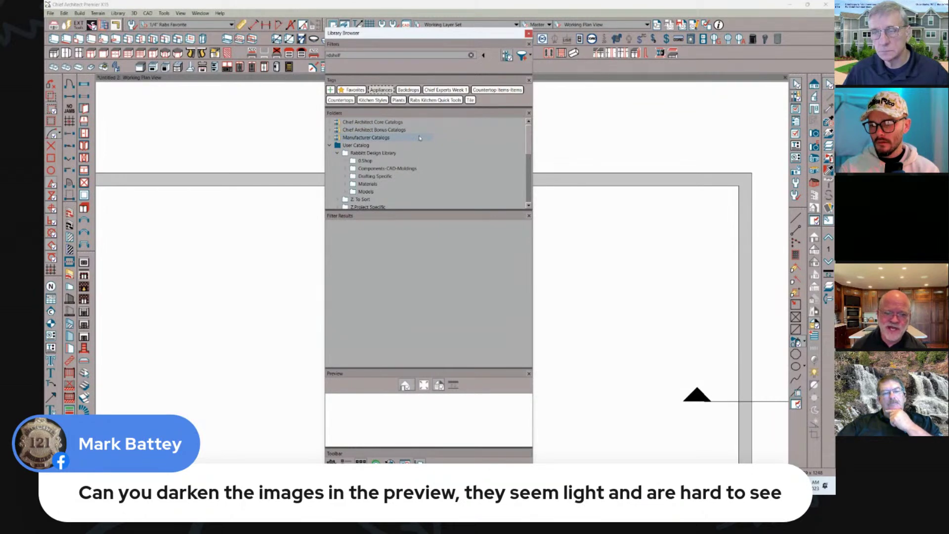
Enlarge the preview area and preview the Books-2, coffee cups and cooking jars items from the Countertop Items-Items tag.
left_click_drag(424, 366, 427, 315)
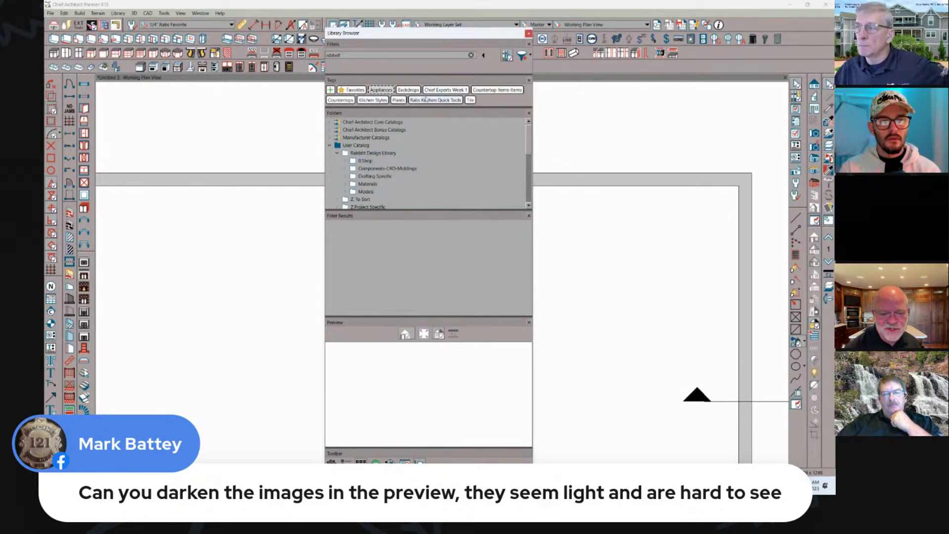
left_click(497, 90)
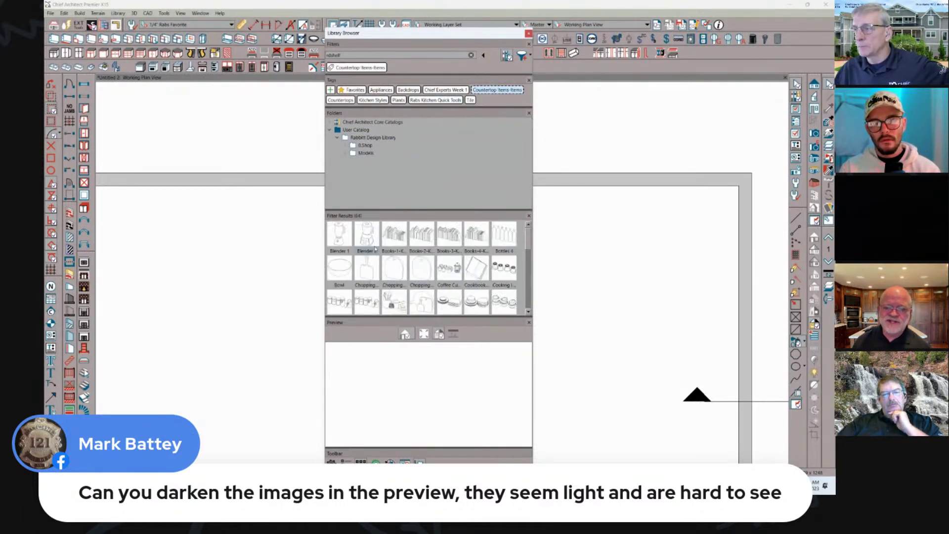
left_click(415, 242)
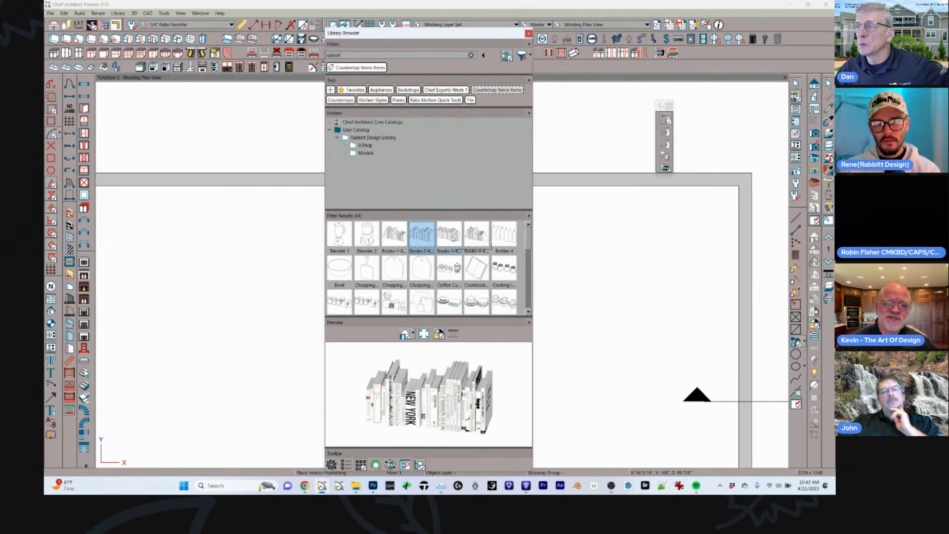
left_click(450, 271)
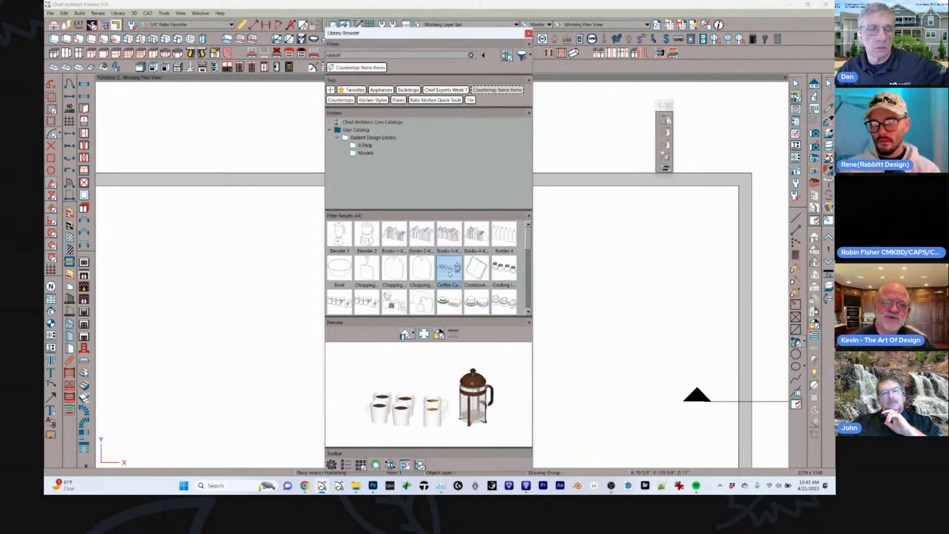
left_click(375, 304)
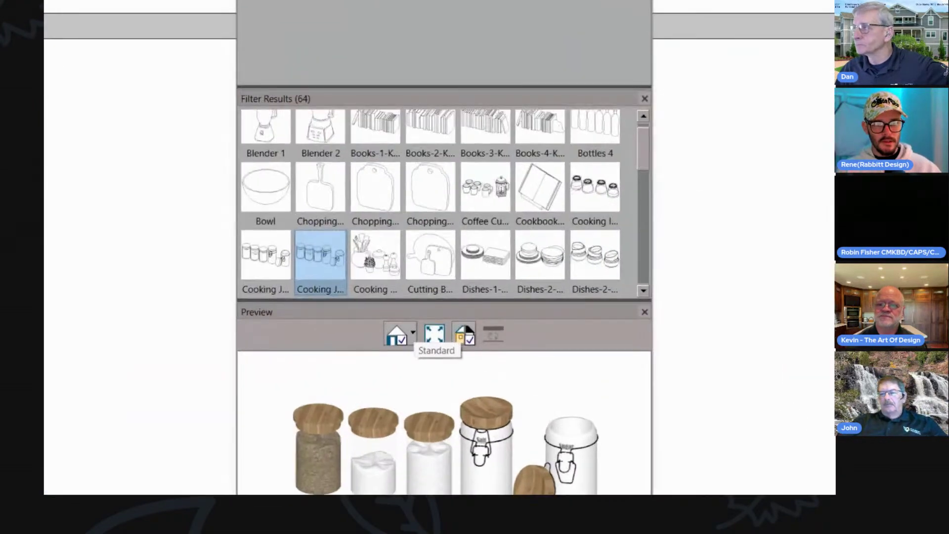
Switch the cooking jars preview to Vector View and turn its color off.
mouse_move(402, 342)
left_mouse_down()
mouse_move(354, 316)
mouse_move(427, 326)
mouse_move(414, 345)
left_mouse_up()
mouse_move(467, 307)
left_mouse_down()
mouse_move(446, 340)
mouse_move(465, 309)
left_mouse_up()
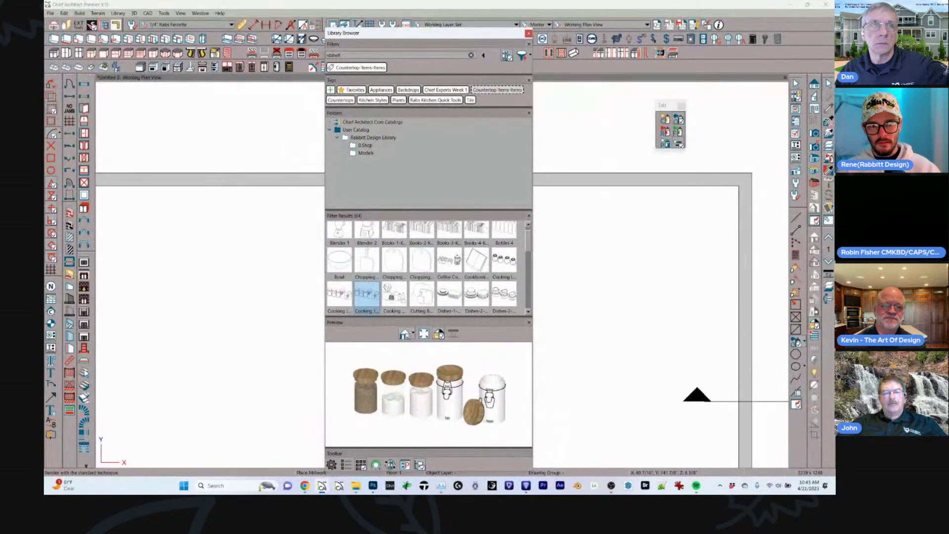
left_click(414, 334)
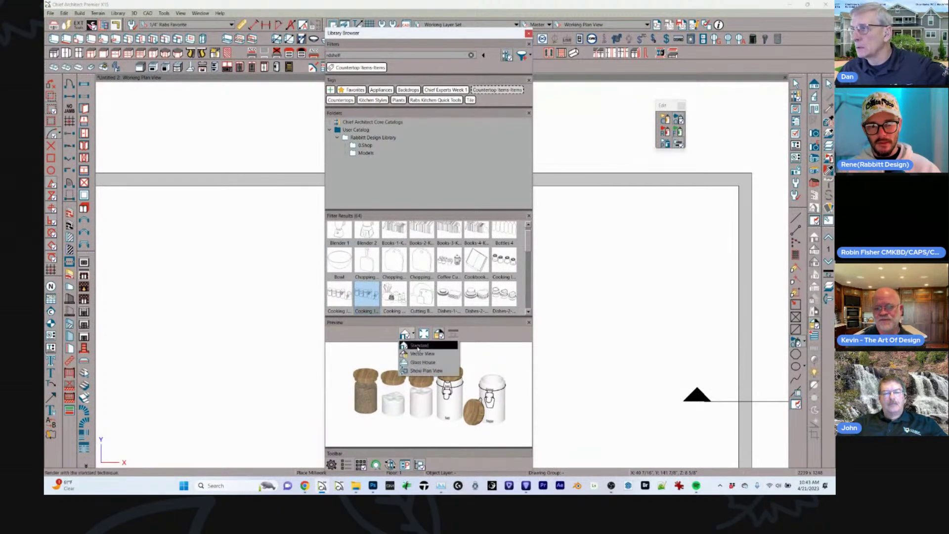
left_click(416, 345)
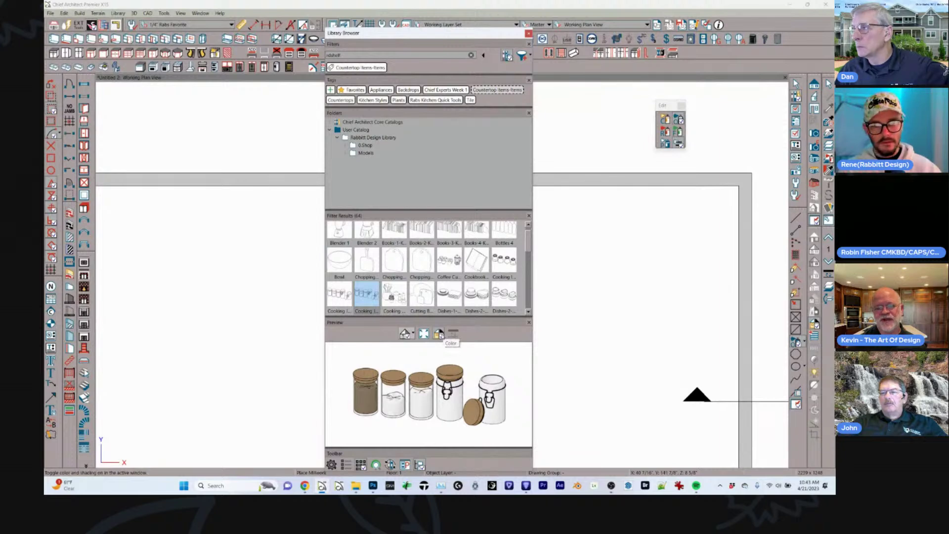
left_click(440, 334)
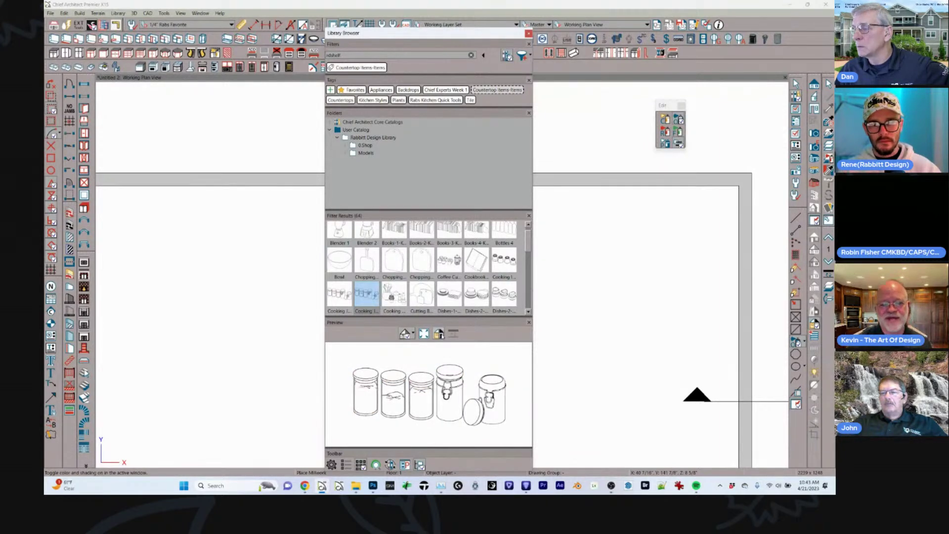
Turn the preview color back on and compare the cooking jars in Standard rendering, ending in Vector View.
left_click(439, 334)
left_click(413, 335)
left_click(418, 346)
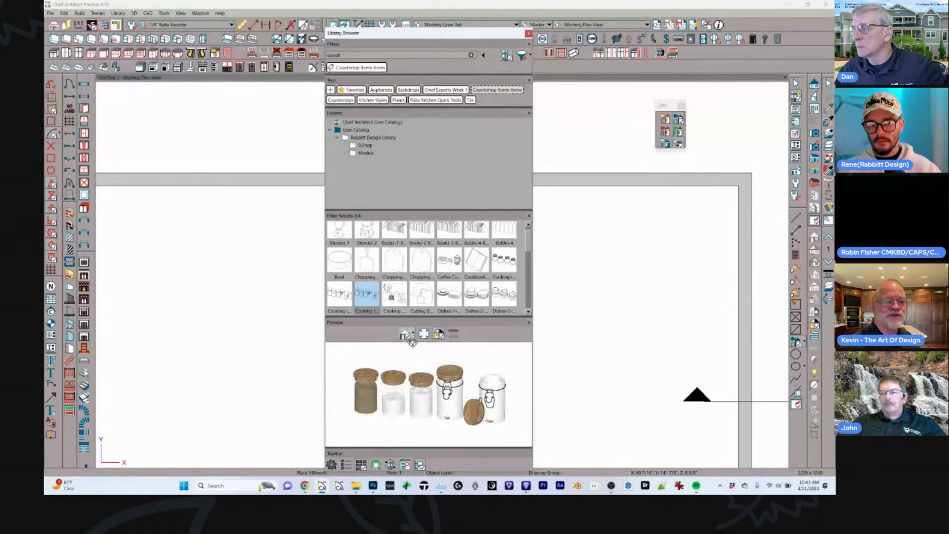
left_click(413, 335)
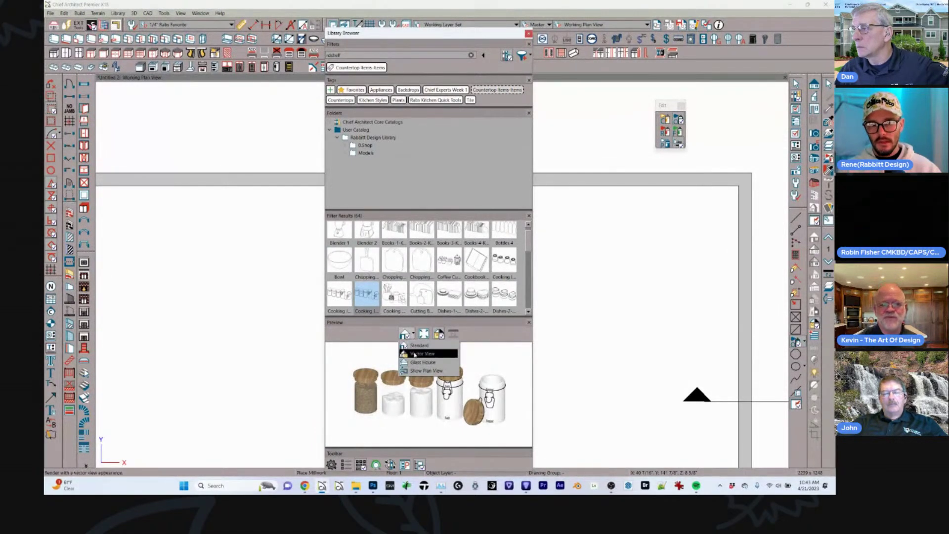
left_click(420, 354)
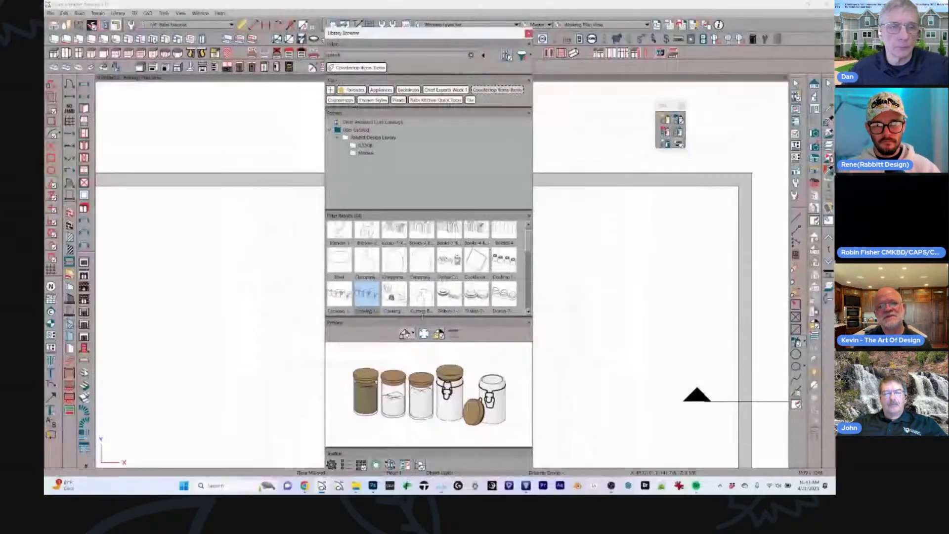
Enlarge the preview of the cooking jars and check which Library Browser panels can be shown or hidden.
left_click_drag(422, 317, 423, 278)
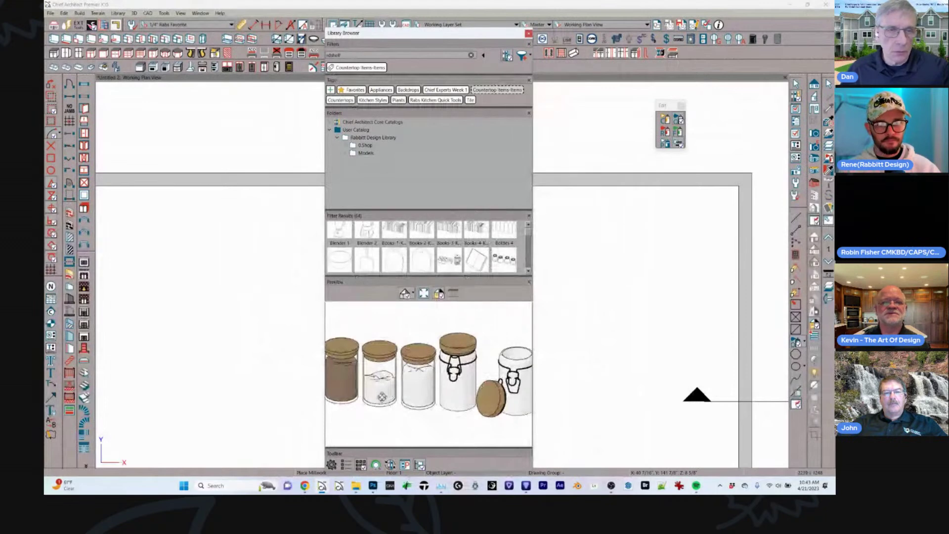
left_click(331, 465)
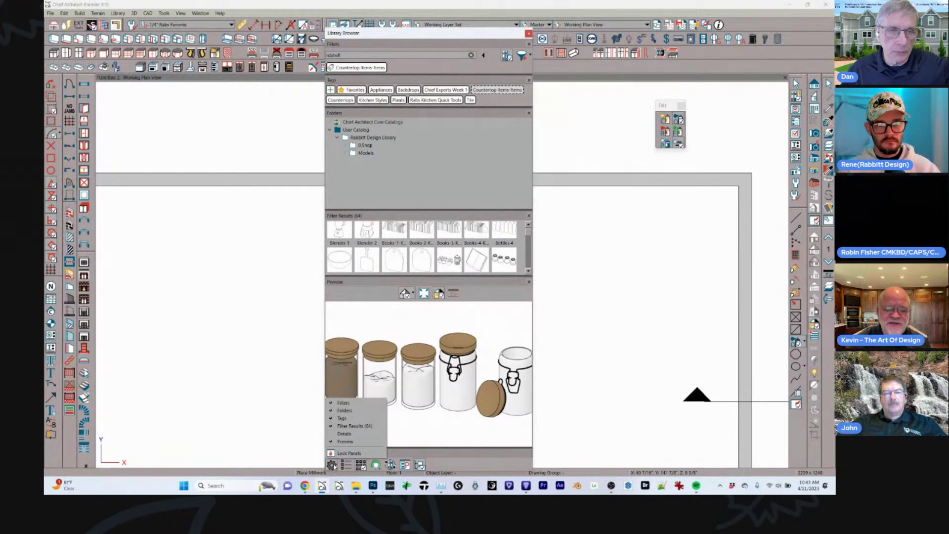
left_click(333, 465)
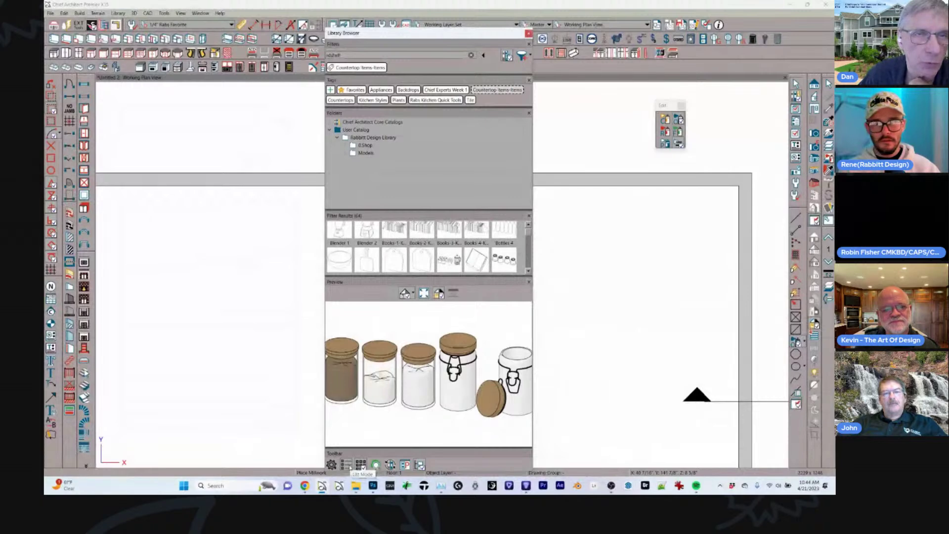
Give the filter results more height and enlarge their thumbnails to two per row while browsing the countertop items.
left_click_drag(416, 276, 417, 363)
scroll(420, 276, "down", 5)
scroll(420, 279, "up", 5)
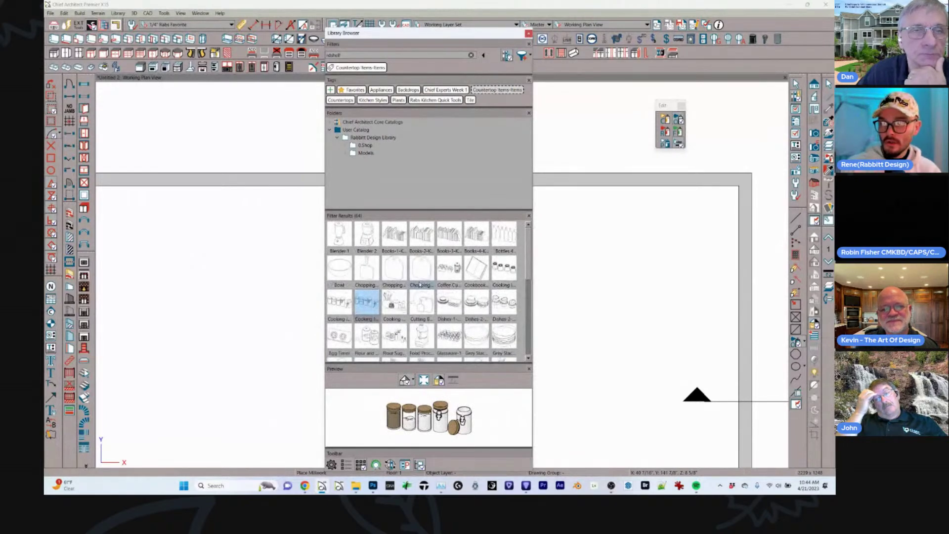
scroll(424, 287, "up", 2, "ctrl")
scroll(423, 288, "up", 3, "ctrl")
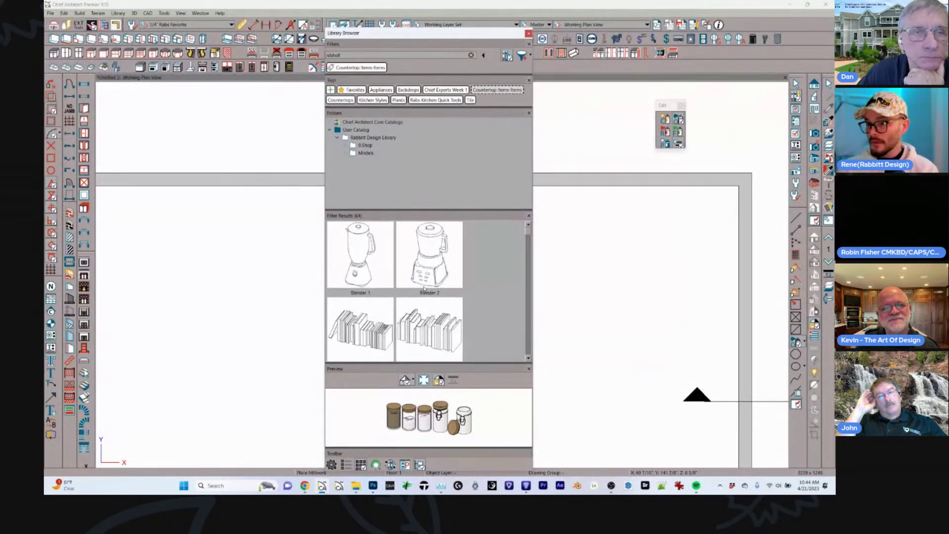
scroll(424, 288, "up", 1, "ctrl")
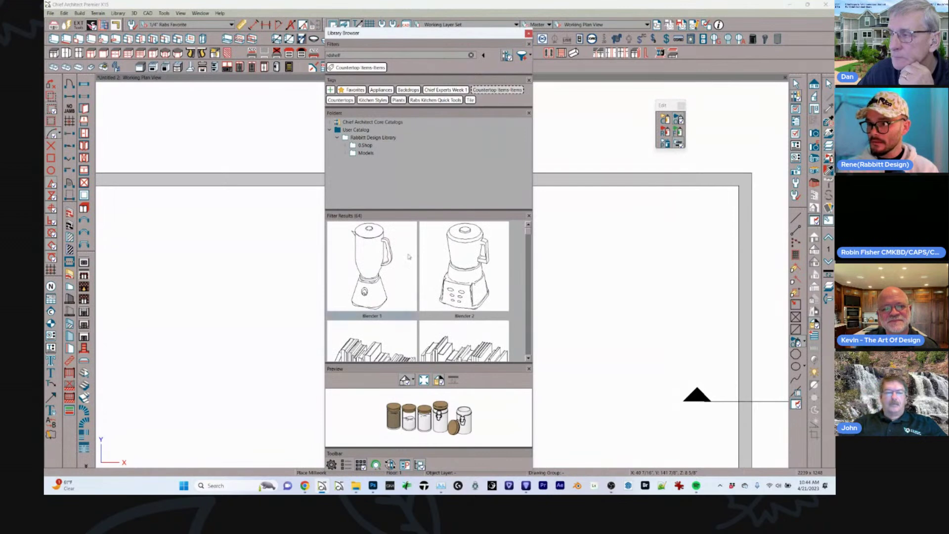
scroll(422, 295, "up", 1, "ctrl")
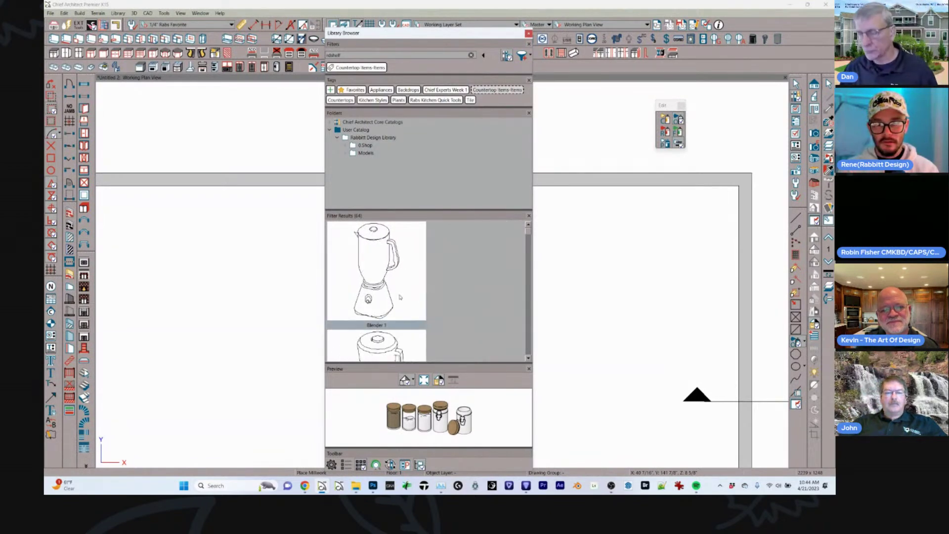
scroll(400, 297, "down", 3, "ctrl")
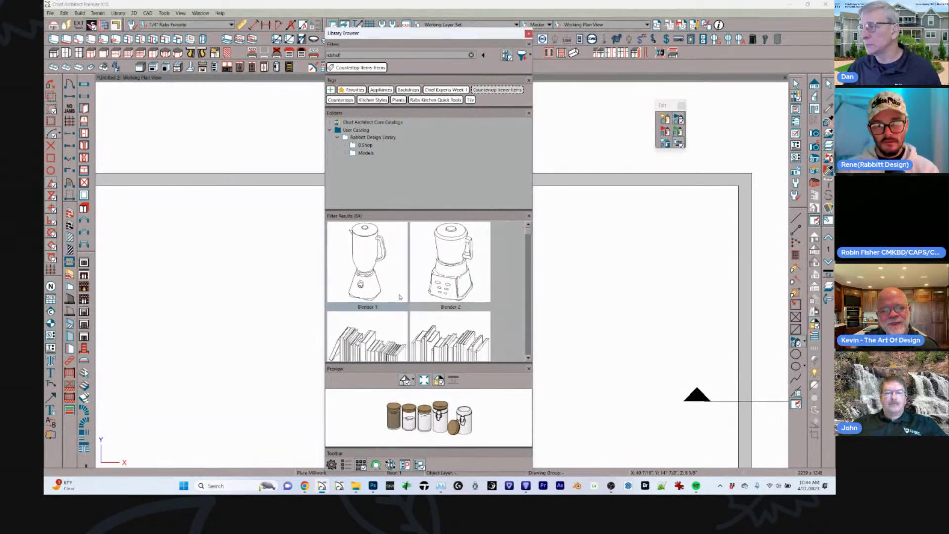
scroll(400, 295, "down", 5)
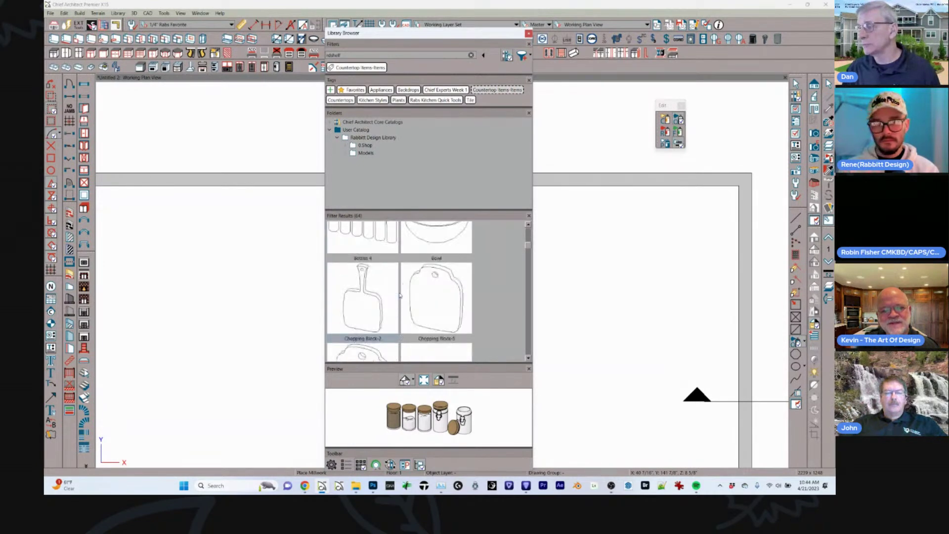
scroll(399, 295, "down", 2)
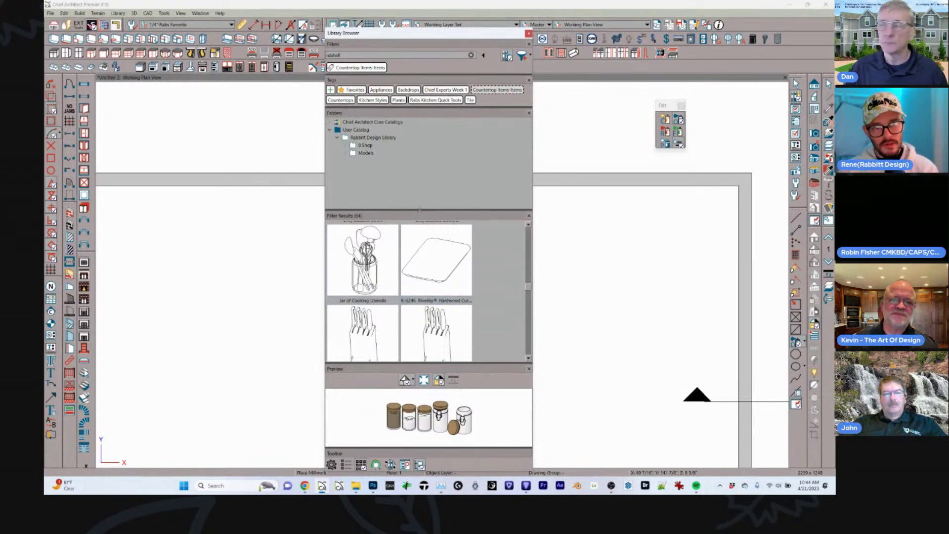
Shrink the Folders and Preview areas, and widen the Library Browser with thumbnails enlarged to four per row.
left_click_drag(420, 205, 424, 140)
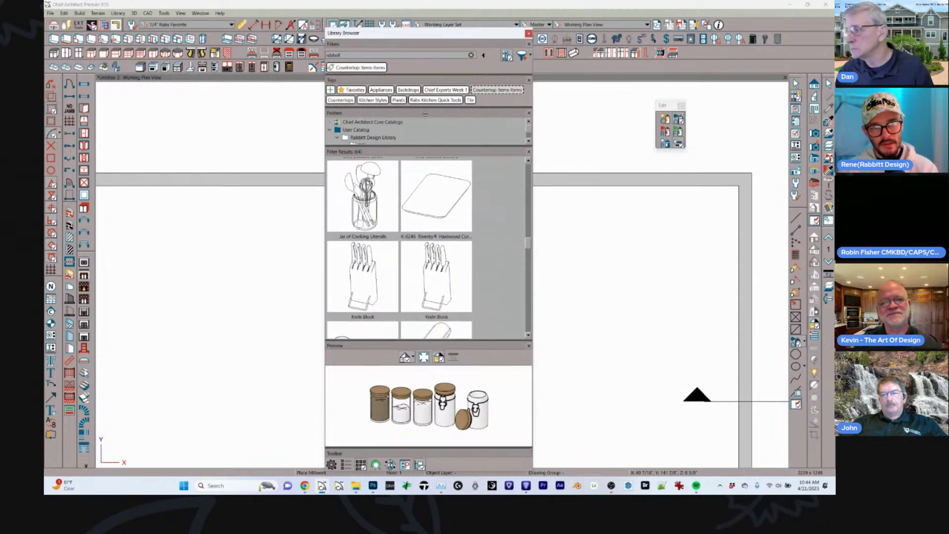
left_click_drag(430, 339, 430, 393)
left_click_drag(533, 282, 743, 252)
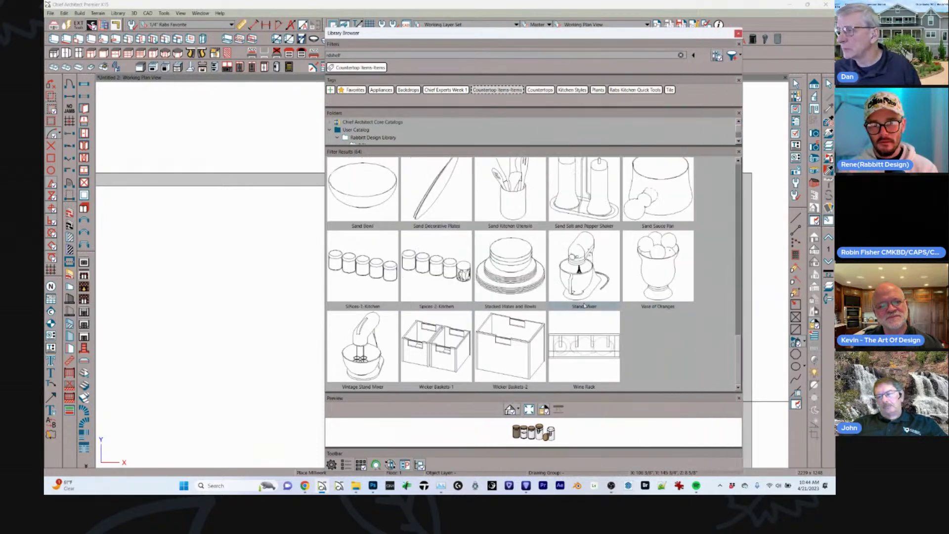
scroll(550, 315, "up", 5, "ctrl")
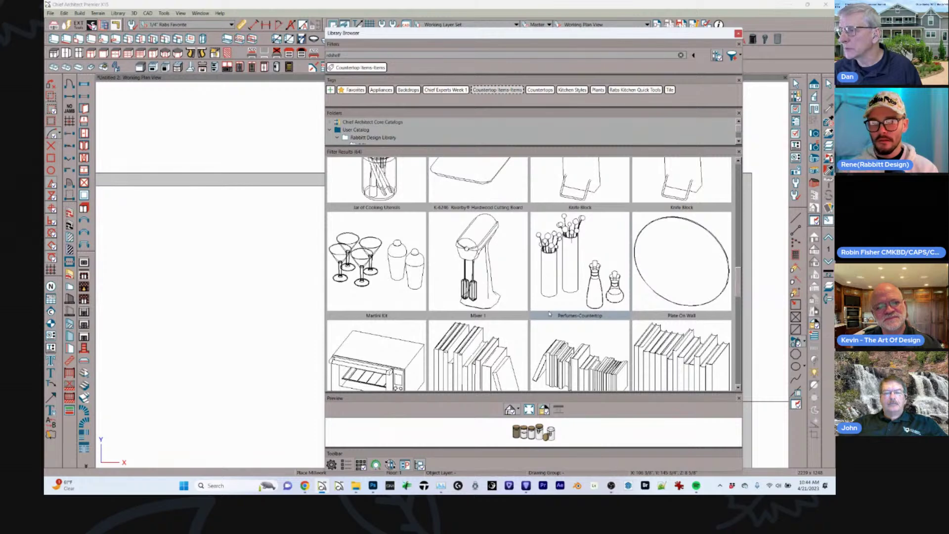
Enlarge the preview area again and look at the view types available for the cooking jars preview.
left_click_drag(527, 392, 529, 287)
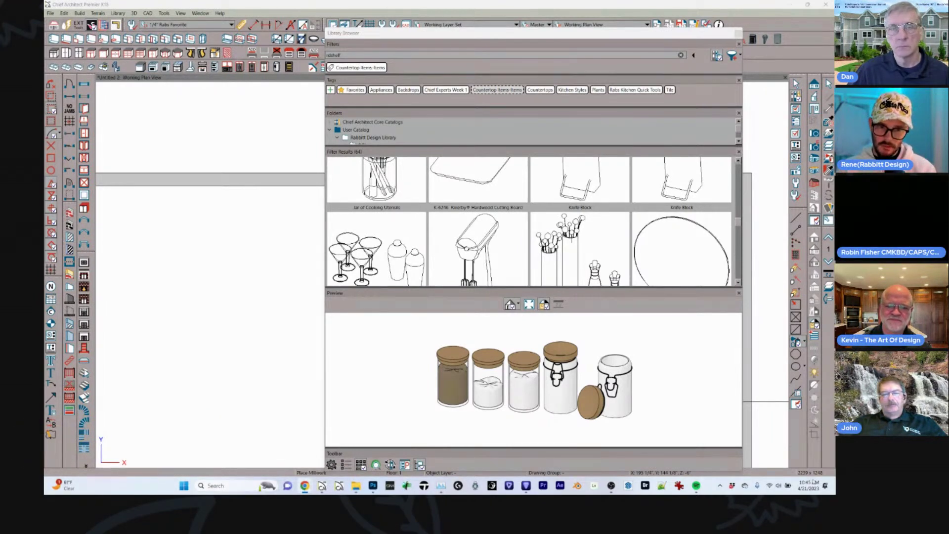
left_click(517, 304)
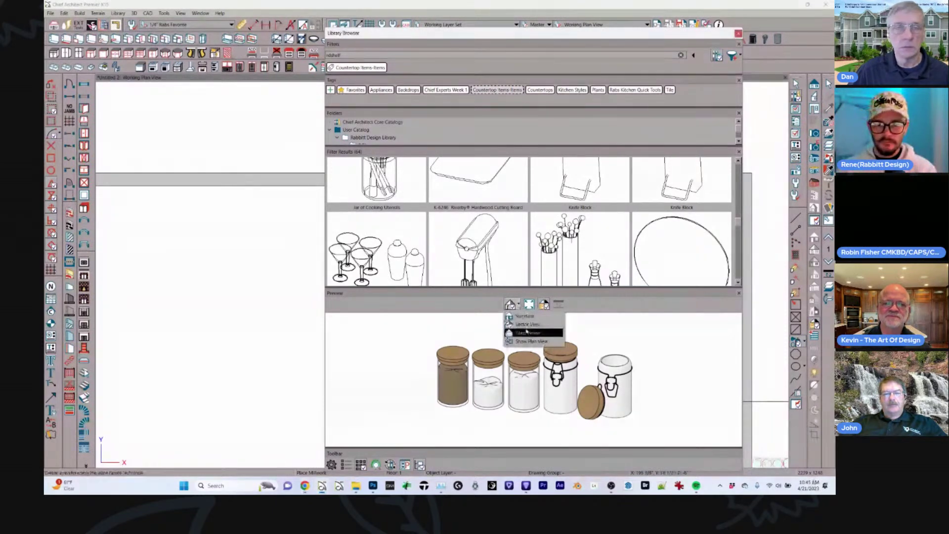
left_click(586, 301)
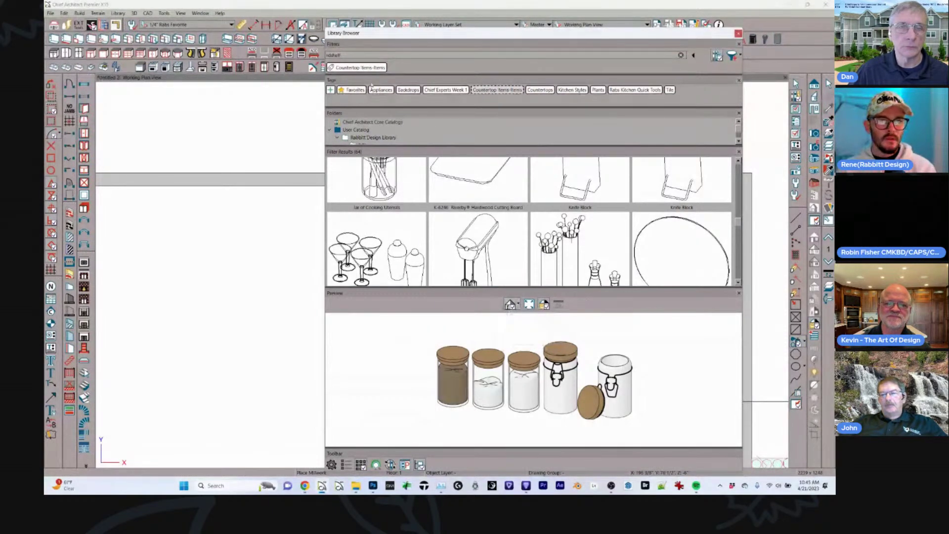
Make the Folders area taller and remove the Countertop Items-Items tag filter.
double_click(334, 55)
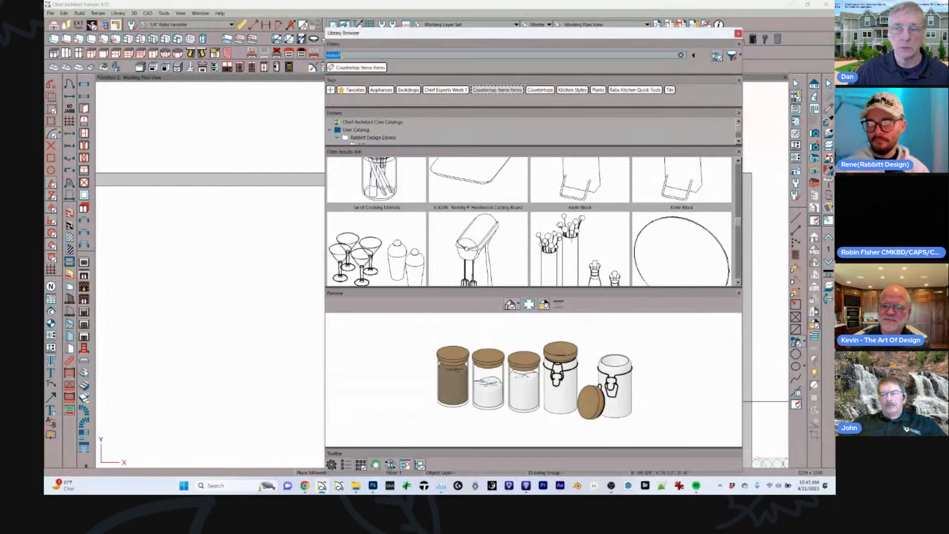
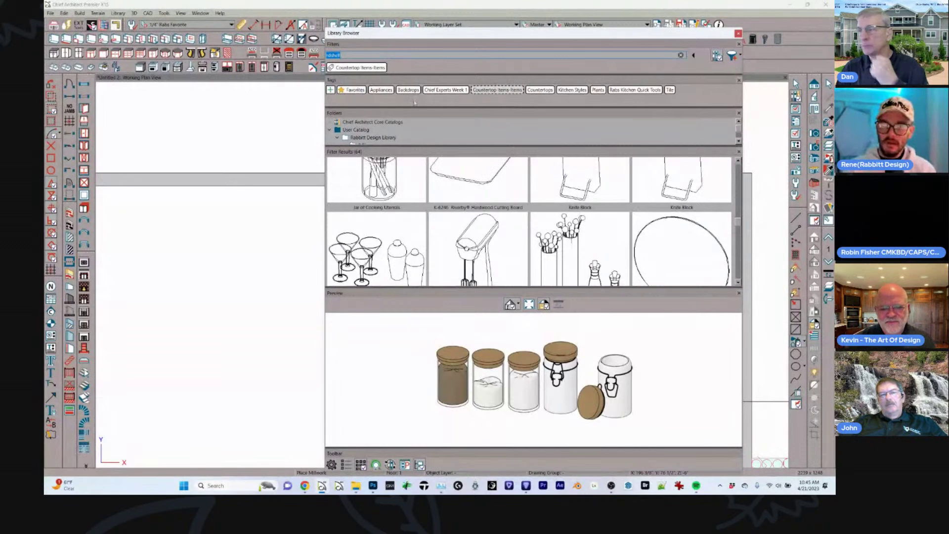
left_click_drag(520, 149, 527, 199)
left_click(330, 68)
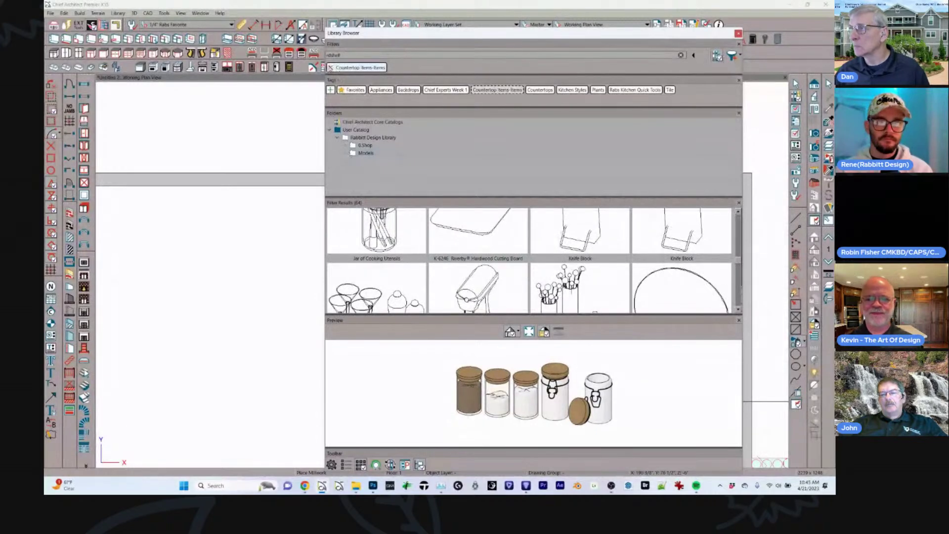
Find the Jack Daniels item among the unsorted items in the folder tree and preview it.
scroll(415, 146, "down", 5)
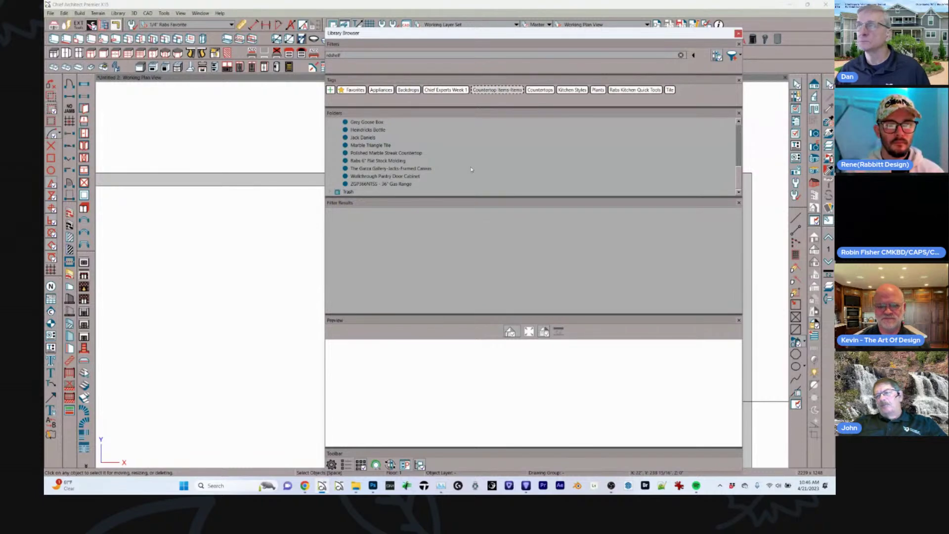
scroll(469, 169, "up", 1)
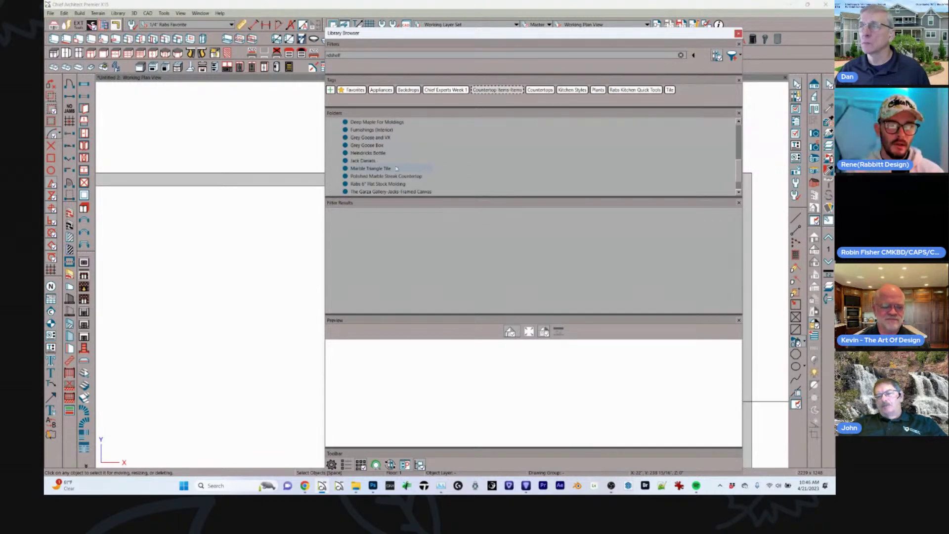
left_click(368, 162)
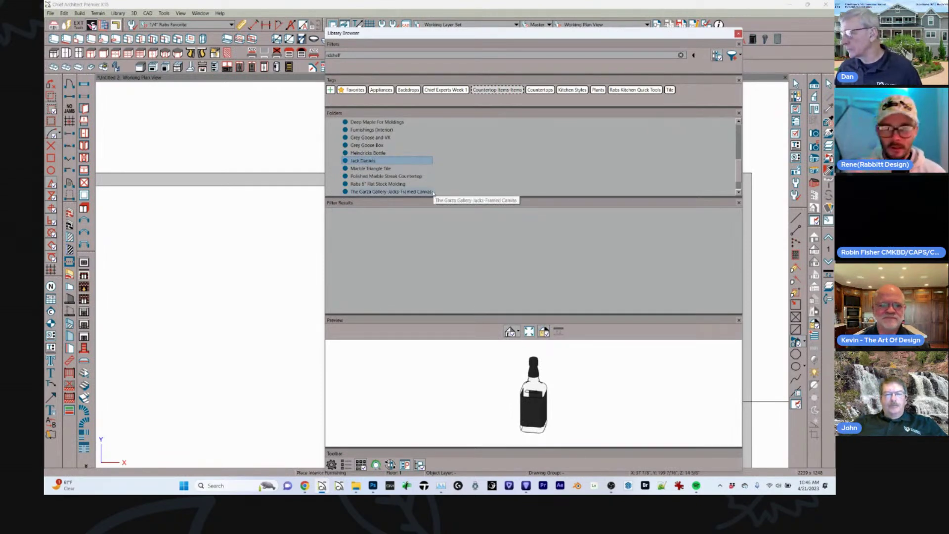
Try to move the Jack Daniels item from the User Catalog to the Z. To Sort folder, and cancel the move.
right_click(370, 162)
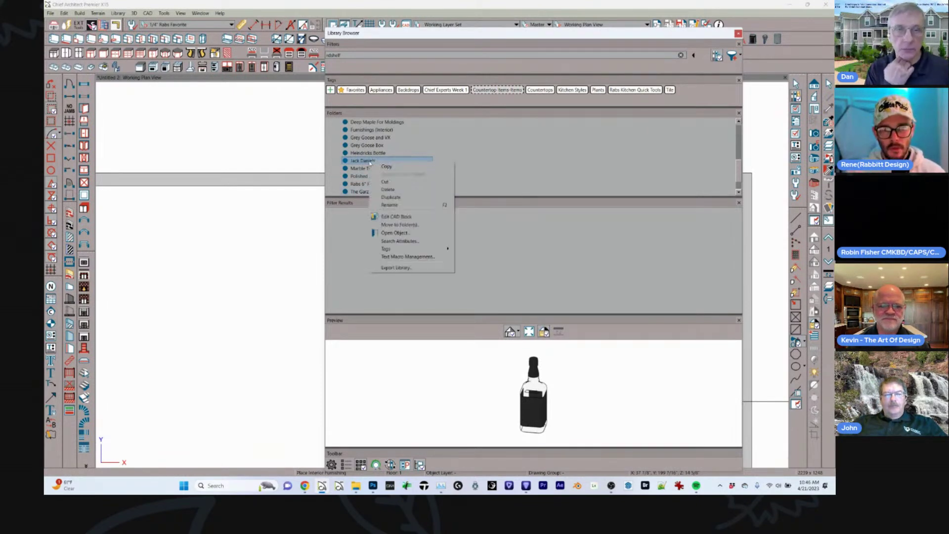
left_click(401, 225)
left_click_drag(671, 205, 439, 108)
left_click_drag(533, 232, 581, 279)
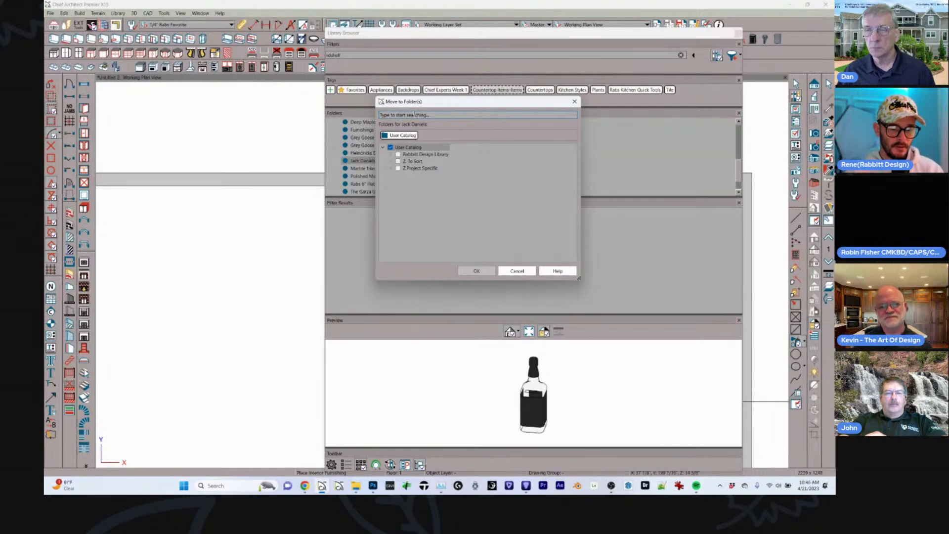
type("to sort")
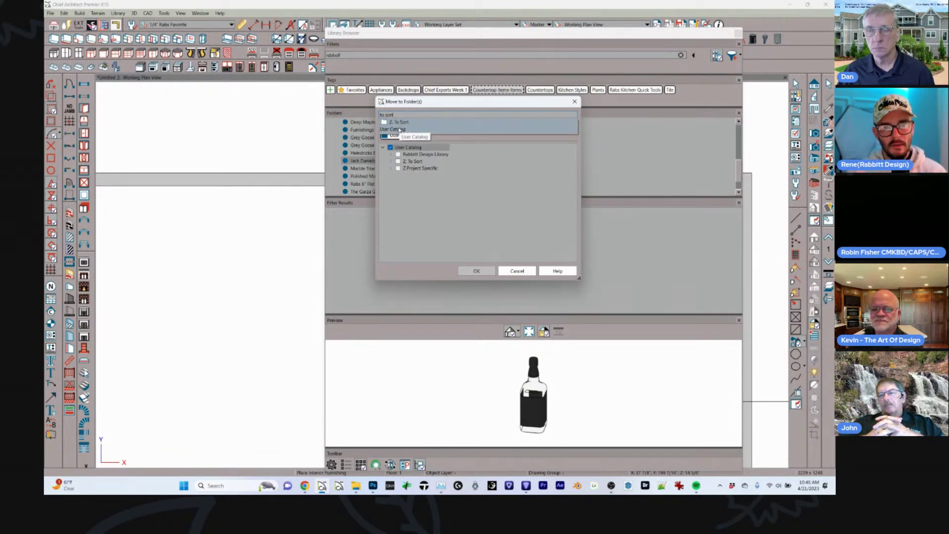
left_click(400, 128)
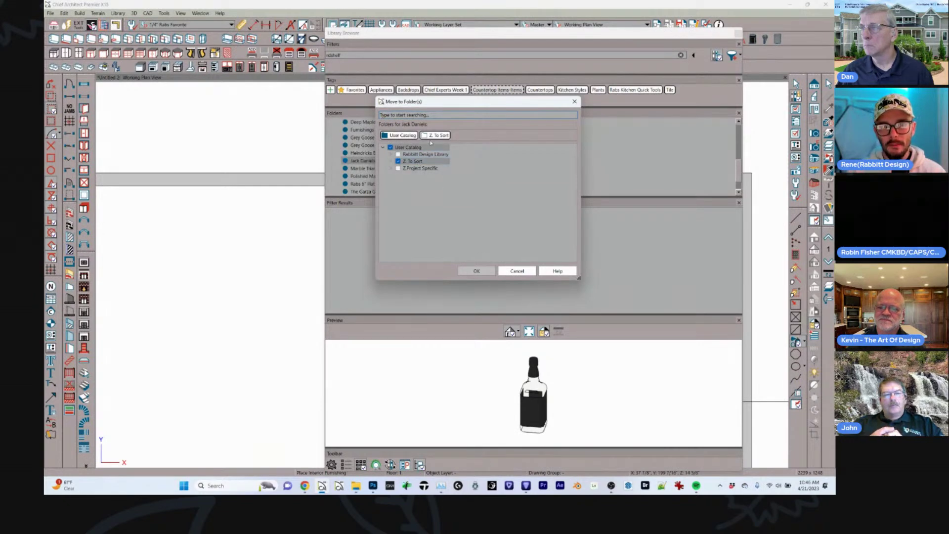
left_click(397, 136)
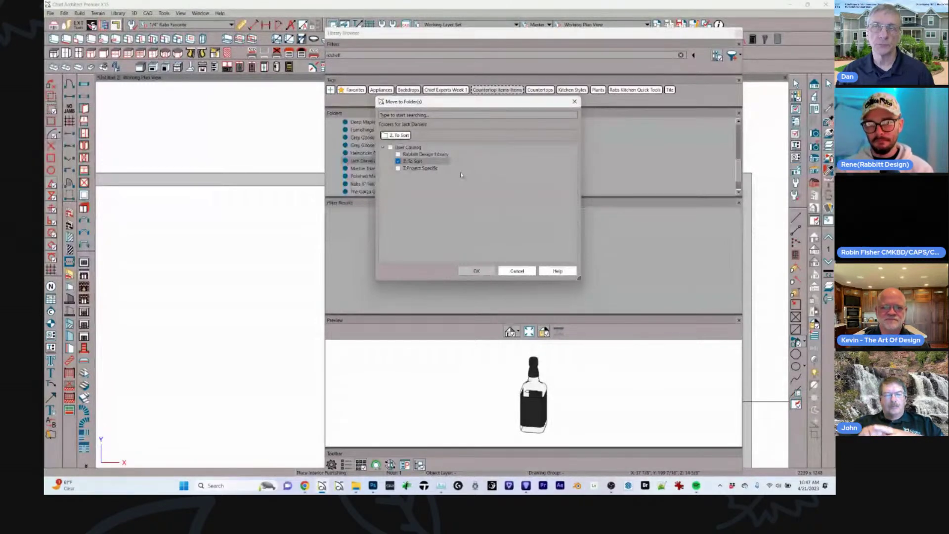
left_click(524, 273)
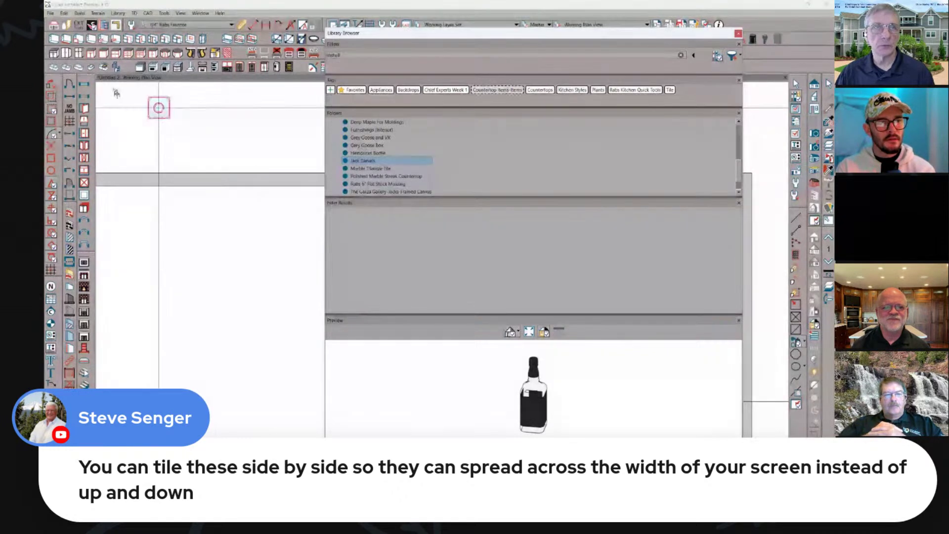
Look at the Appearance settings in the program preferences and close them.
left_click(63, 13)
left_click(109, 210)
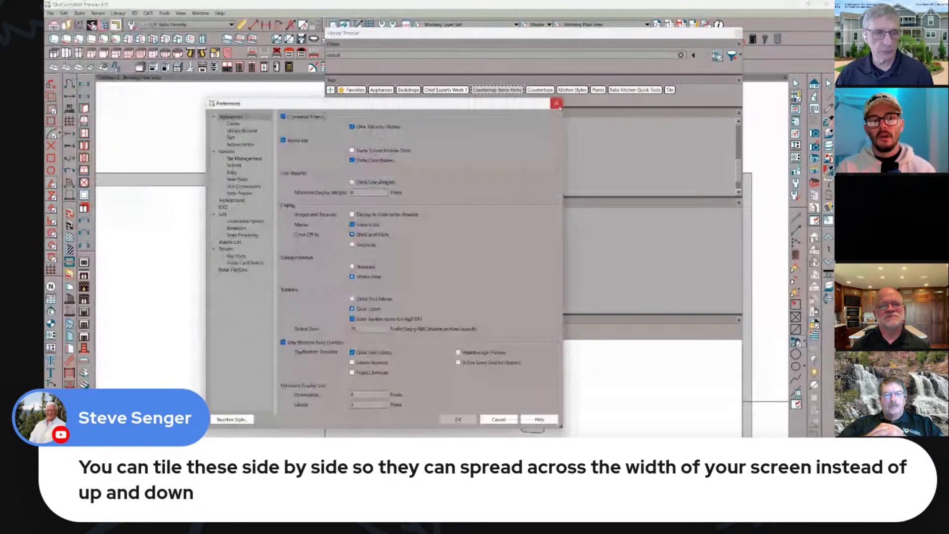
left_click(556, 103)
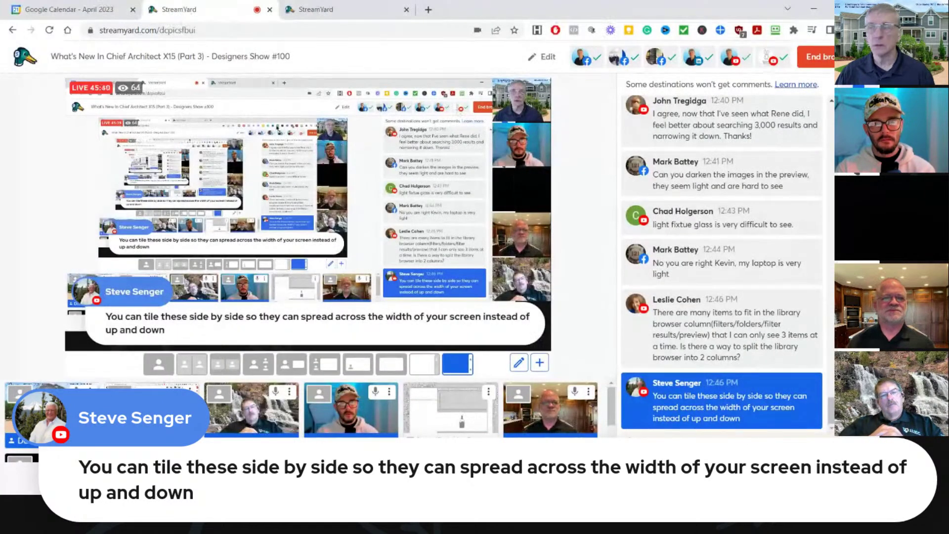
Switch to the Library Browser with the GE filter, resize its side-by-side Folders and Filter Results panels, and move the whole window into view.
left_click(341, 470)
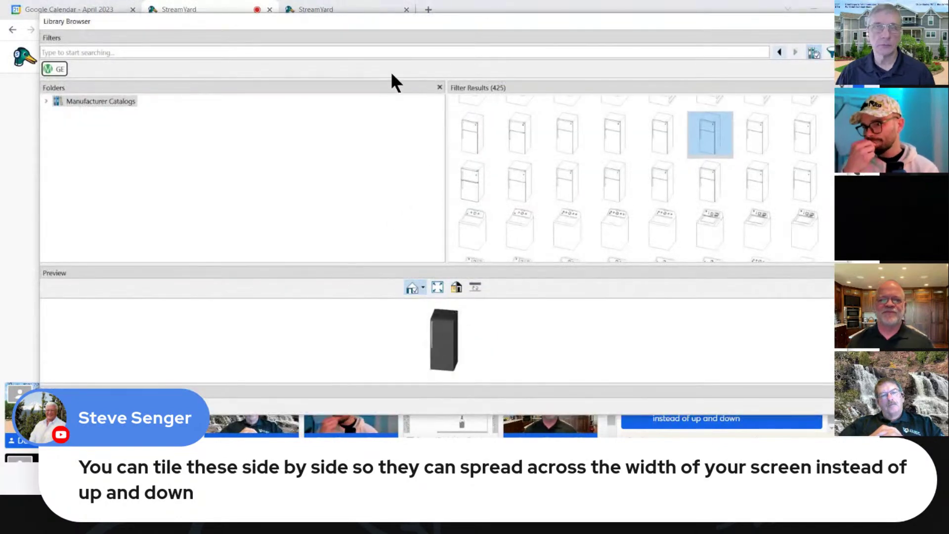
left_click_drag(346, 87, 199, 129)
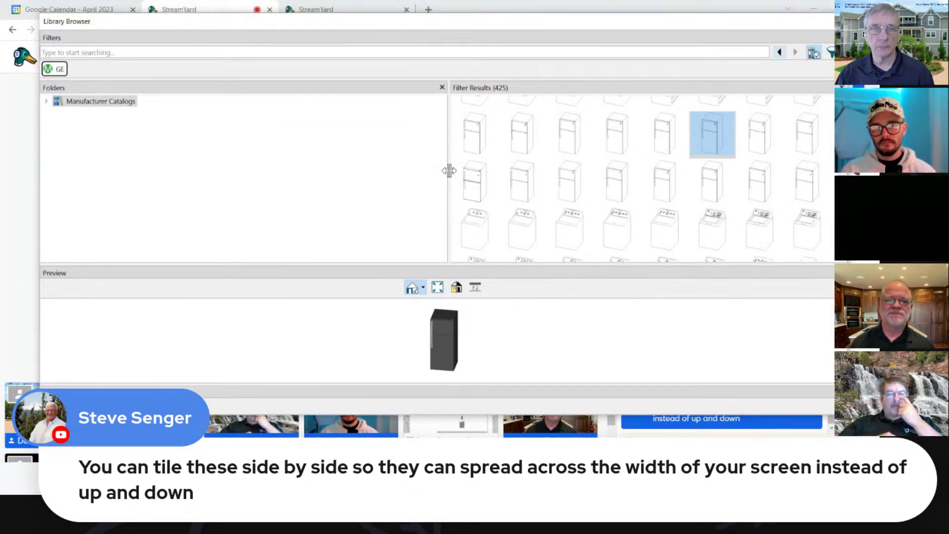
left_click_drag(448, 170, 105, 131)
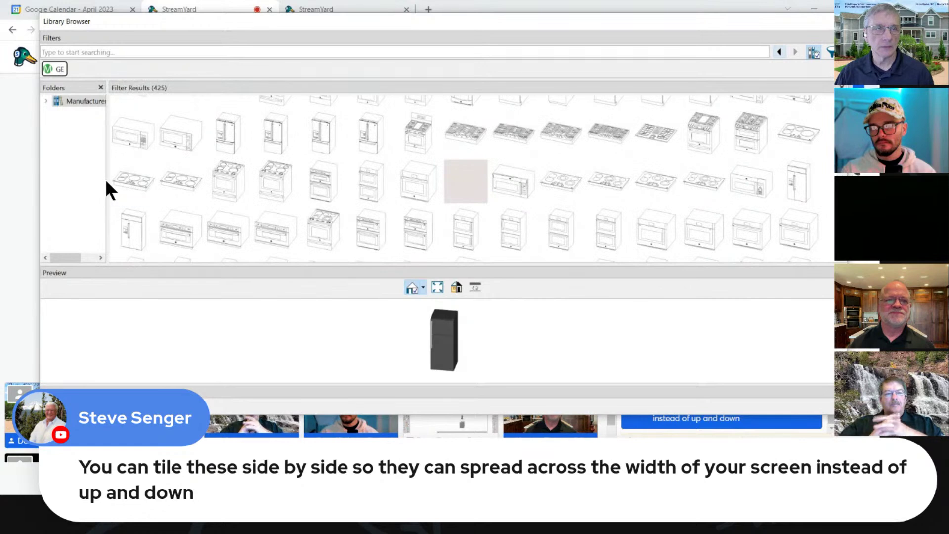
left_click_drag(107, 190, 441, 204)
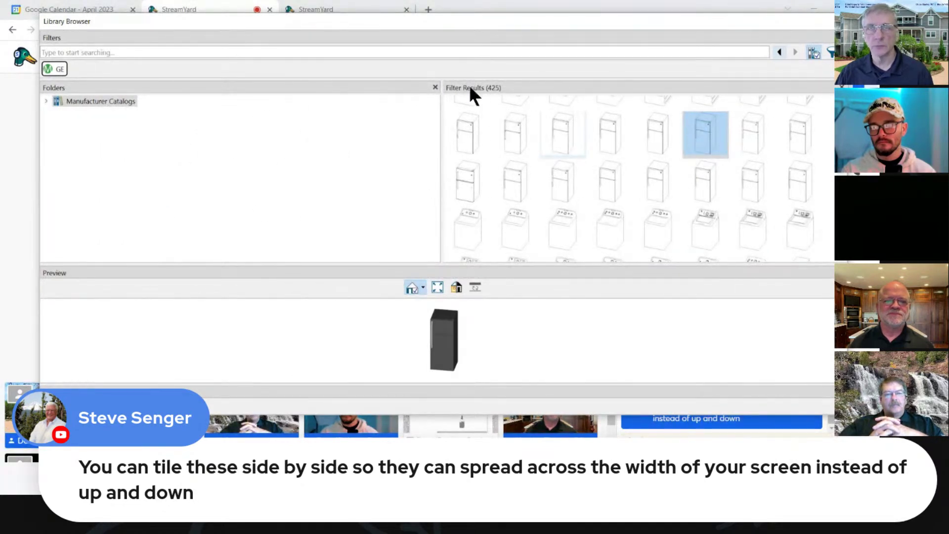
left_click_drag(429, 22, 399, 22)
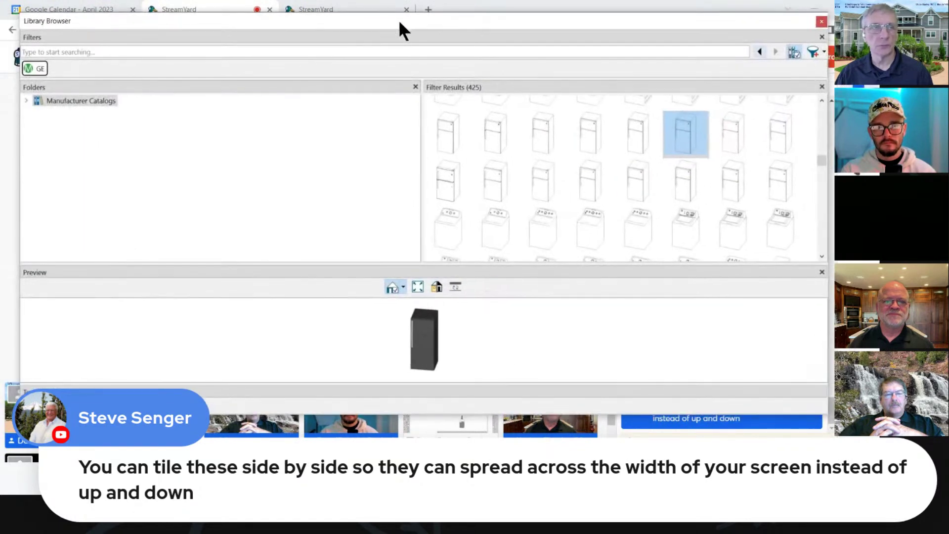
Expand Manufacturer Catalogs and GE Appliances in the folder tree, filter by the GE Appliances folder, and remove the GE filter.
left_click(27, 100)
left_click(63, 111)
left_click(38, 112)
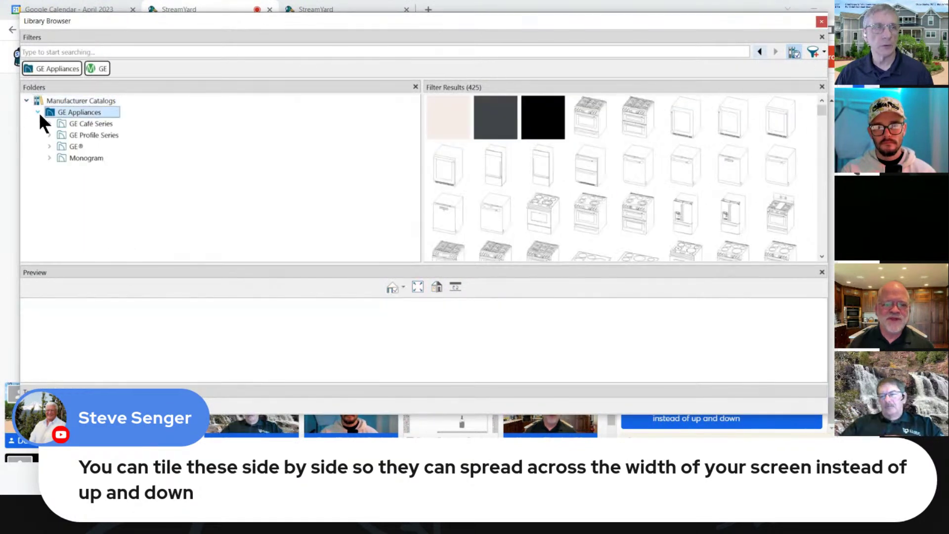
left_click(92, 68)
left_click_drag(166, 21, 168, 24)
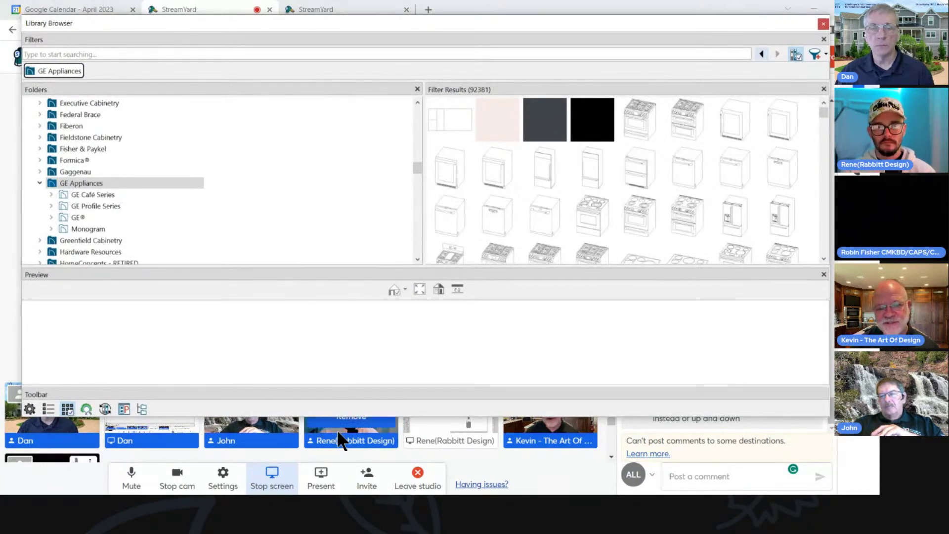
Move the Library Browser off this screen and bring the x15-new-features.pdf window in Adobe Acrobat into view.
left_click_drag(369, 23, 948, 33)
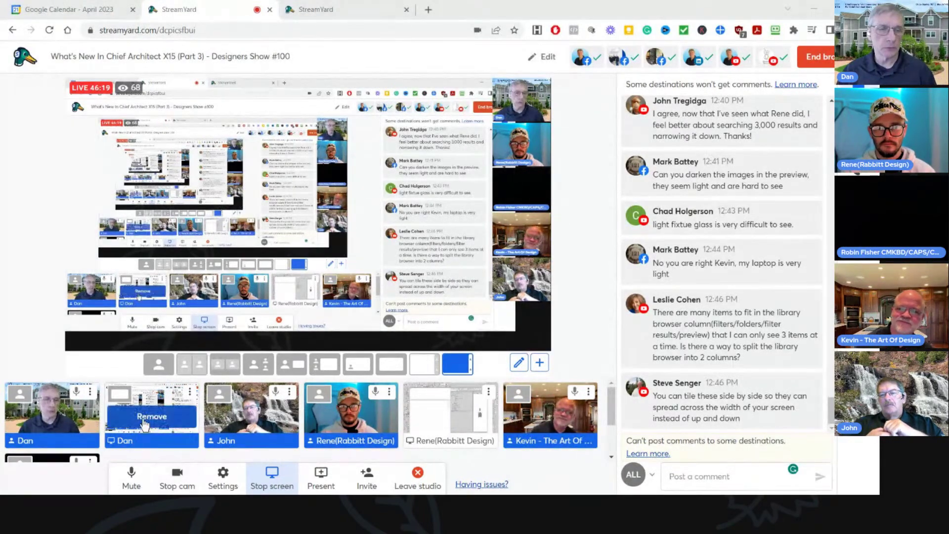
left_click(143, 422)
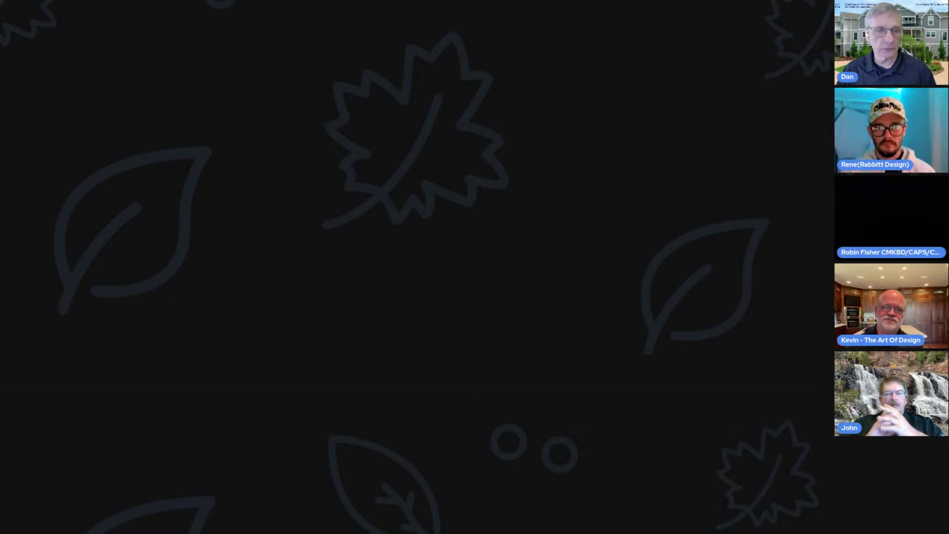
left_click(148, 419)
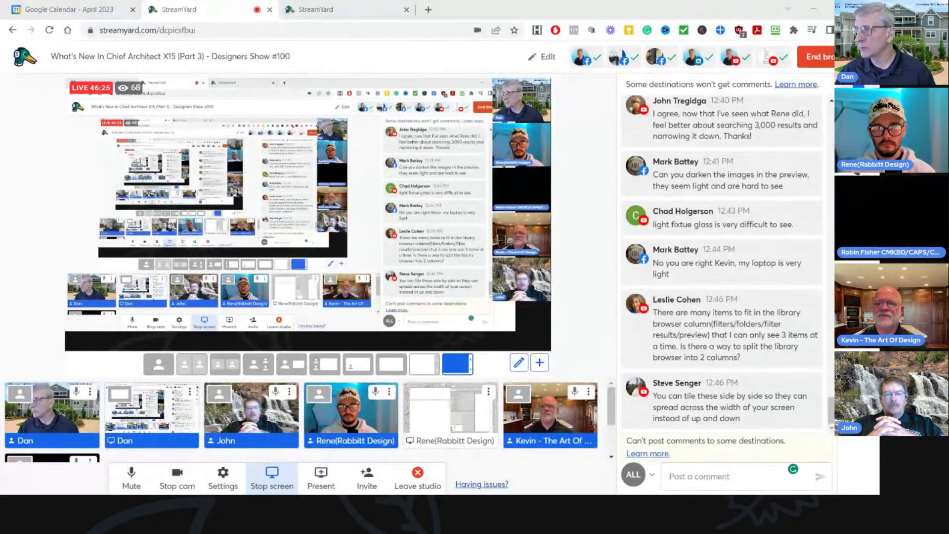
left_click_drag(948, 3, 478, 10)
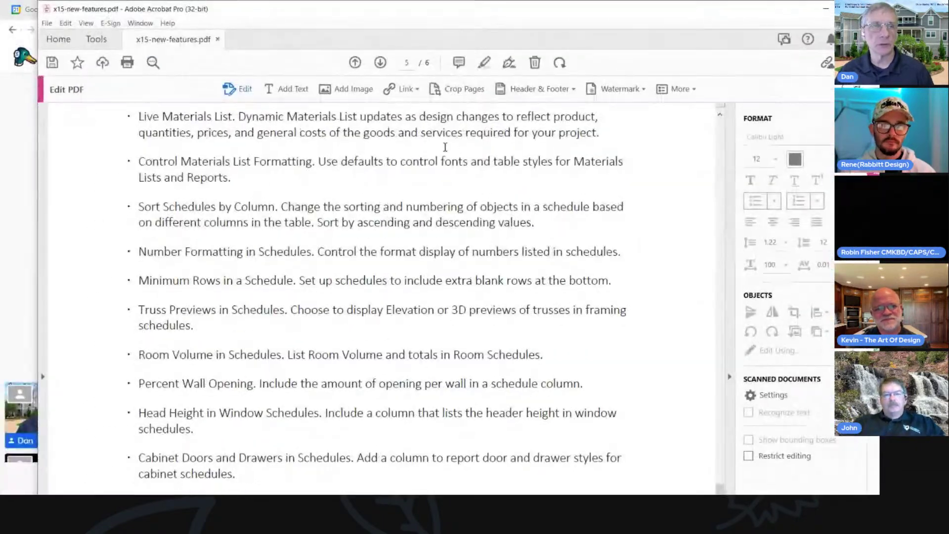
Read the Drafting / Project Management section of the PDF, covering Live Materials List and Control Materials List Formatting.
scroll(442, 167, "up", 4)
left_click_drag(115, 234, 310, 237)
left_click(311, 237)
scroll(309, 236, "down", 2)
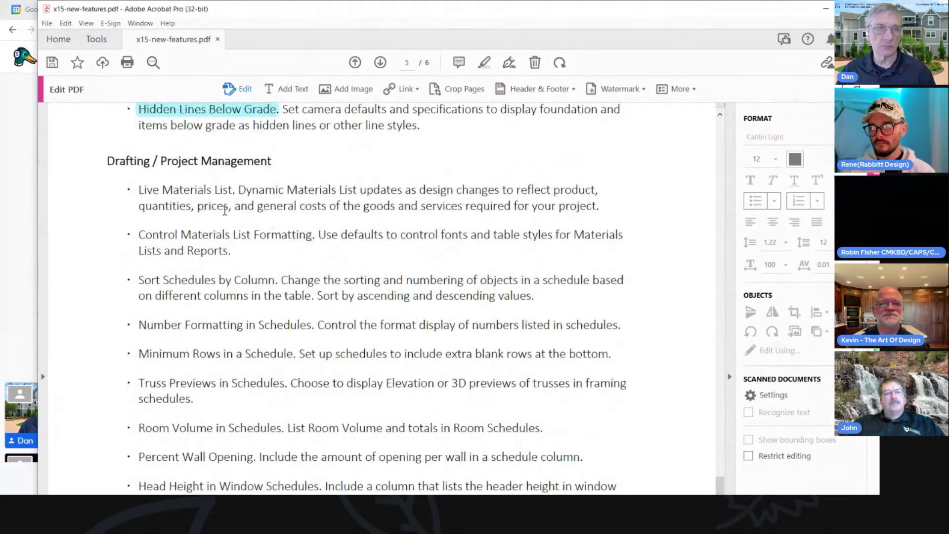
left_click_drag(179, 190, 206, 189)
left_click(263, 187)
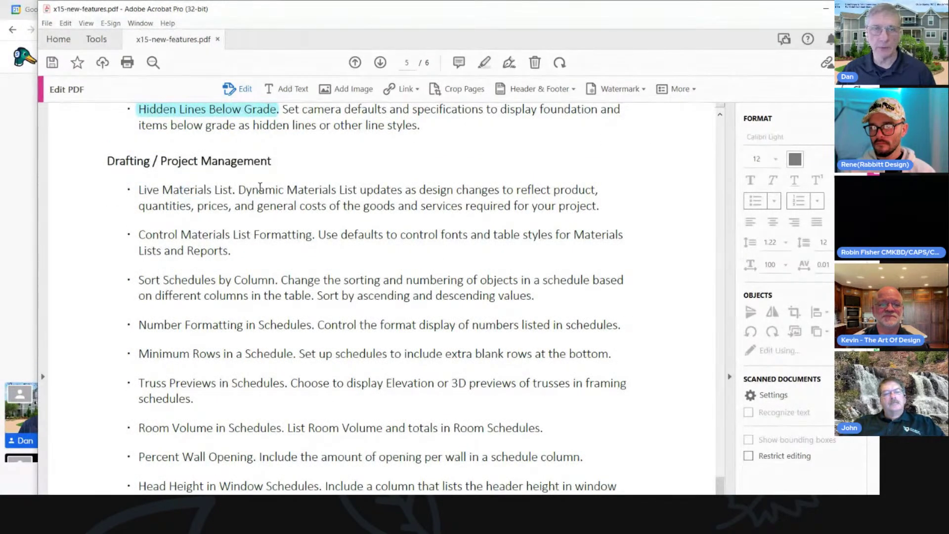
scroll(260, 187, "down", 1)
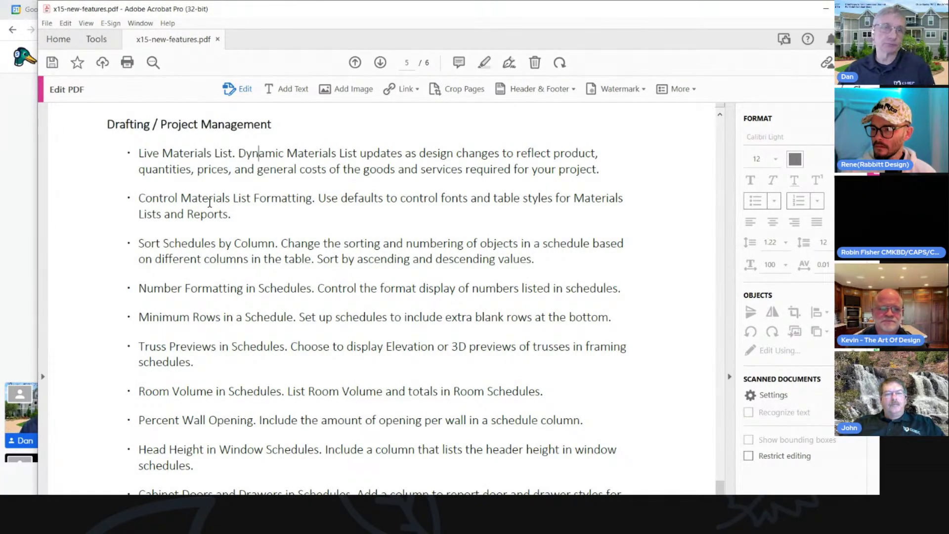
mouse_move(368, 14)
left_mouse_down()
mouse_move(302, 2)
mouse_move(357, 13)
left_mouse_up()
left_click(246, 198)
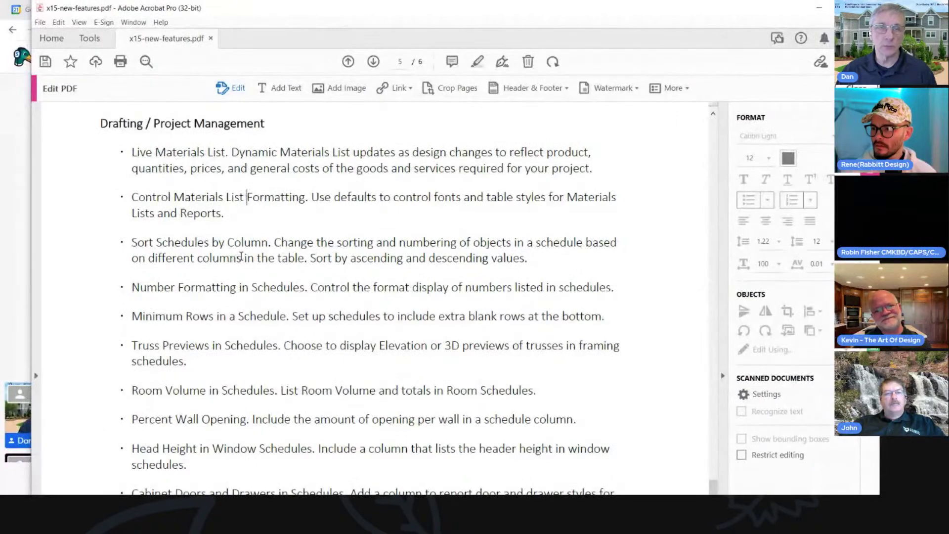
scroll(238, 257, "down", 1)
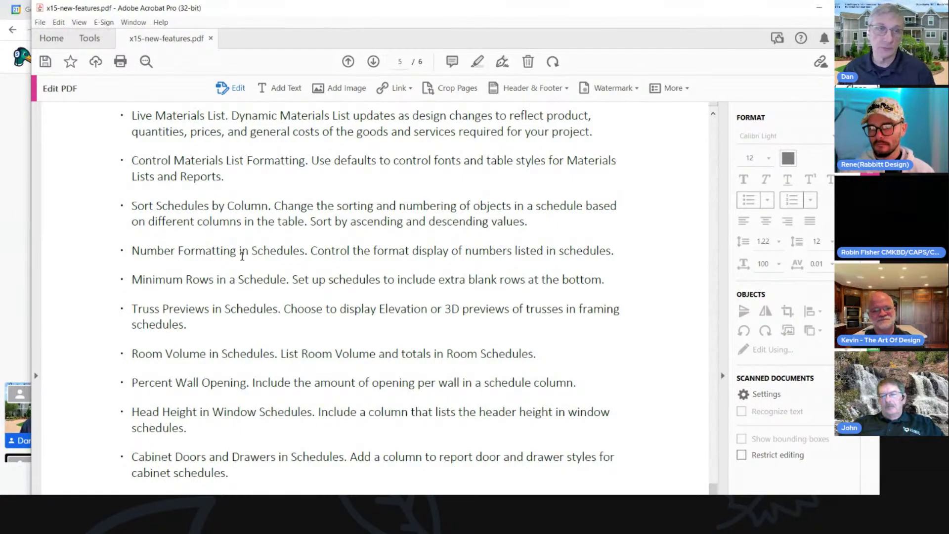
scroll(390, 197, "down", 1)
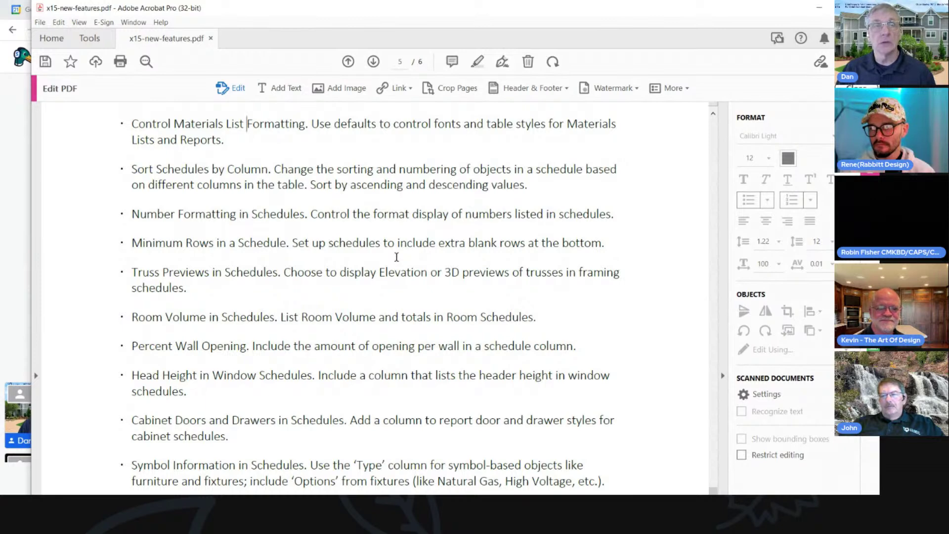
Examine the schedule features in the PDF, from Sort Schedules by Column and Truss Previews in Schedules to the end of page 5.
left_click_drag(132, 169, 209, 169)
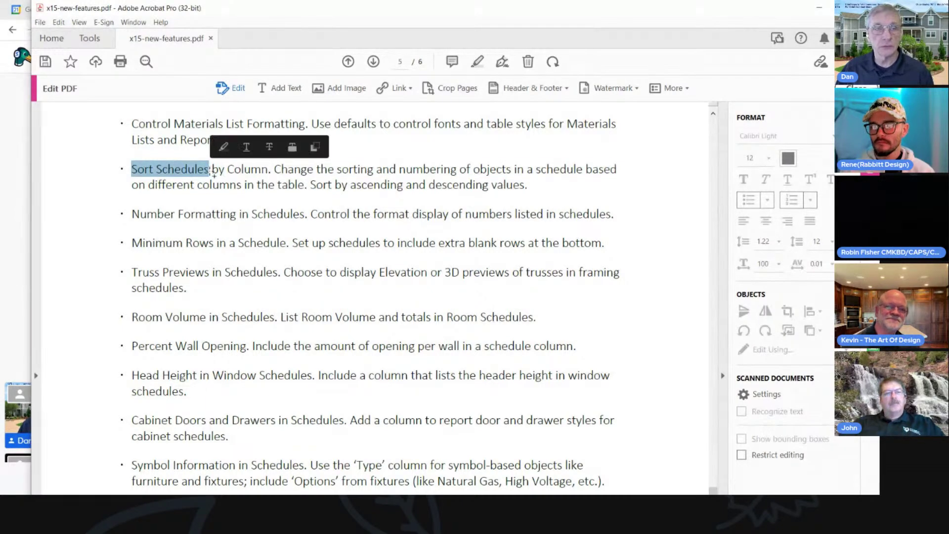
scroll(529, 307, "down", 1)
scroll(529, 306, "down", 1)
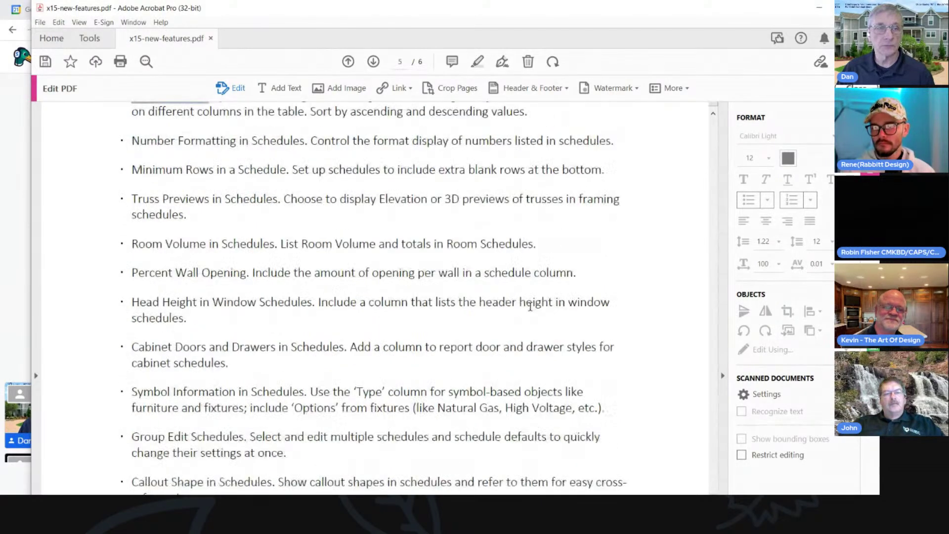
scroll(216, 198, "down", 1)
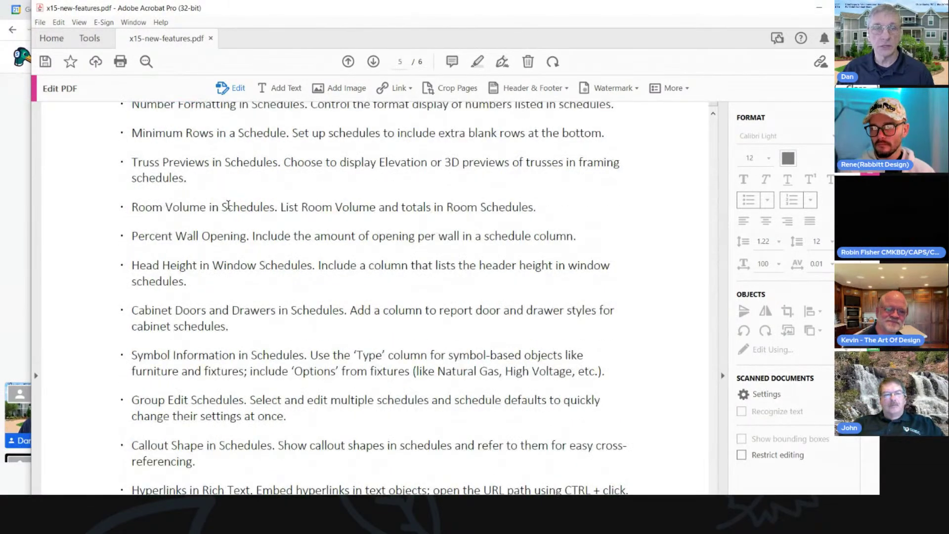
scroll(205, 221, "up", 2)
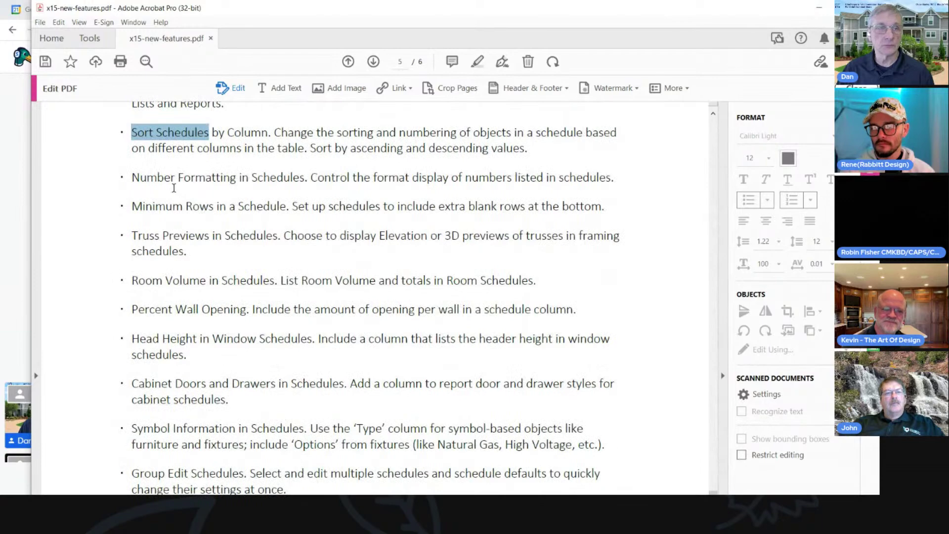
scroll(167, 230, "down", 1)
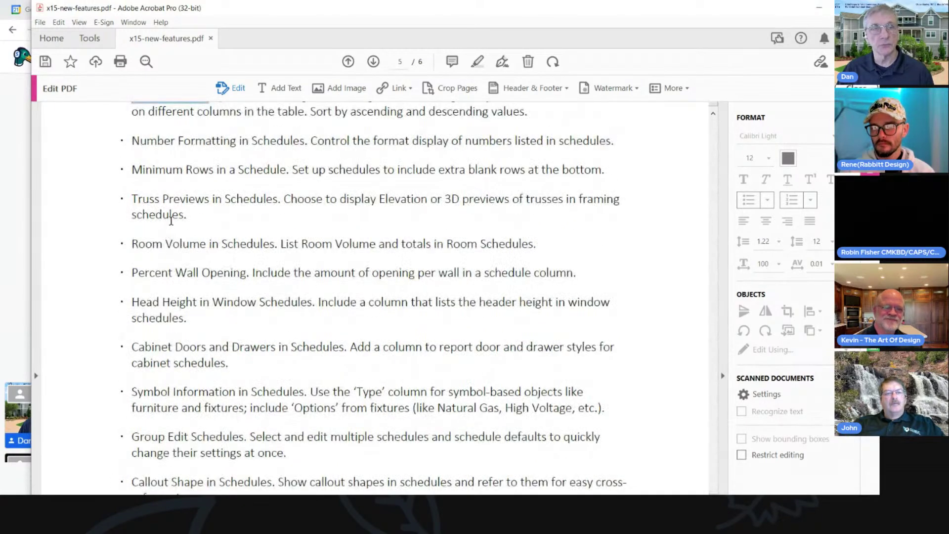
scroll(171, 221, "down", 1)
scroll(257, 223, "down", 1)
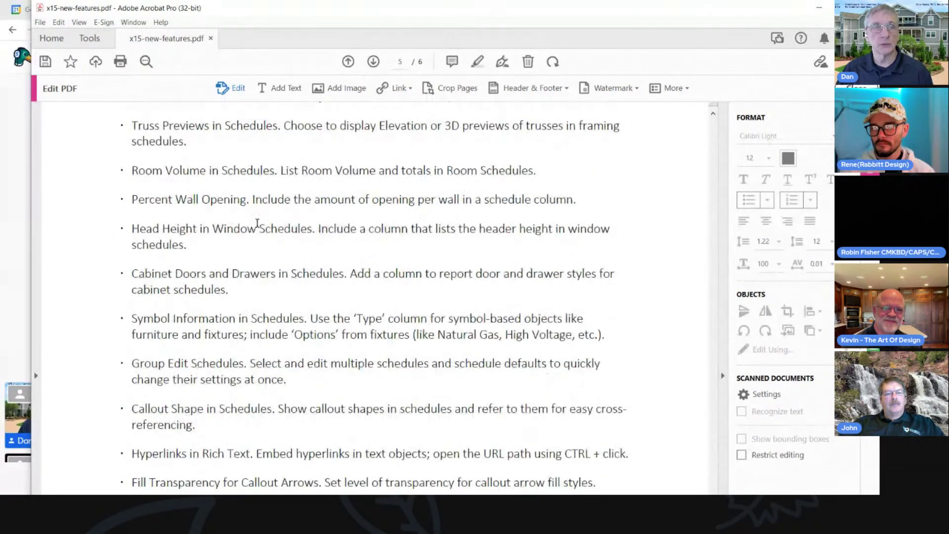
left_click_drag(132, 126, 277, 126)
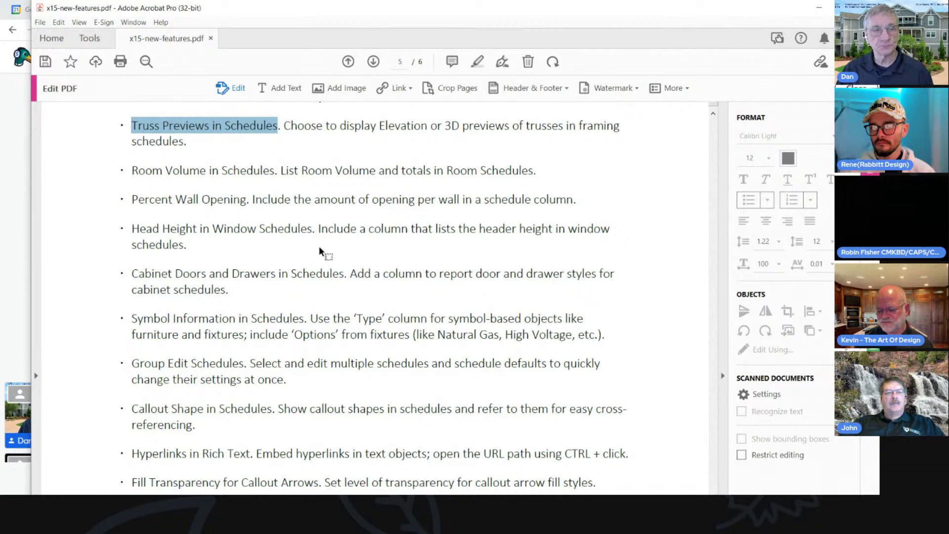
scroll(320, 251, "down", 2)
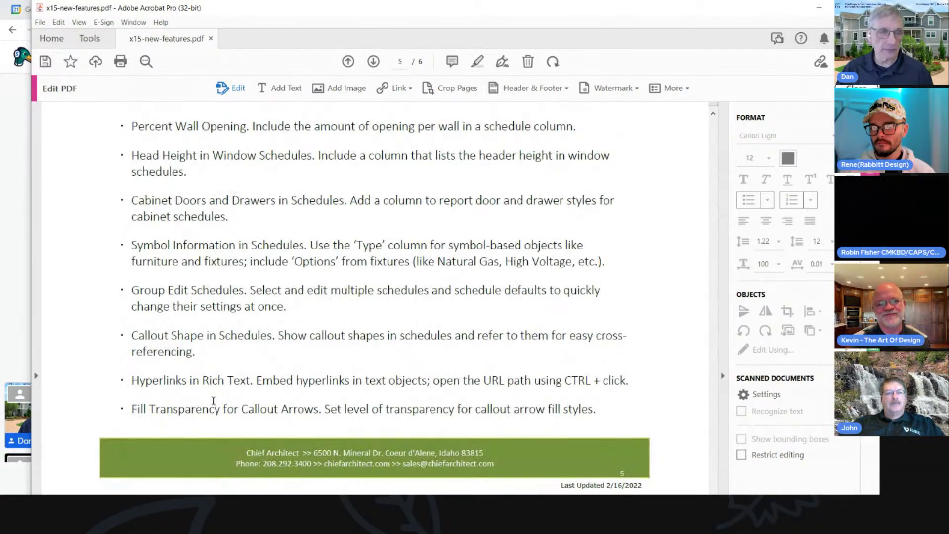
scroll(216, 400, "down", 3)
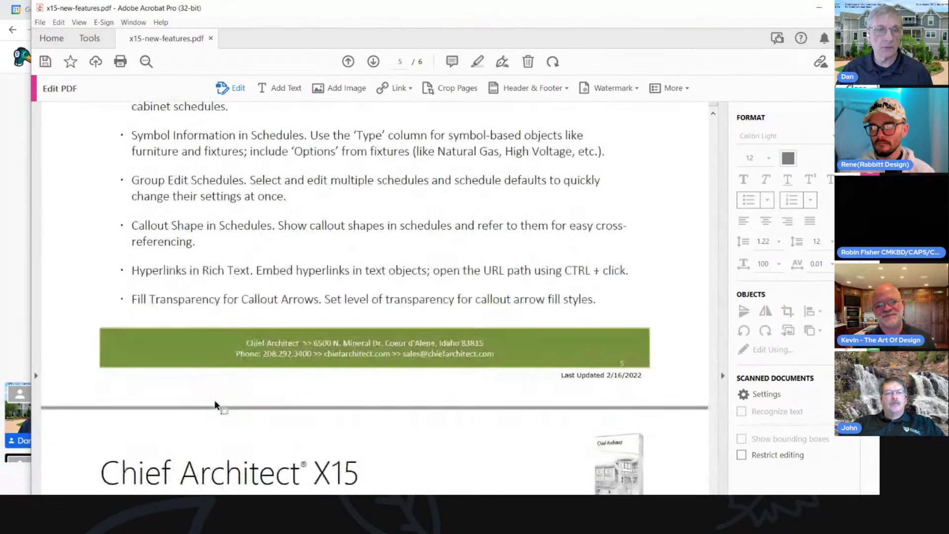
Move the PDF window off the screen, switch to the shared Chief Architect plan, and close the Library Browser.
left_click_drag(256, 14, 879, 38)
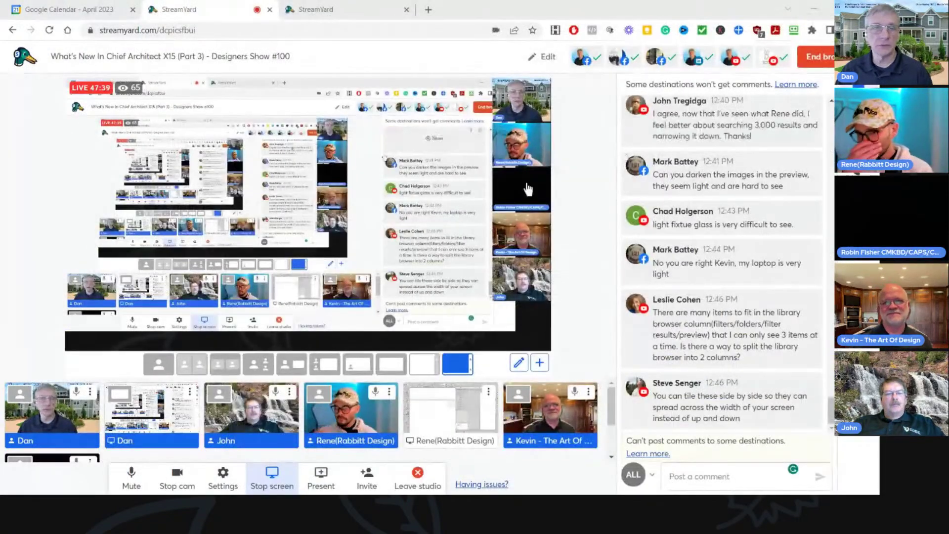
left_click(272, 477)
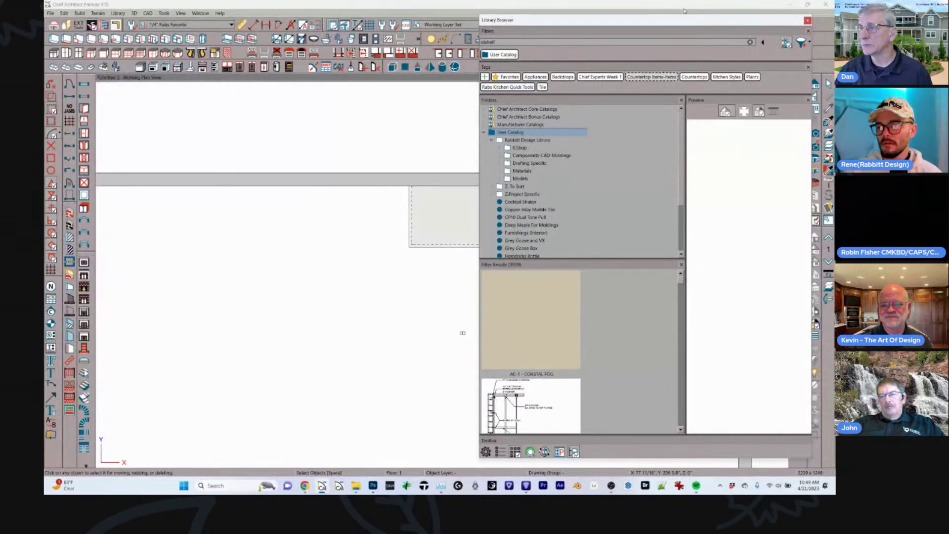
left_click(807, 21)
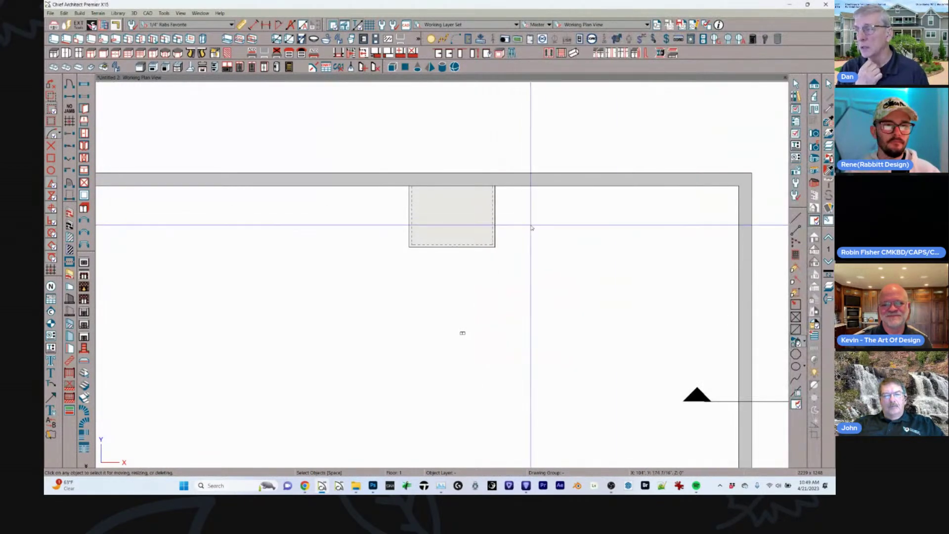
Place a window schedule in the empty area outside the right exterior wall of the plan.
scroll(525, 220, "down", 3)
scroll(448, 160, "up", 1)
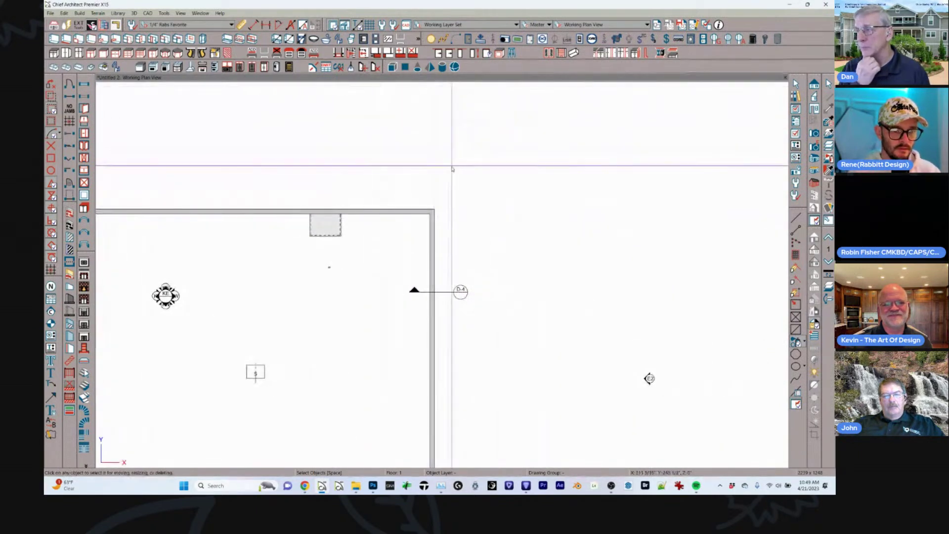
key("alt+t")
key("s")
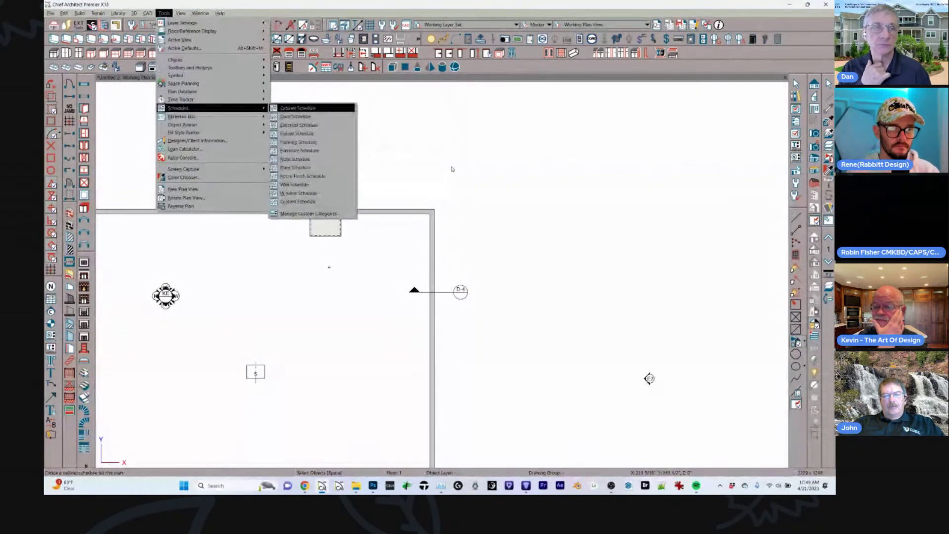
left_click(298, 194)
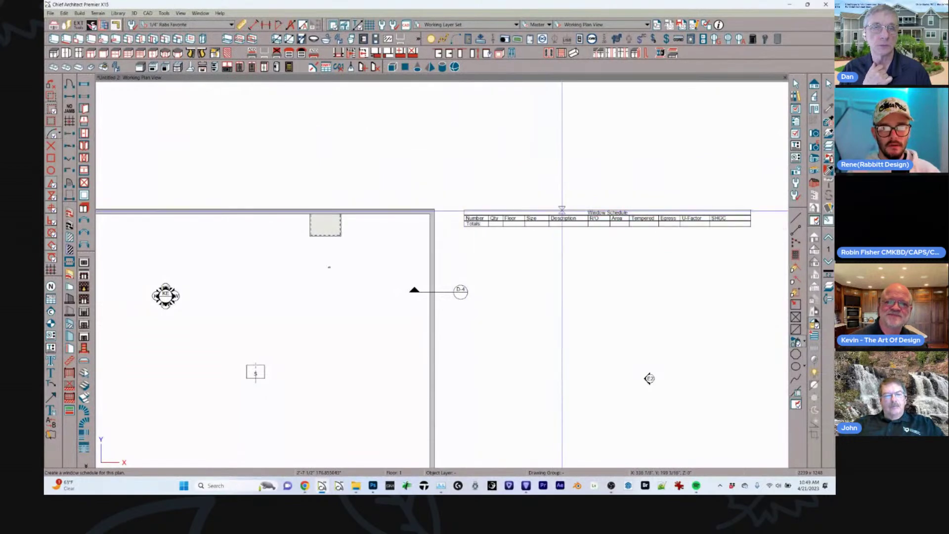
left_click(563, 214)
Place four standard windows in the exterior walls, two in the upper wall and two in the right wall.
left_click(311, 201)
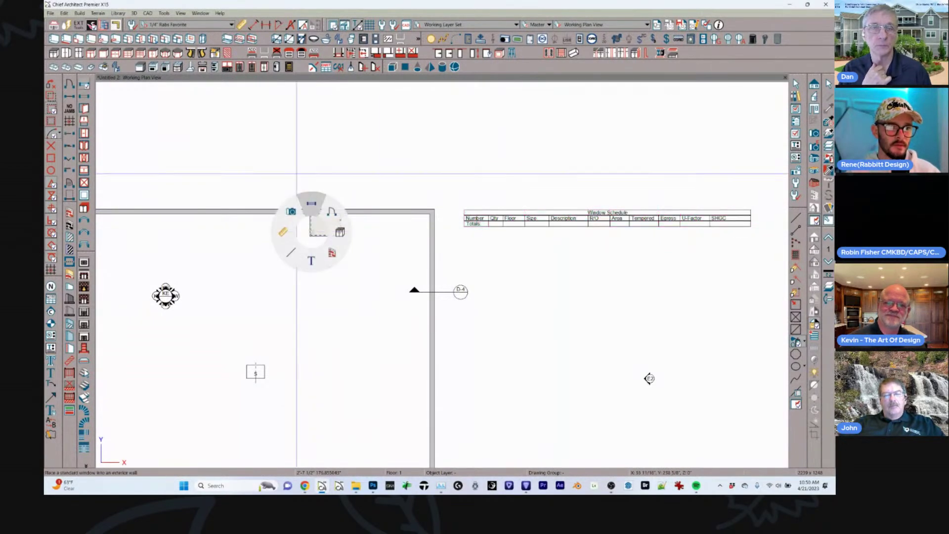
left_click(246, 211)
left_click(166, 211)
left_click(433, 324)
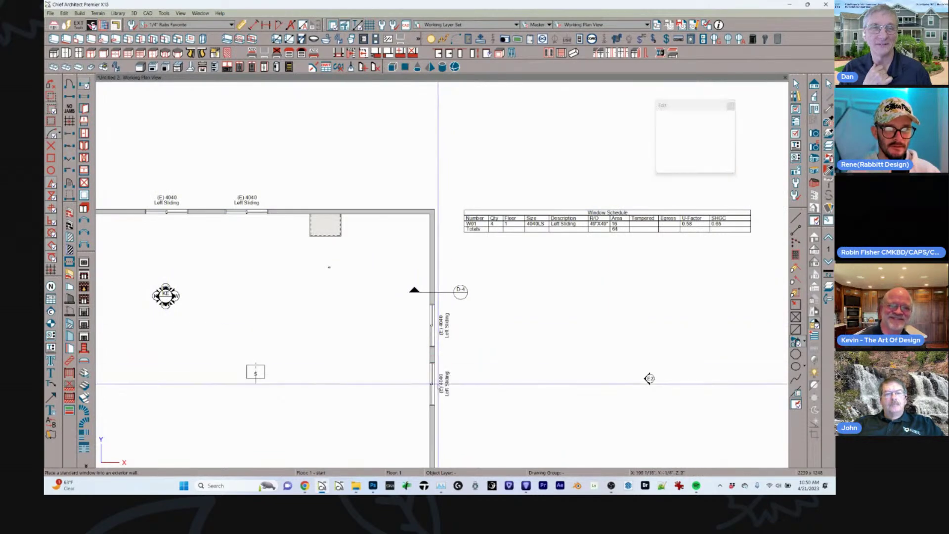
Widen the lower window in the right wall to about 4'-11" and the upper one to 4'-6".
left_click(433, 379)
key("Tab")
key("Return")
left_click(431, 317)
left_click_drag(432, 304, 433, 279)
key("Tab")
type("6")
key("Return")
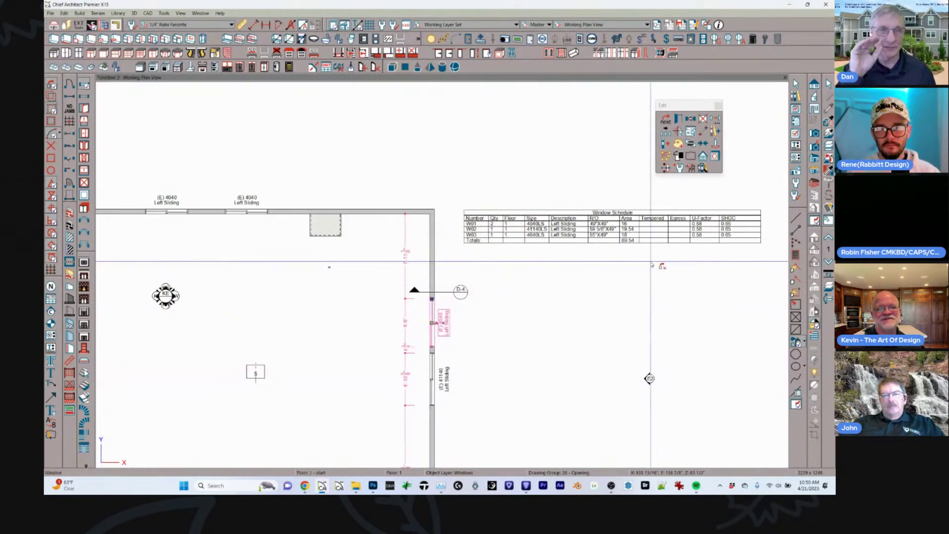
Turn on automatic row sorting for the window schedule, sorted by Floor in ascending order.
left_click(636, 238)
scroll(636, 239, "up", 1)
middle_click_drag(636, 239, 571, 289)
key("ctrl+e")
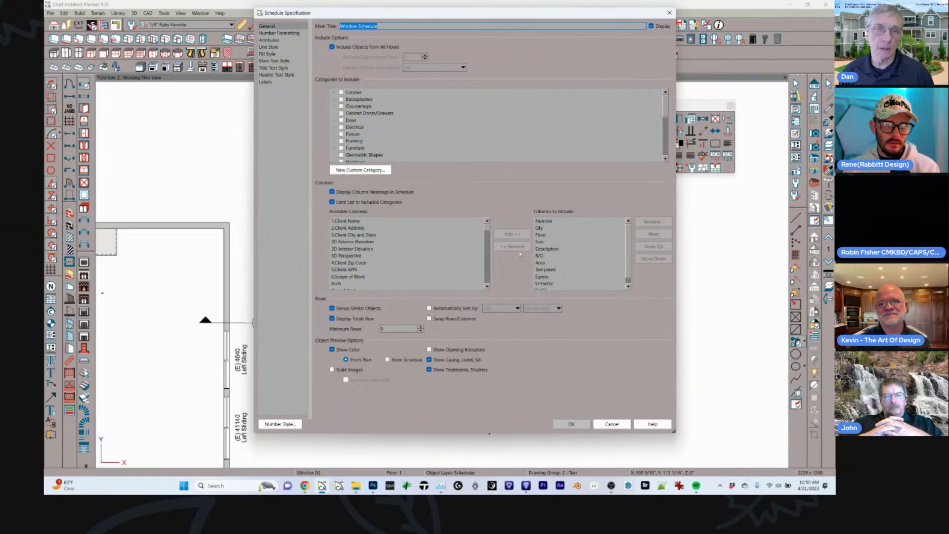
left_click(563, 242)
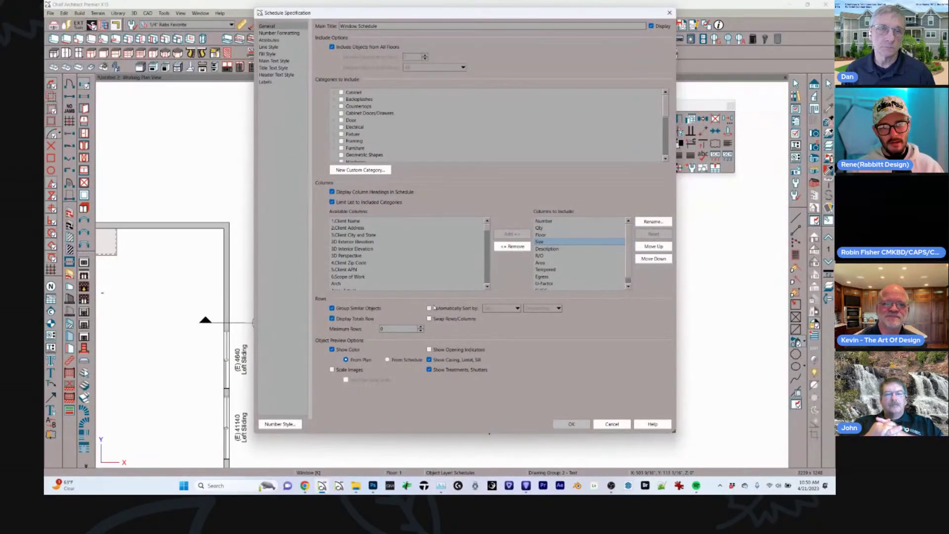
left_click(434, 308)
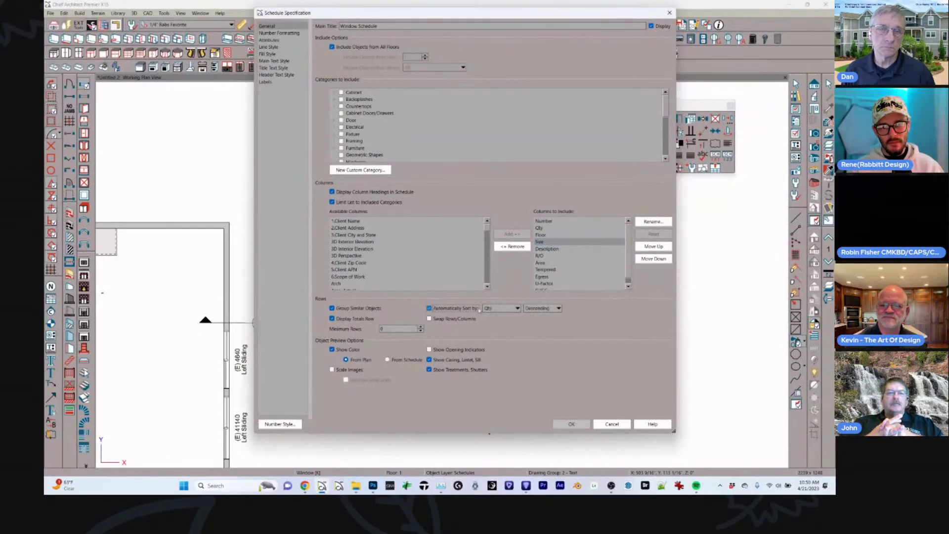
left_click(503, 308)
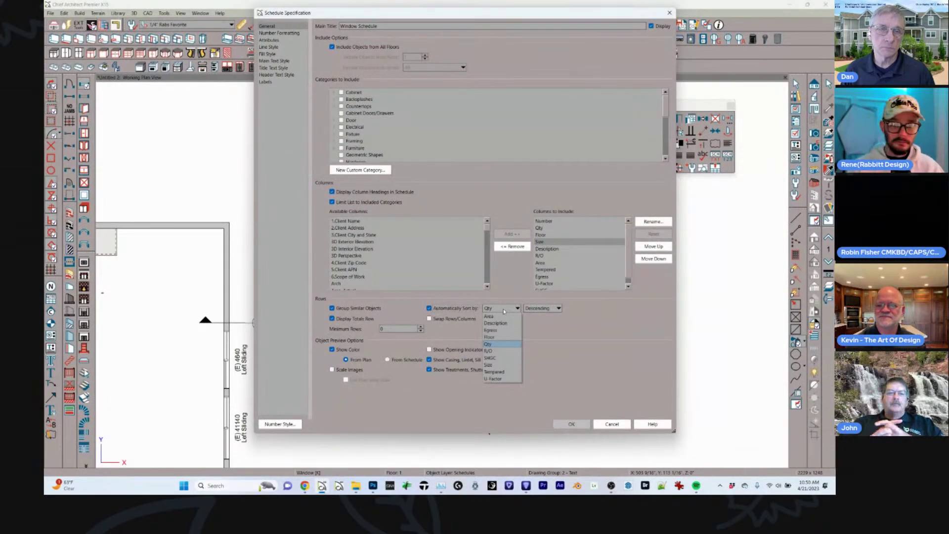
left_click(494, 338)
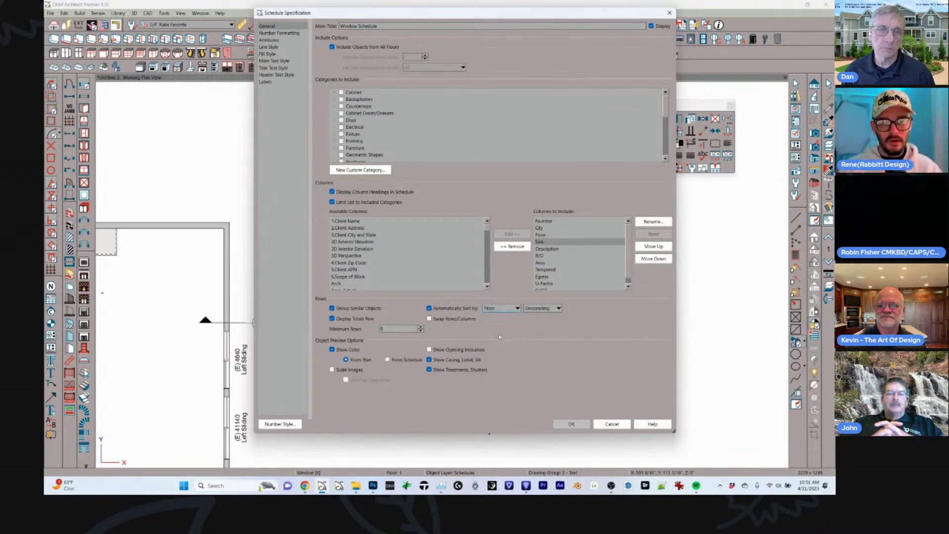
left_click(550, 308)
left_click(546, 320)
left_click(571, 424)
scroll(484, 423, "up", 3)
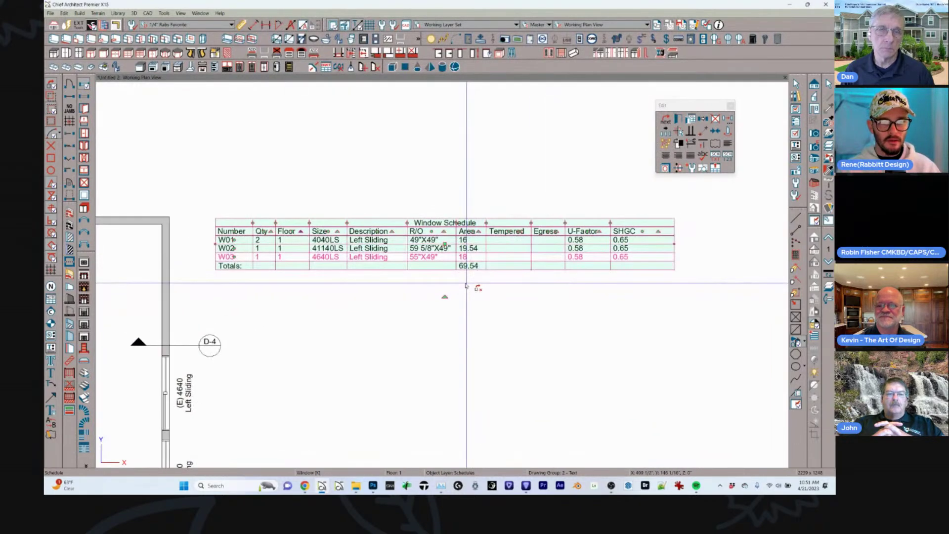
scroll(466, 285, "up", 1)
scroll(466, 286, "up", 1)
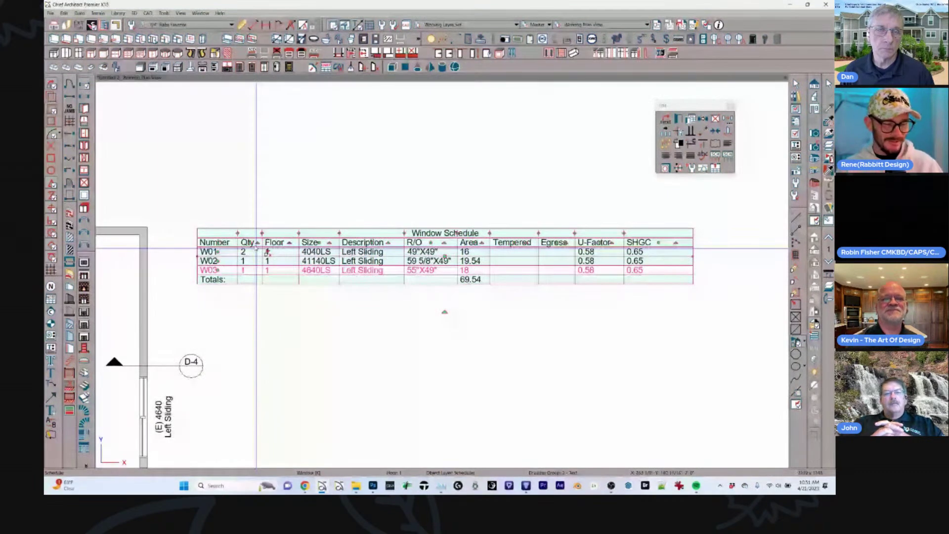
scroll(256, 248, "down", 3)
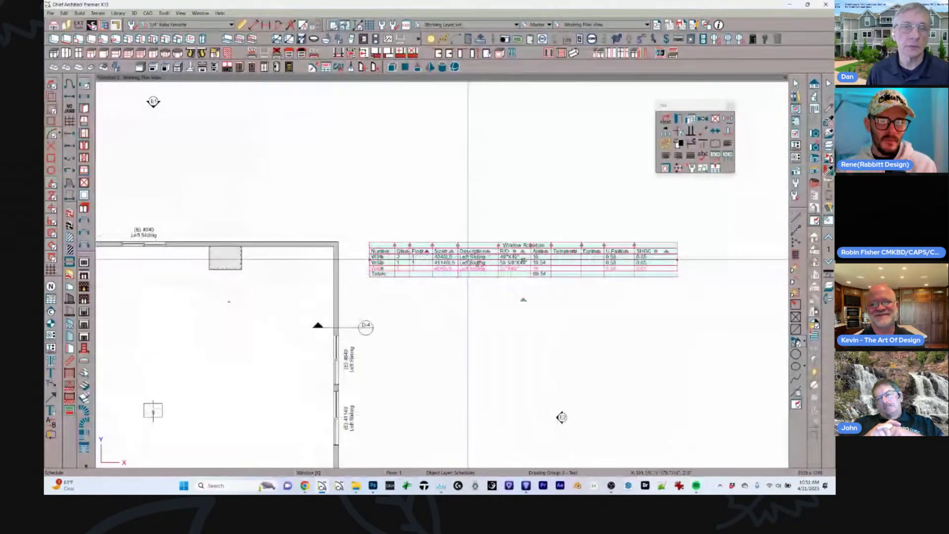
Set the window schedule's minimum number of rows to 12.
double_click(467, 258)
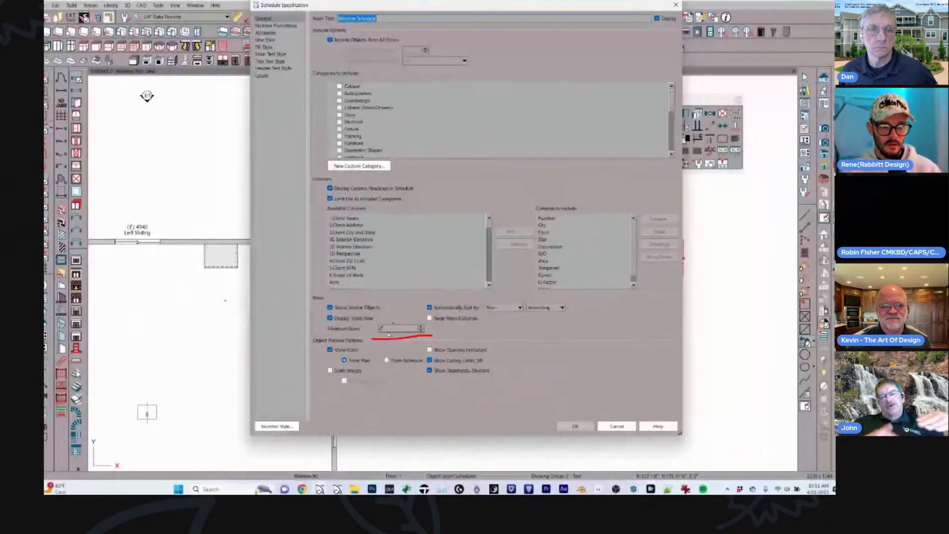
left_click(386, 329)
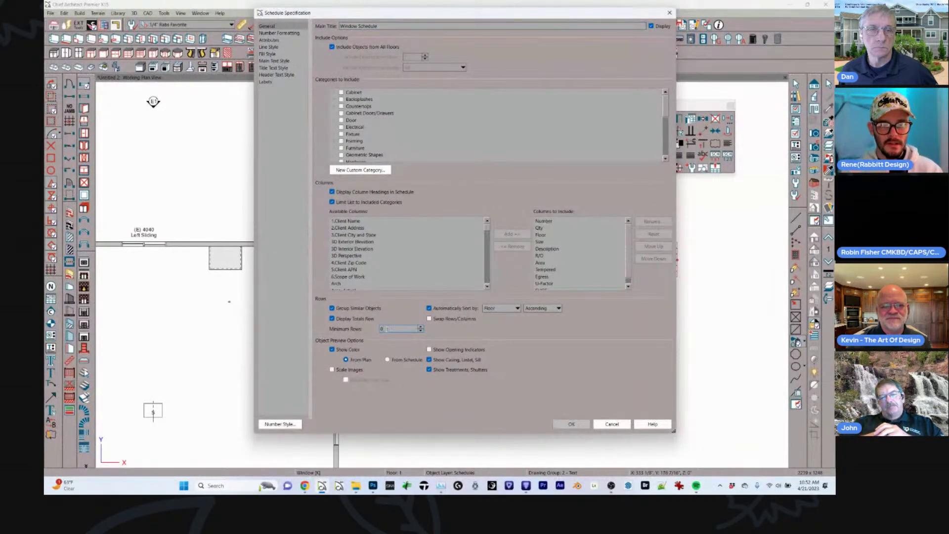
type("12")
left_click(570, 424)
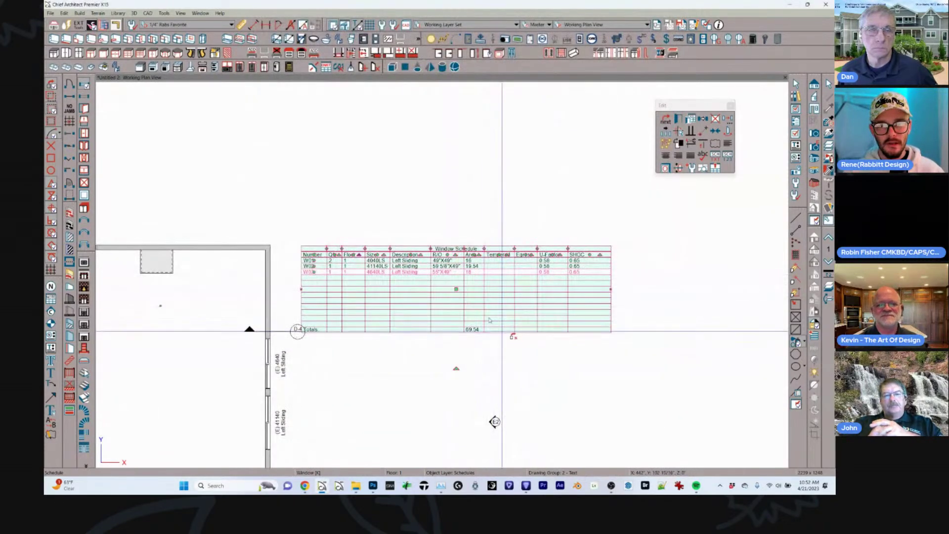
Make a CAD block copy of the window schedule and place the live schedule to its right.
left_click(456, 290)
left_click_drag(456, 290, 774, 288)
scroll(559, 346, "right", 6)
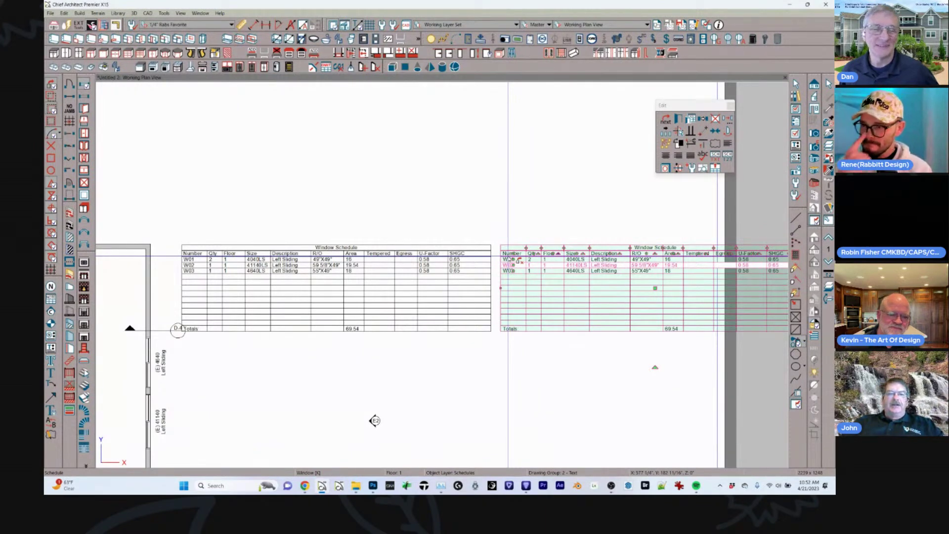
Review the available columns and the label settings in the live window schedule's specification.
left_click(678, 118)
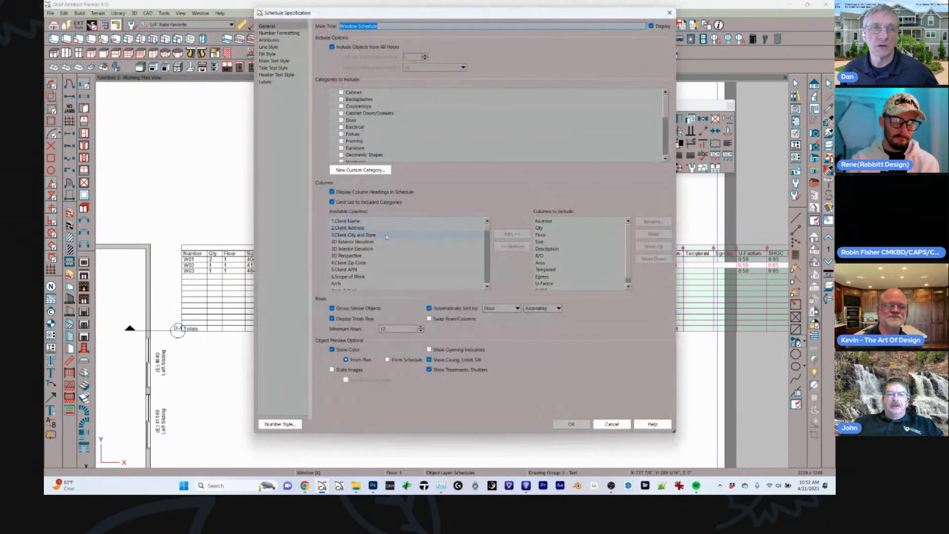
scroll(375, 249, "down", 1)
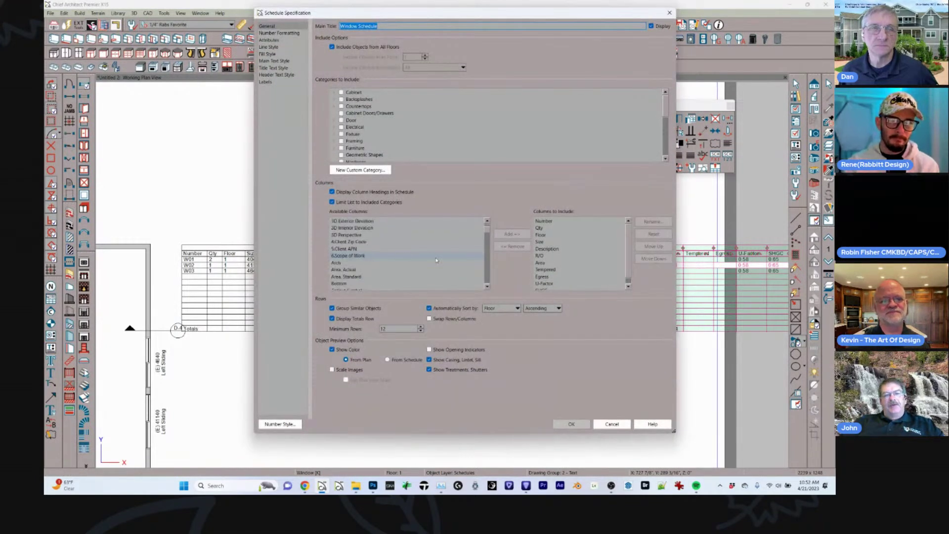
scroll(371, 256, "up", 1)
left_click(266, 82)
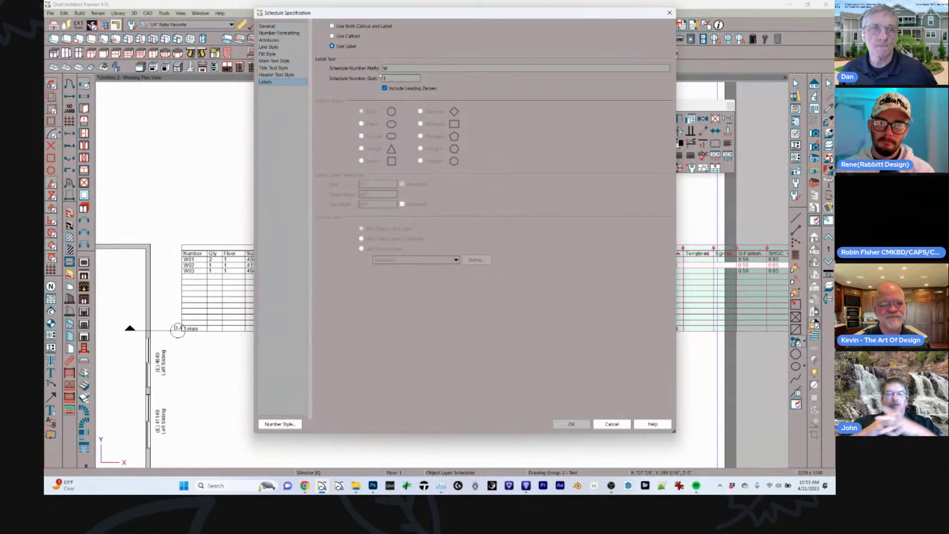
left_click(566, 425)
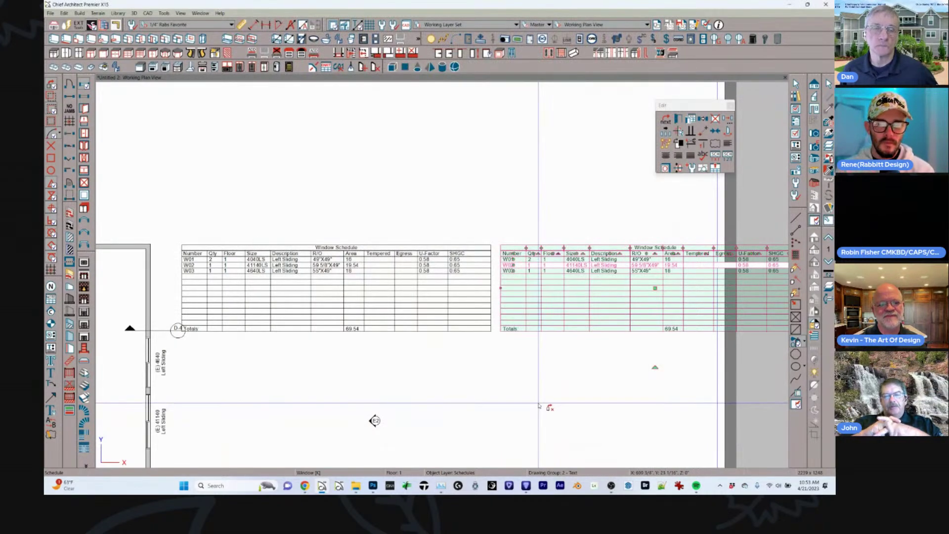
Delete the live window schedule at the right edge of the plan area.
scroll(543, 417, "down", 1)
key("Escape")
left_click(581, 310)
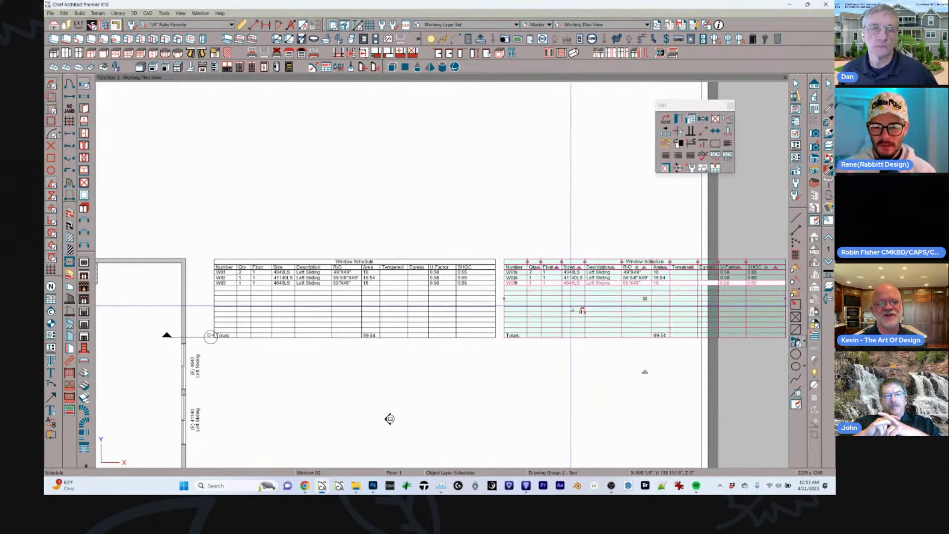
key("Delete")
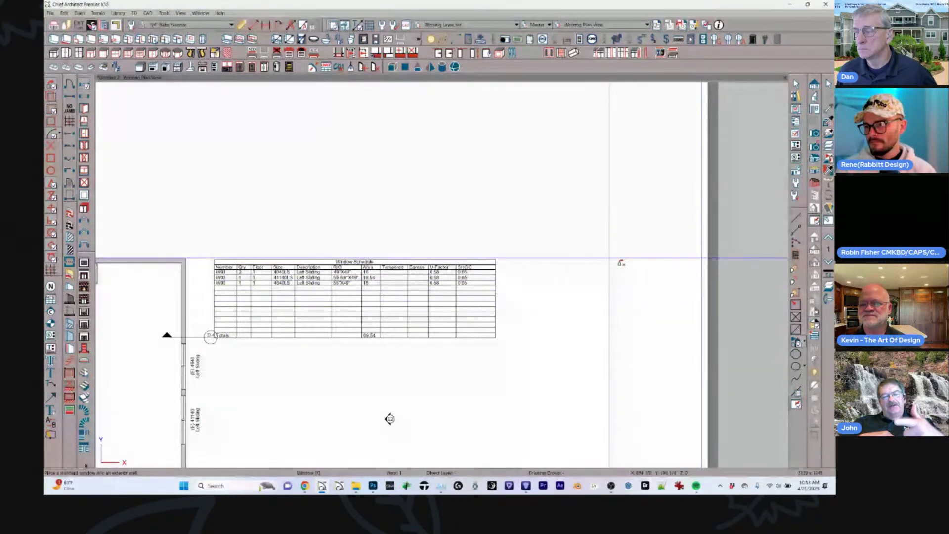
Examine the rows and columns of the remaining window schedule block.
scroll(267, 296, "up", 1)
scroll(282, 304, "up", 1)
scroll(296, 309, "up", 1)
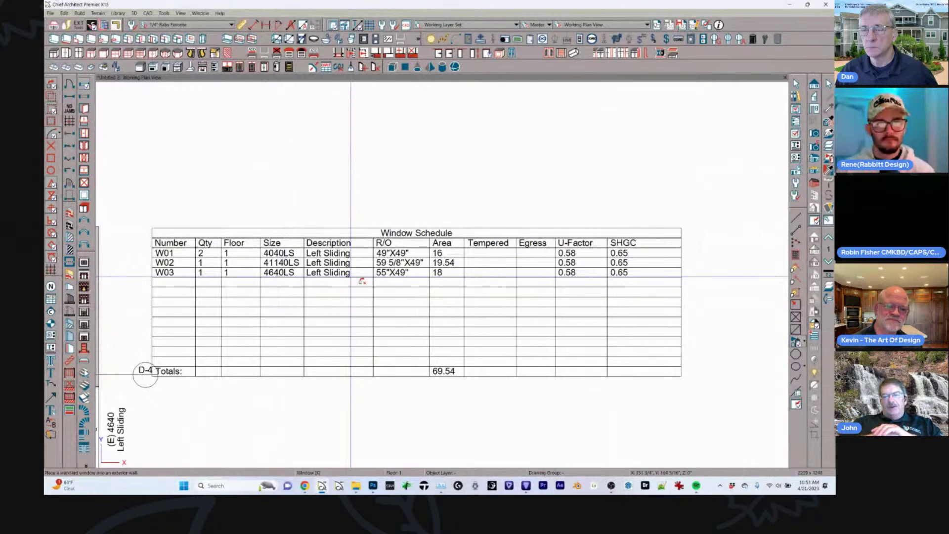
left_click(385, 262)
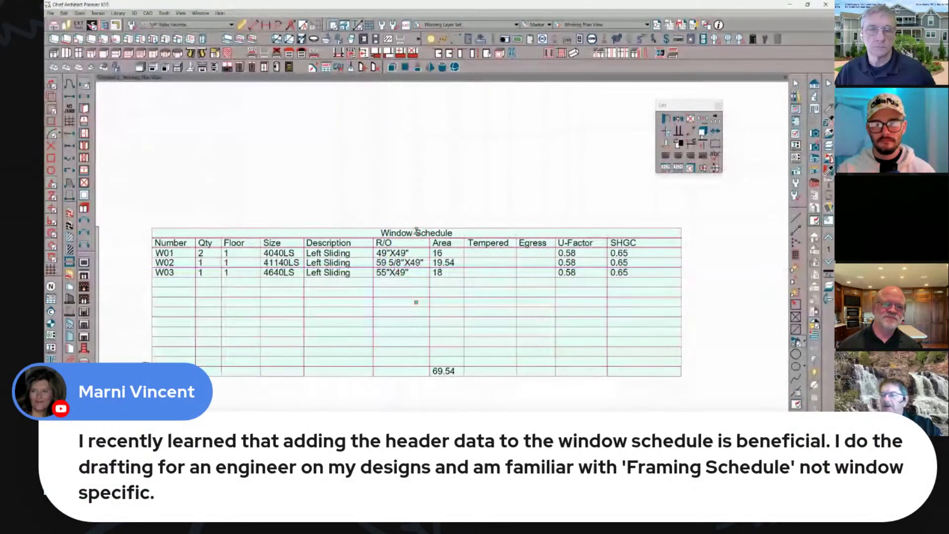
scroll(416, 231, "down", 1)
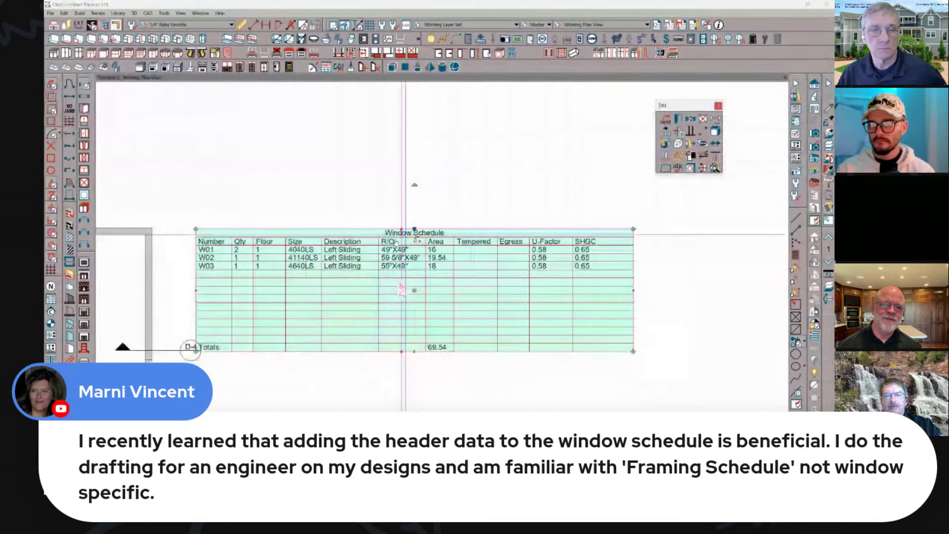
scroll(296, 271, "up", 1)
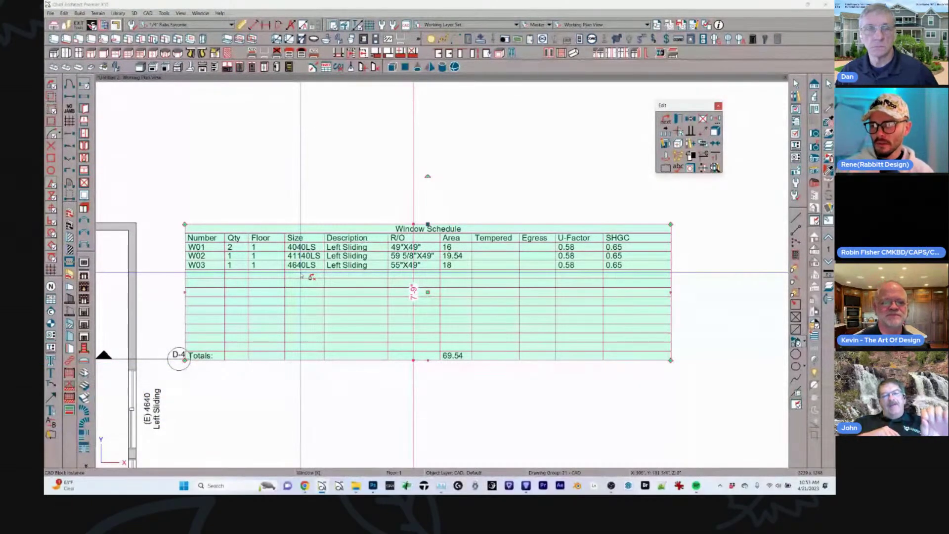
scroll(364, 266, "down", 4)
scroll(336, 278, "up", 3)
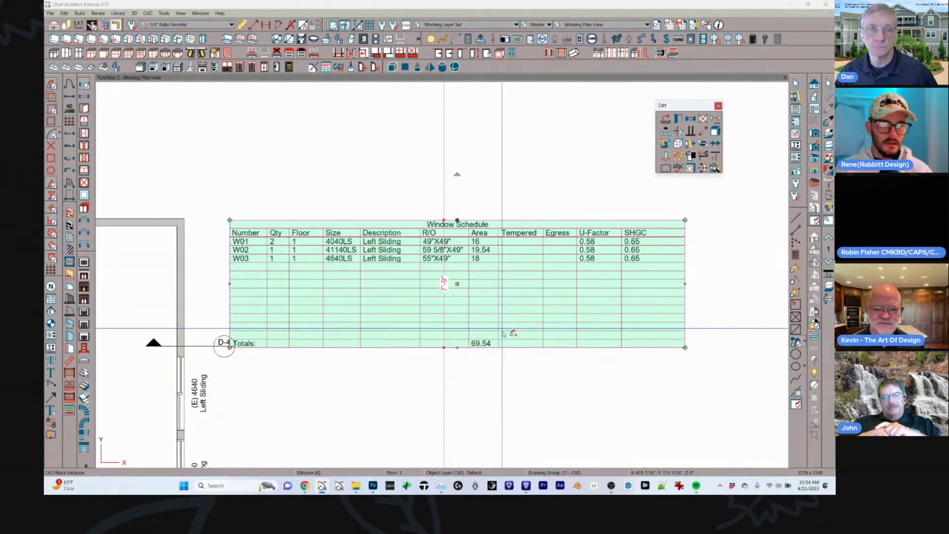
Delete the remaining window schedule block beside the right exterior wall.
left_click(510, 364)
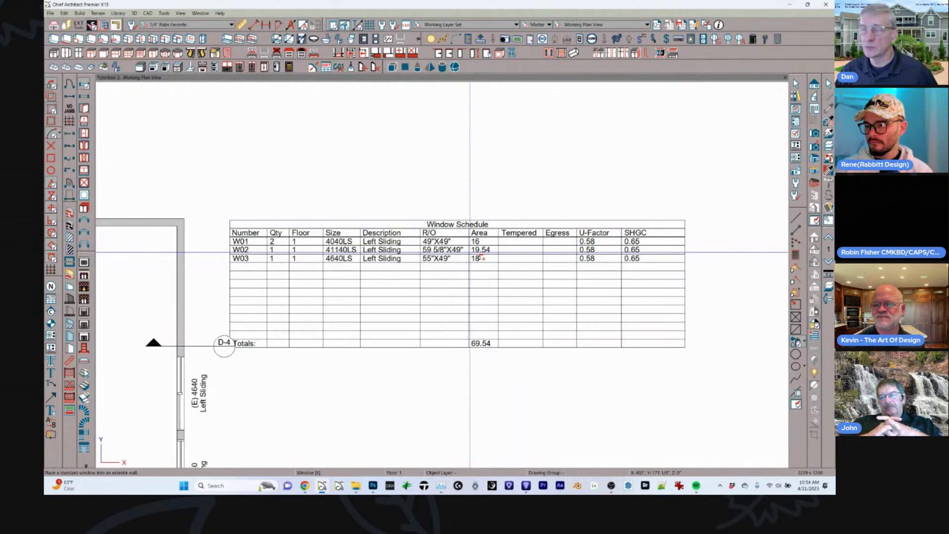
left_click(478, 257)
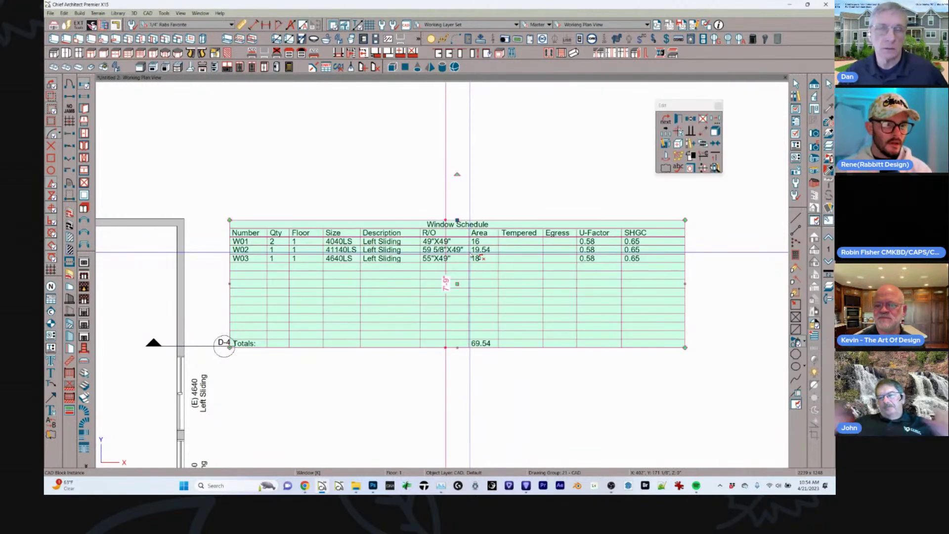
key("Delete")
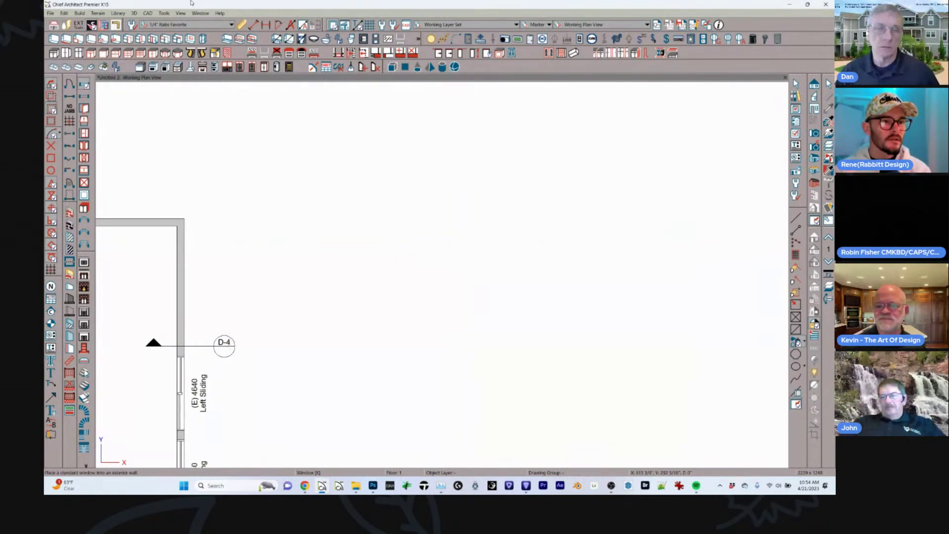
Place a framing schedule in the empty area outside the right exterior wall.
left_click(164, 14)
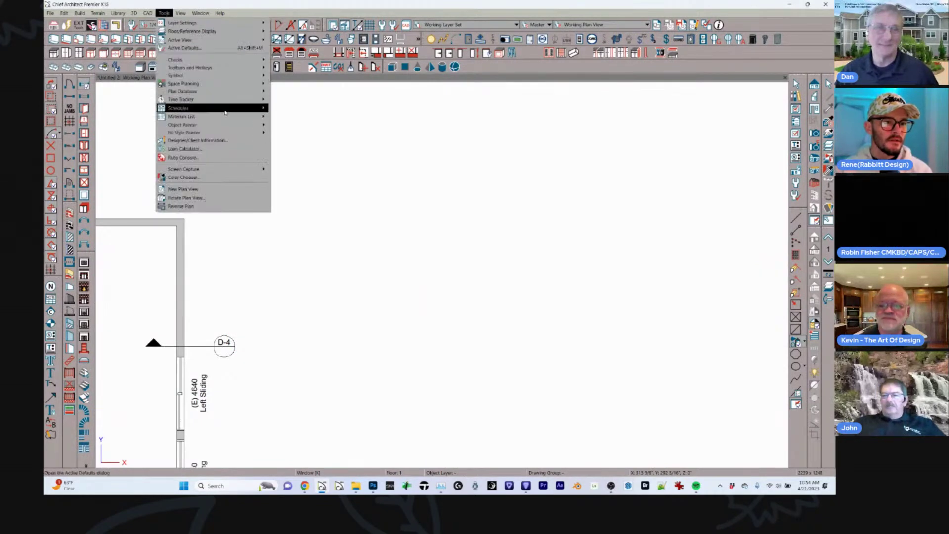
mouse_move(247, 108)
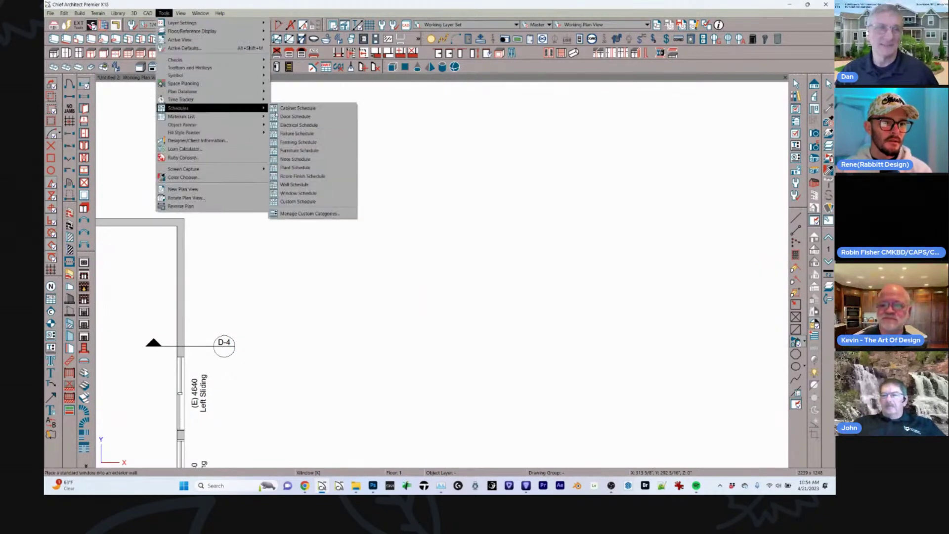
left_click(308, 143)
left_click(395, 219)
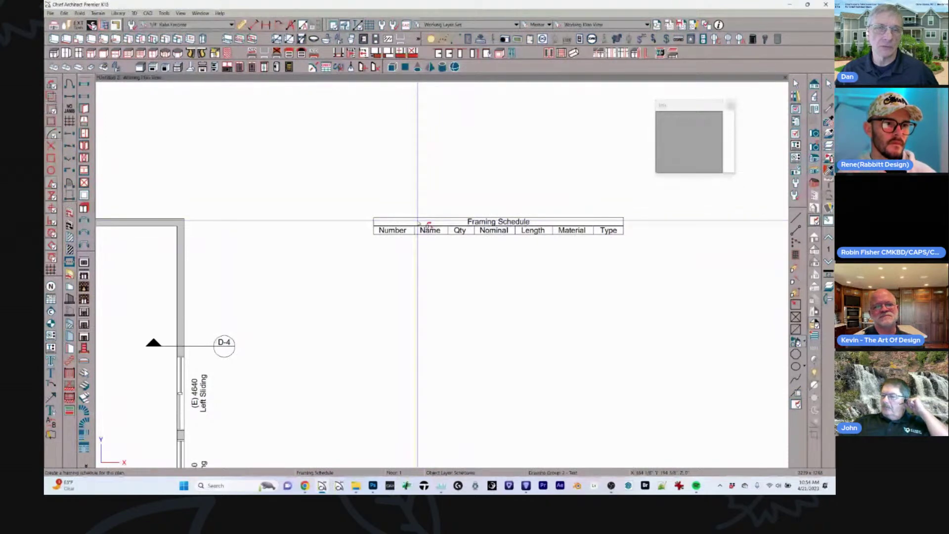
Build a roof over the plan using the current Build Roof settings.
scroll(474, 409, "down", 2)
left_click(79, 13)
mouse_move(89, 73)
left_click(176, 74)
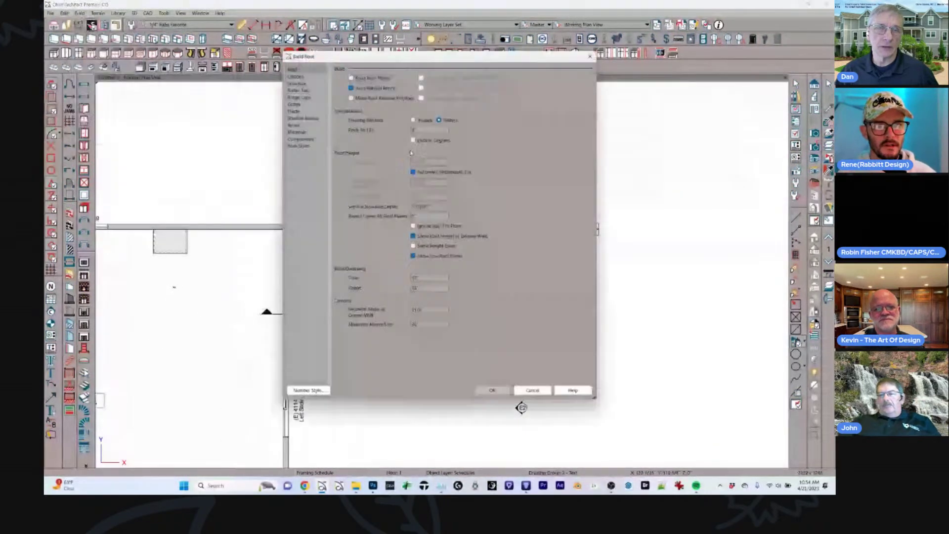
left_click(492, 391)
left_click(437, 241)
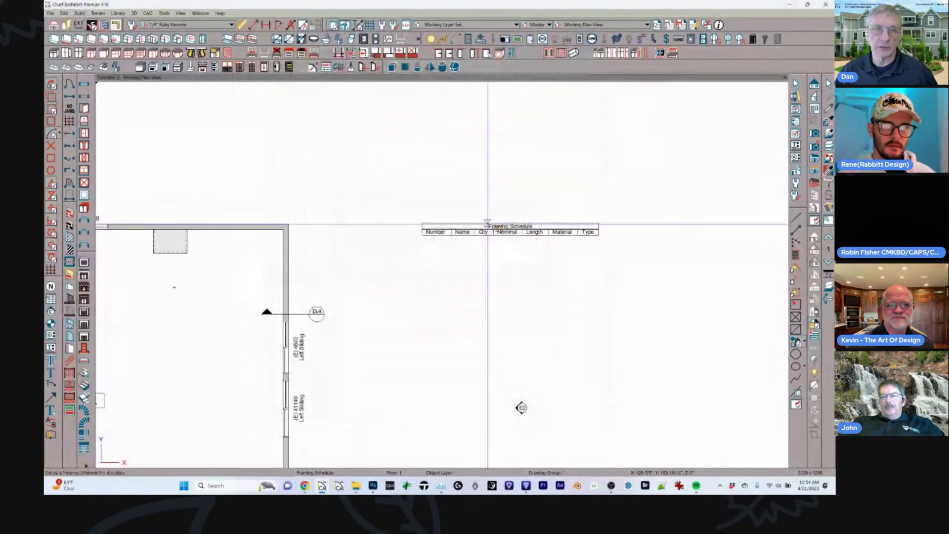
Check the callout and label settings in the framing schedule's specification.
left_click(511, 229)
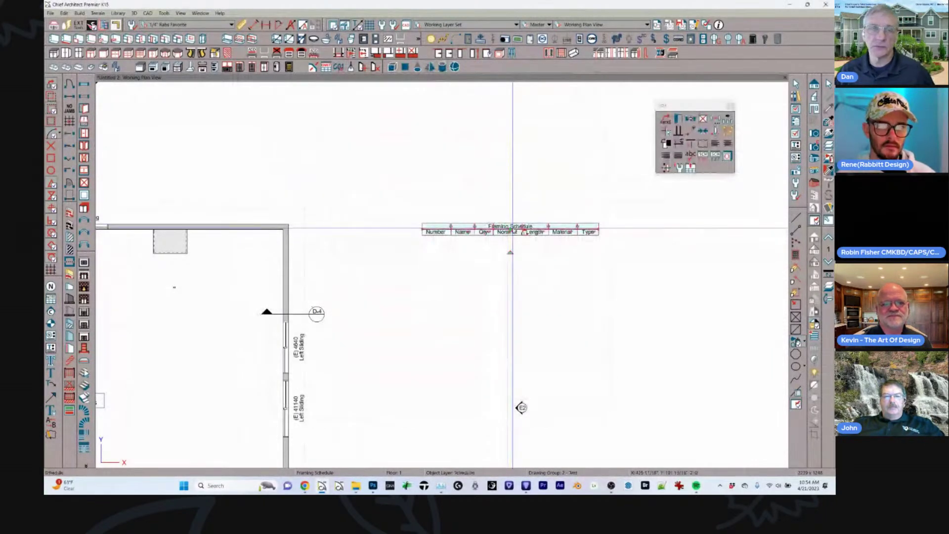
double_click(511, 228)
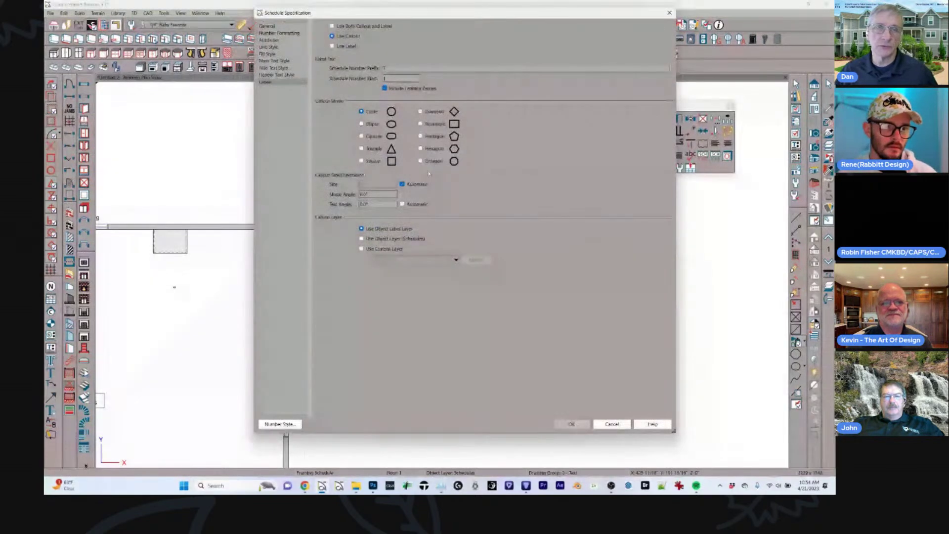
left_click(611, 424)
Generate the roof framing over the plan and turn on the display of the hidden framing layers.
left_click(277, 209)
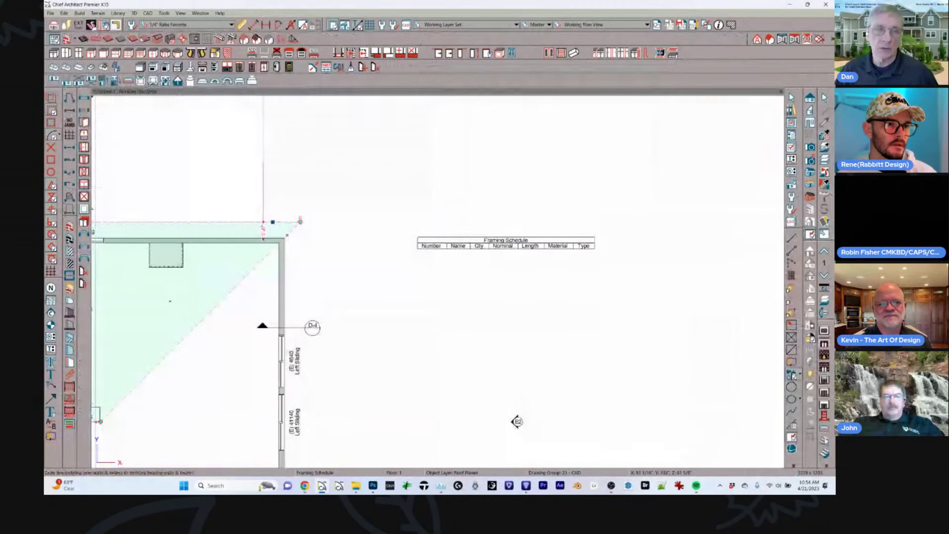
left_click(171, 39)
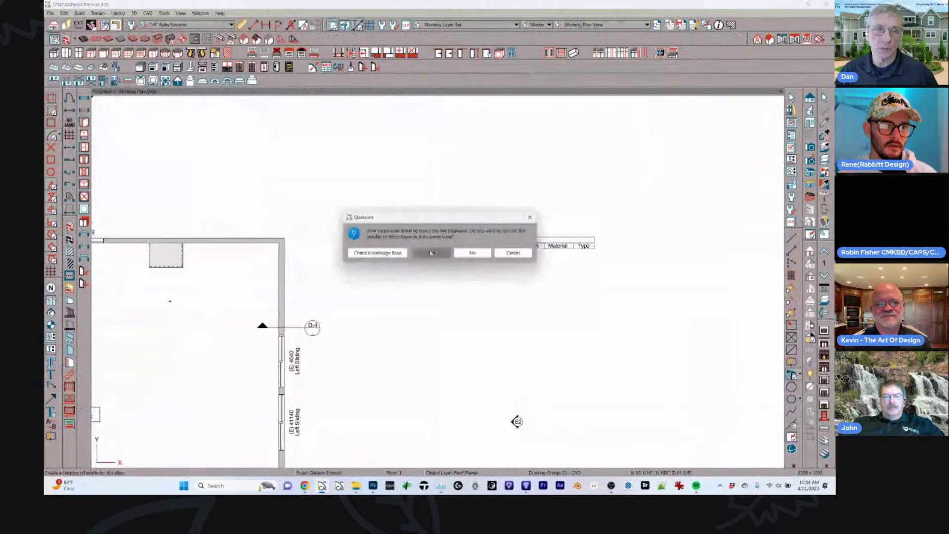
left_click(428, 254)
Add the Sloping Flat Truss column to the framing schedule.
left_click(539, 280)
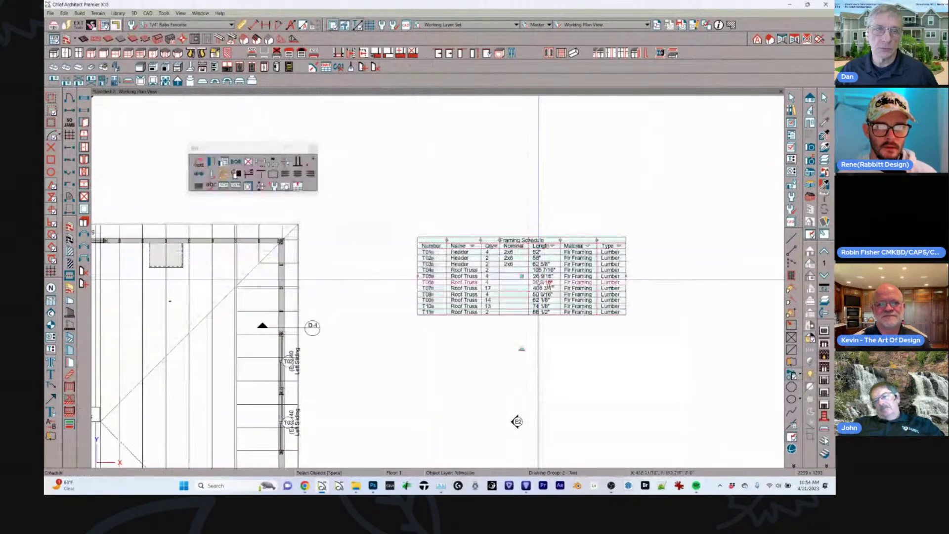
double_click(505, 277)
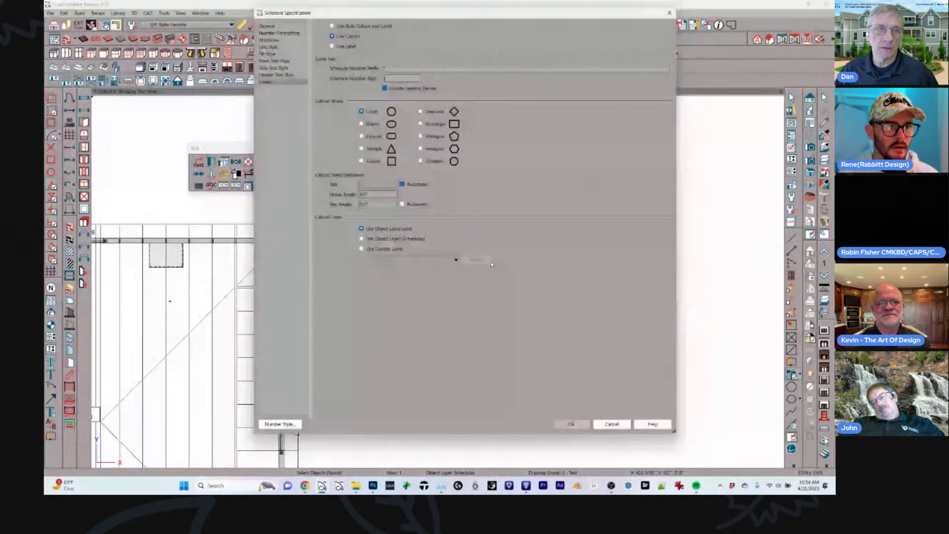
left_click(268, 26)
scroll(356, 232, "down", 5)
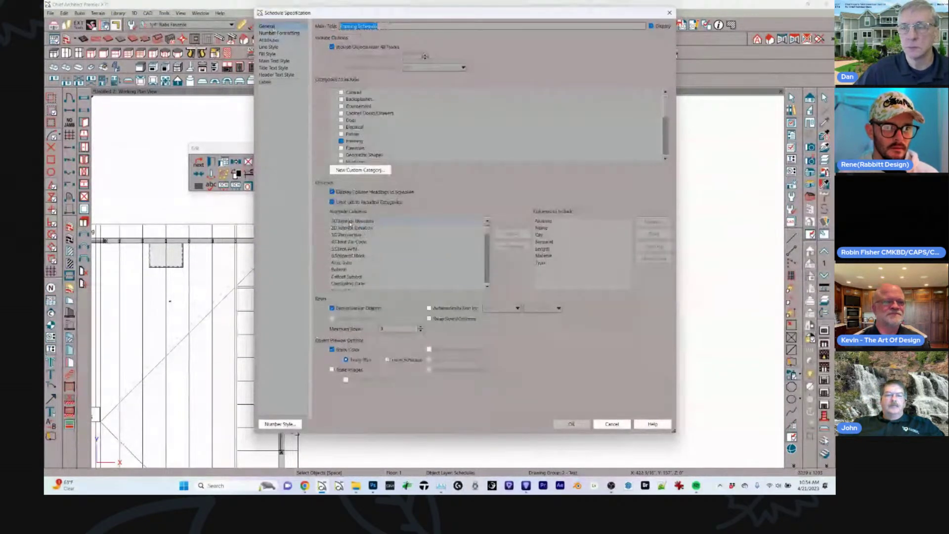
scroll(355, 232, "down", 5)
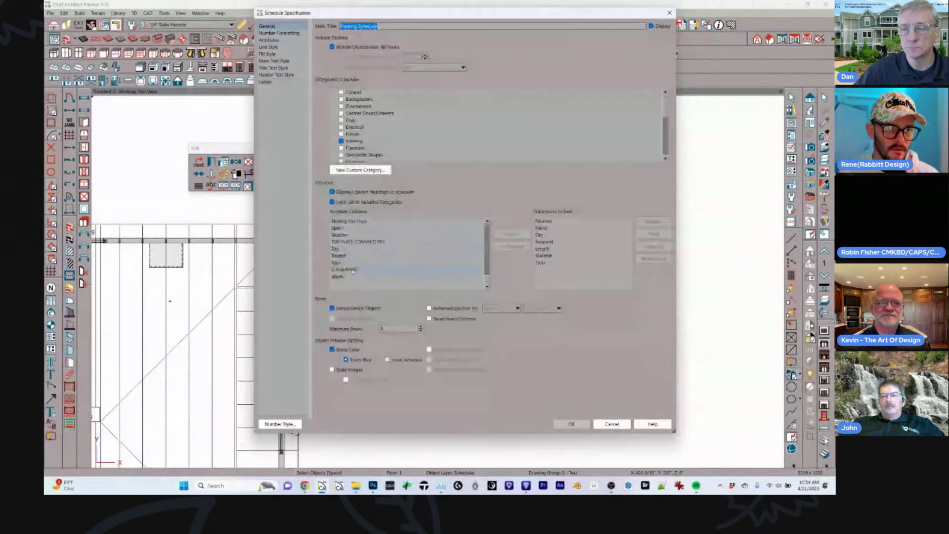
scroll(352, 271, "up", 3)
scroll(353, 271, "up", 4)
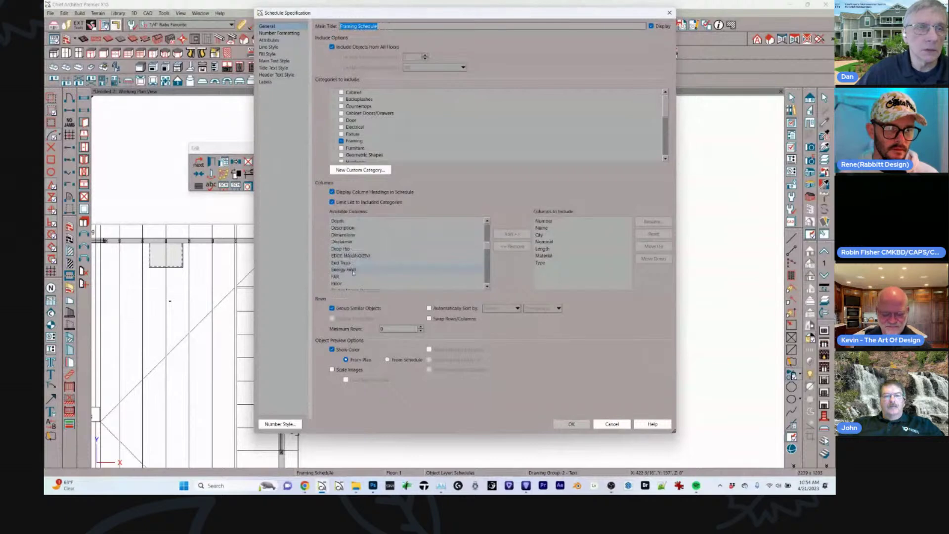
scroll(365, 269, "down", 1)
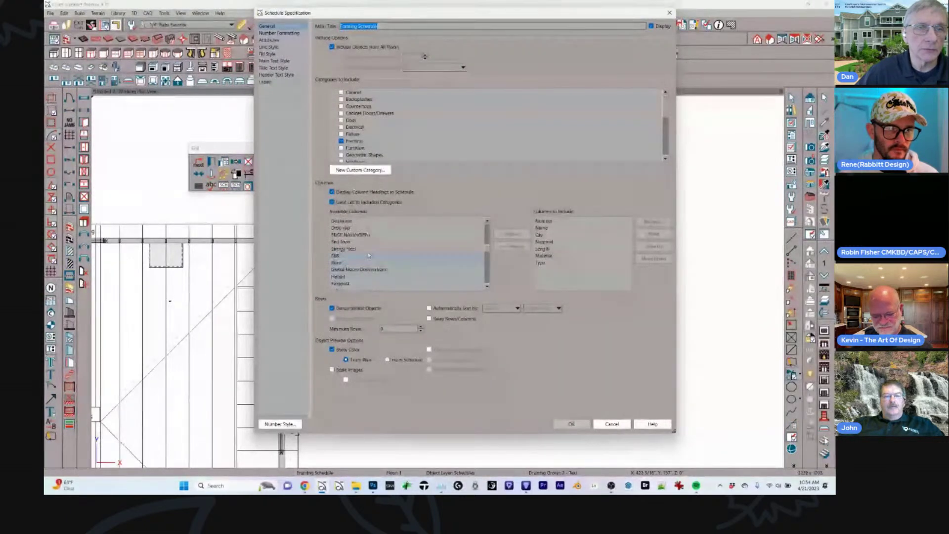
scroll(368, 252, "up", 2)
scroll(368, 252, "down", 10)
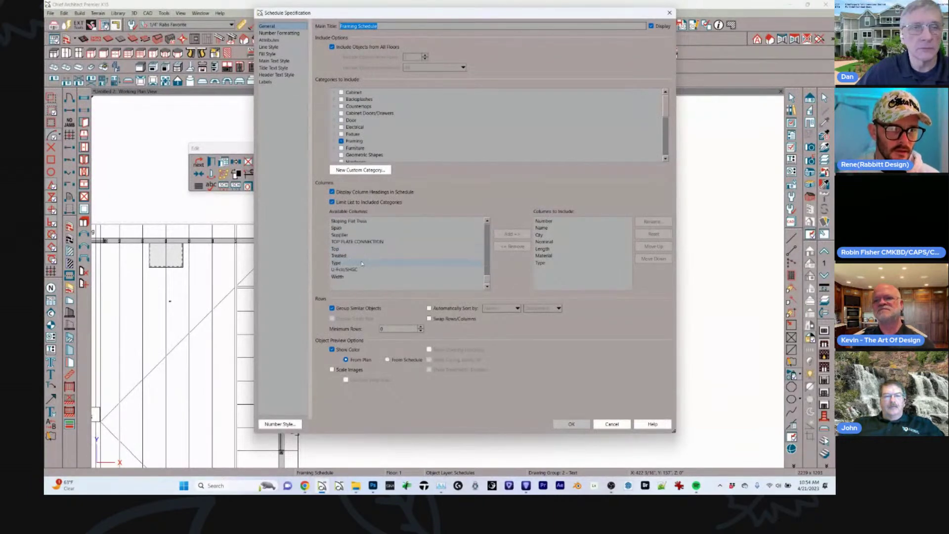
scroll(343, 242, "up", 1)
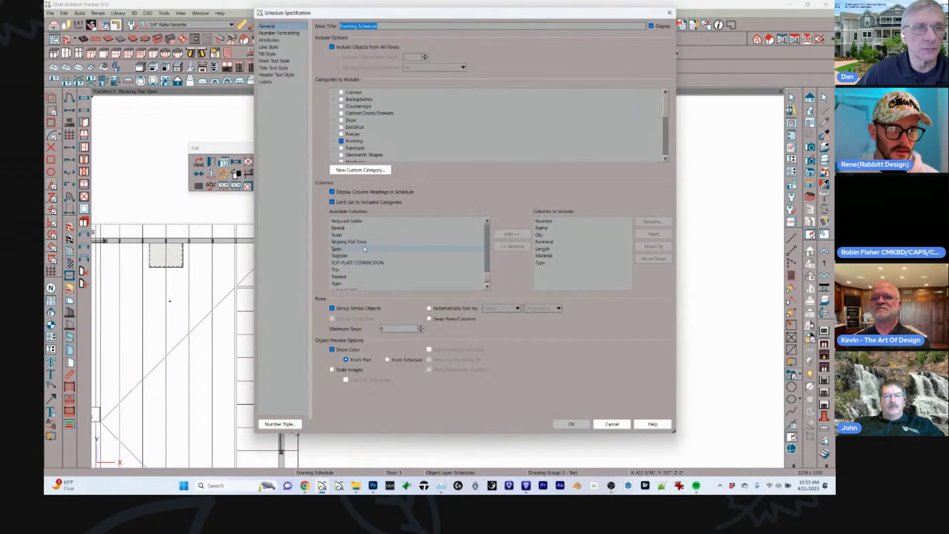
left_click(365, 242)
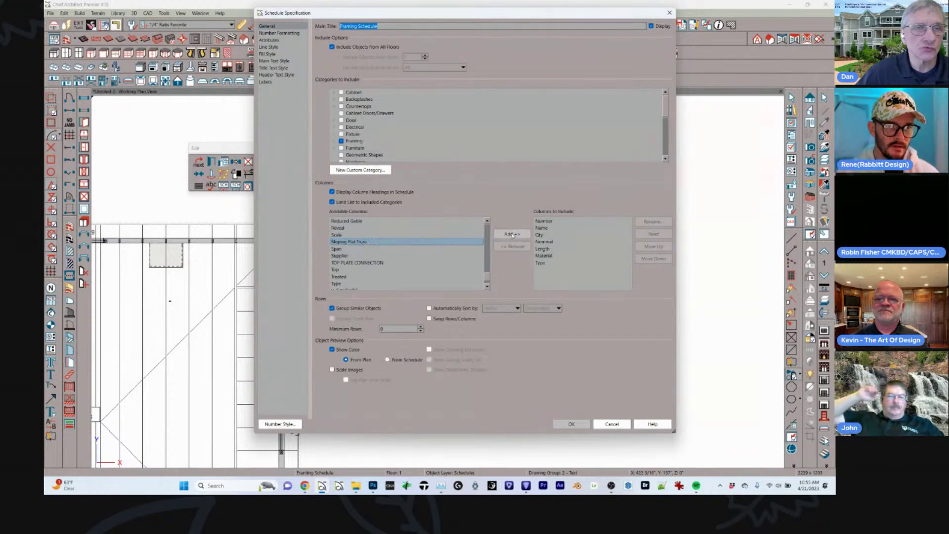
left_click(511, 234)
left_click(571, 424)
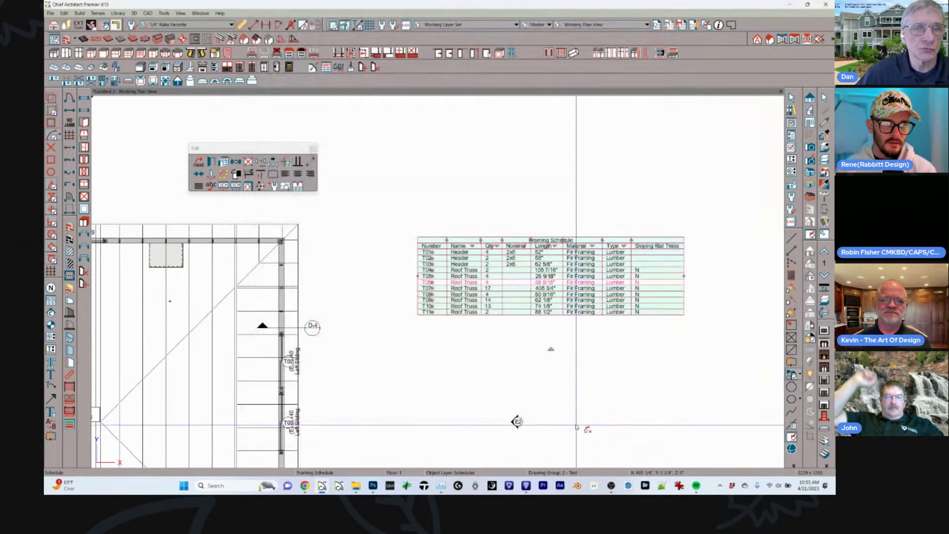
Add the 3D Exterior Elevation and 3D Interior Elevation columns to the framing schedule.
double_click(527, 295)
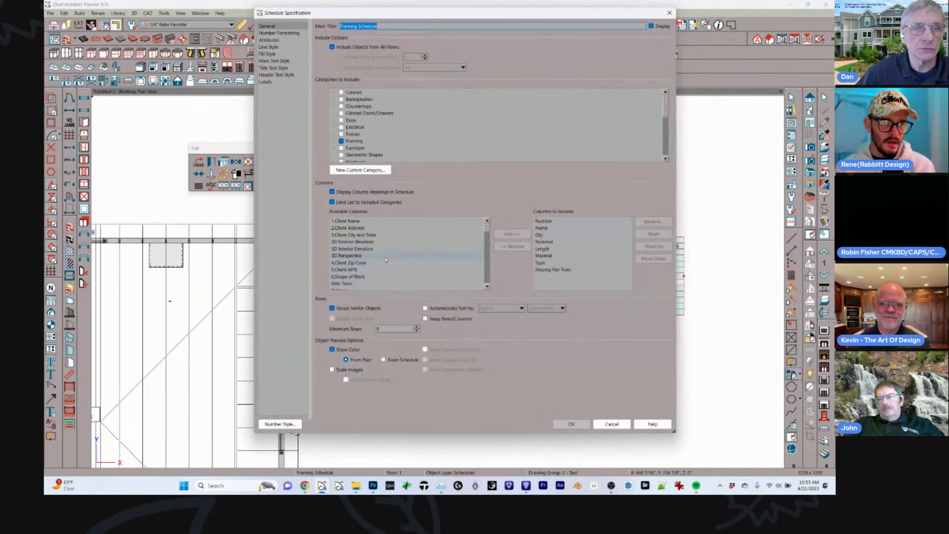
left_click(349, 242)
left_click(509, 234)
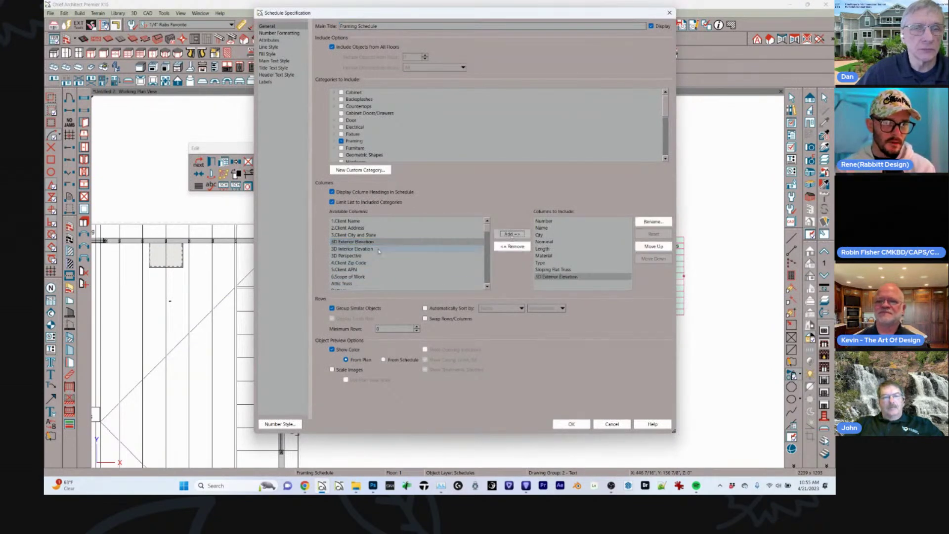
left_click(509, 234)
left_click(571, 424)
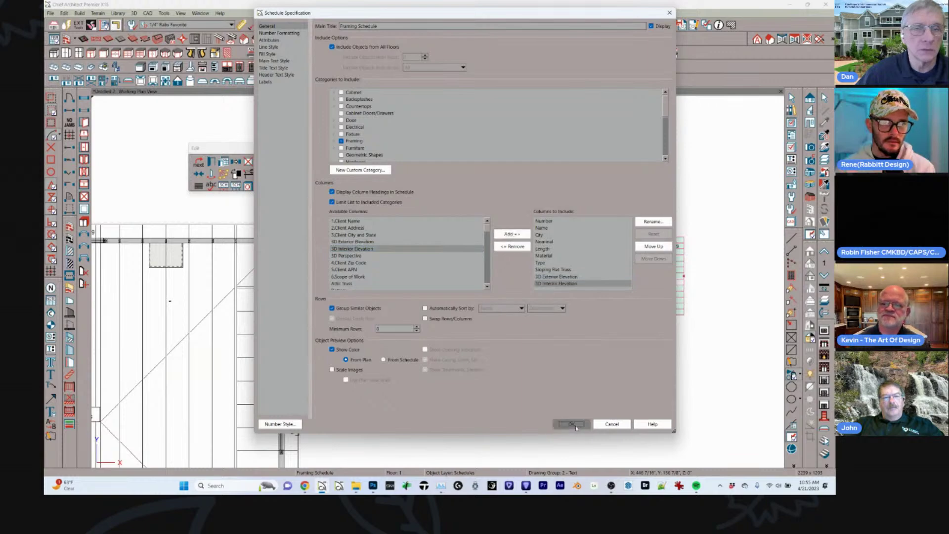
Examine the roof truss rows and their elevation previews in the framing schedule.
scroll(595, 413, "down", 3)
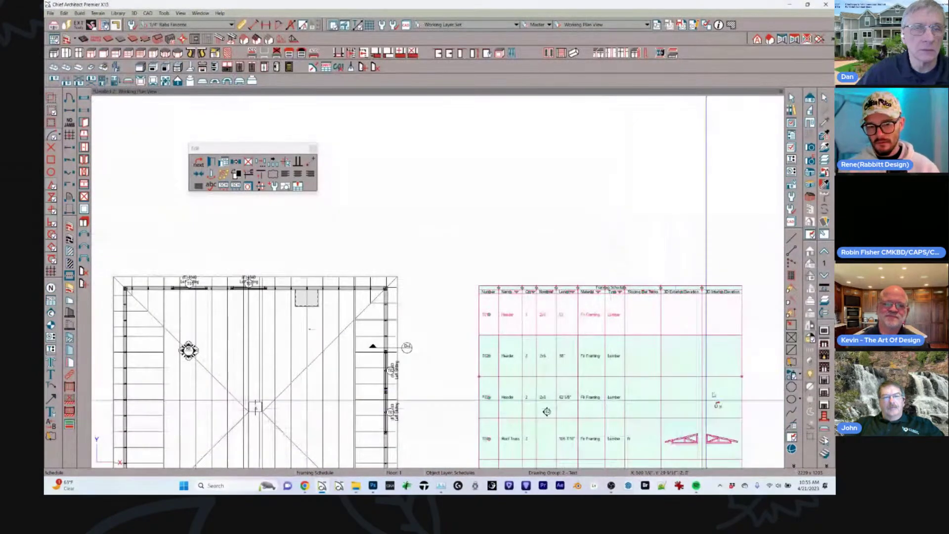
scroll(714, 396, "up", 3)
scroll(692, 359, "up", 3)
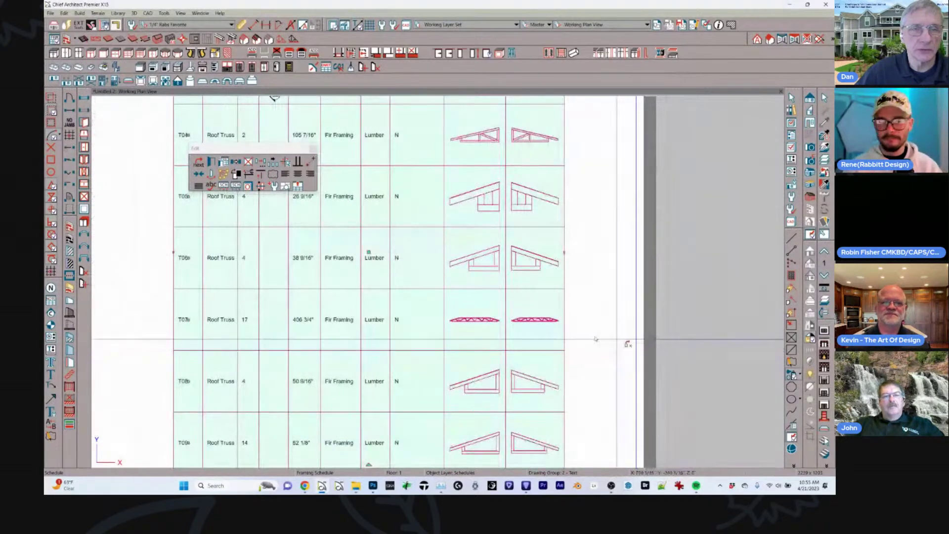
scroll(585, 335, "down", 3)
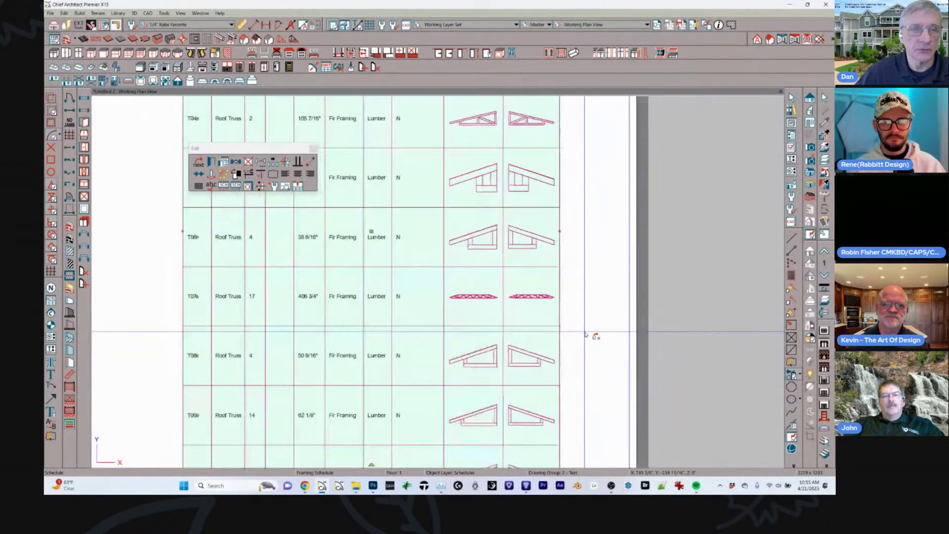
scroll(586, 334, "down", 2)
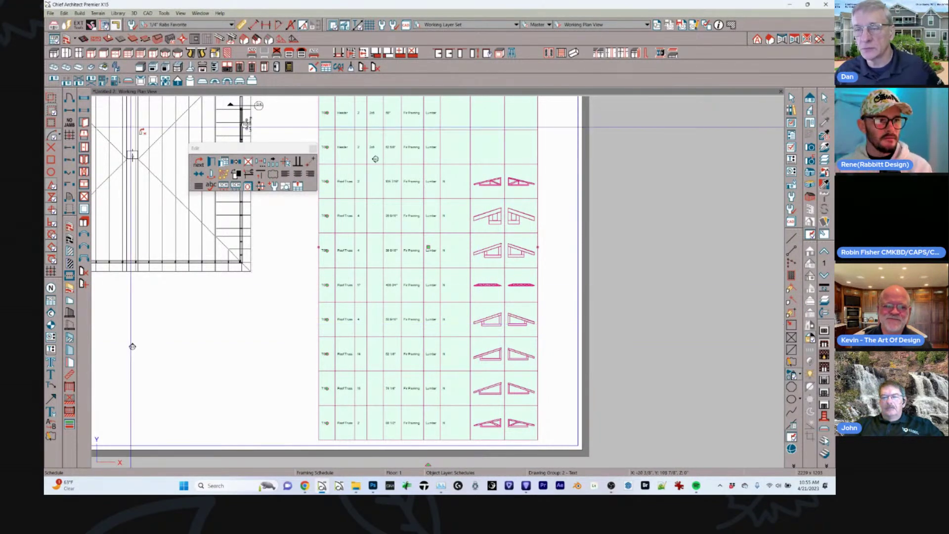
left_click(50, 13)
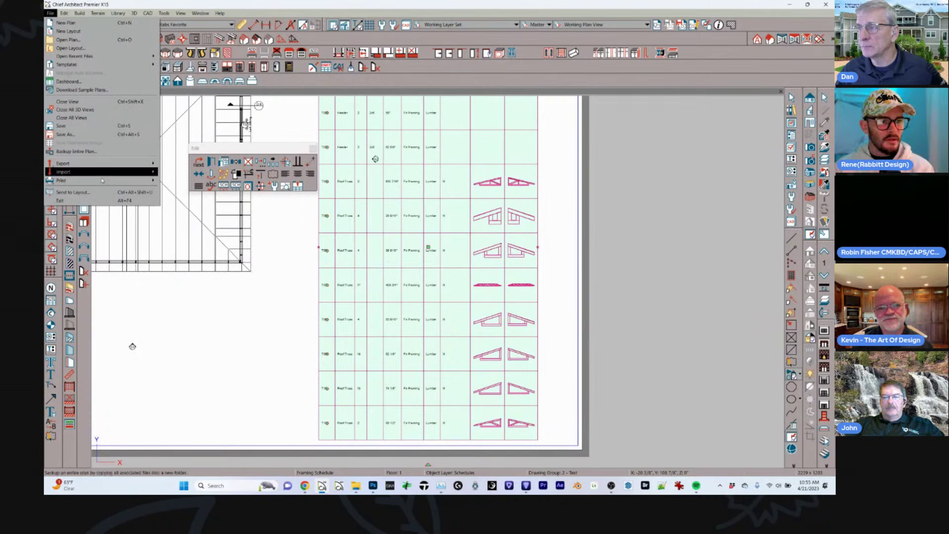
mouse_move(143, 181)
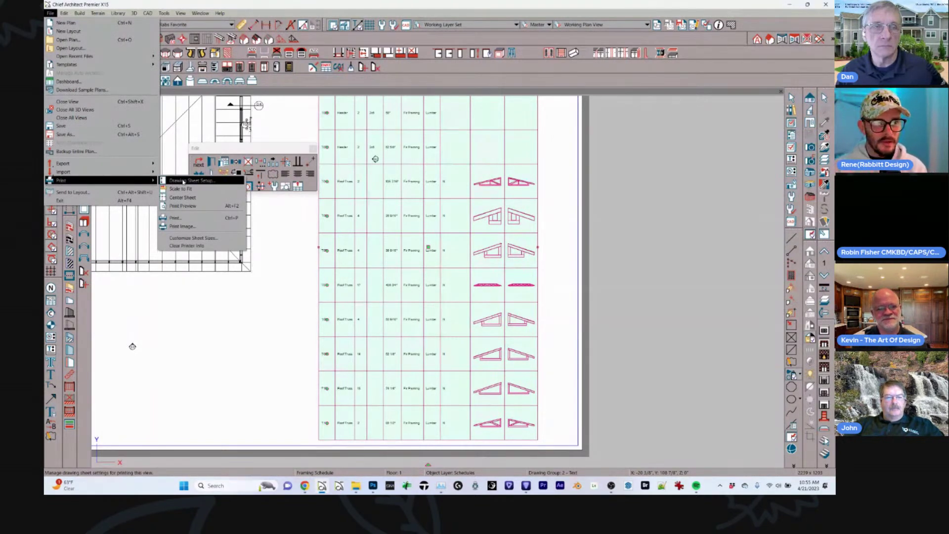
left_click(416, 214)
Delete the framing schedule from the plan.
right_click(410, 213)
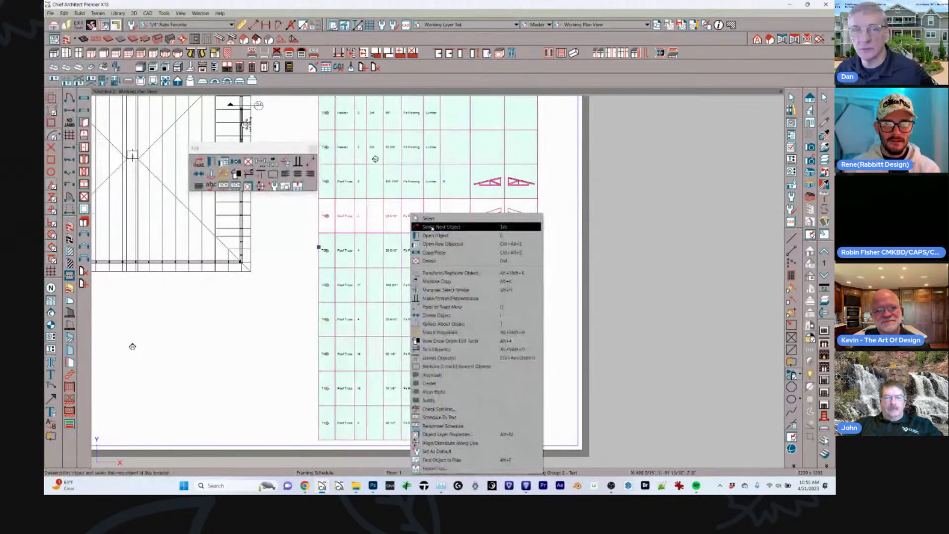
left_click(434, 261)
scroll(398, 212, "down", 1)
key("Escape")
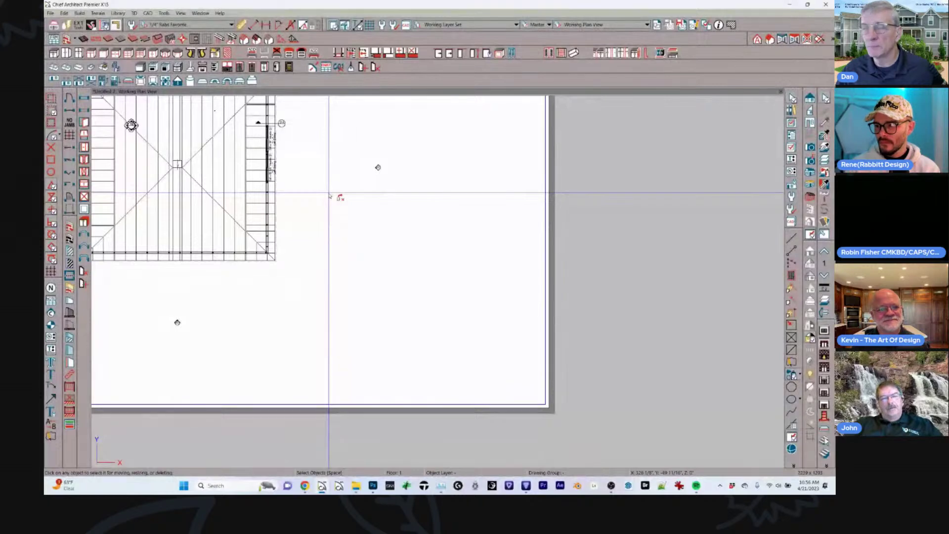
Place a room finish schedule in the empty area outside the right exterior wall.
middle_click_drag(338, 188, 456, 266)
scroll(455, 267, "up", 1)
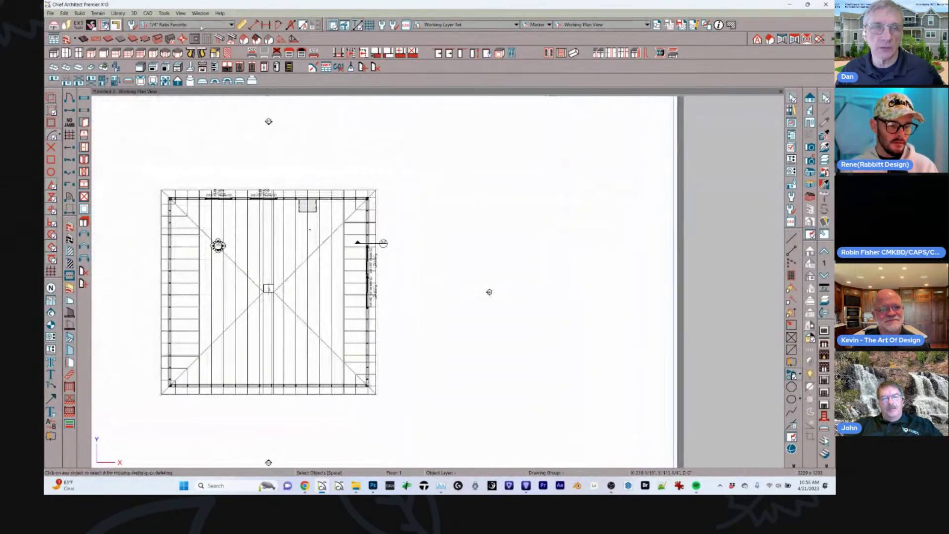
key("alt+t")
key("s")
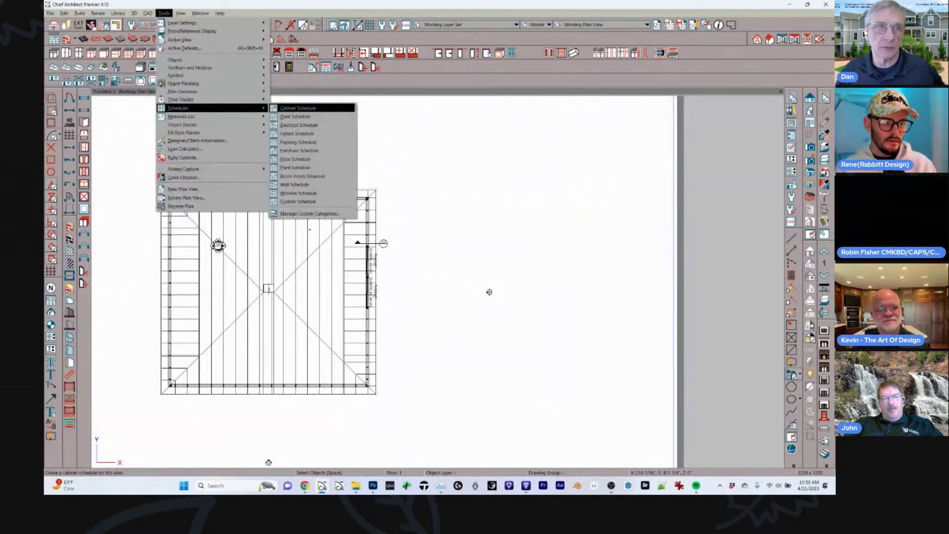
key("r")
left_click(396, 196)
scroll(455, 196, "up", 2)
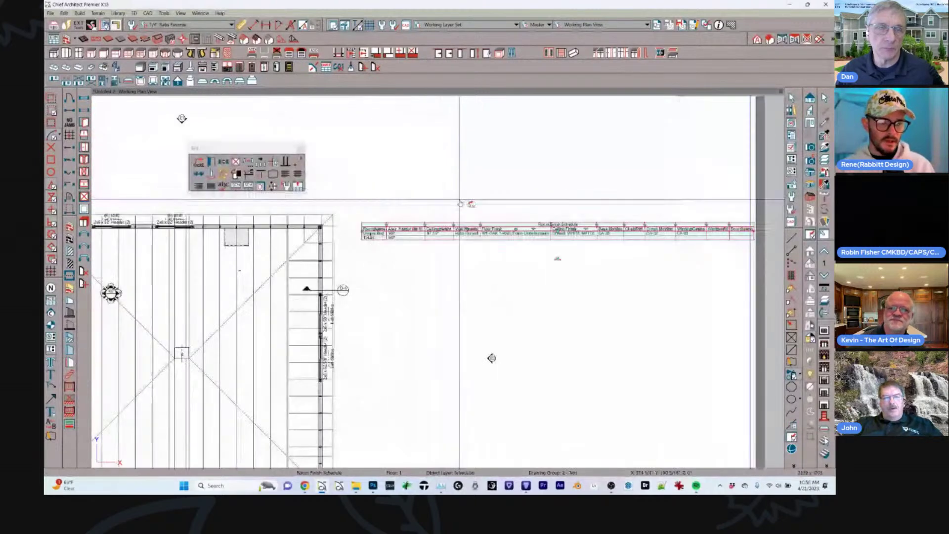
scroll(459, 188, "up", 2)
Add the Volume column to the end of the room finish schedule.
key("ctrl+e")
left_click(618, 425)
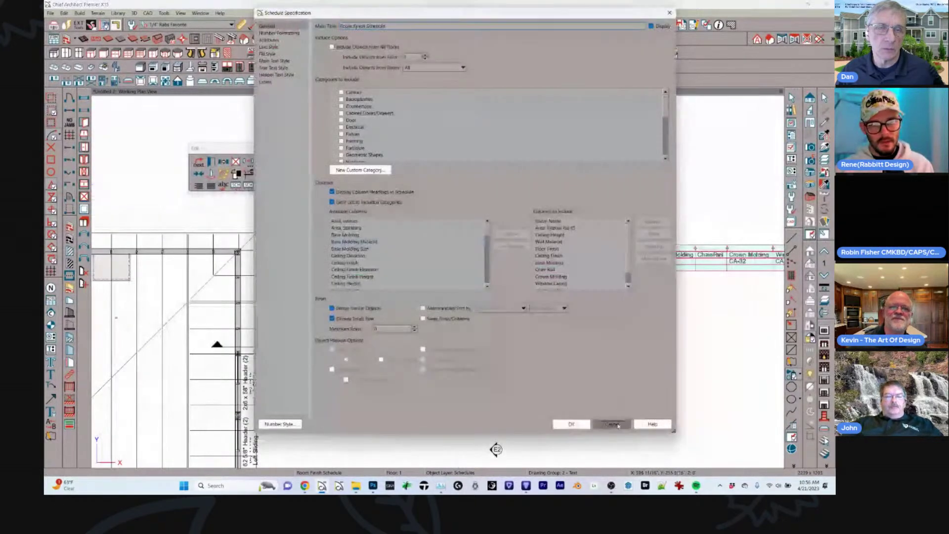
scroll(365, 270, "up", 1)
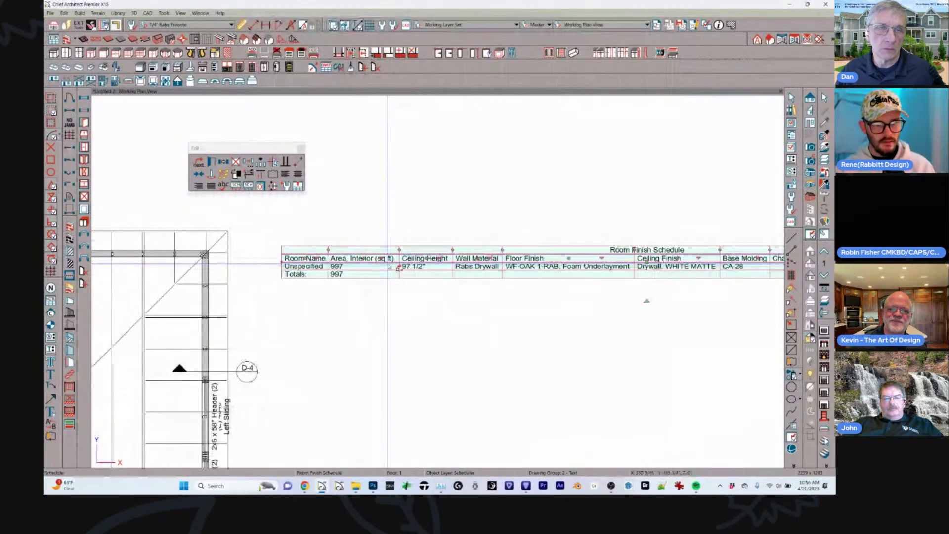
key("ctrl+e")
scroll(392, 252, "up", 6)
left_click(353, 270)
left_click(512, 234)
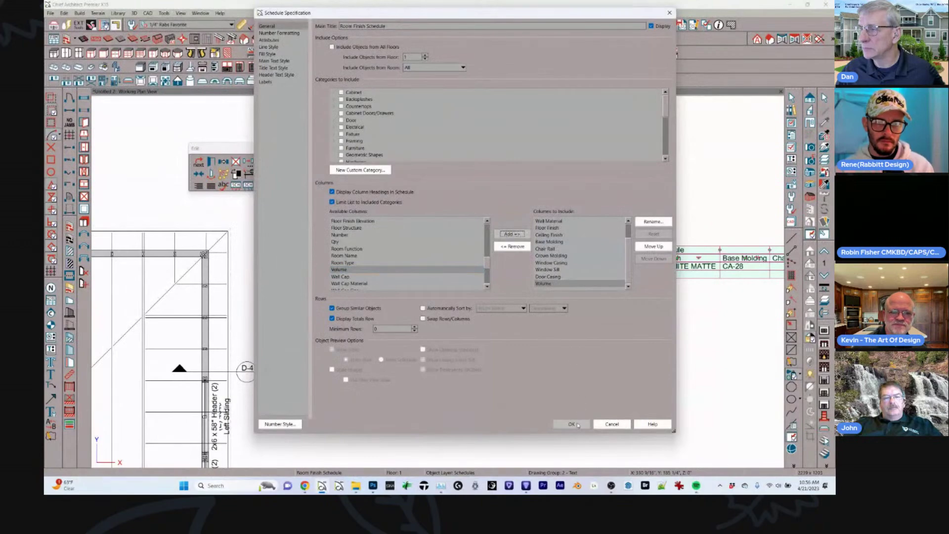
left_click(578, 425)
Examine the Volume column and the totals row of the room finish schedule.
scroll(589, 302, "down", 3)
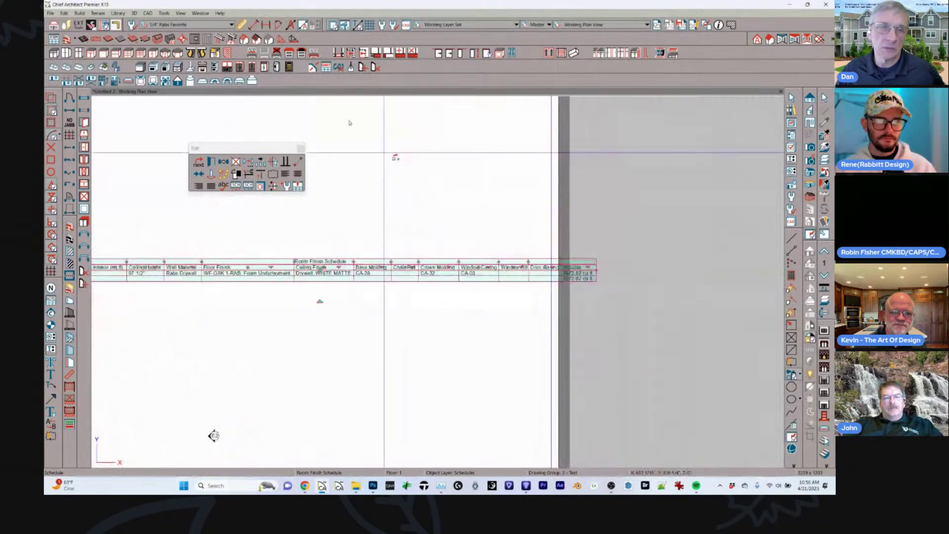
left_click(333, 24)
scroll(523, 272, "up", 5)
scroll(625, 320, "up", 1)
key("space")
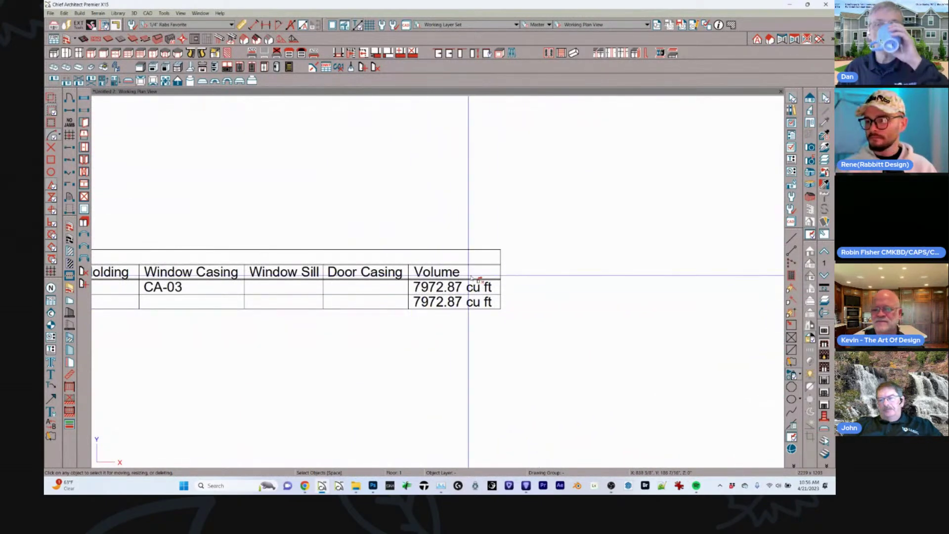
scroll(515, 269, "down", 6)
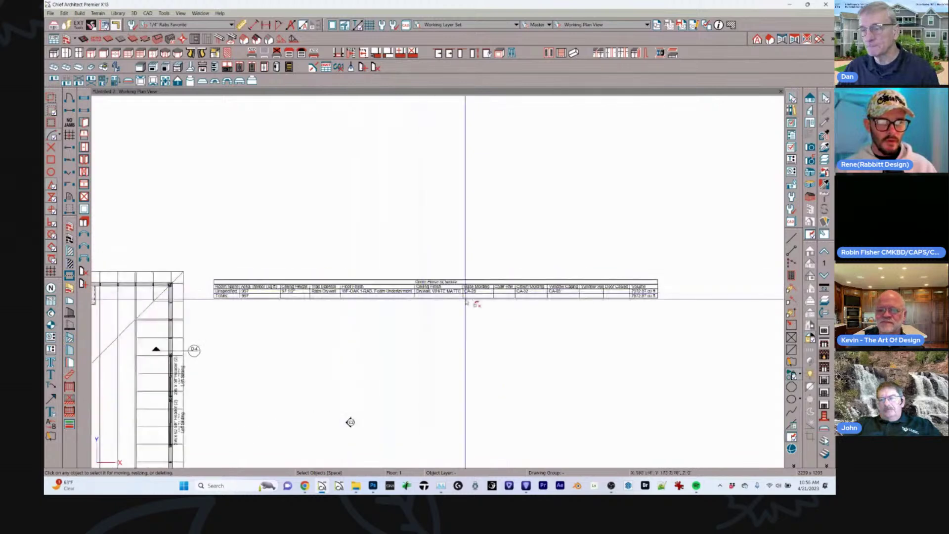
scroll(425, 287, "up", 1)
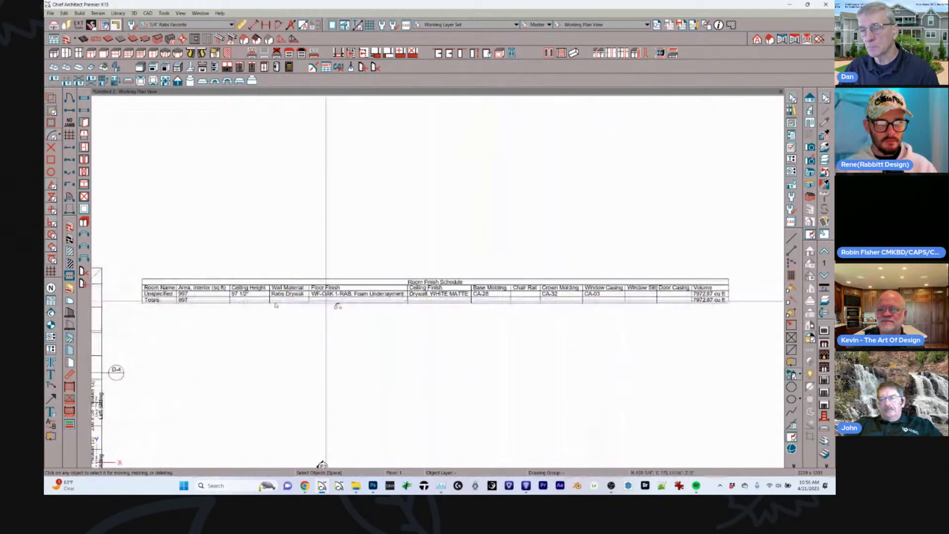
Open the room finish schedule's specification and check the Display Totals Row option.
double_click(302, 294)
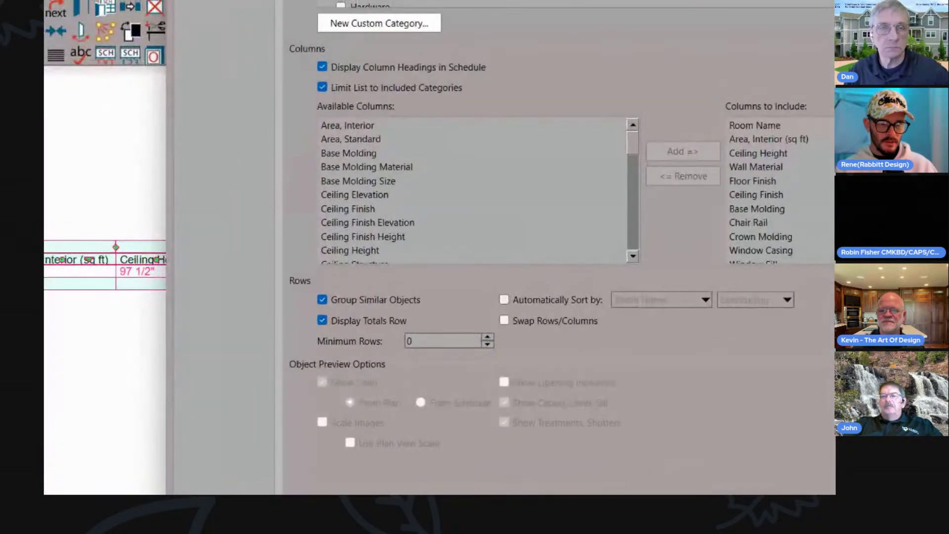
left_click_drag(326, 323, 408, 321)
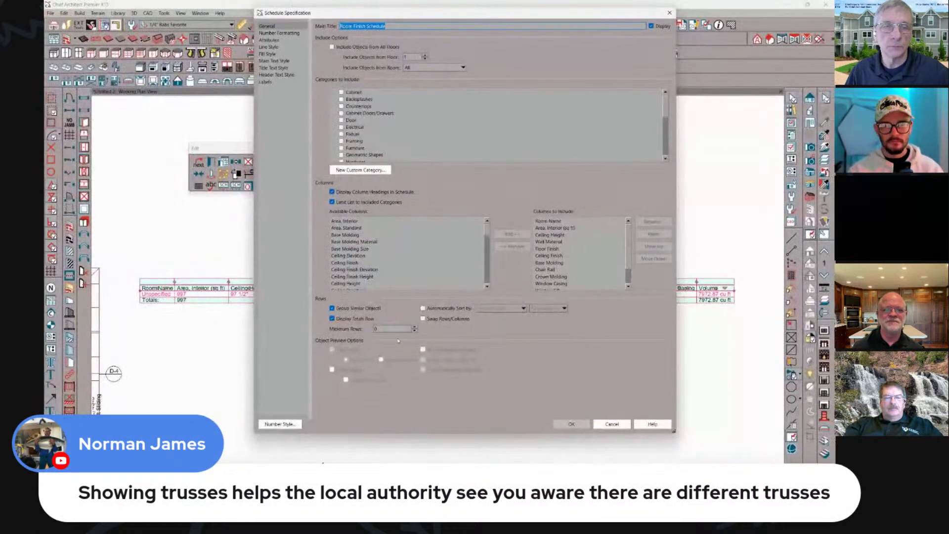
Accept the room finish schedule's specification and return to the plan view.
left_click(571, 424)
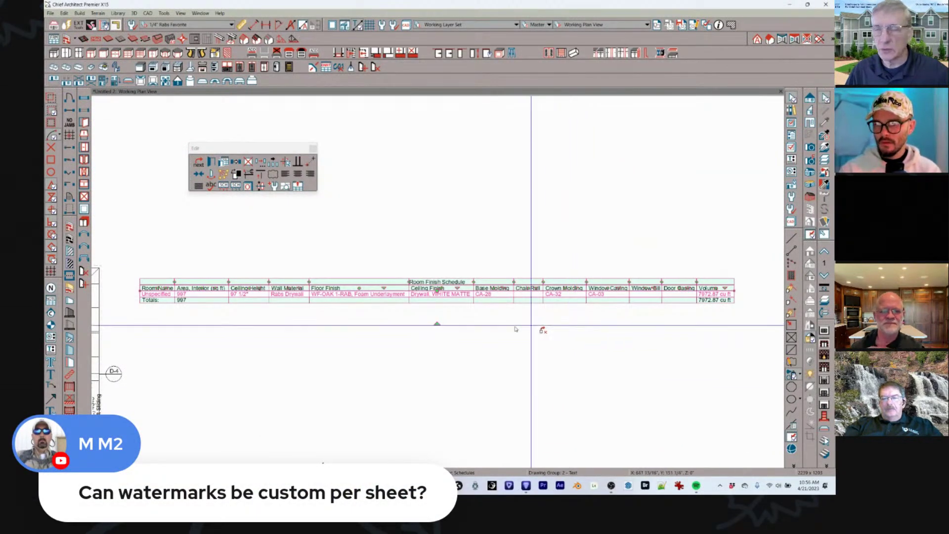
scroll(509, 328, "down", 1)
scroll(508, 328, "down", 1)
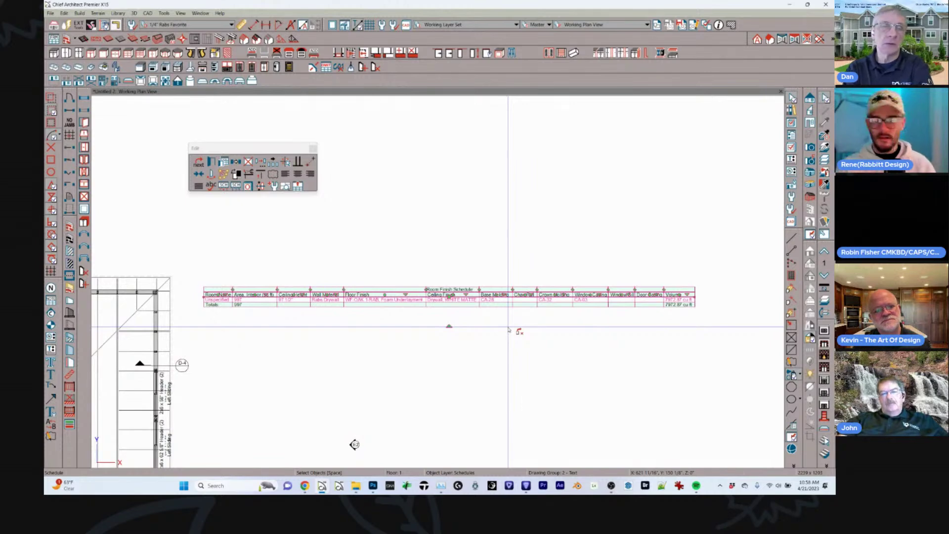
Start a rich text in the empty area above the floor plan and enter the text LINK.
scroll(514, 262, "down", 5)
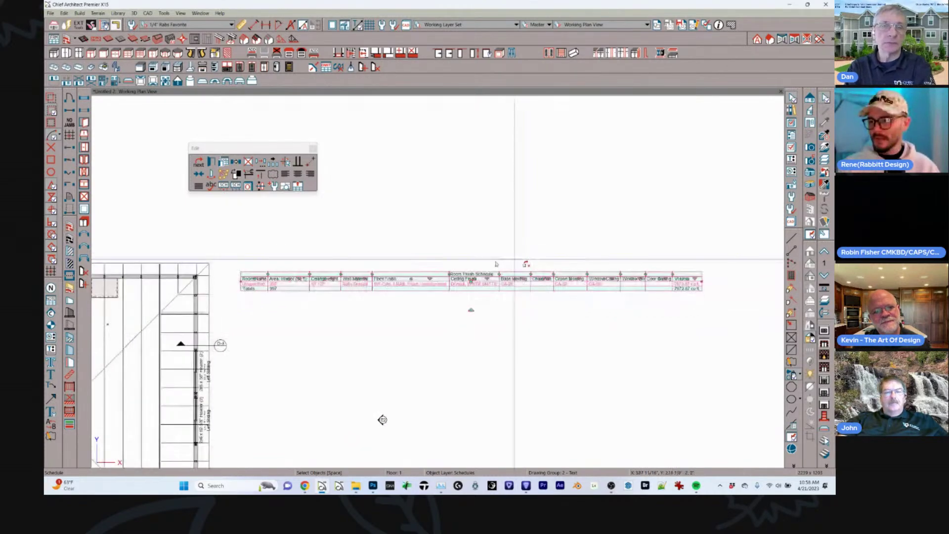
scroll(489, 260, "down", 1)
scroll(489, 262, "up", 4)
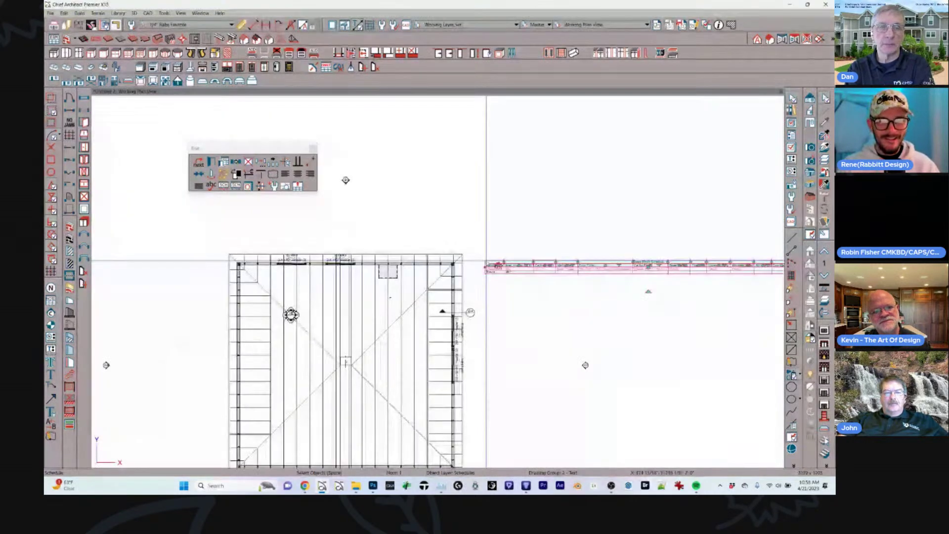
scroll(495, 269, "up", 3)
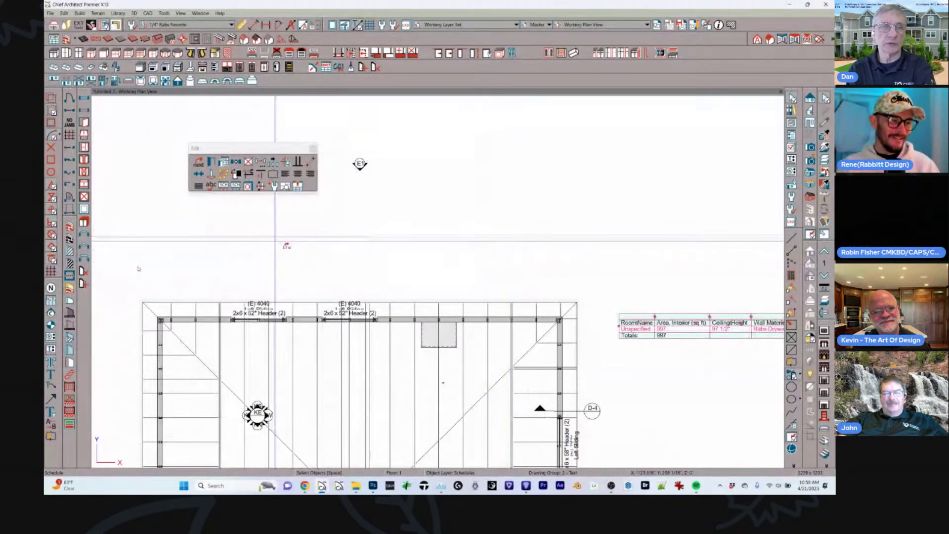
left_click(52, 368)
left_click(51, 349)
left_click(488, 238)
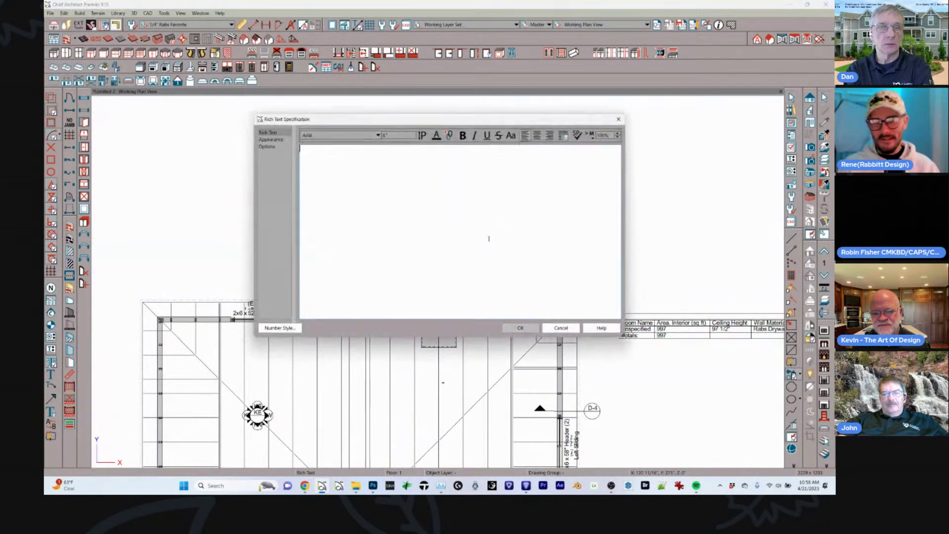
type("LINK")
key("ctrl+a")
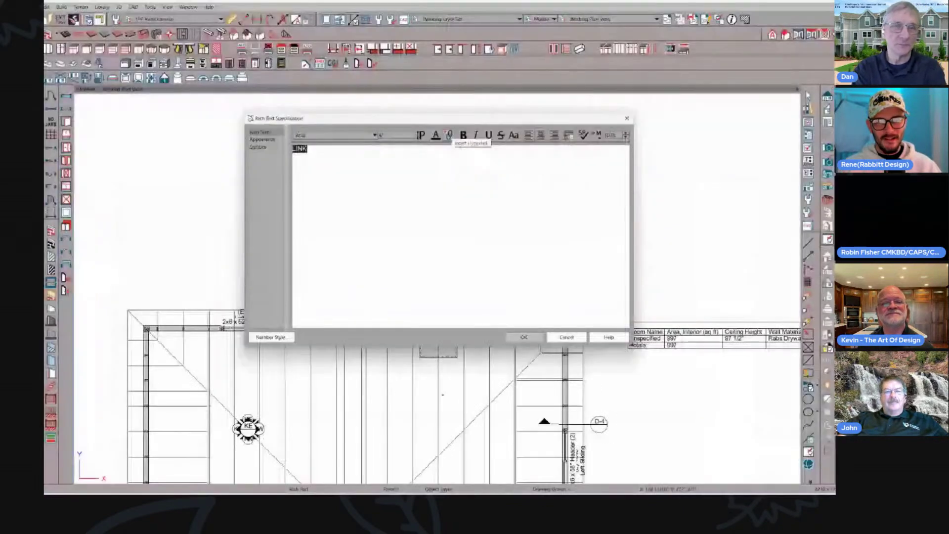
left_click(441, 141)
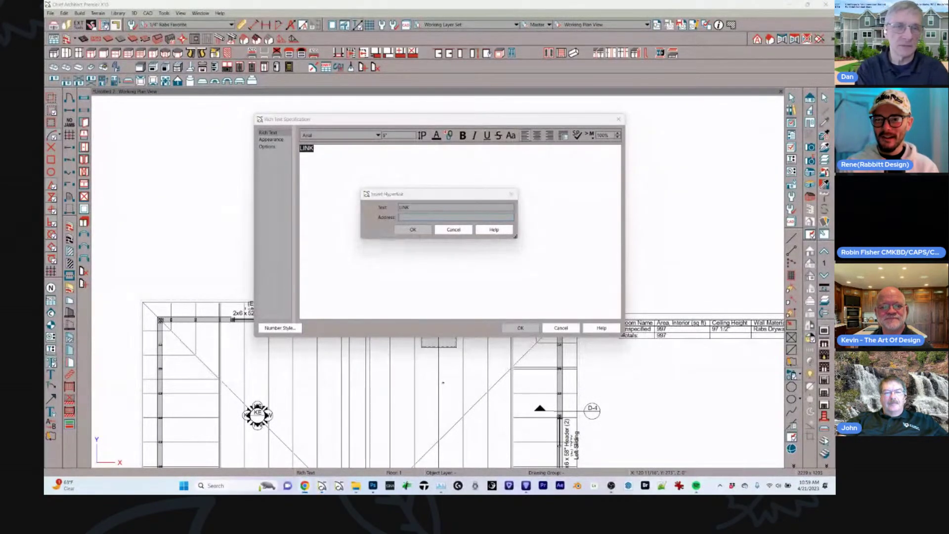
left_click(411, 218)
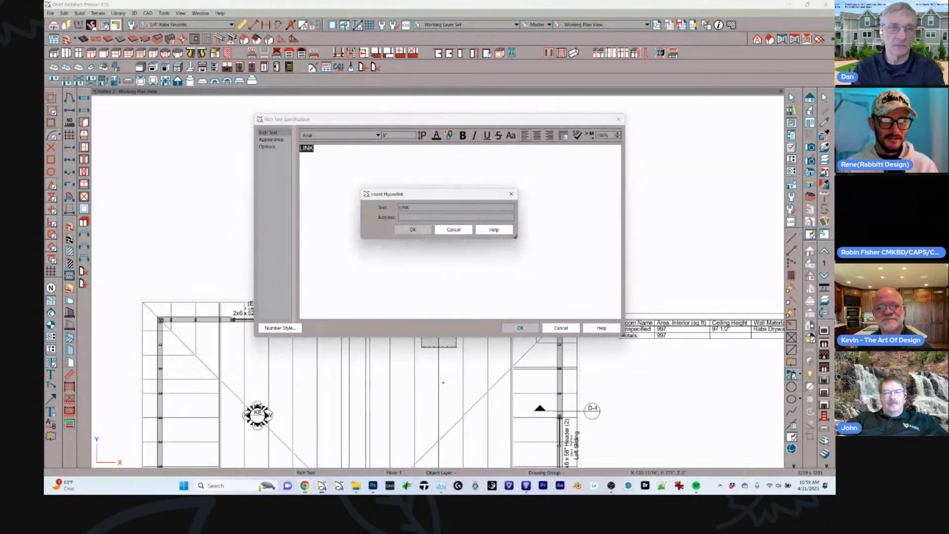
type("https://www.facebook.com/groups/therabbittdesignfeed")
left_click(413, 230)
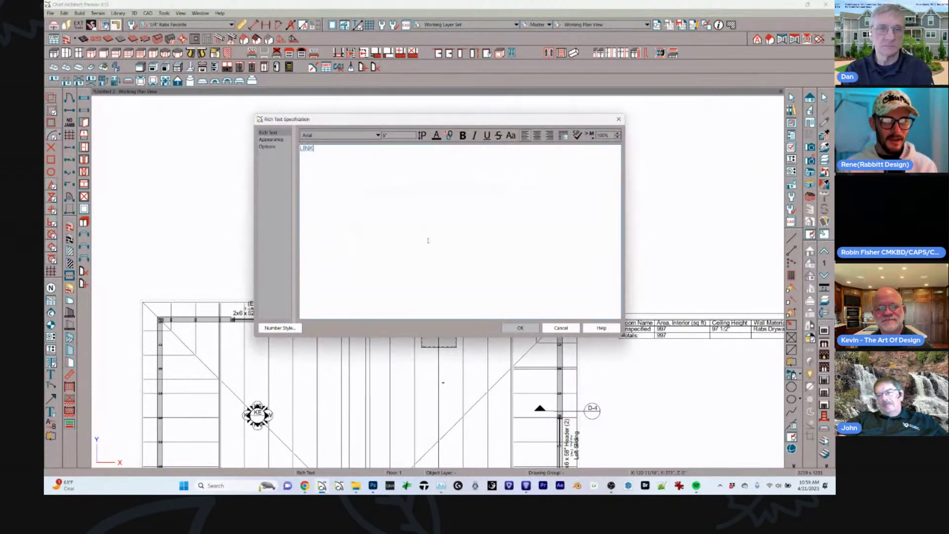
left_click(520, 327)
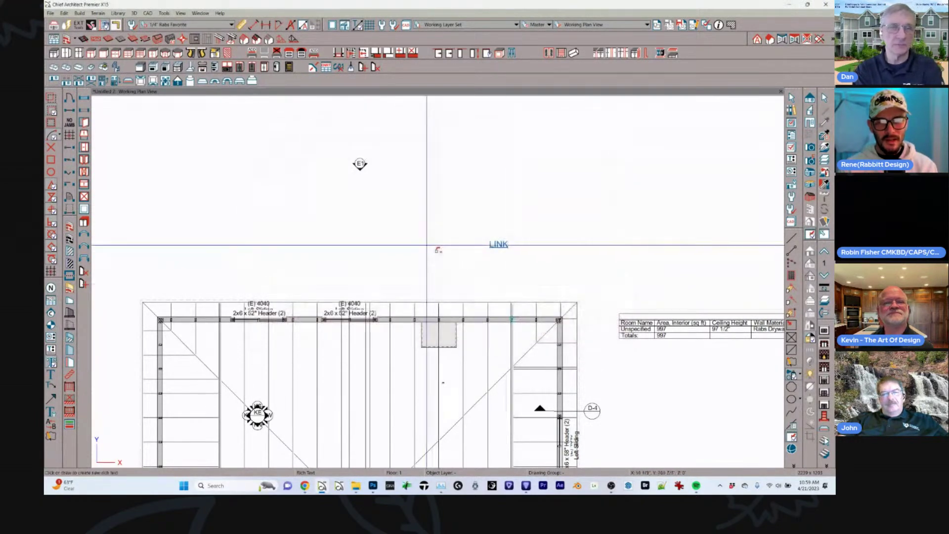
Test the LINK text by following its hyperlink to the web page, and close the browser window.
left_click(499, 244)
scroll(516, 245, "up", 1)
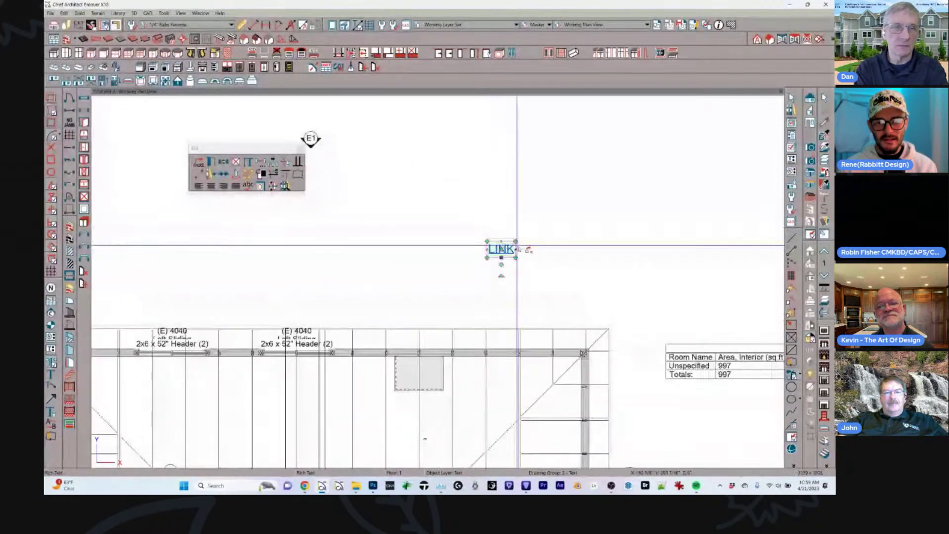
scroll(518, 248, "up", 1)
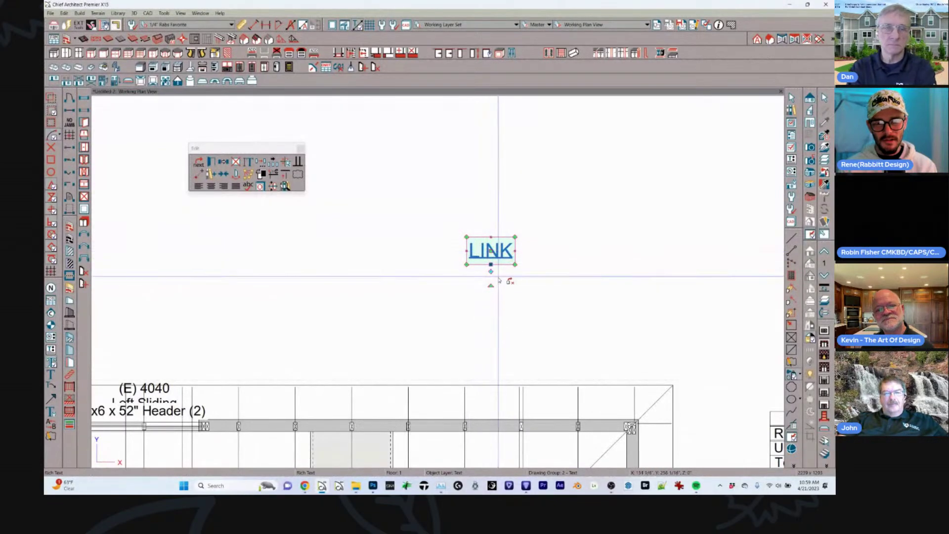
left_click(499, 255)
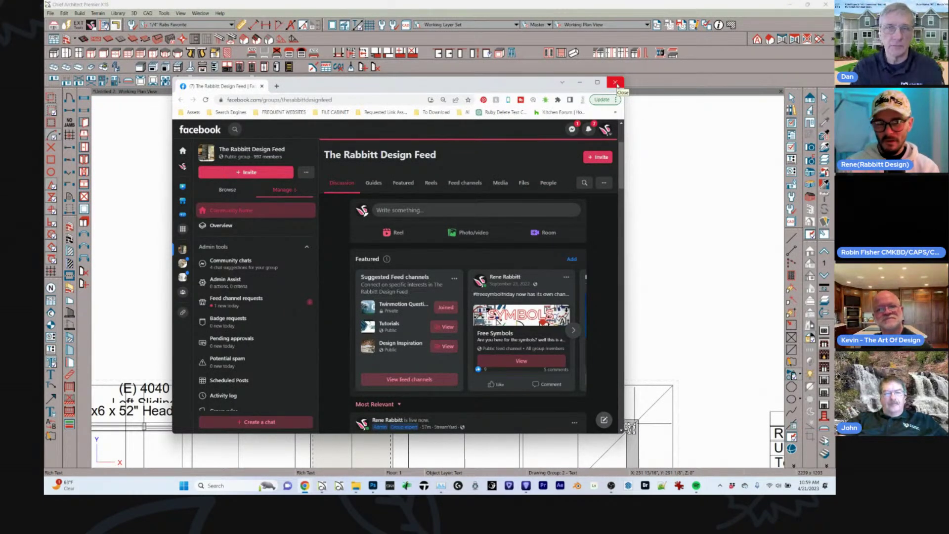
left_click(616, 82)
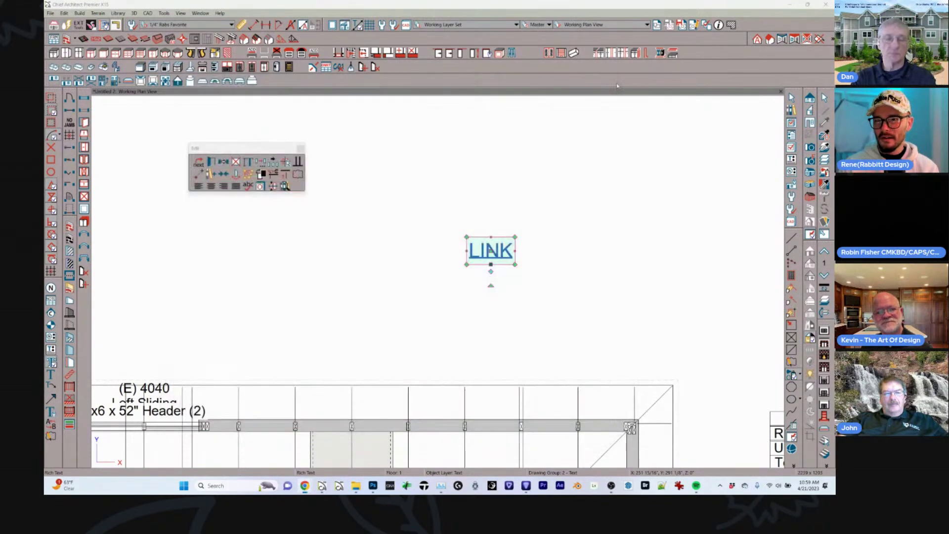
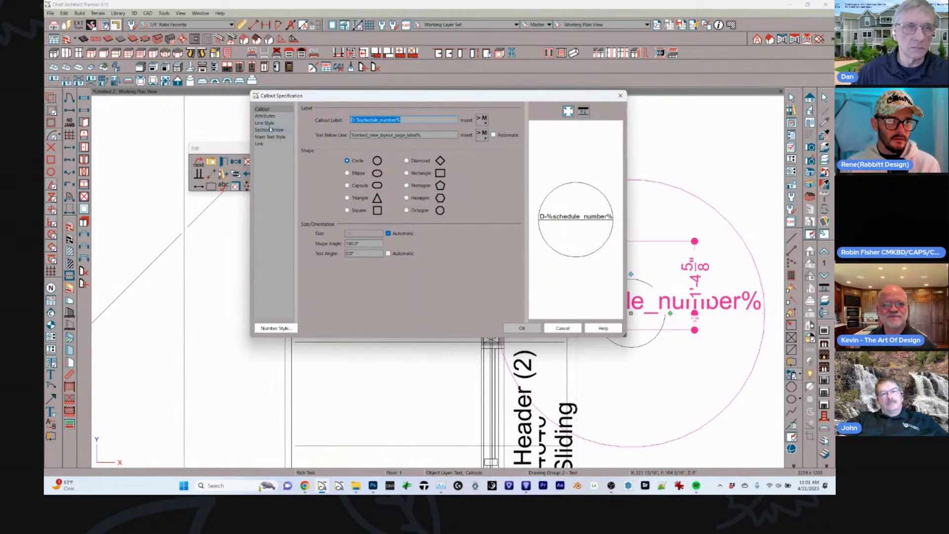
Give the D-4 callout two callout arrows with 50% transparency and deselect it.
left_click(270, 129)
left_click(267, 116)
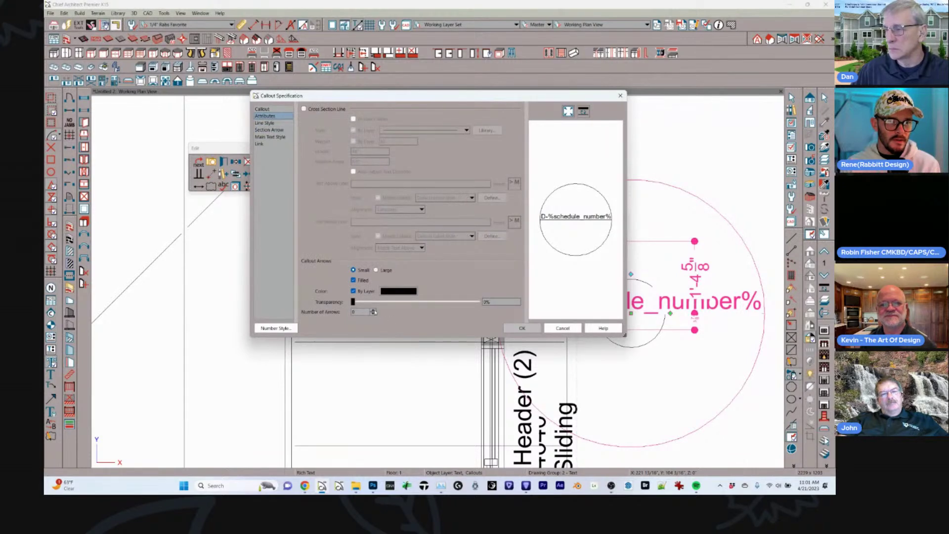
double_click(374, 309)
left_click_drag(352, 301, 419, 302)
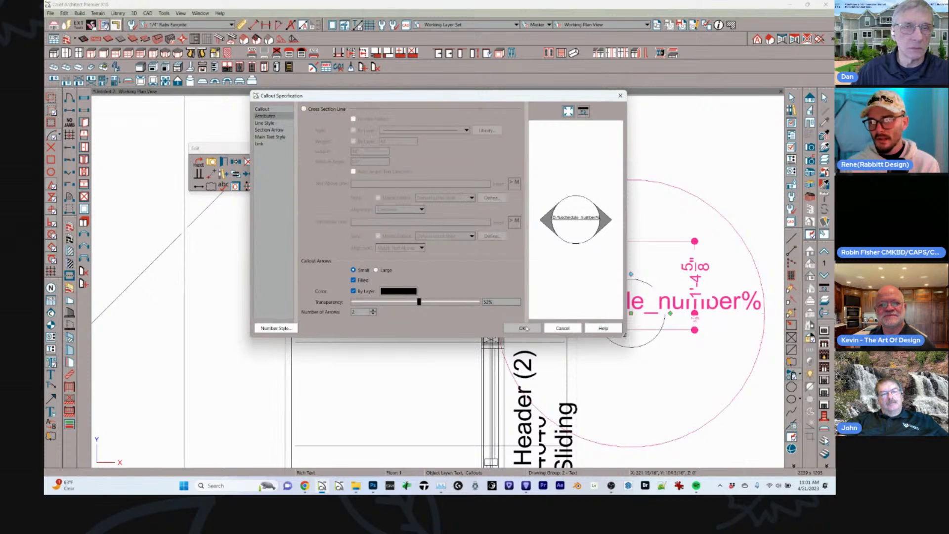
left_click(523, 328)
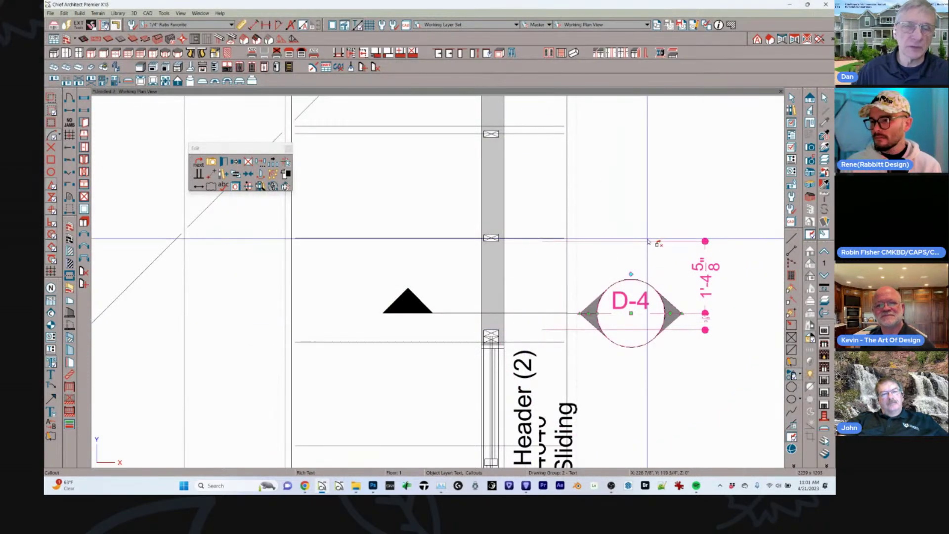
scroll(651, 242, "down", 1)
key("Escape")
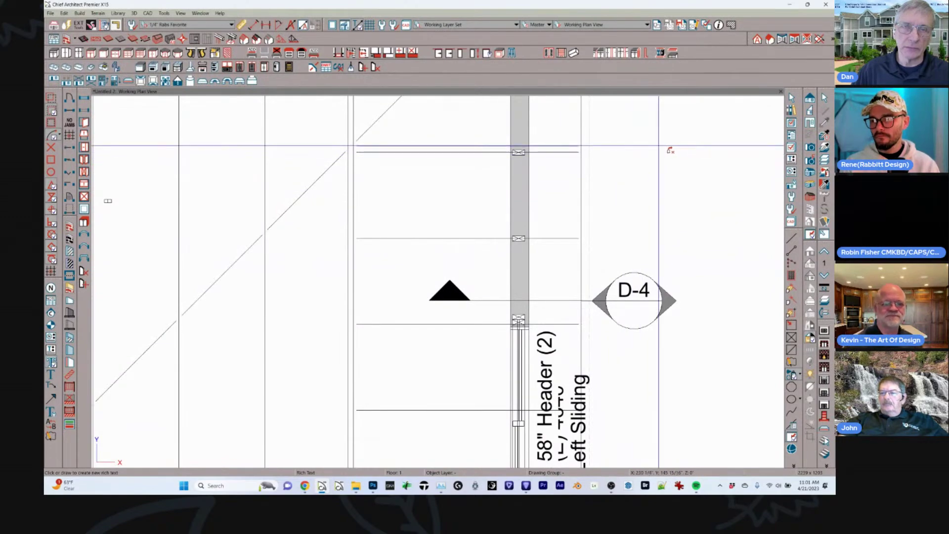
Capture a screenshot of the area around the D-4 callout and paste it as a picture onto the plan.
key("super+shift+s")
left_click_drag(700, 144, 371, 415)
scroll(525, 315, "down", 5)
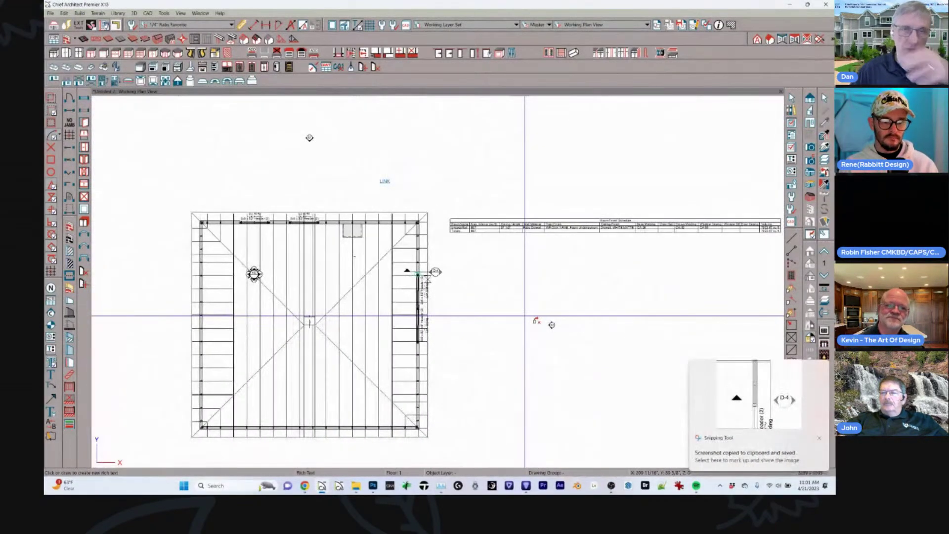
key("ctrl+v")
left_click(399, 255)
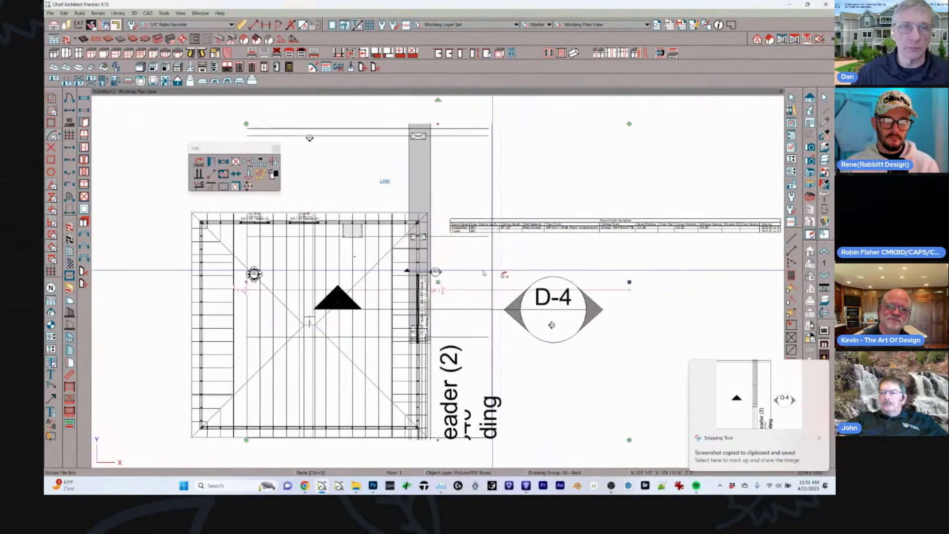
Move the pasted D-4 picture into the empty area left of the floor plan.
left_click_drag(447, 278, 301, 277)
scroll(407, 274, "down", 3)
scroll(368, 272, "up", 3)
middle_click_drag(337, 289, 406, 290)
scroll(272, 292, "up", 3)
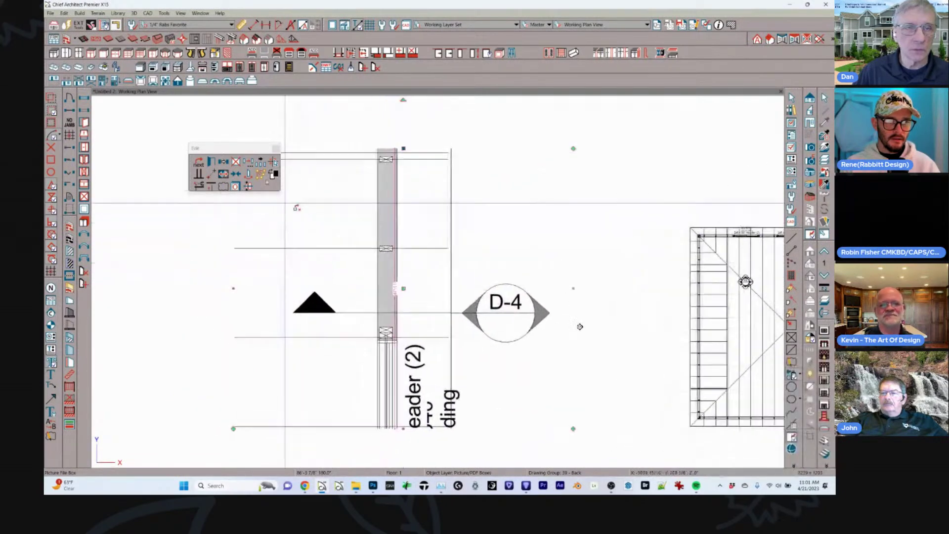
middle_click_drag(299, 212, 328, 201)
Examine the pasted picture's object layer properties, including the Picture/PDF Boxes, Labels layer.
left_click(239, 191)
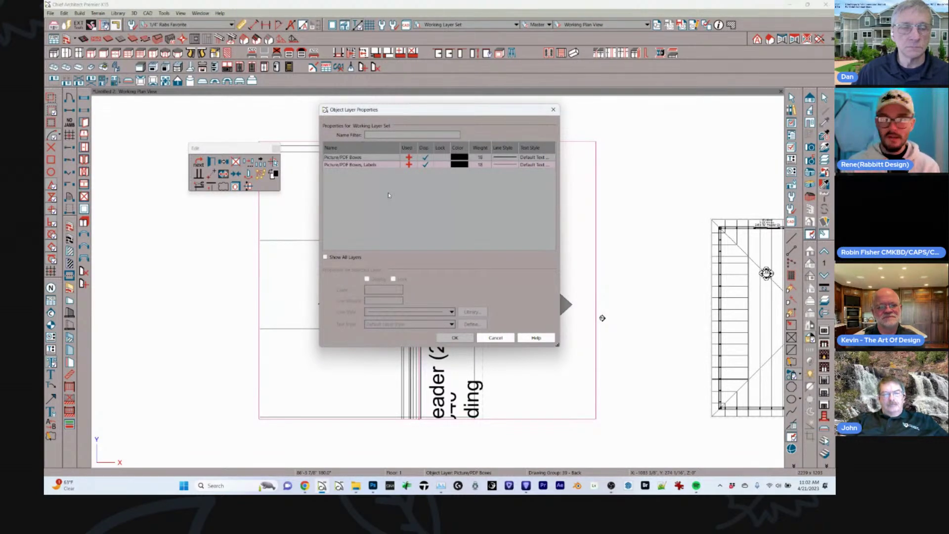
left_click(381, 165)
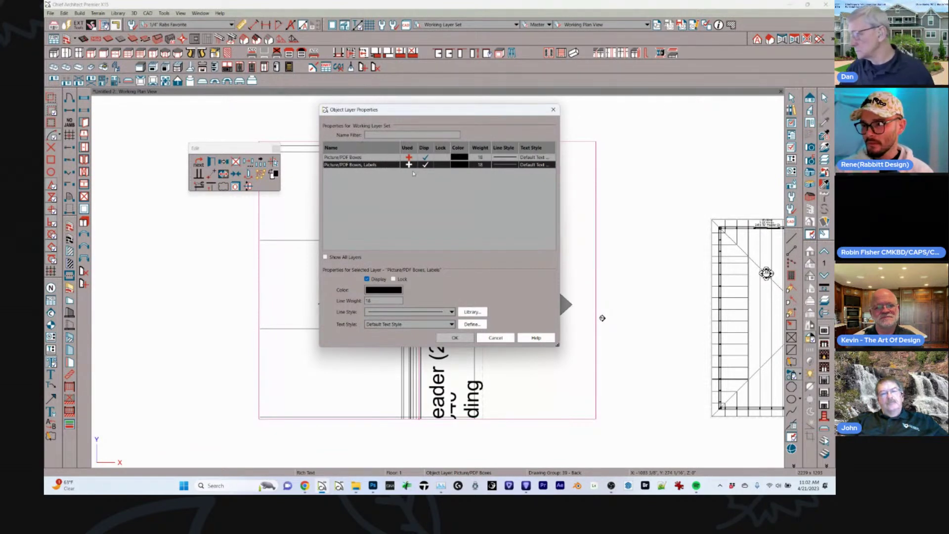
left_click(465, 337)
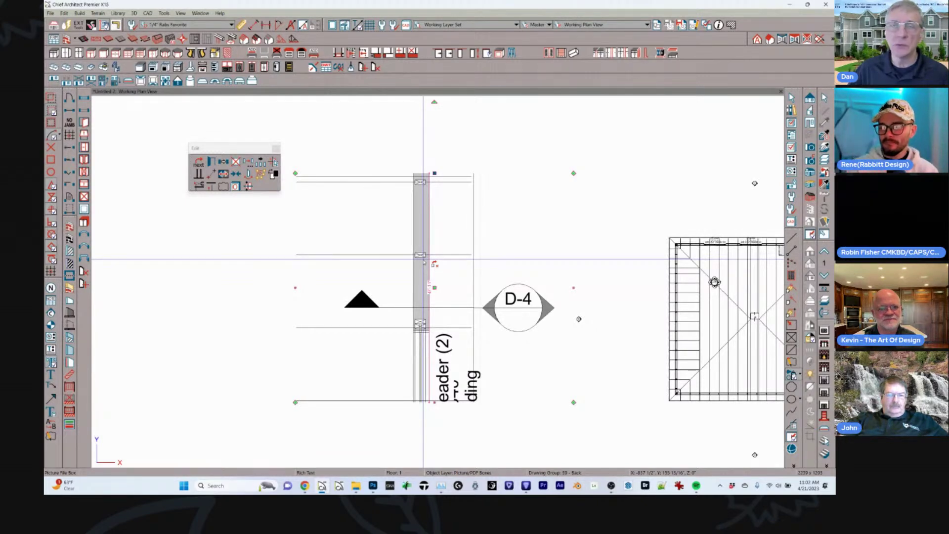
Review the designer and client fields in Designer/Client Information, and leave without making changes.
left_click(163, 13)
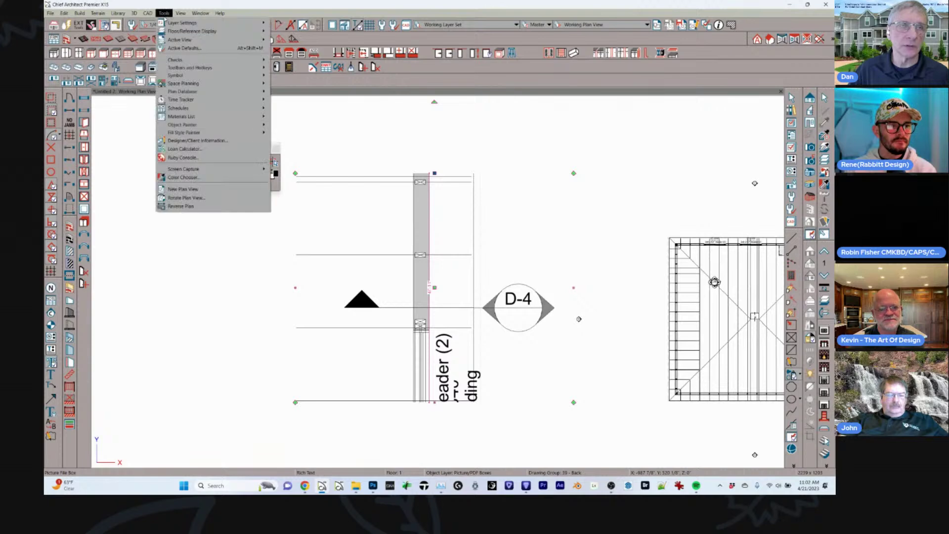
mouse_move(226, 67)
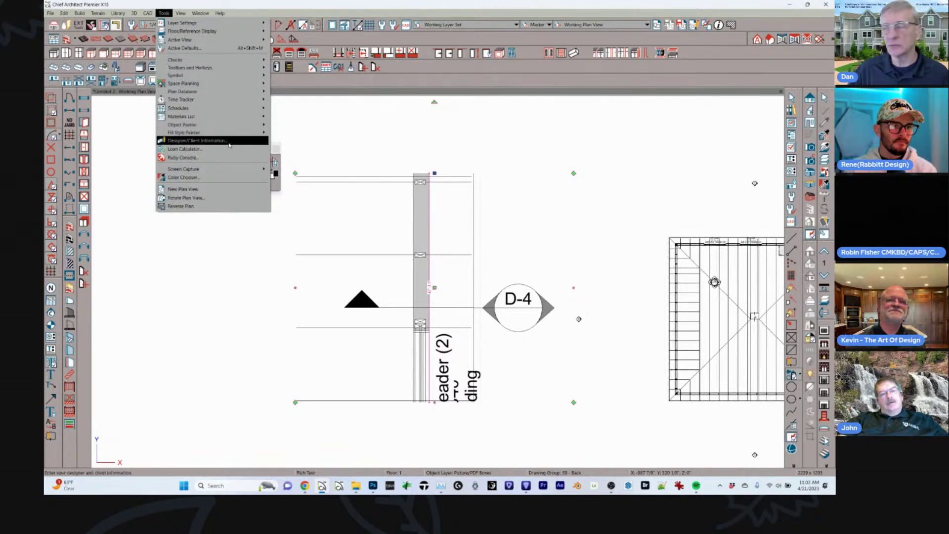
left_click(236, 142)
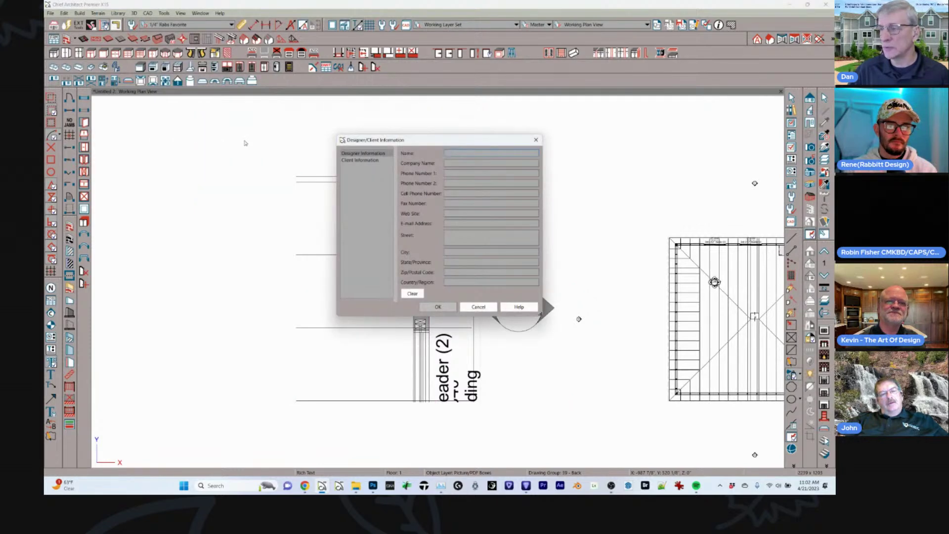
left_click(348, 161)
left_click(353, 154)
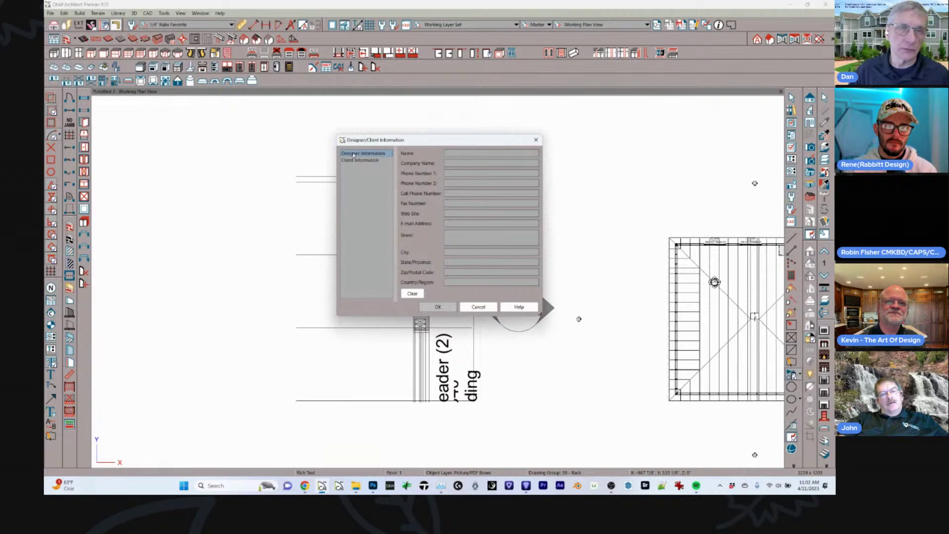
left_click(478, 307)
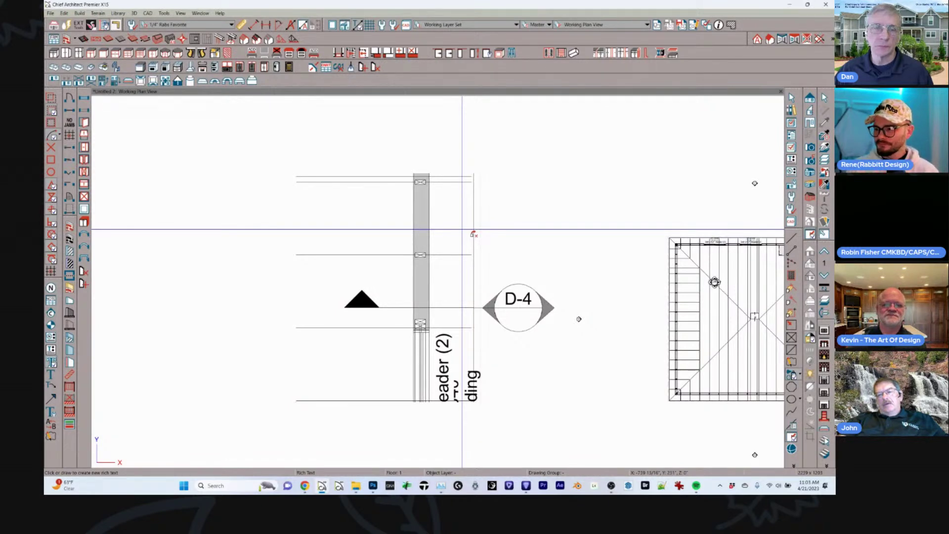
Delete the pasted D-4 picture beside the floor plan.
left_click(377, 221)
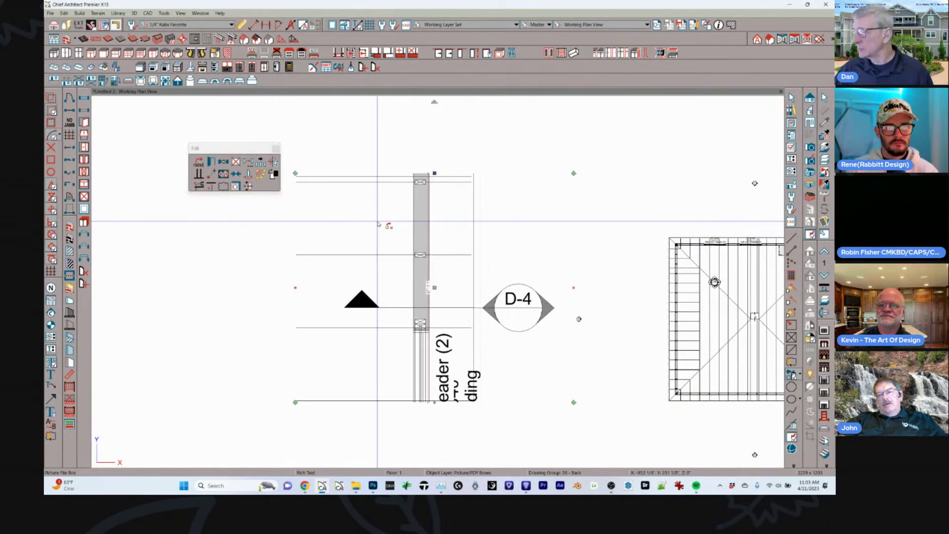
key("Delete")
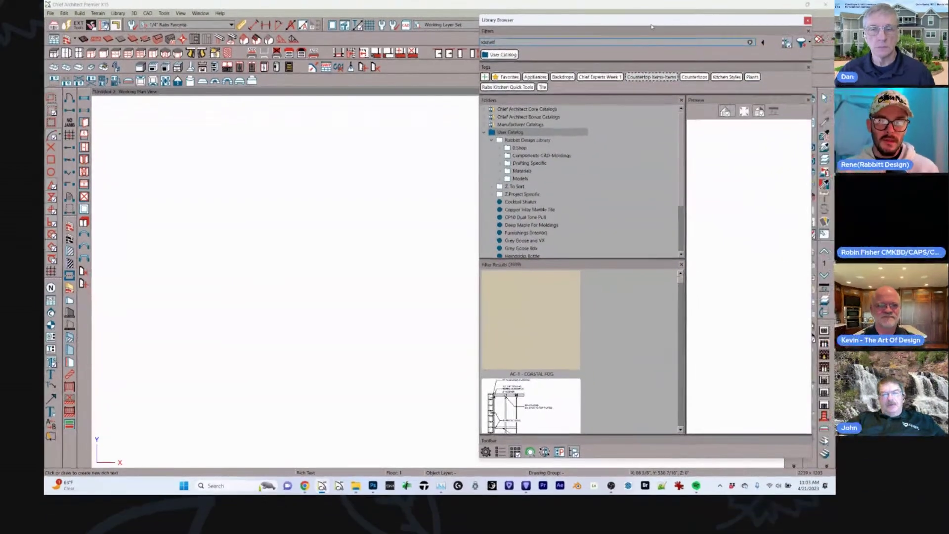
Reposition the Library Browser, hide its Tags section, and bring up its section display options again.
left_click_drag(613, 23, 572, 20)
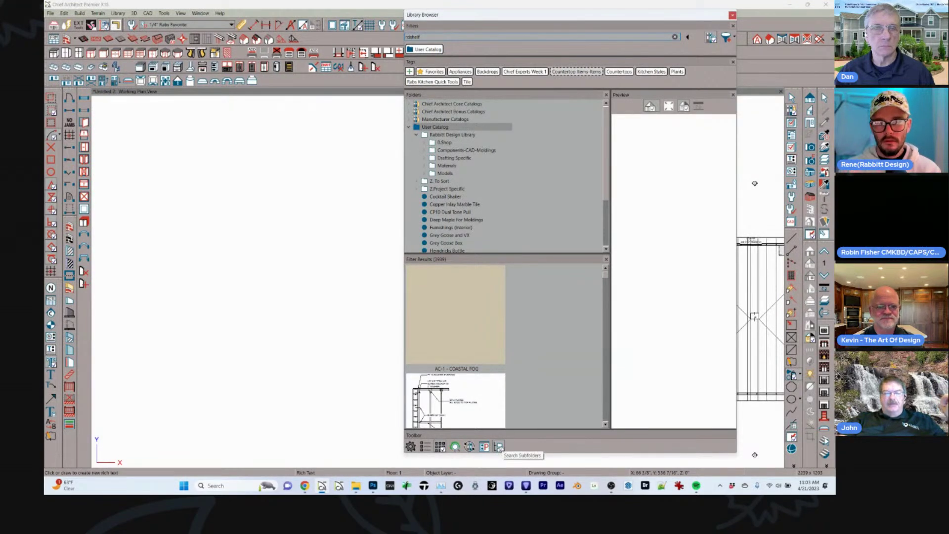
left_click(411, 446)
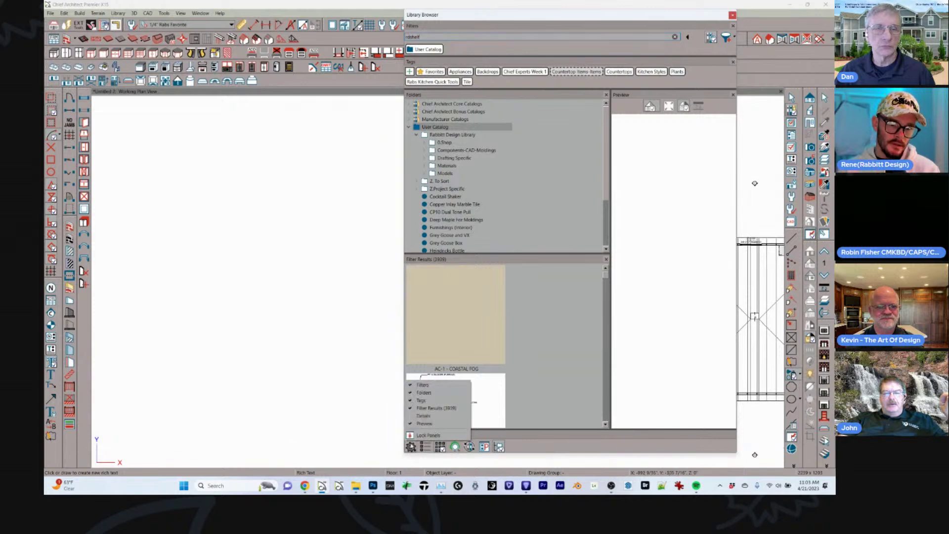
left_click(422, 400)
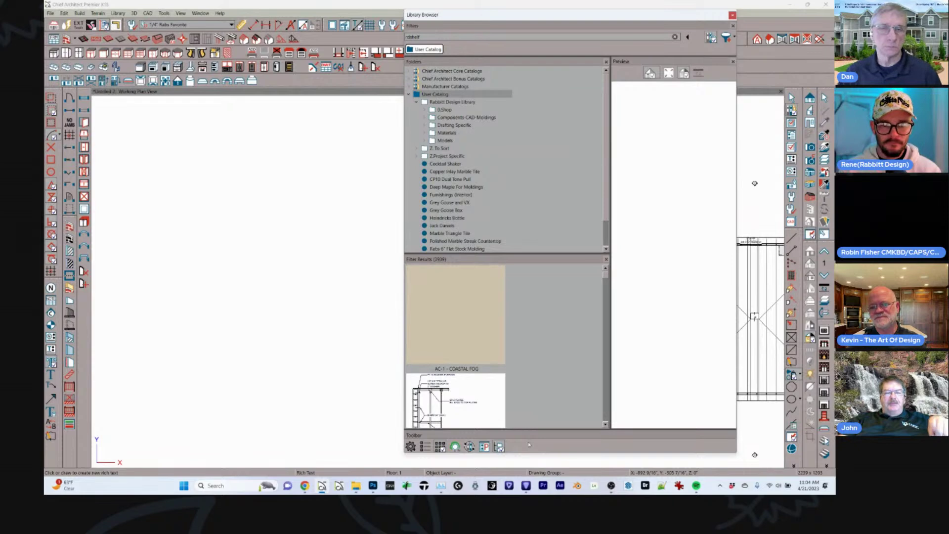
left_click(411, 446)
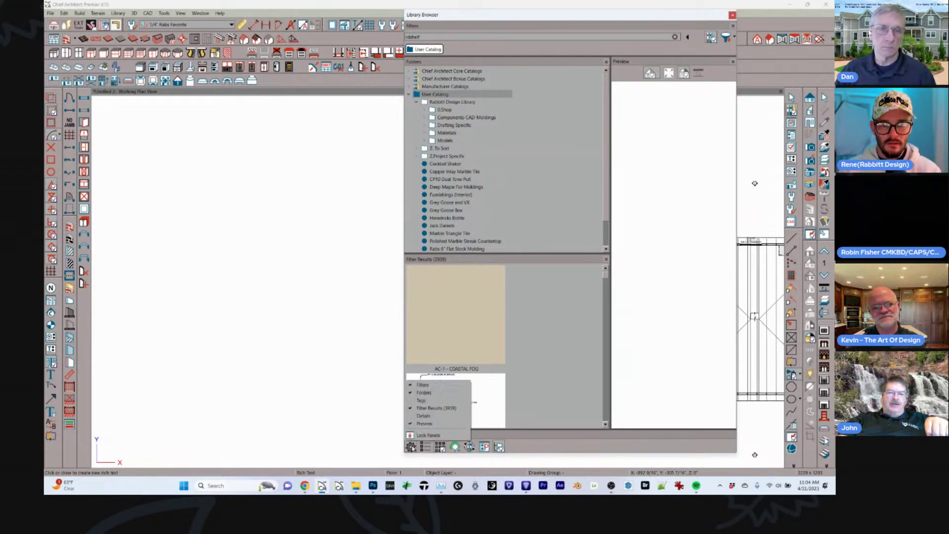